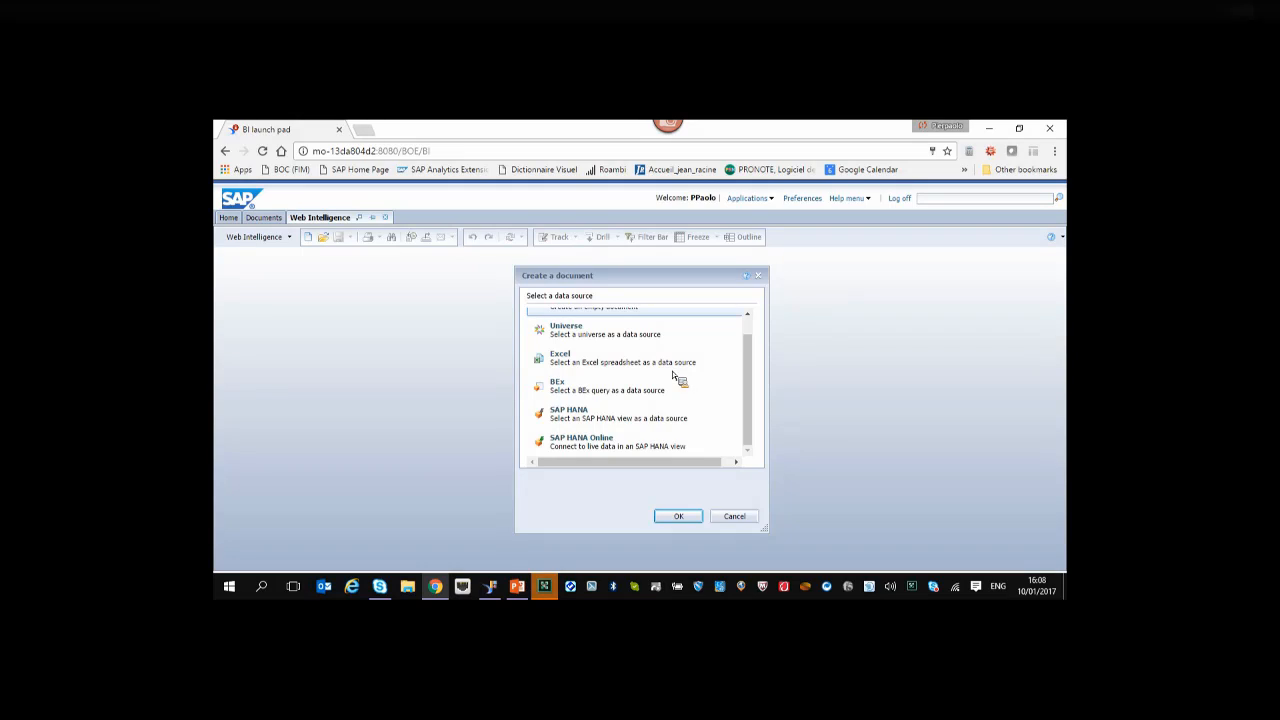
Choose SAP HANA as the data source for the new document.
{"action": "scroll", "coordinate": [628, 362], "scroll_direction": "up", "scroll_amount": 2}
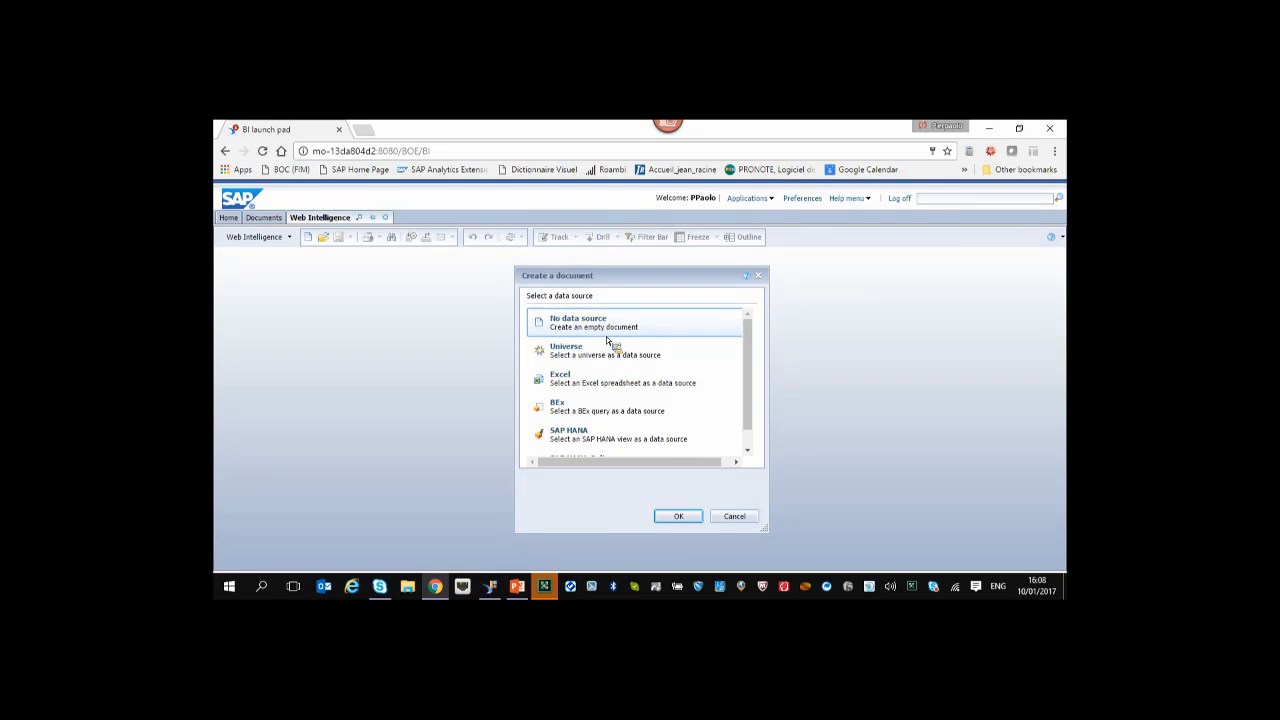
{"action": "scroll", "coordinate": [612, 362], "scroll_direction": "down", "scroll_amount": 1}
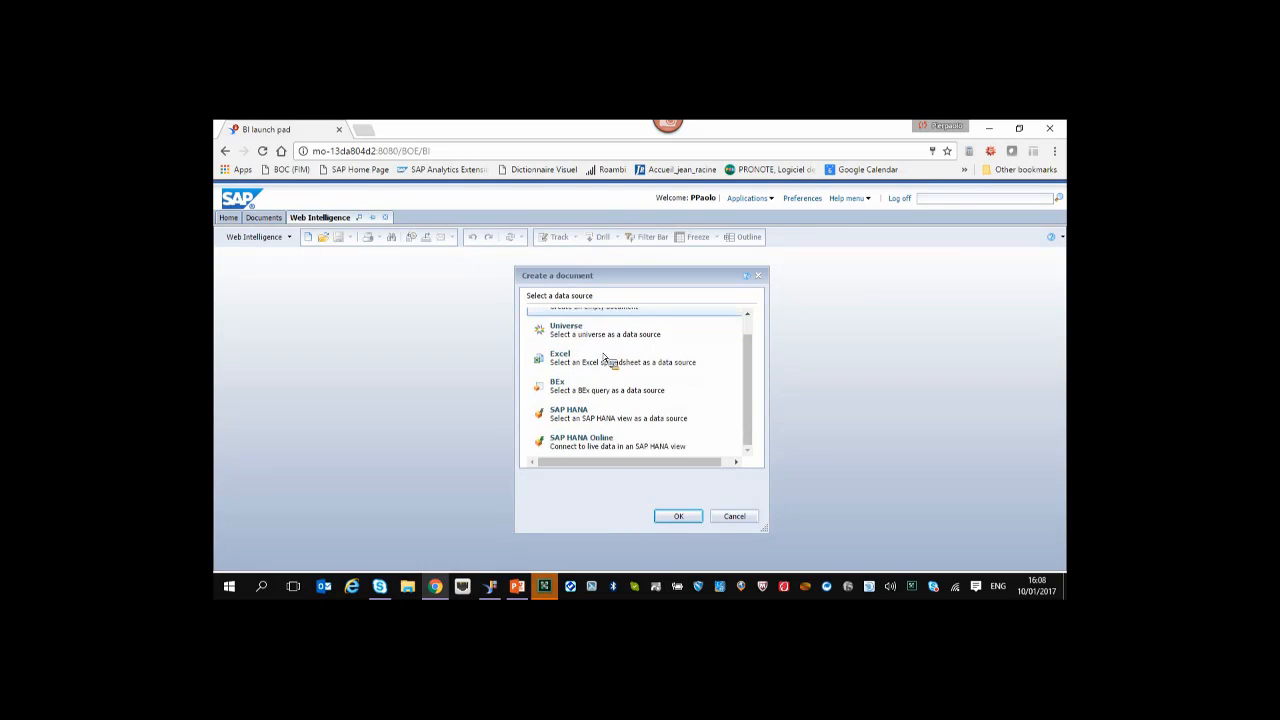
{"action": "left_click", "coordinate": [606, 414]}
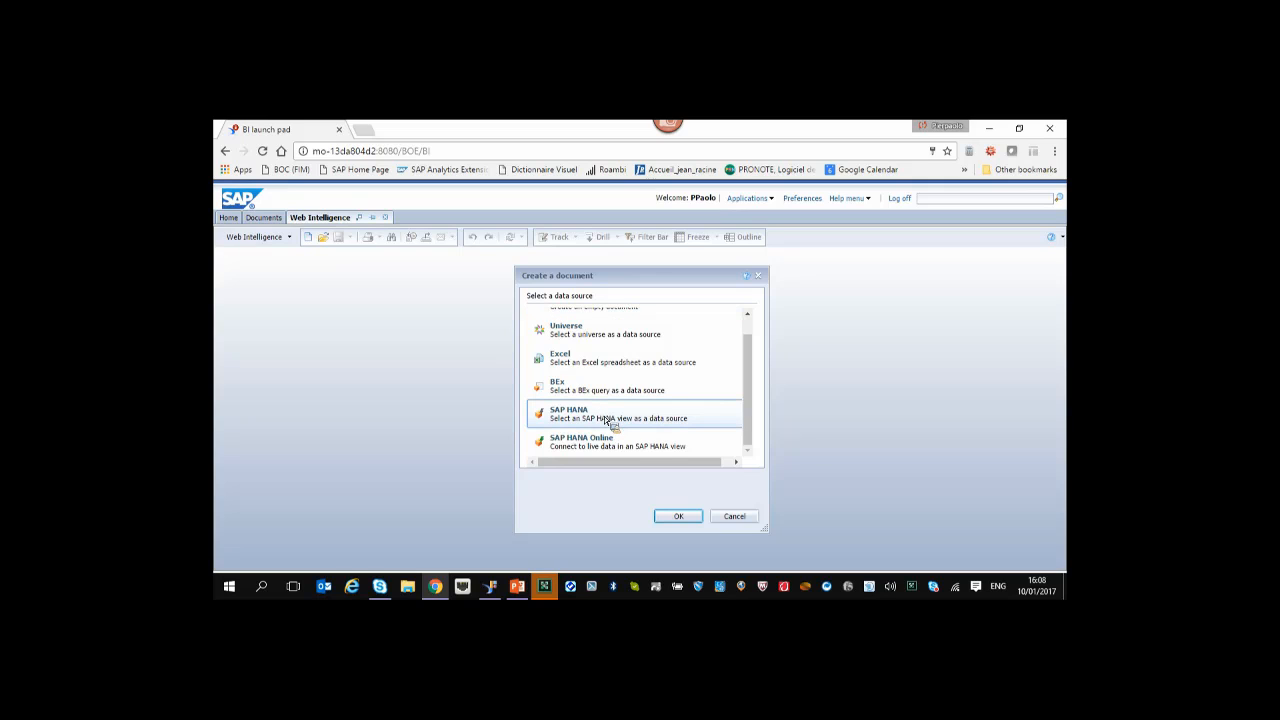
{"action": "left_click", "coordinate": [680, 518]}
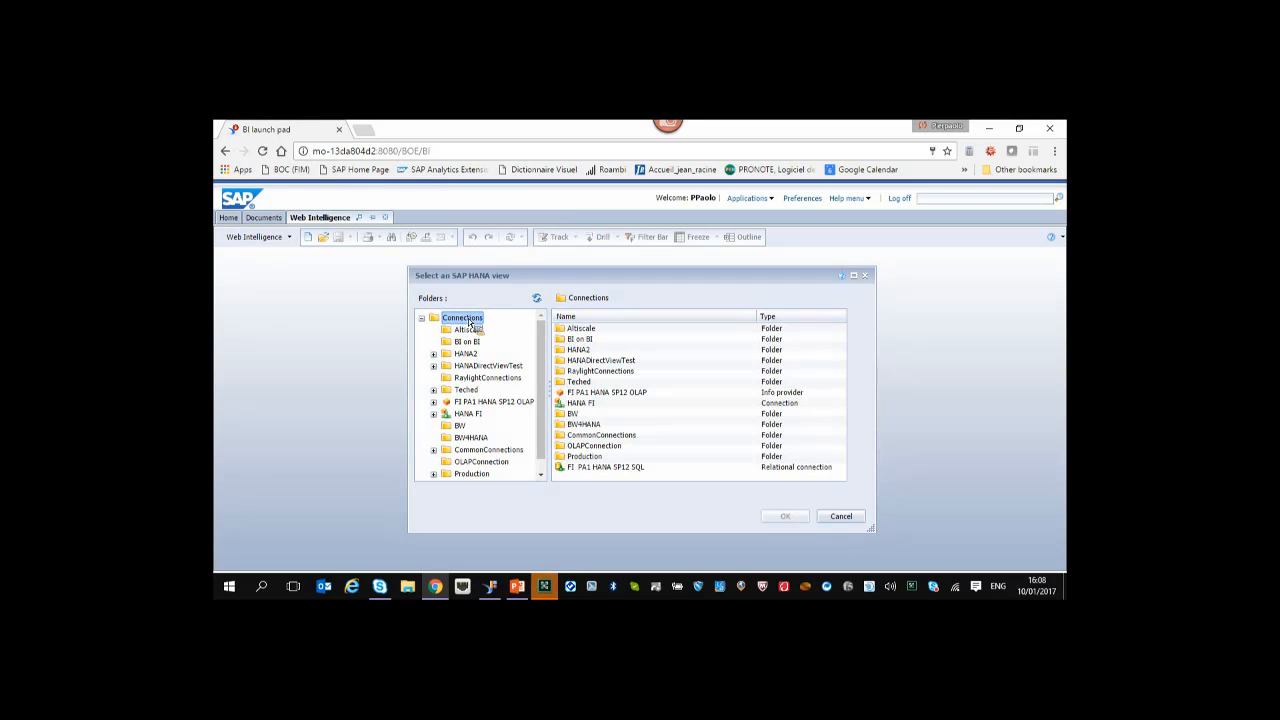
Select the EXPENSES view from the foodmart.foodmart folder of the HANADirectView_OLAP connection under HANADirectViewTest.
{"action": "left_click", "coordinate": [433, 366]}
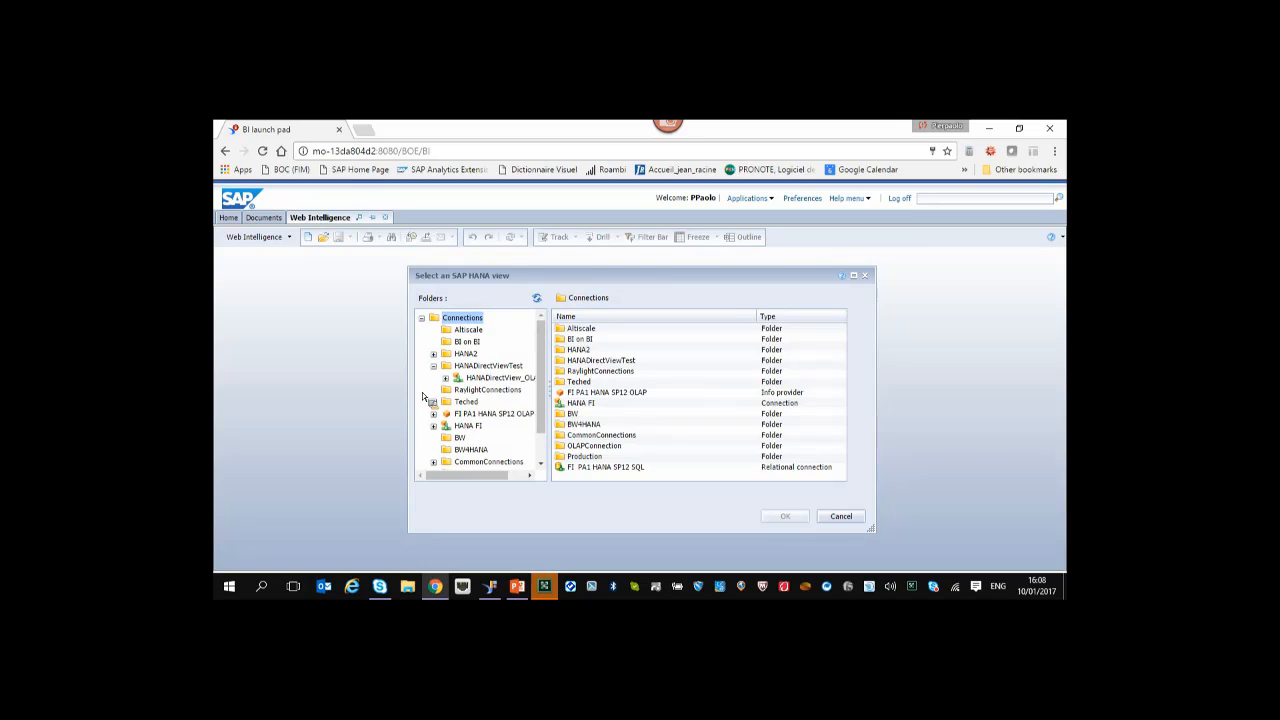
{"action": "left_click", "coordinate": [495, 378]}
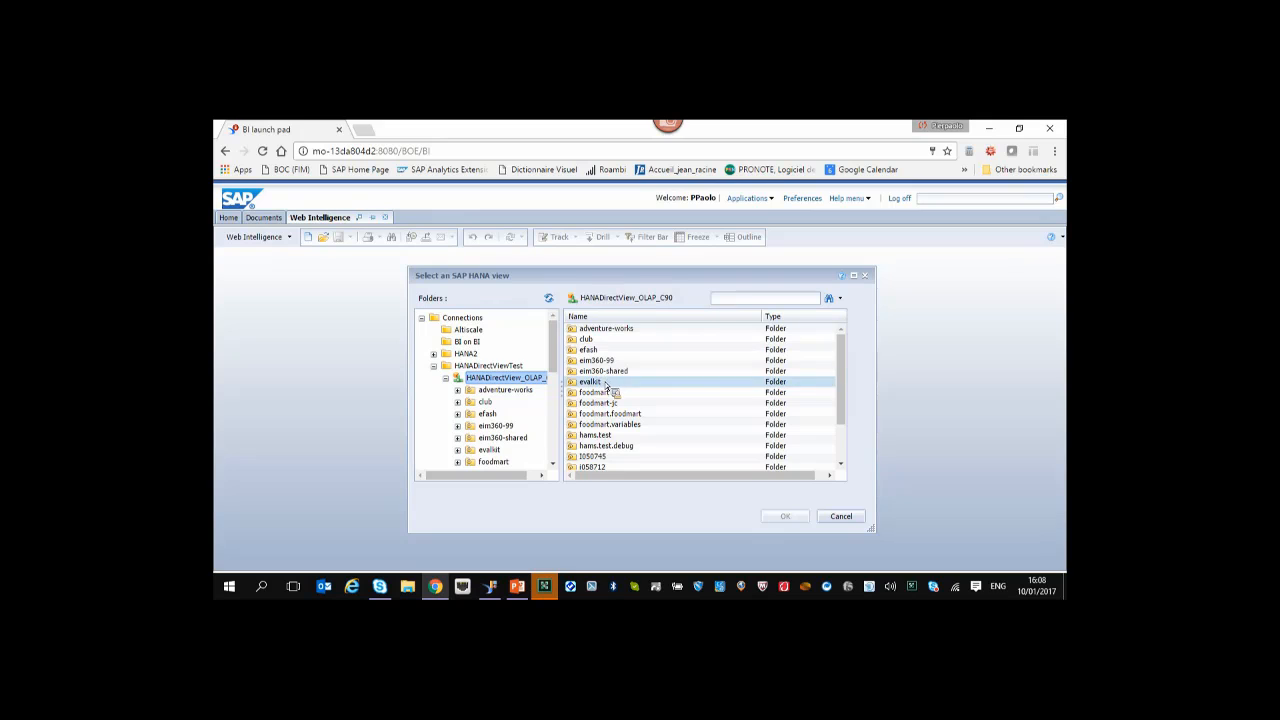
{"action": "scroll", "coordinate": [605, 384], "scroll_direction": "down", "scroll_amount": 2}
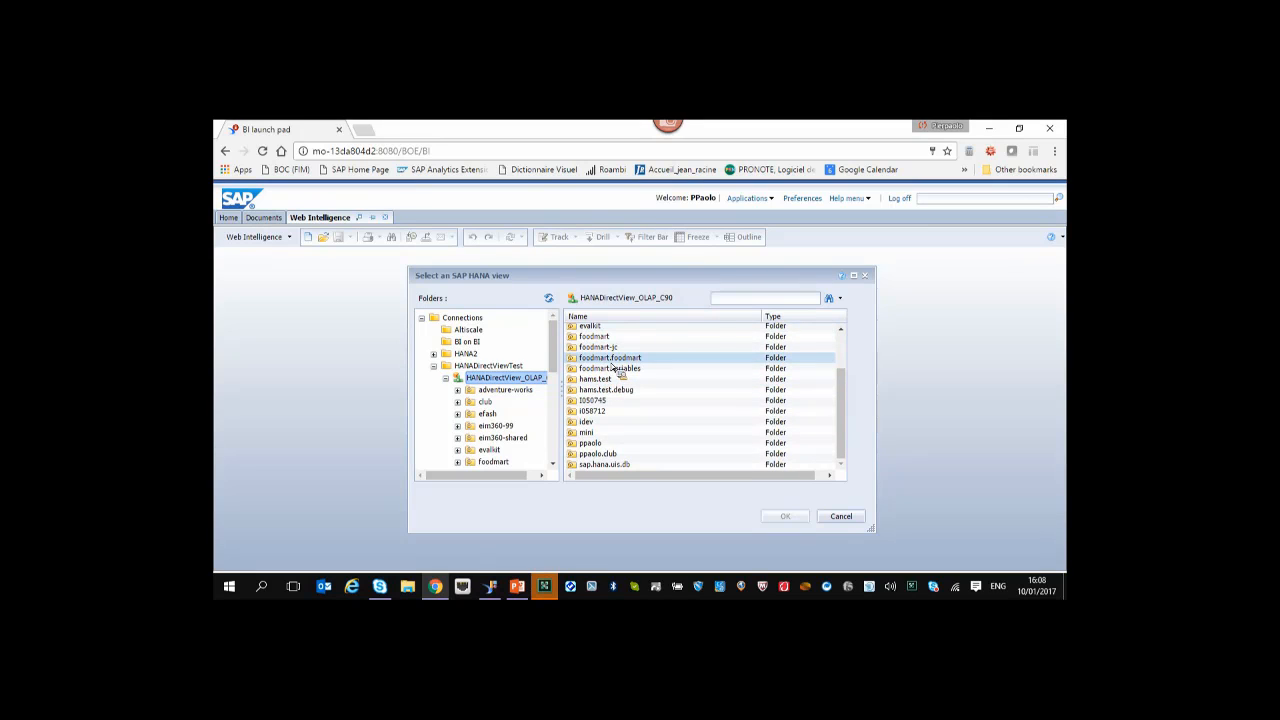
{"action": "double_click", "coordinate": [612, 359]}
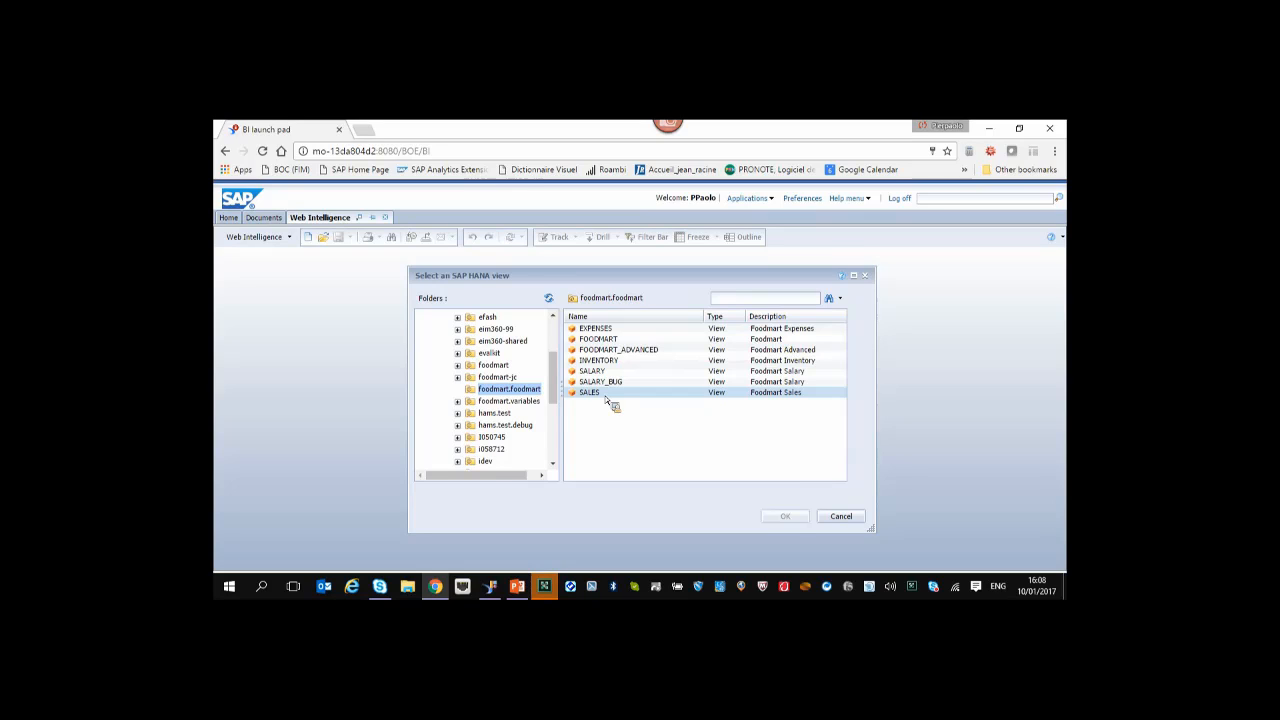
{"action": "left_click", "coordinate": [600, 329]}
{"action": "left_click", "coordinate": [786, 517]}
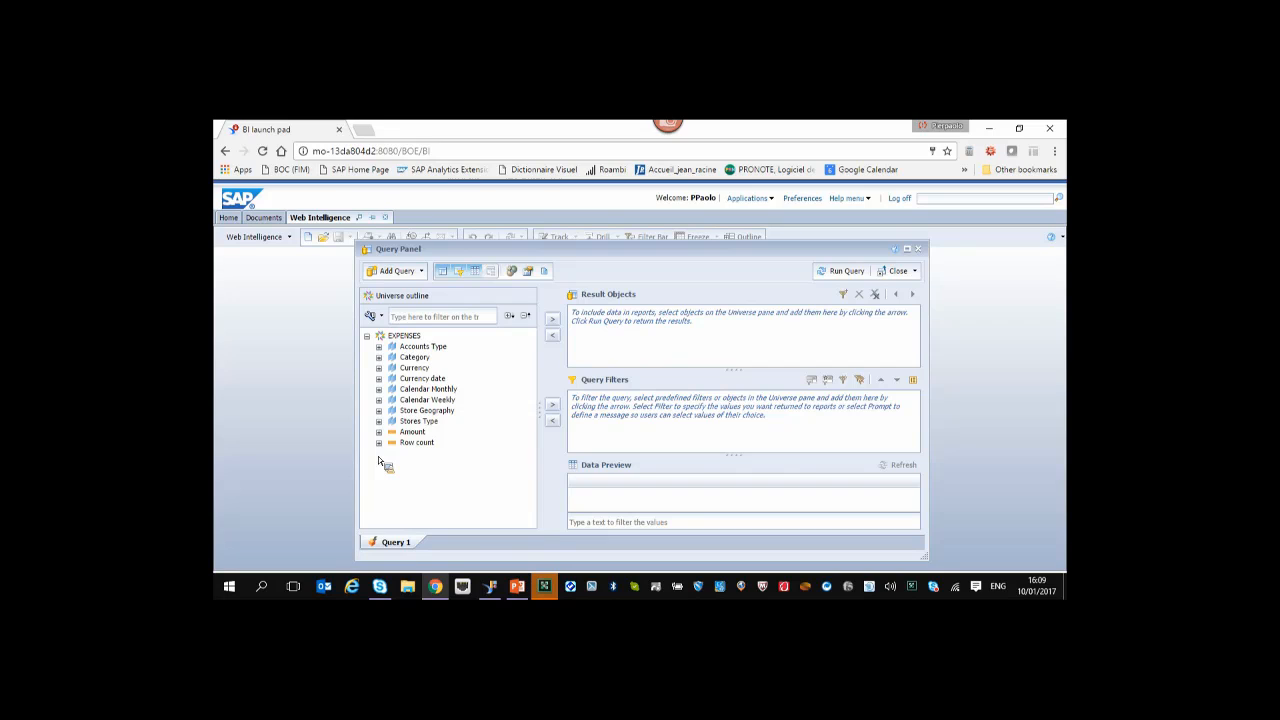
Add the Store Geography and Stores Type hierarchies and the Amount measure to the query's result objects.
{"action": "left_click", "coordinate": [378, 346]}
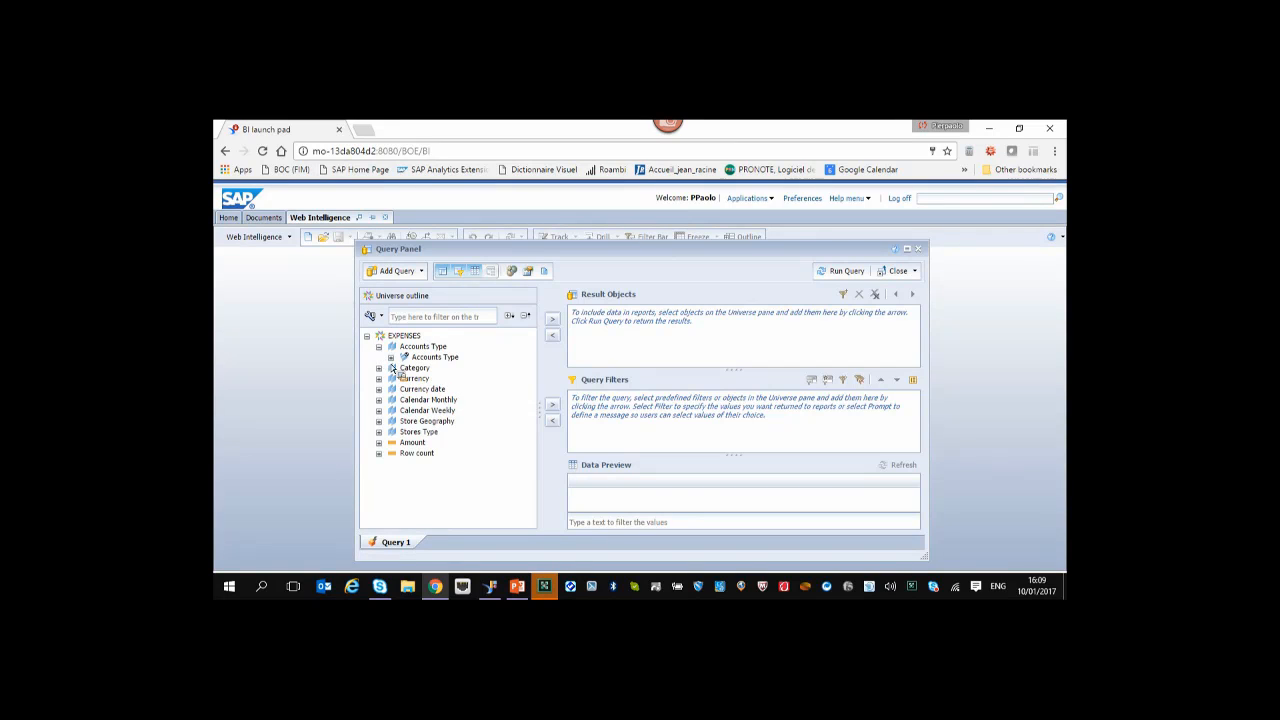
{"action": "left_click", "coordinate": [380, 369]}
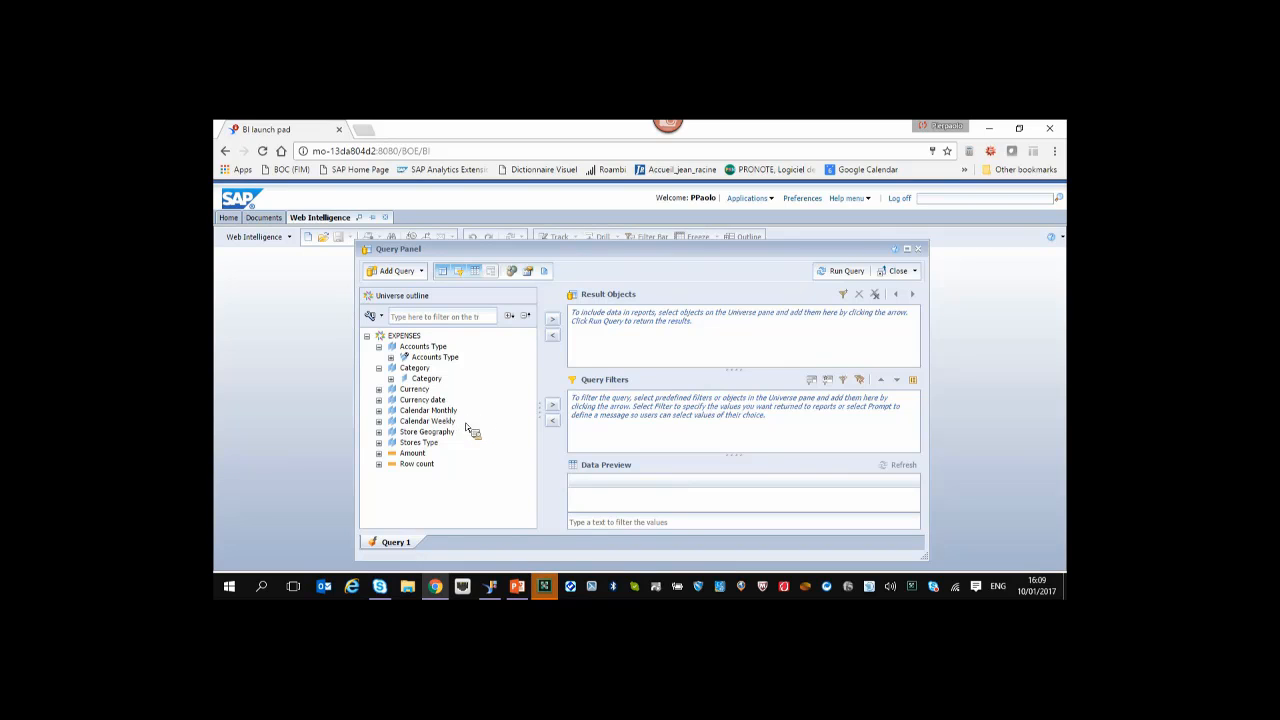
{"action": "left_click", "coordinate": [379, 432]}
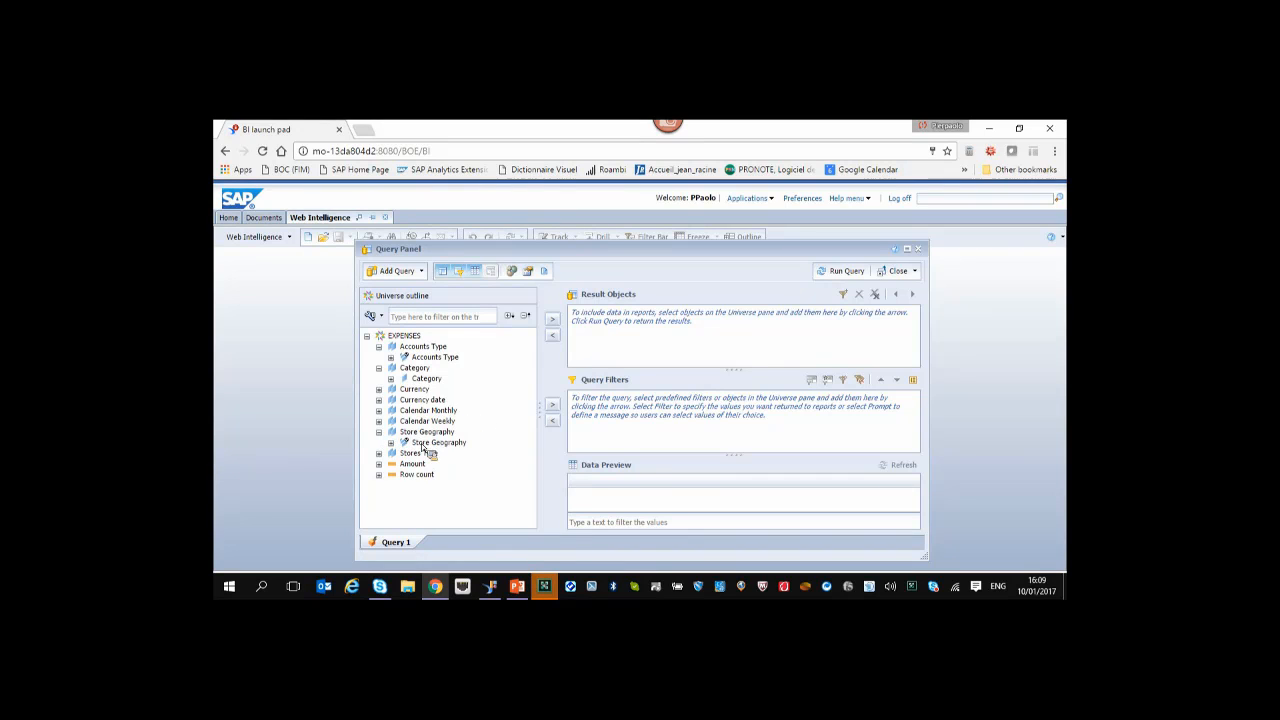
{"action": "double_click", "coordinate": [425, 443]}
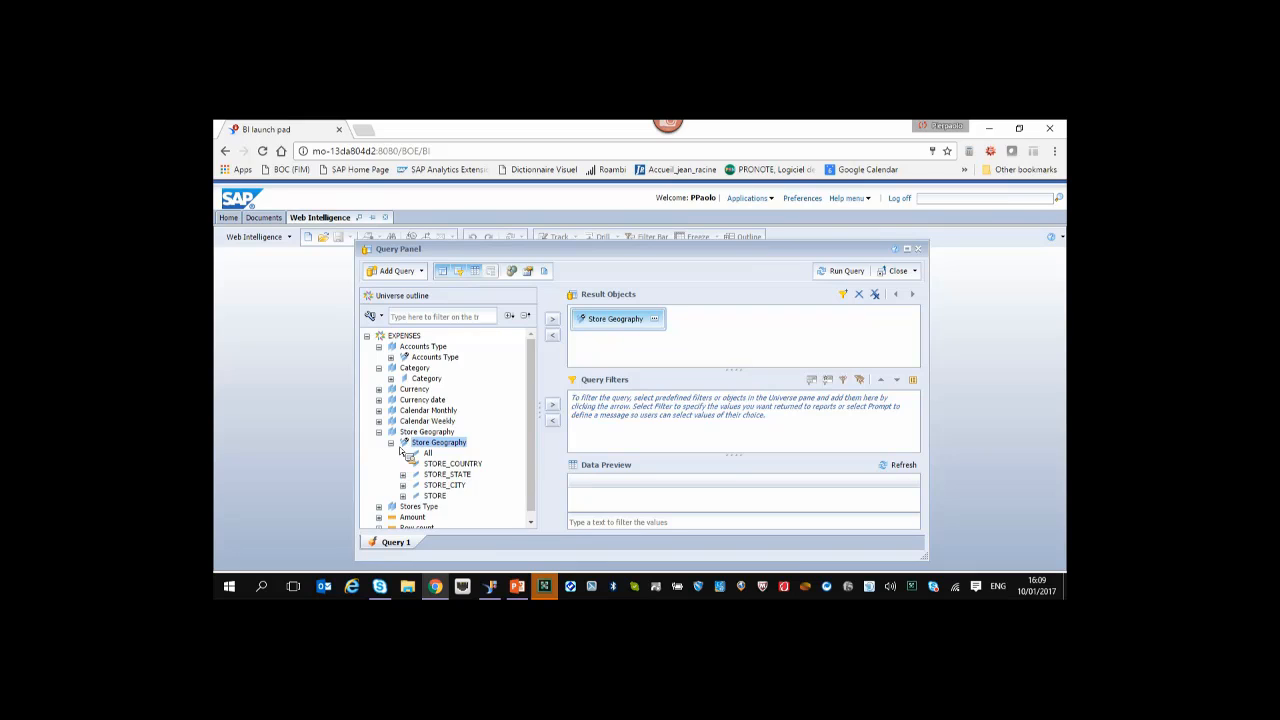
{"action": "left_click", "coordinate": [391, 442]}
{"action": "left_click", "coordinate": [379, 453]}
{"action": "double_click", "coordinate": [430, 465]}
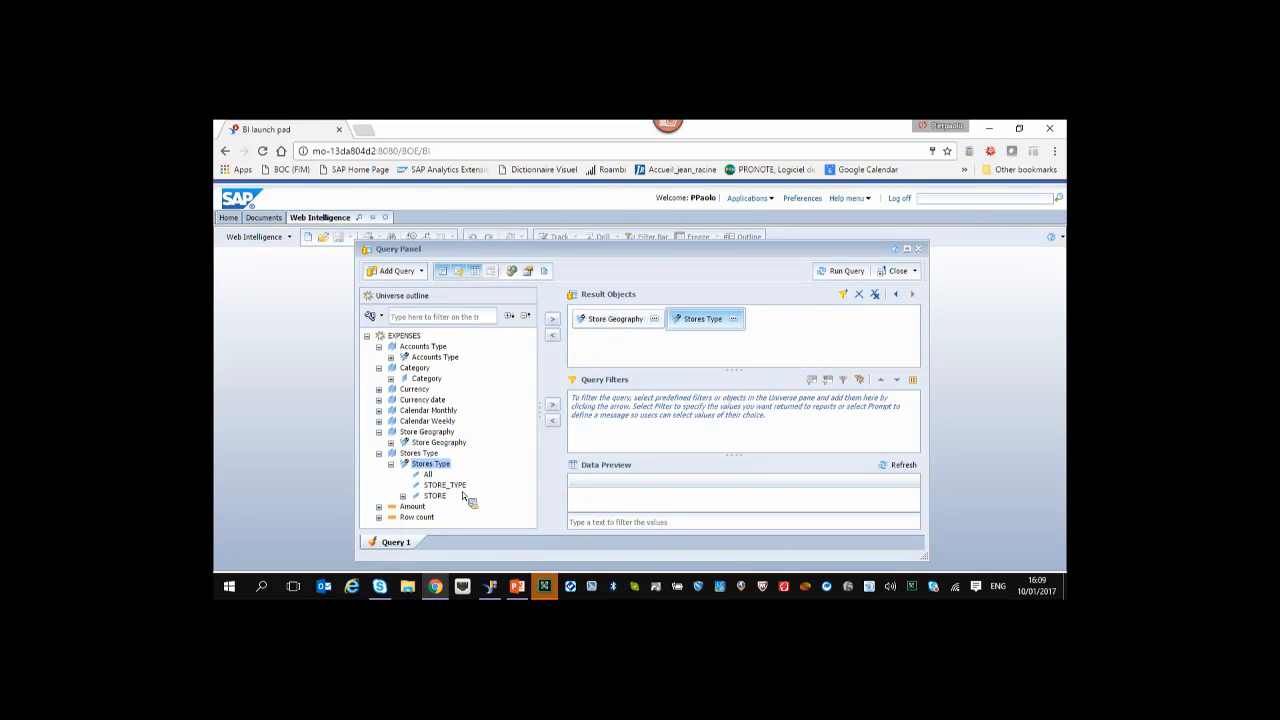
{"action": "double_click", "coordinate": [414, 507]}
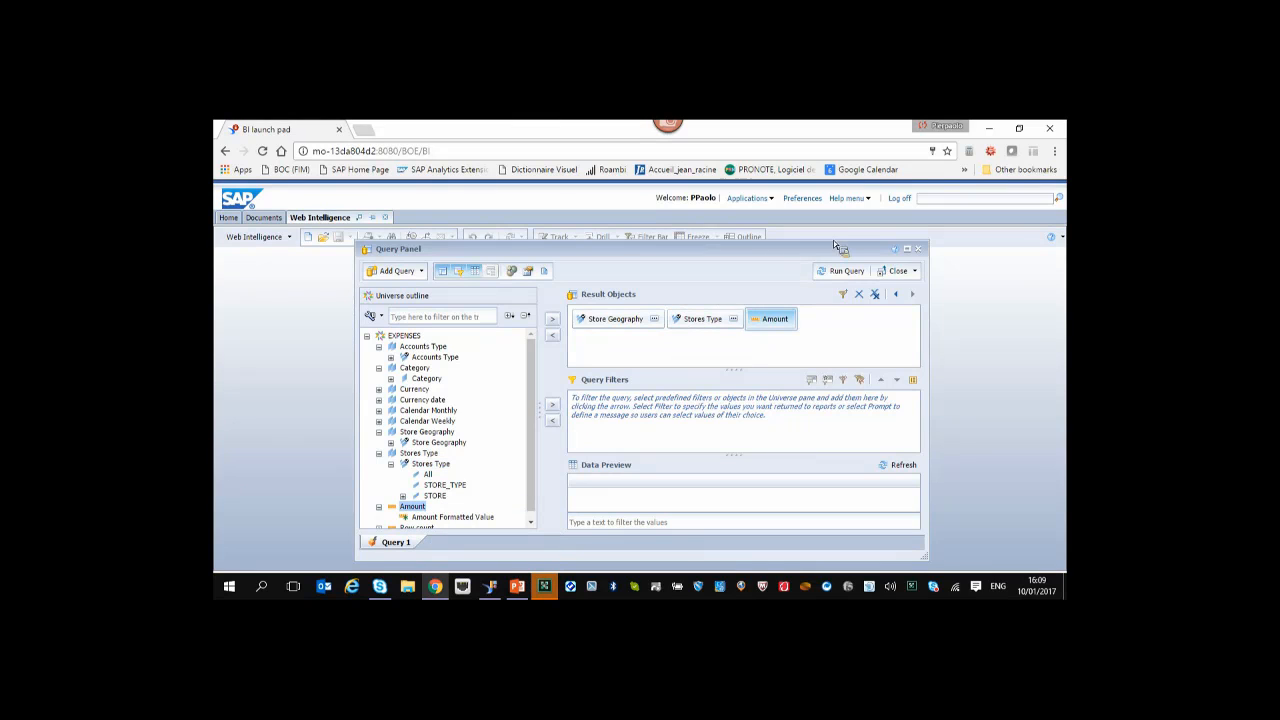
Maximize the Query Panel and hide its query filters and data preview areas.
{"action": "left_click", "coordinate": [906, 248]}
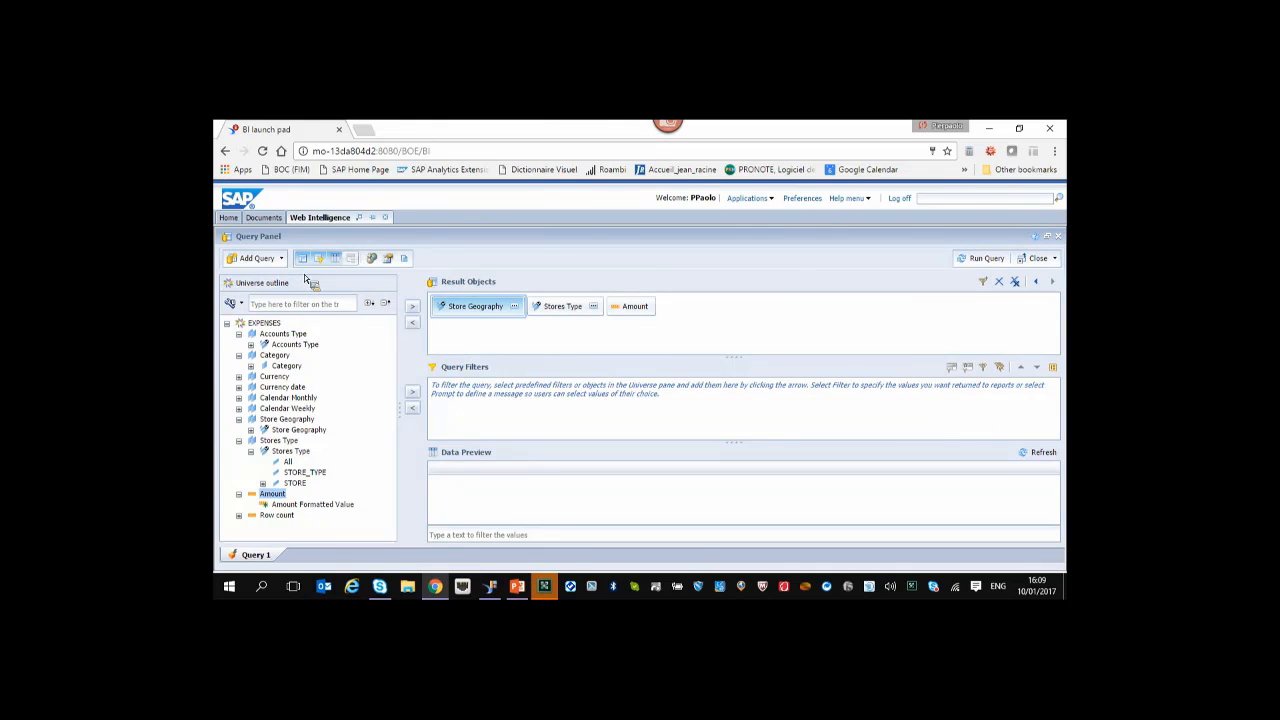
{"action": "left_click", "coordinate": [330, 260]}
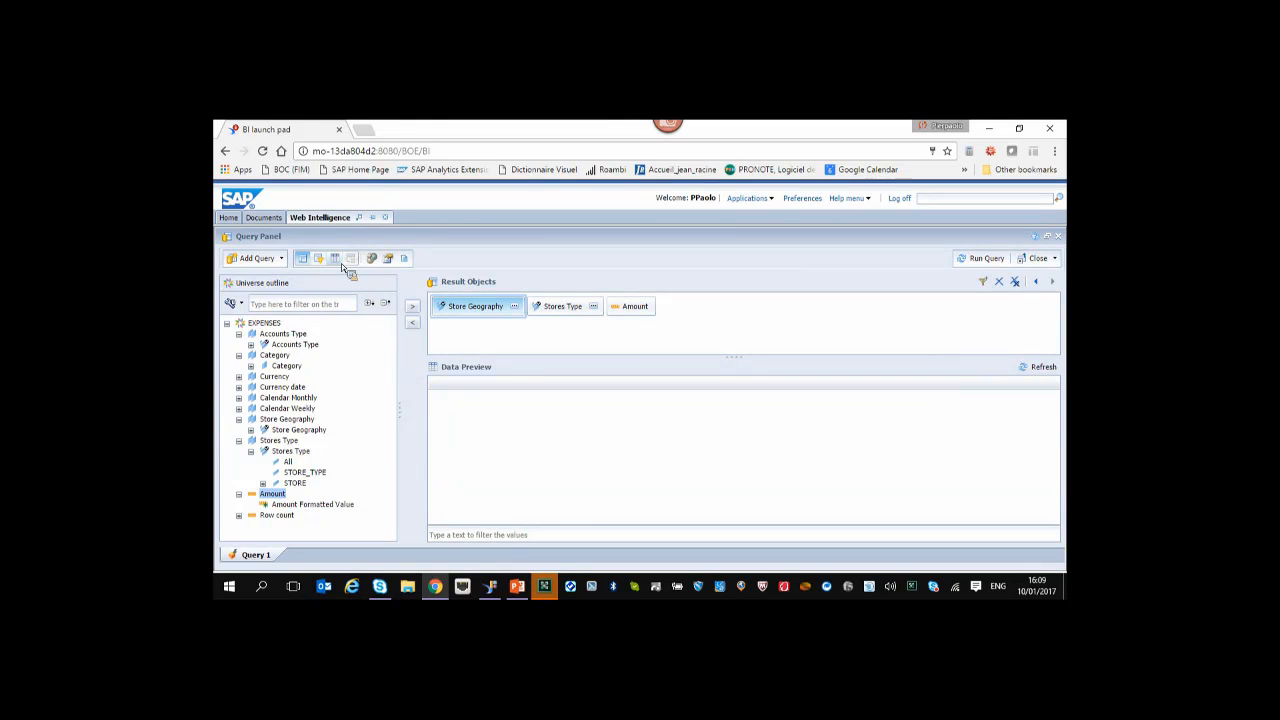
{"action": "left_click", "coordinate": [335, 258]}
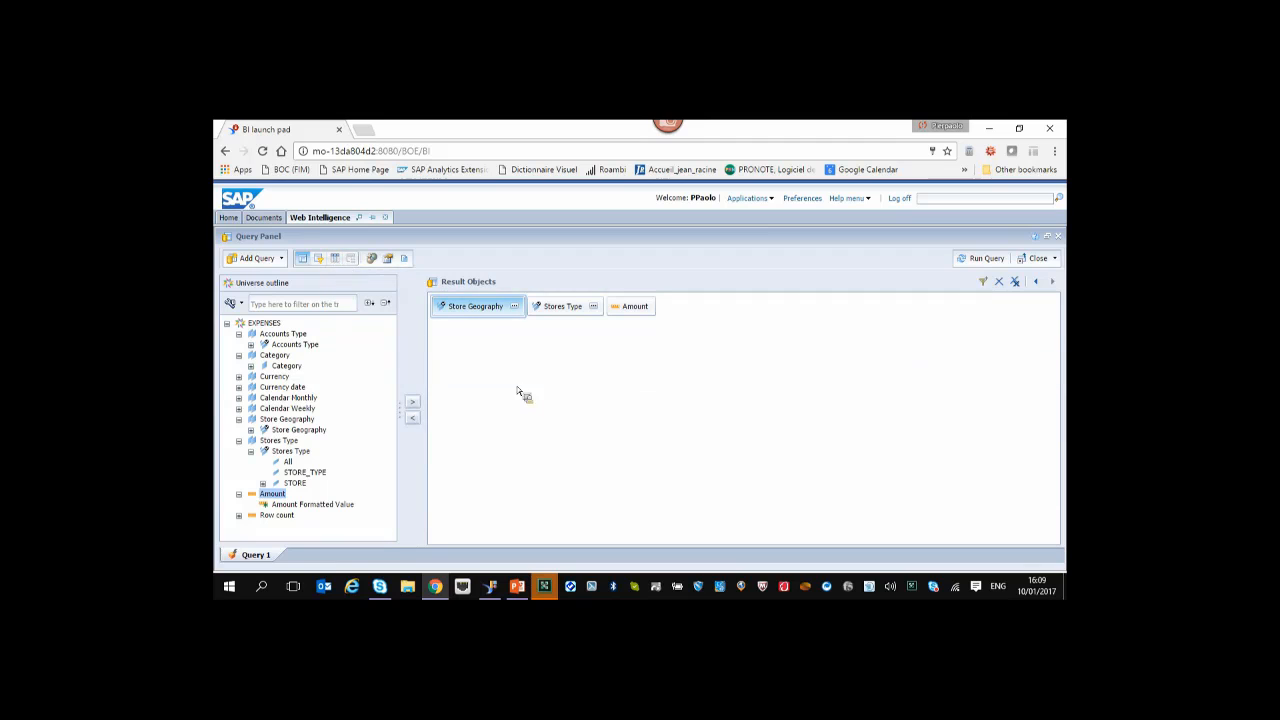
In the Store Geography member selector, select the members (all), Canada, Mexico and USA.
{"action": "left_click", "coordinate": [514, 307]}
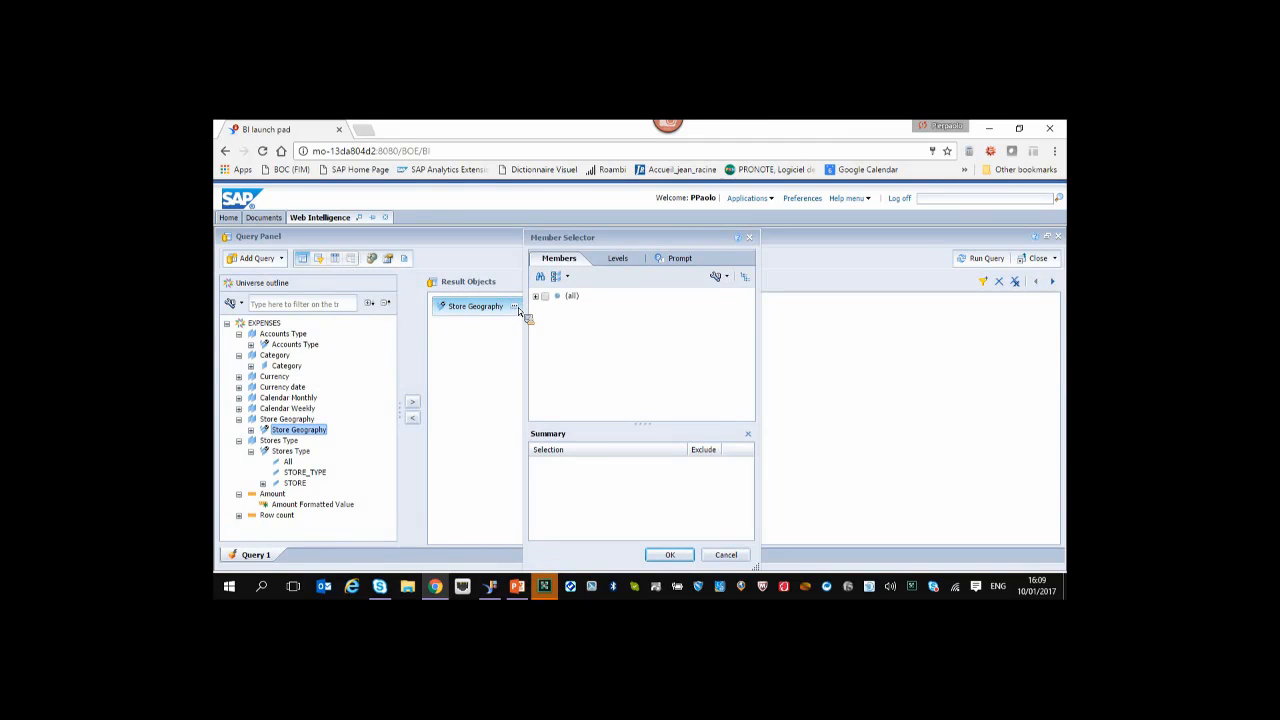
{"action": "left_click", "coordinate": [537, 297]}
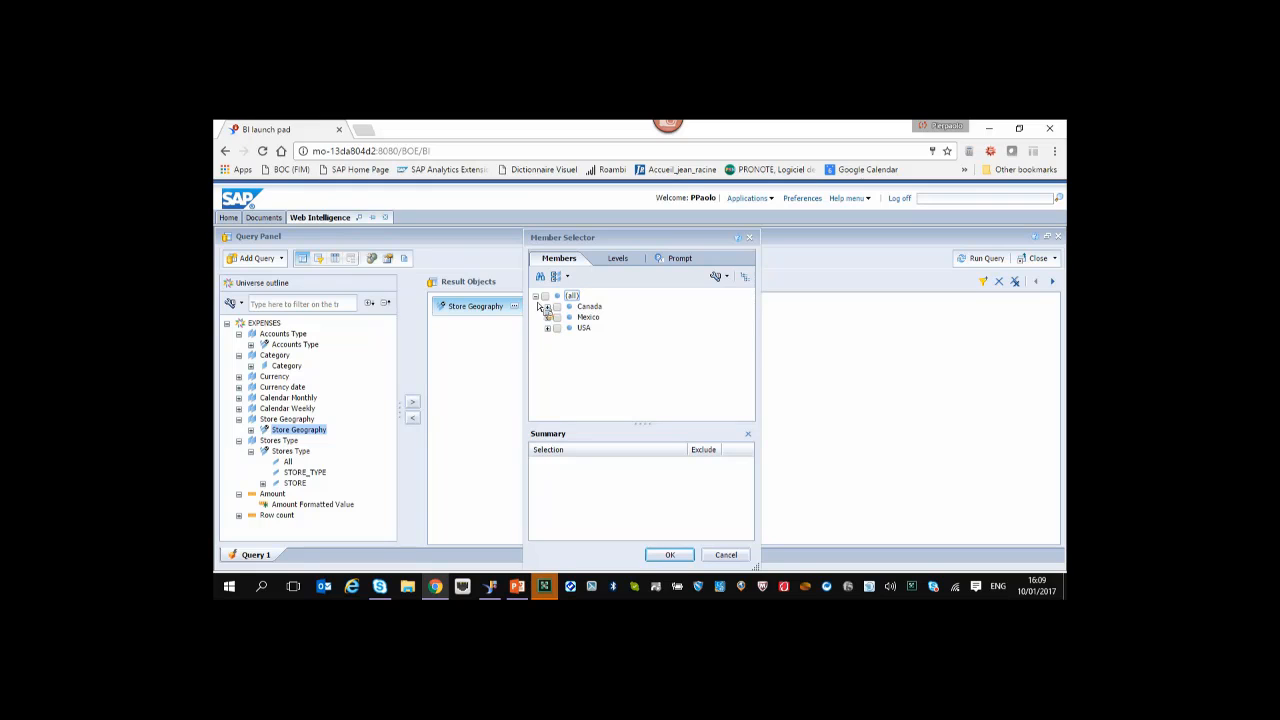
{"action": "left_click_drag", "start_coordinate": [588, 243], "coordinate": [668, 249]}
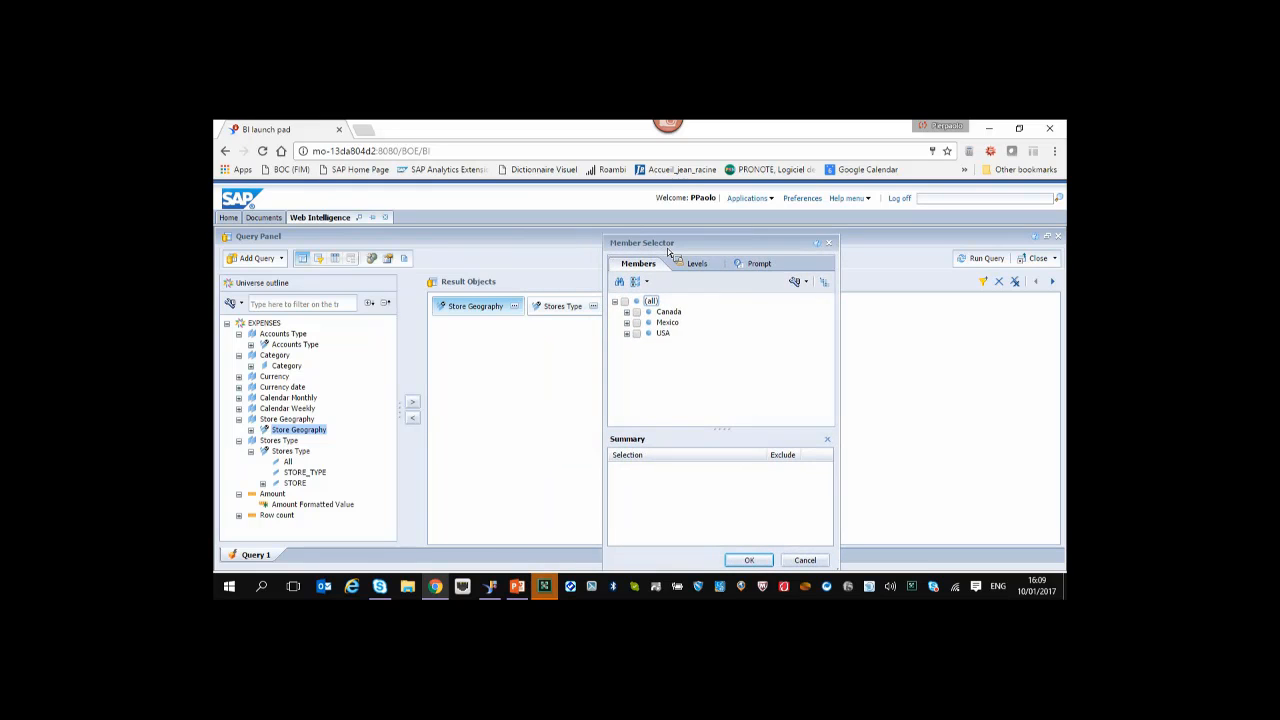
{"action": "left_click", "coordinate": [625, 301]}
{"action": "left_click", "coordinate": [636, 312]}
{"action": "left_click", "coordinate": [636, 322]}
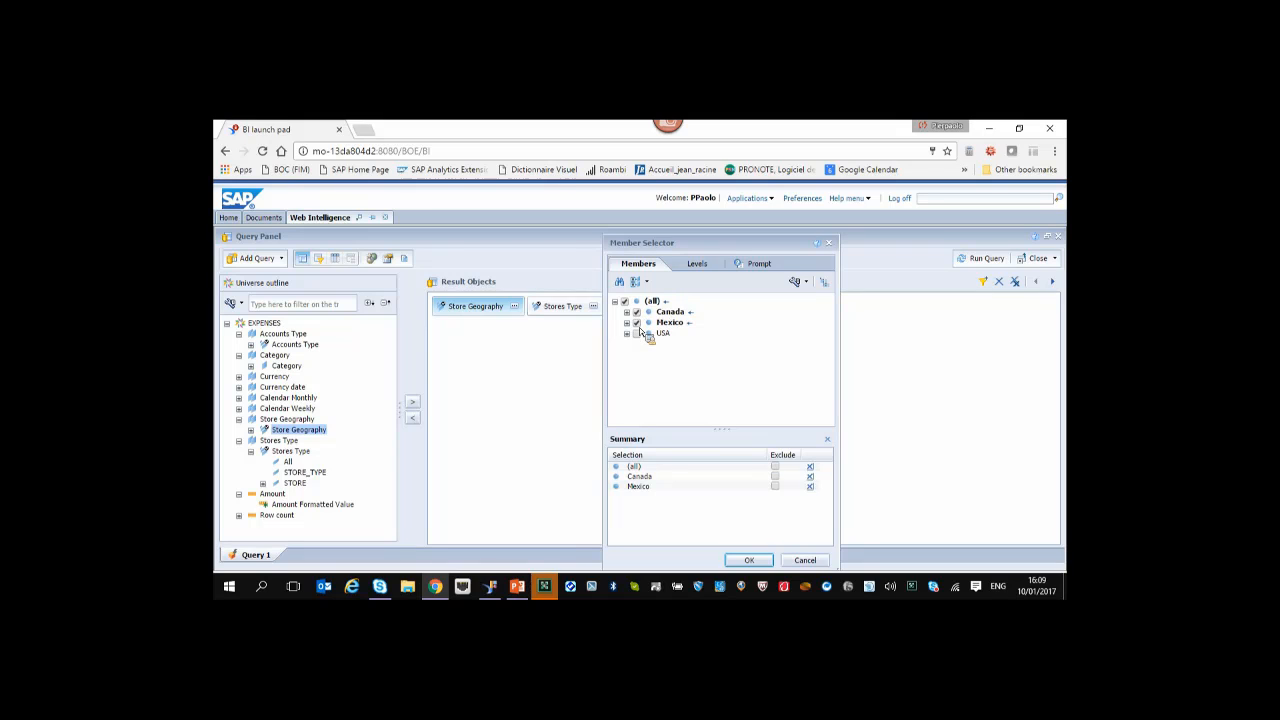
{"action": "left_click", "coordinate": [638, 334]}
Explore the USA branch down to store level and add all descendants of USA to the Store Geography selection.
{"action": "left_click", "coordinate": [627, 333]}
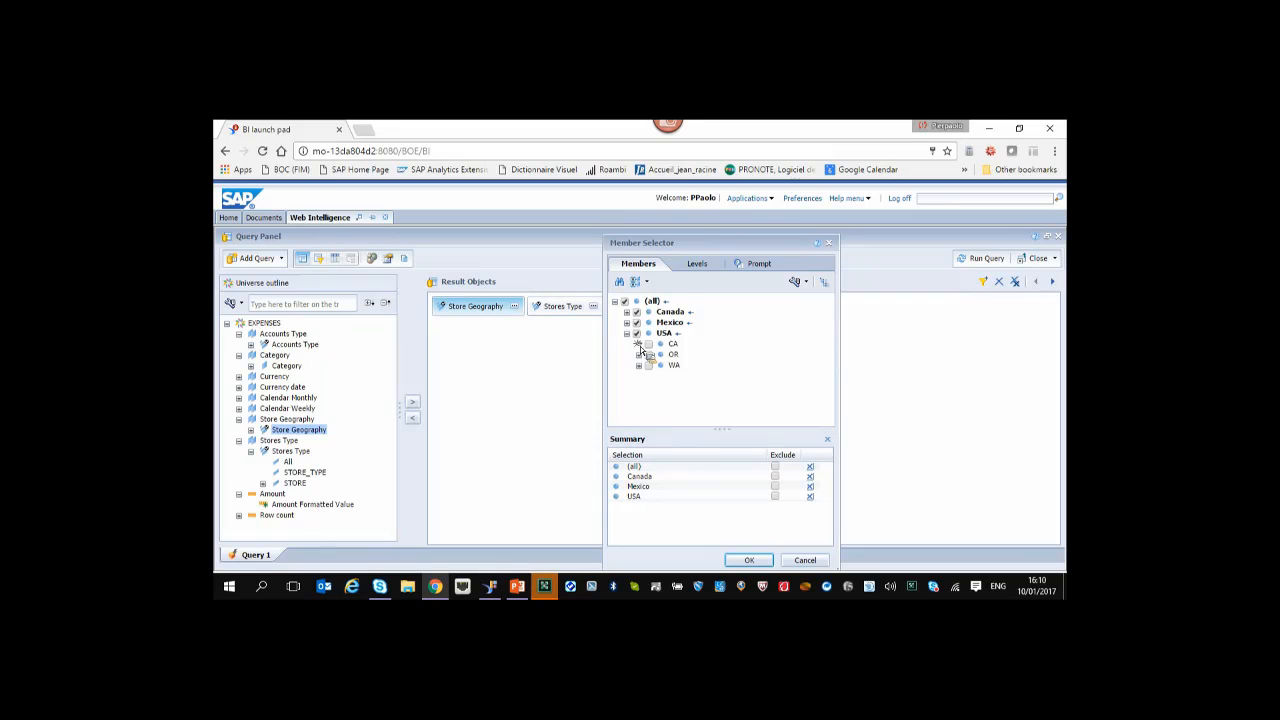
{"action": "left_click", "coordinate": [639, 344]}
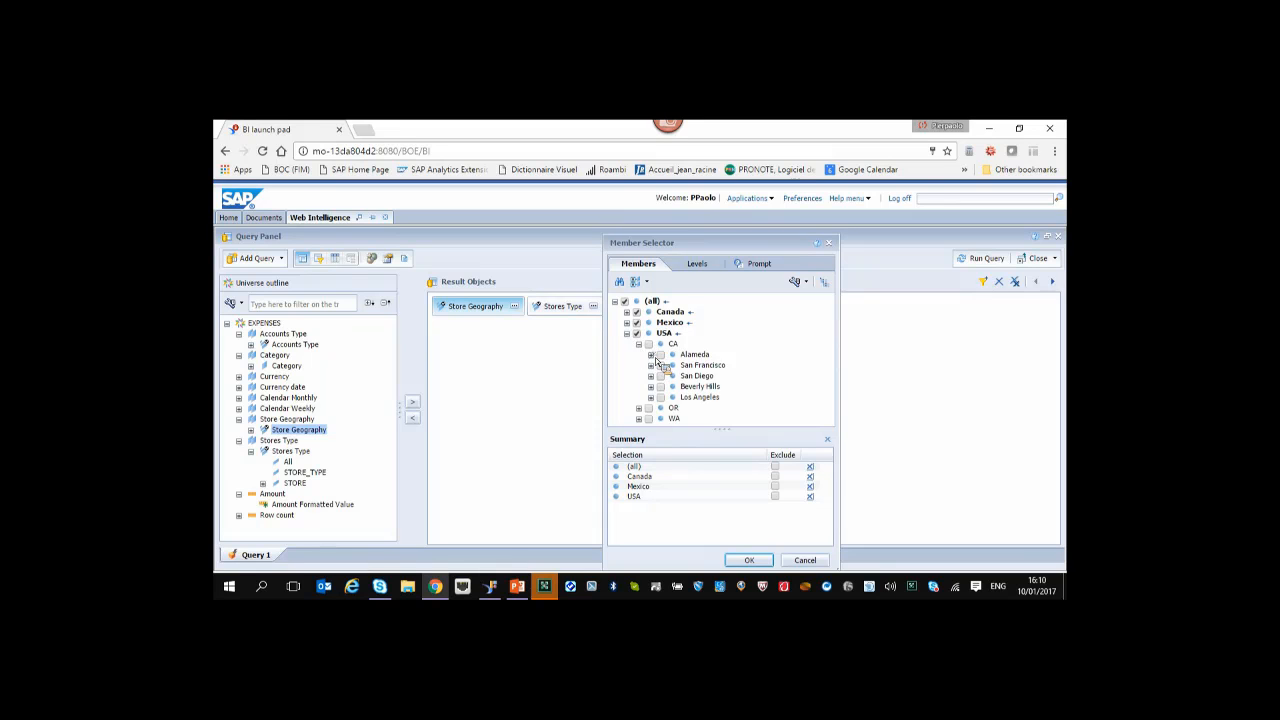
{"action": "left_click", "coordinate": [650, 354]}
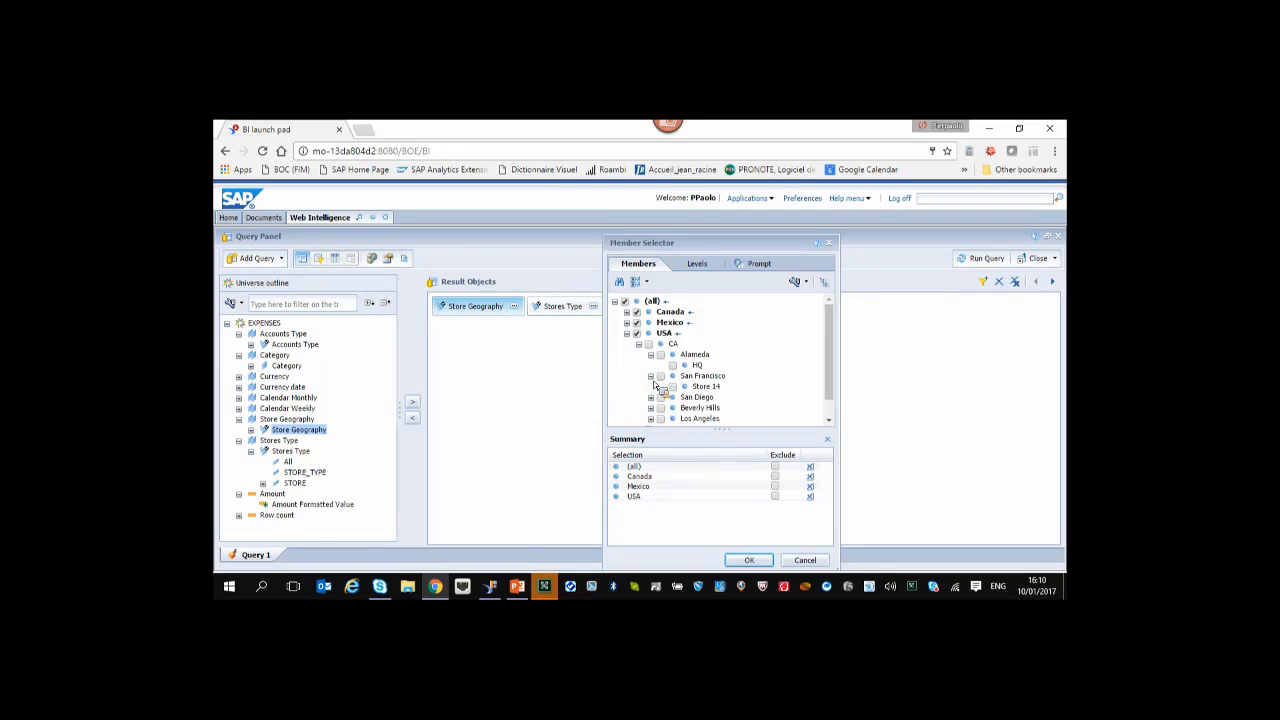
{"action": "left_click", "coordinate": [627, 333]}
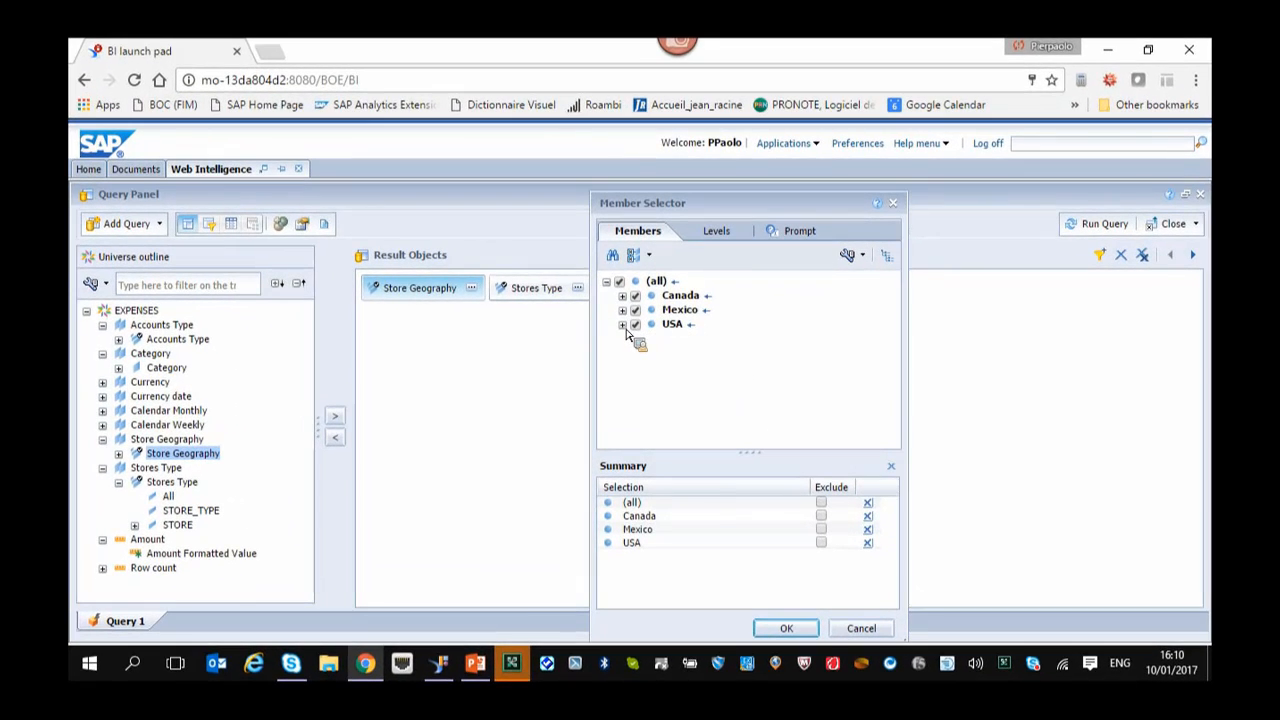
{"action": "right_click", "coordinate": [676, 335]}
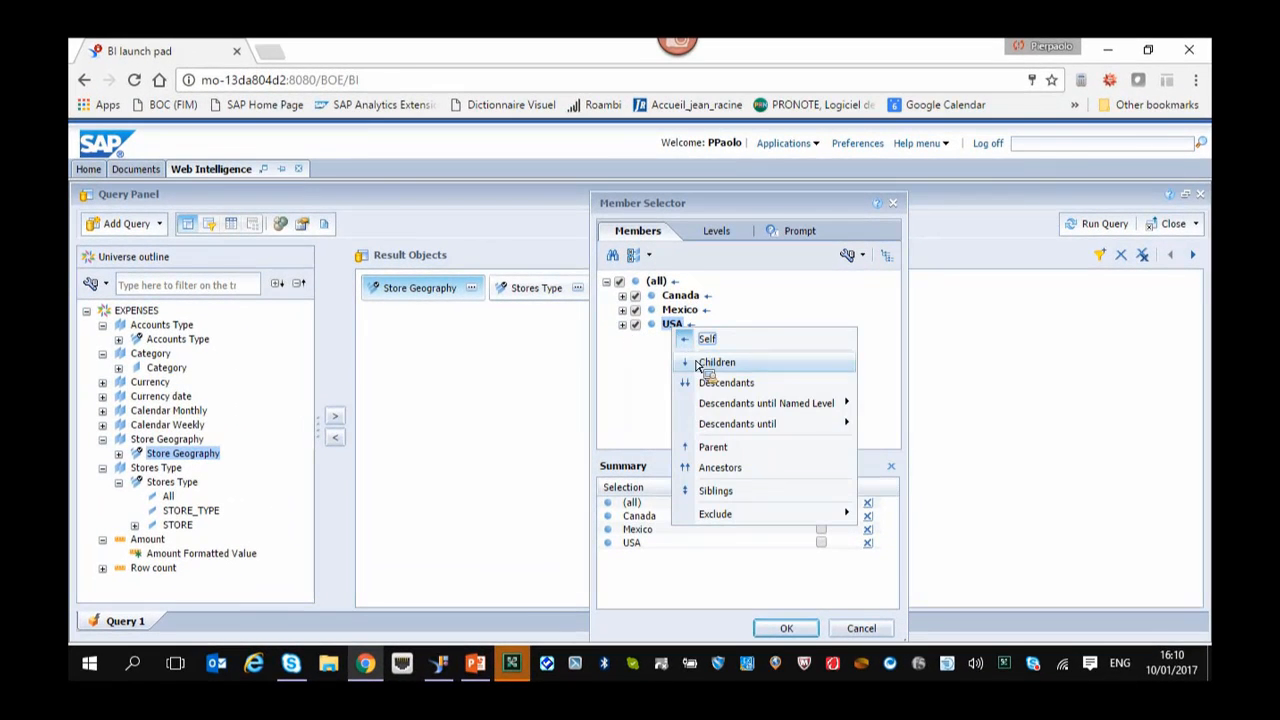
{"action": "left_click", "coordinate": [727, 384]}
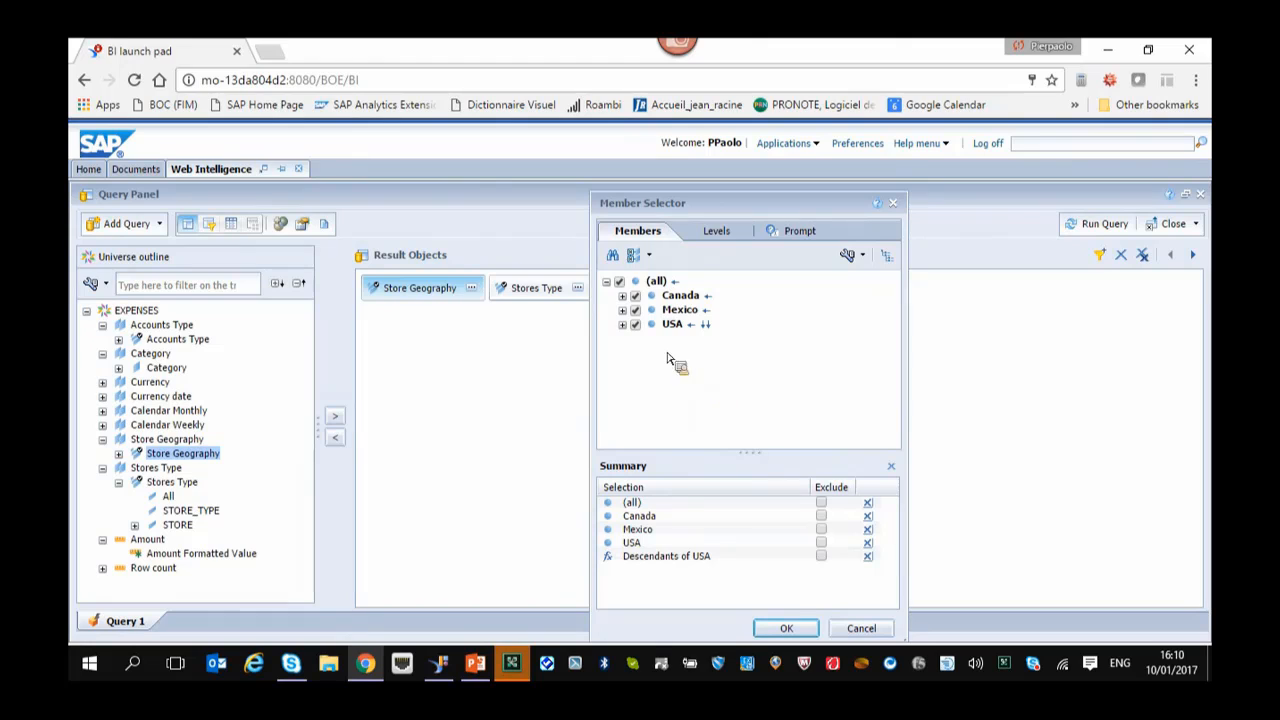
Check which members are selected beneath USA, Mexico and Canada, and confirm the Store Geography member selection.
{"action": "left_click", "coordinate": [623, 326]}
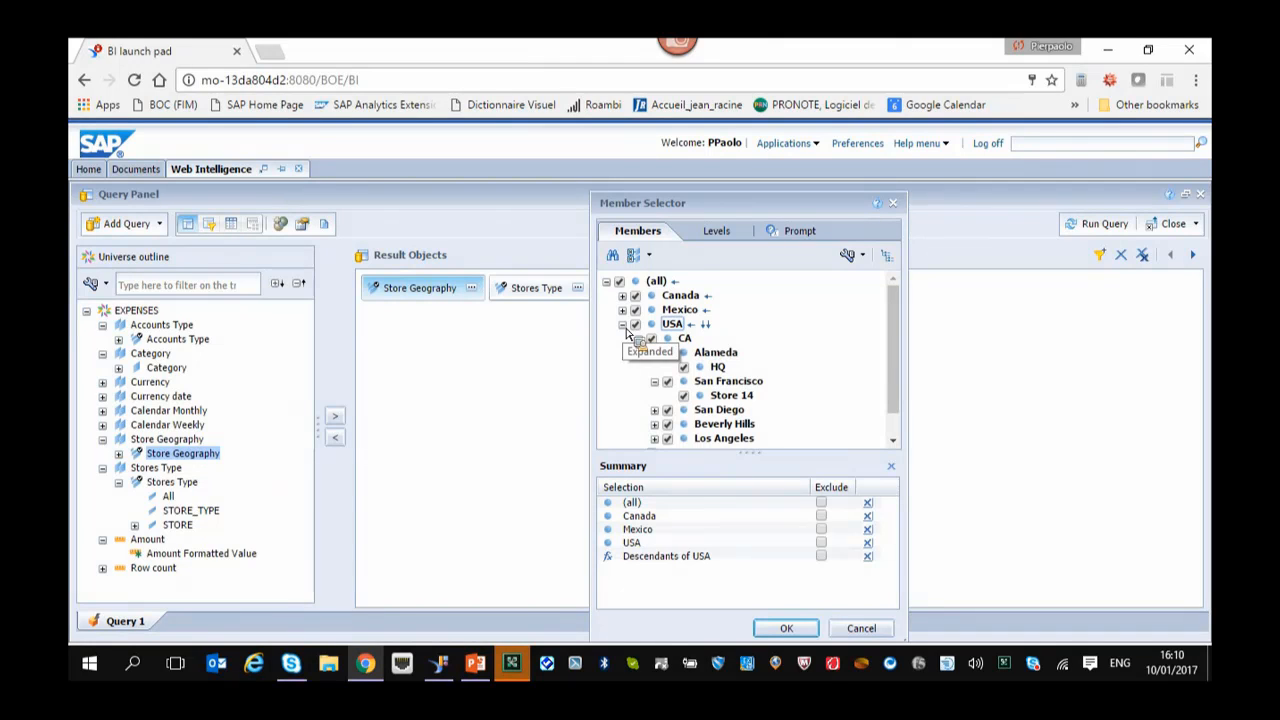
{"action": "left_click", "coordinate": [622, 310]}
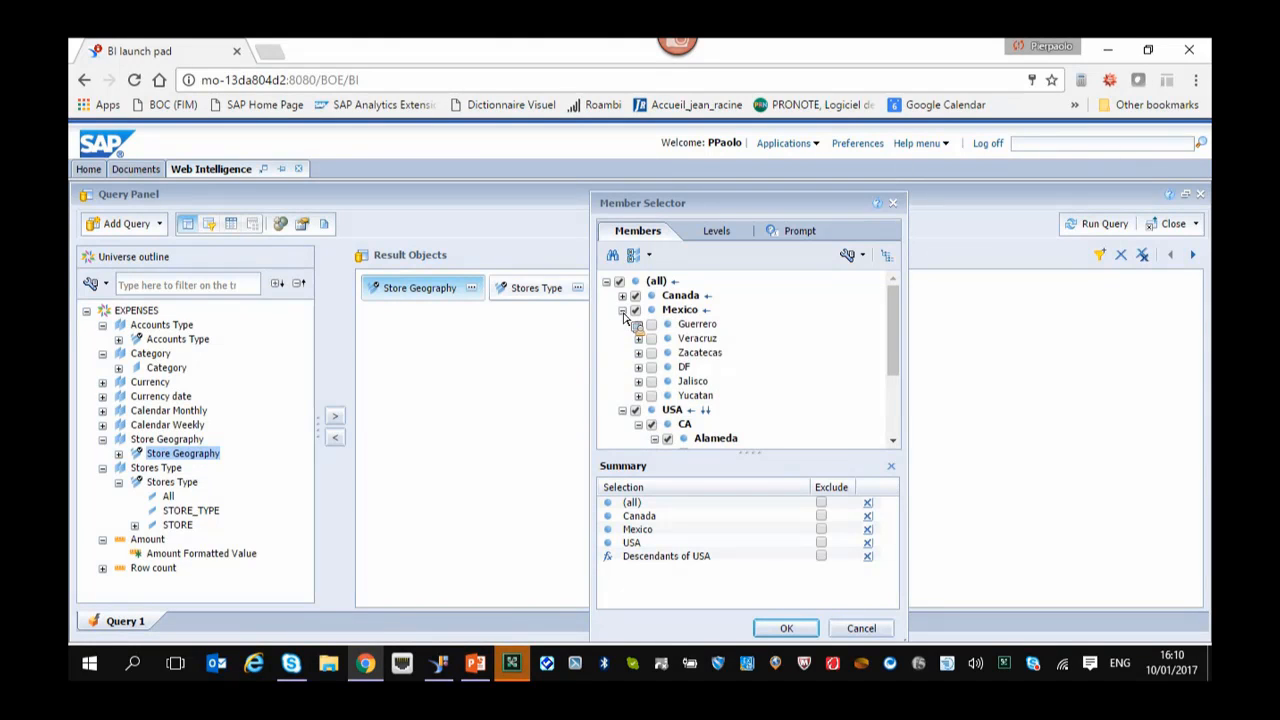
{"action": "left_click", "coordinate": [622, 296]}
{"action": "left_click", "coordinate": [622, 296]}
{"action": "left_click", "coordinate": [622, 310]}
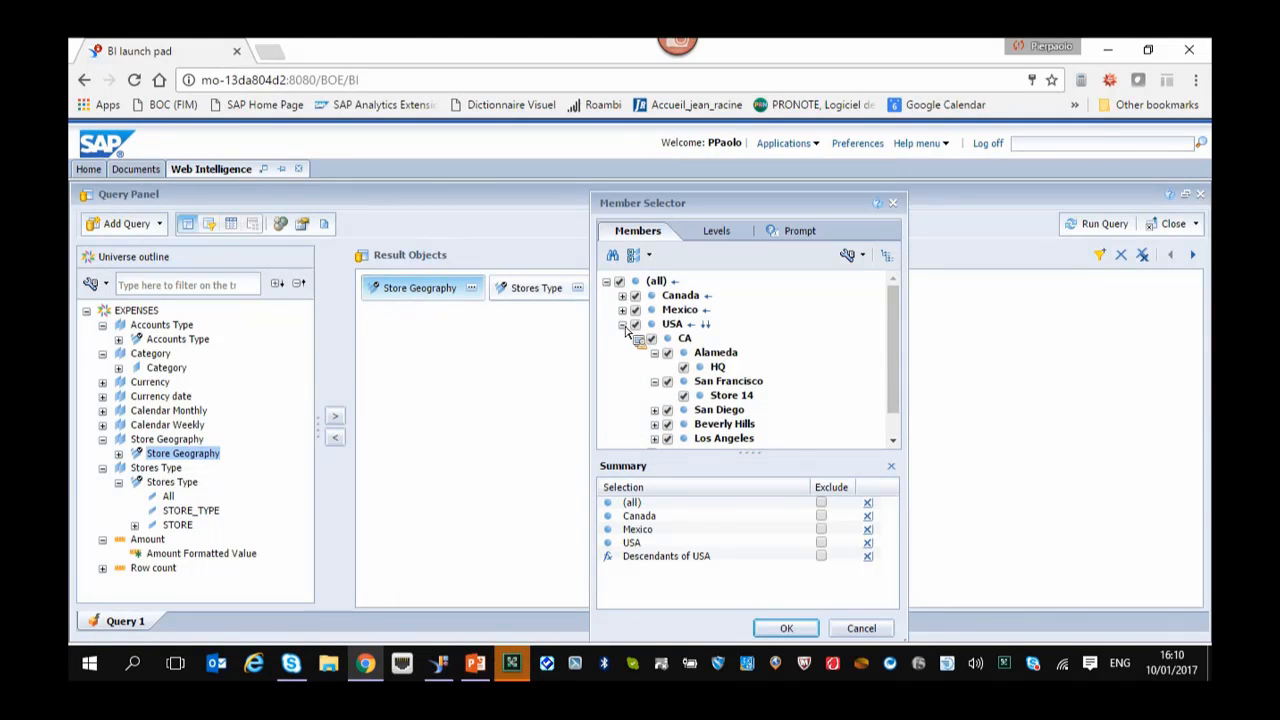
{"action": "left_click", "coordinate": [622, 325]}
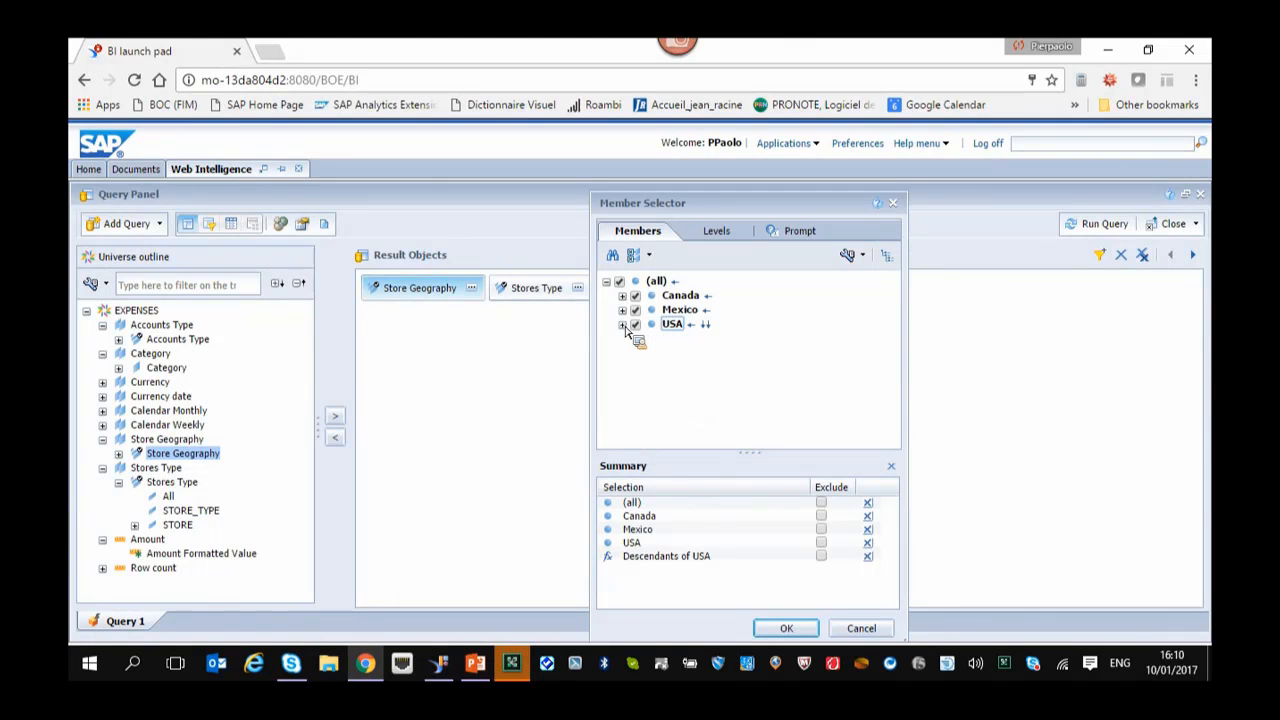
{"action": "left_click", "coordinate": [785, 628]}
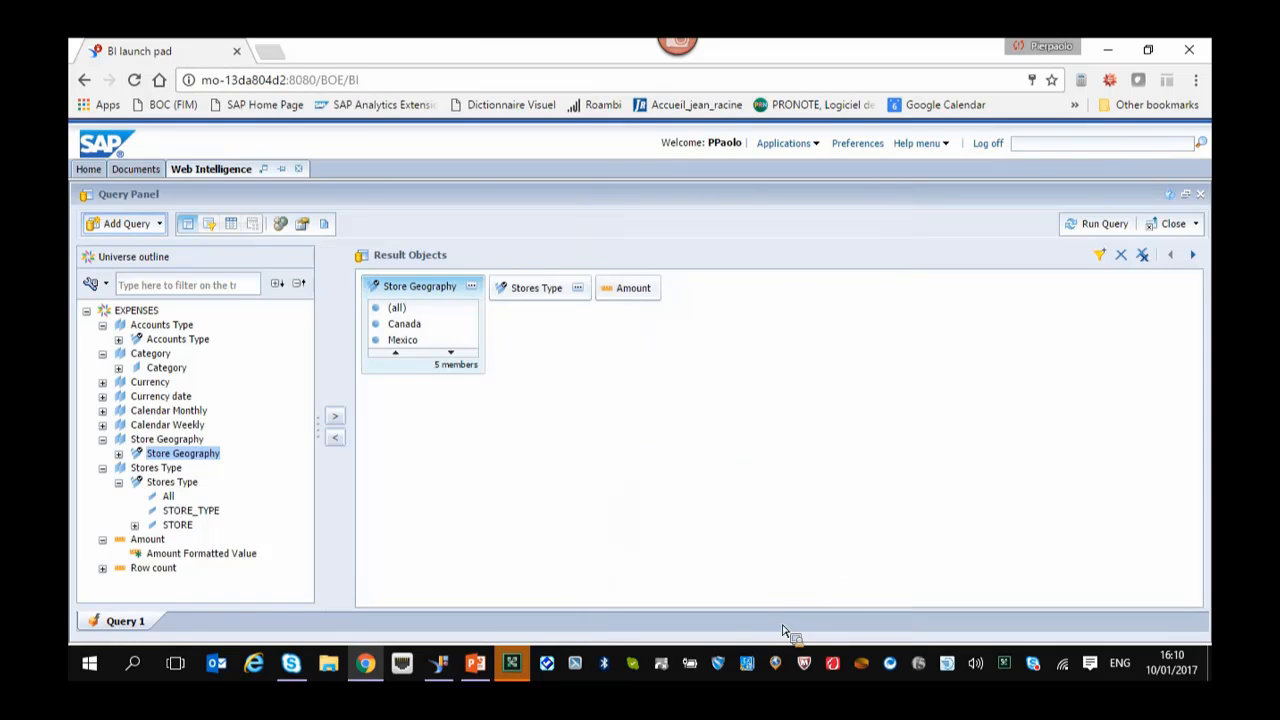
In the Stores Type member selector, select (all) and its children, check the included members, and confirm the selection.
{"action": "left_click", "coordinate": [579, 288]}
{"action": "left_click", "coordinate": [513, 276]}
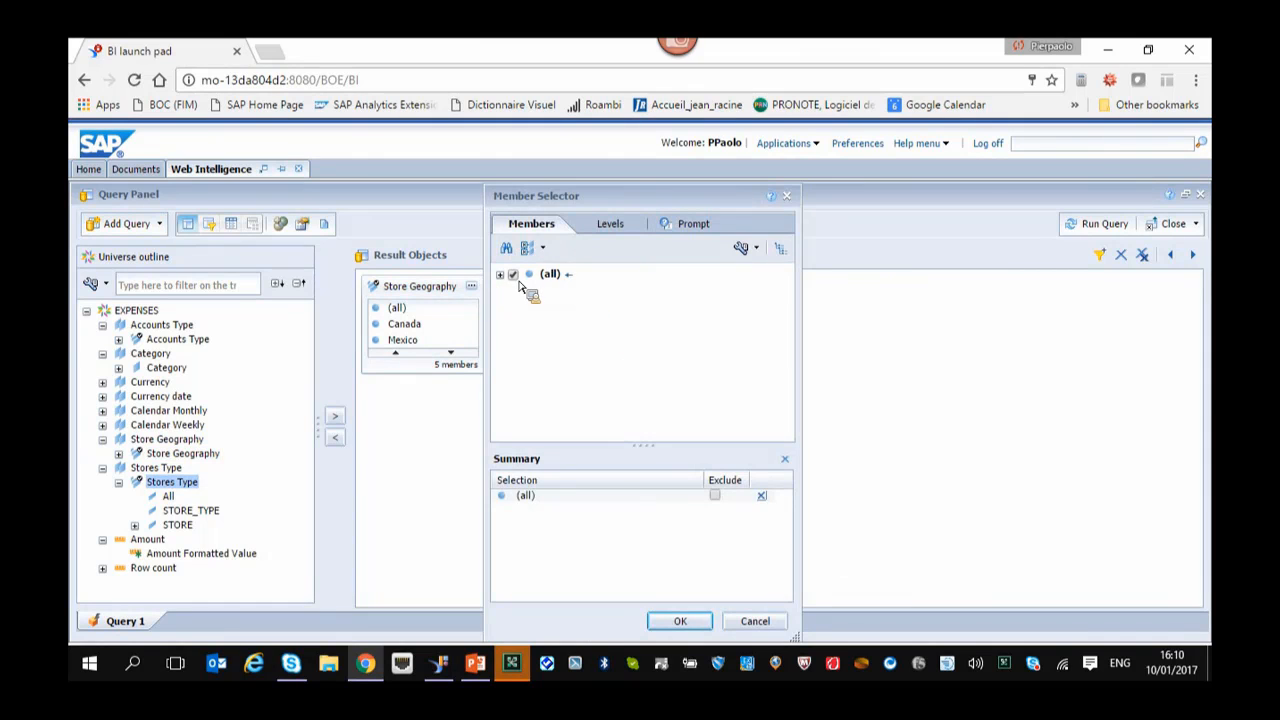
{"action": "right_click", "coordinate": [521, 284]}
{"action": "left_click", "coordinate": [552, 311]}
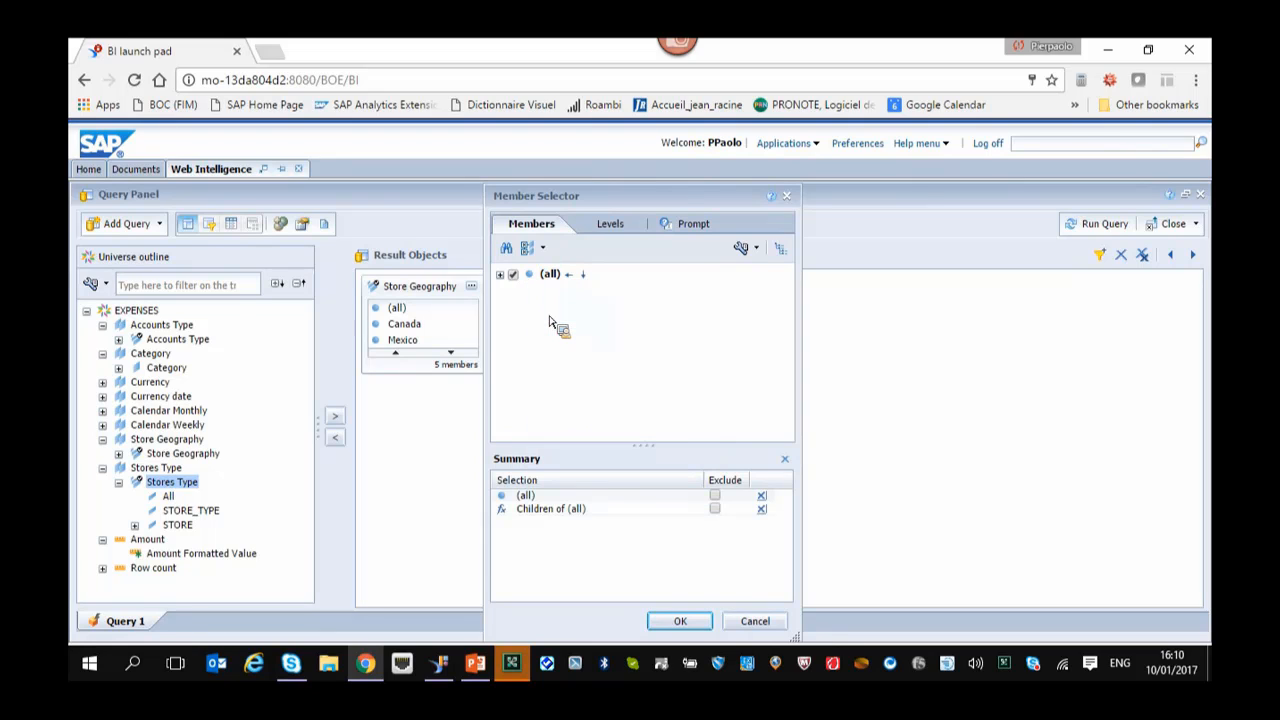
{"action": "left_click", "coordinate": [500, 274]}
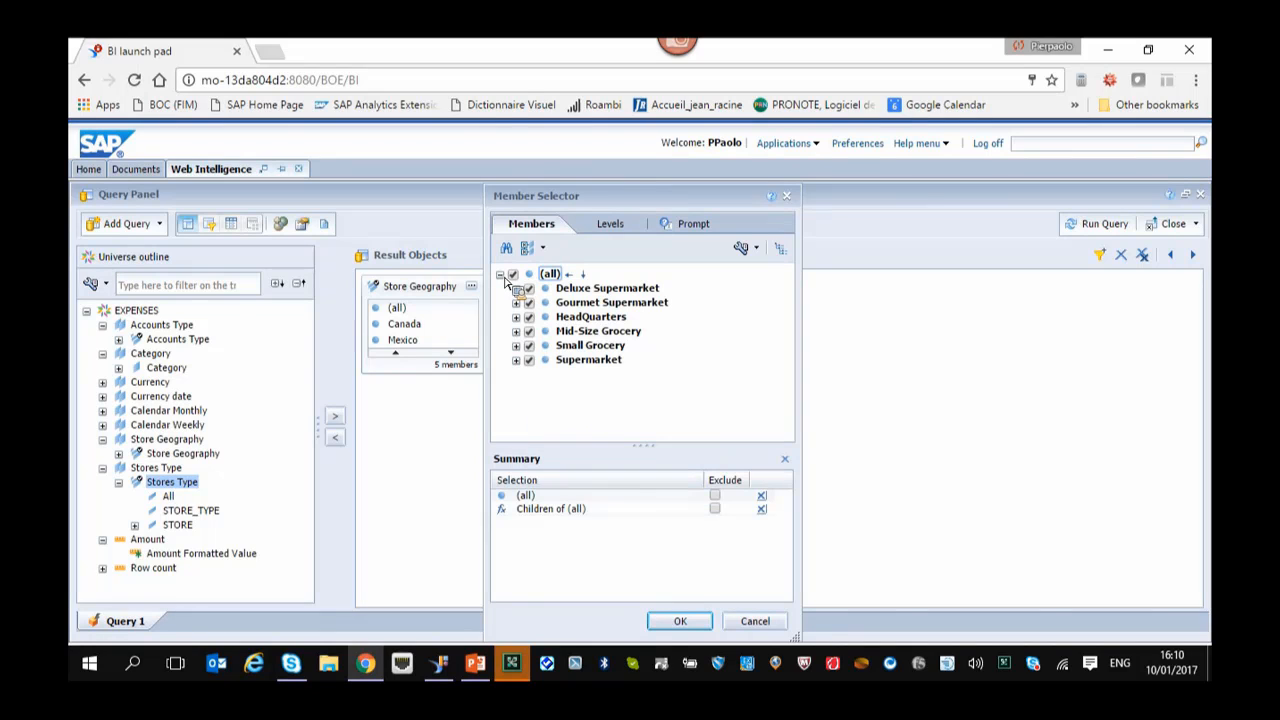
{"action": "left_click", "coordinate": [500, 274]}
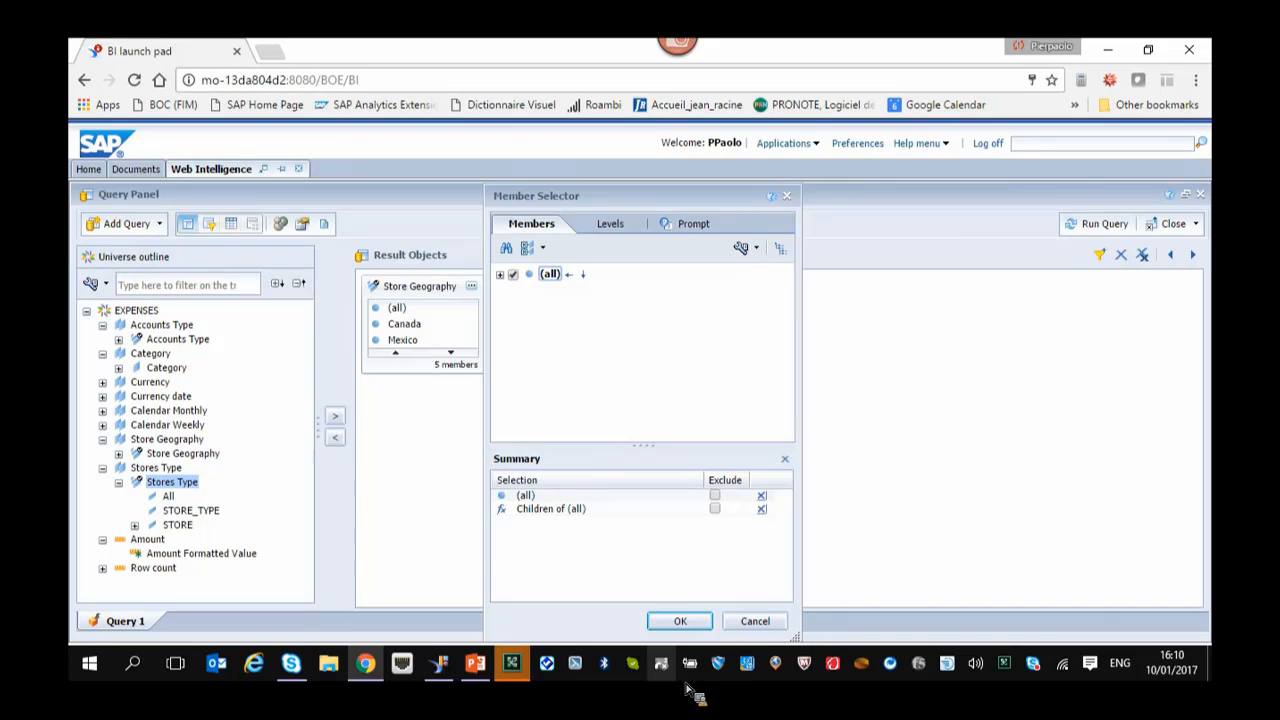
{"action": "left_click", "coordinate": [682, 621]}
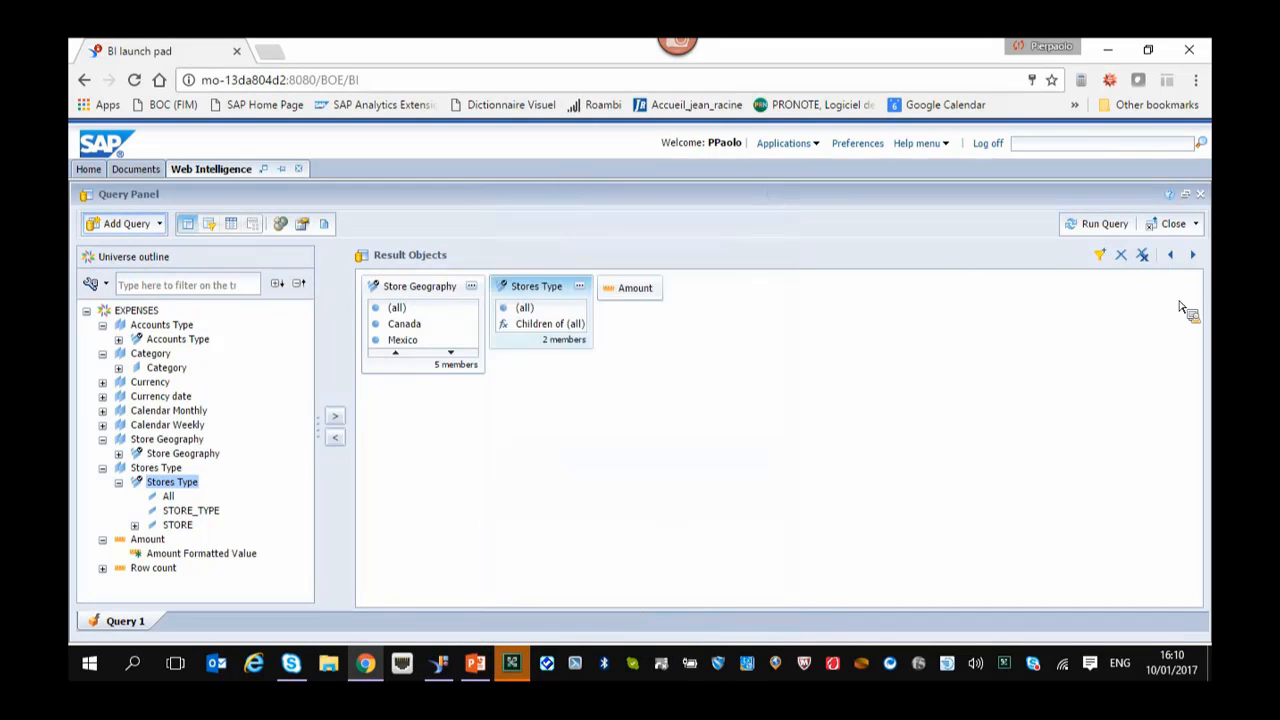
Run the query, expand (all) under Stores Type in the report table, and fit the Amount and Stores Type column widths.
{"action": "left_click", "coordinate": [1104, 224]}
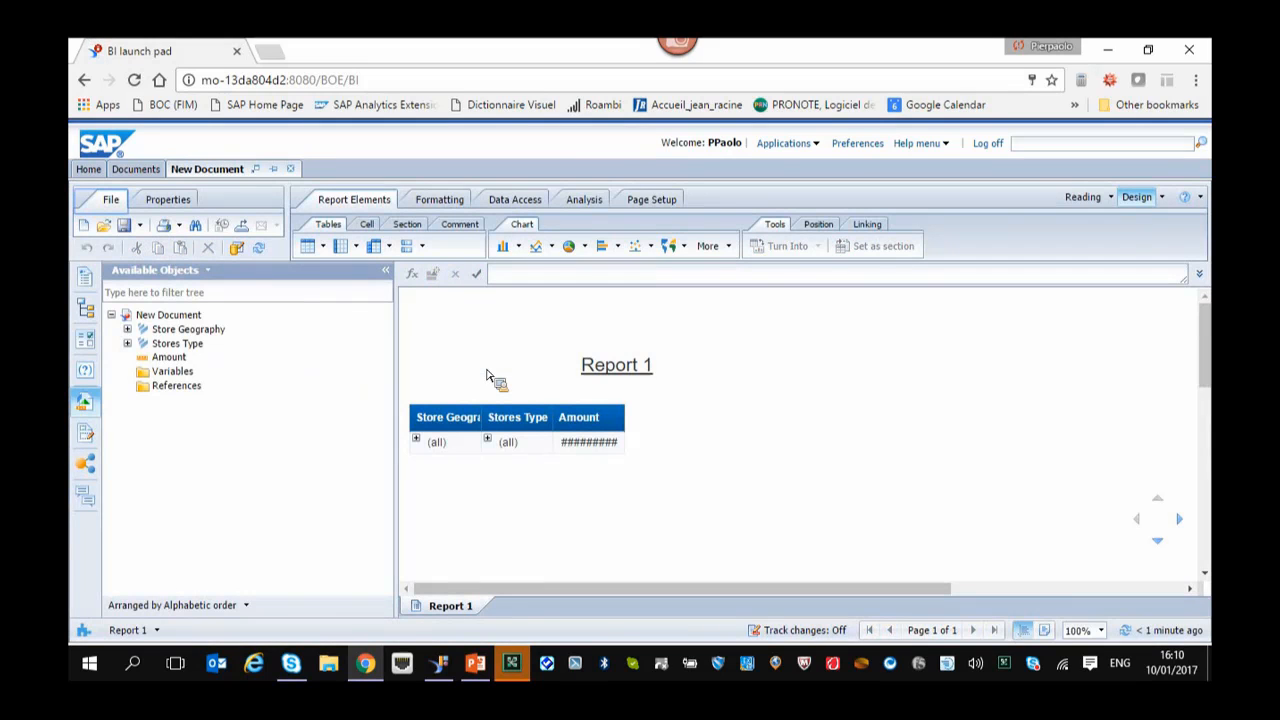
{"action": "left_click", "coordinate": [510, 443]}
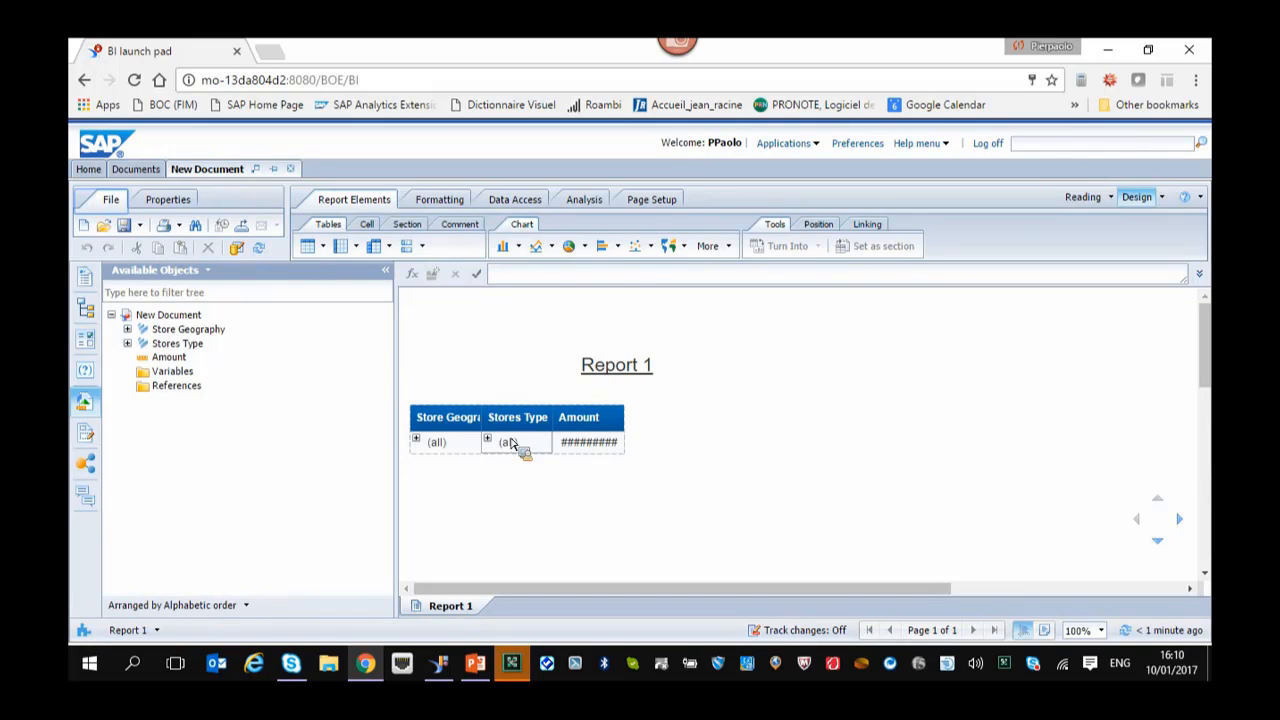
{"action": "double_click", "coordinate": [625, 443]}
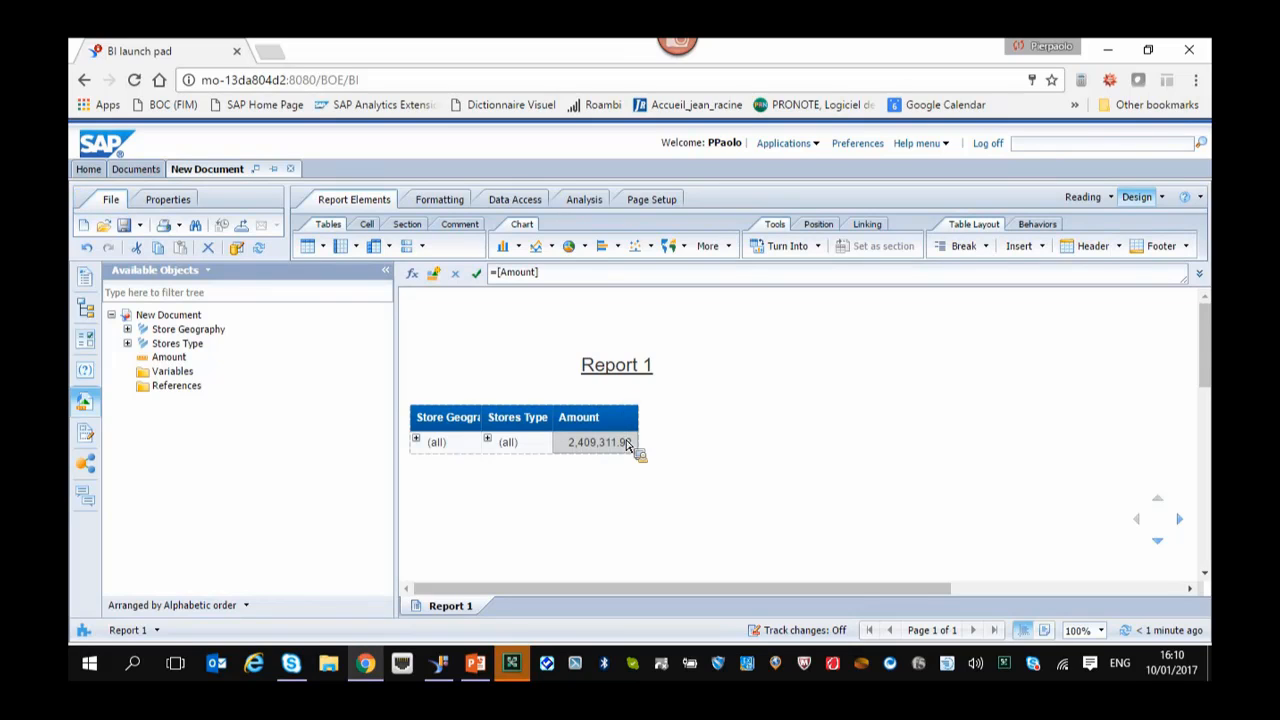
{"action": "left_click", "coordinate": [490, 442]}
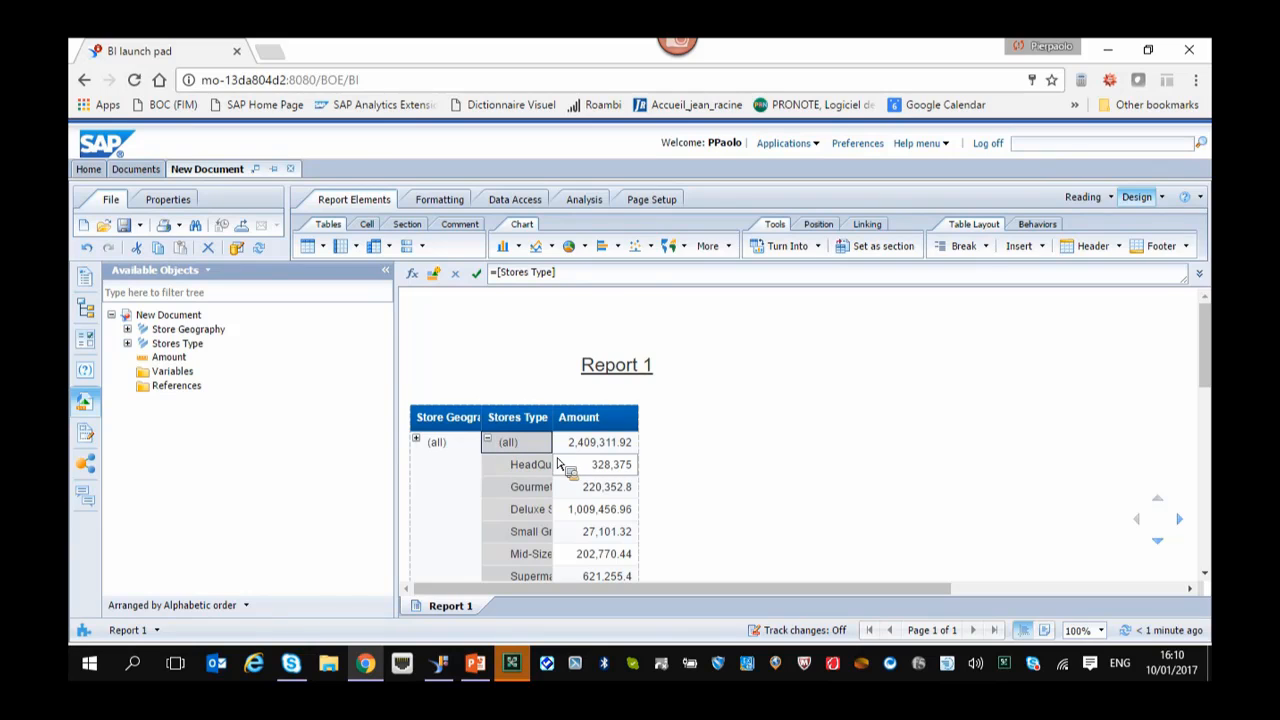
{"action": "double_click", "coordinate": [560, 465]}
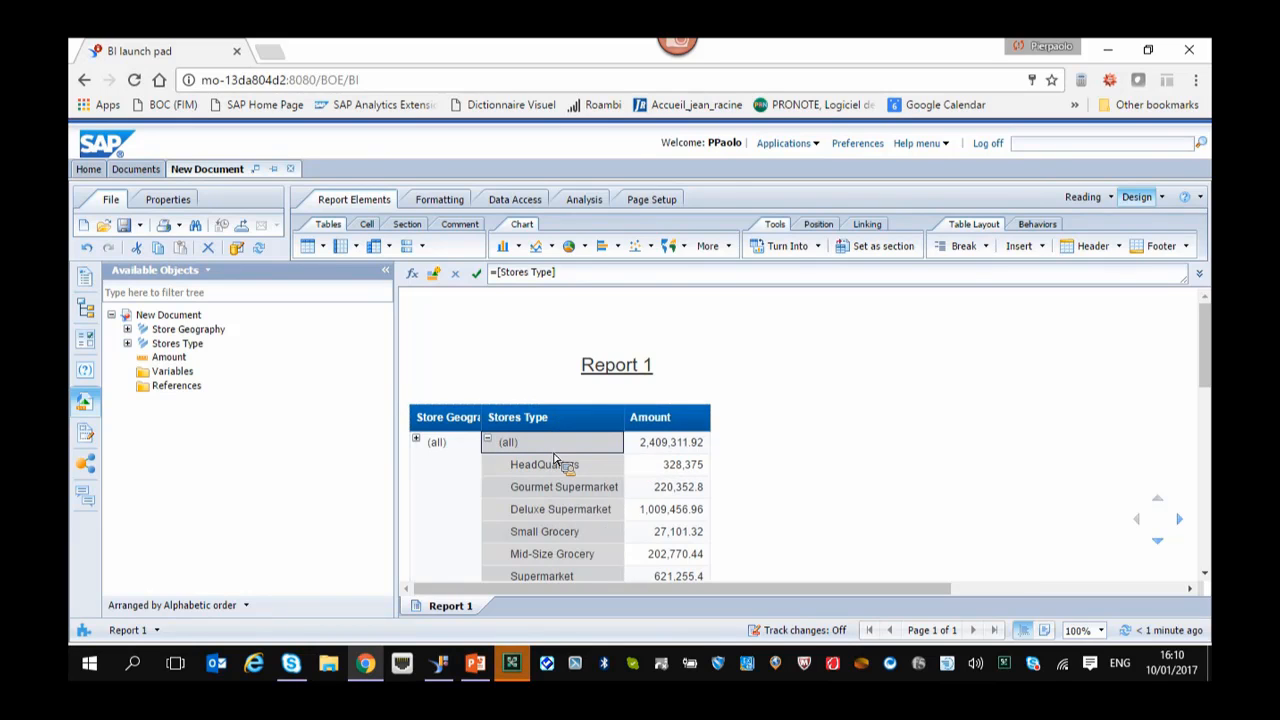
Expand (all) and USA under Store Geography in the report table and review the amounts by store type.
{"action": "left_click", "coordinate": [433, 447]}
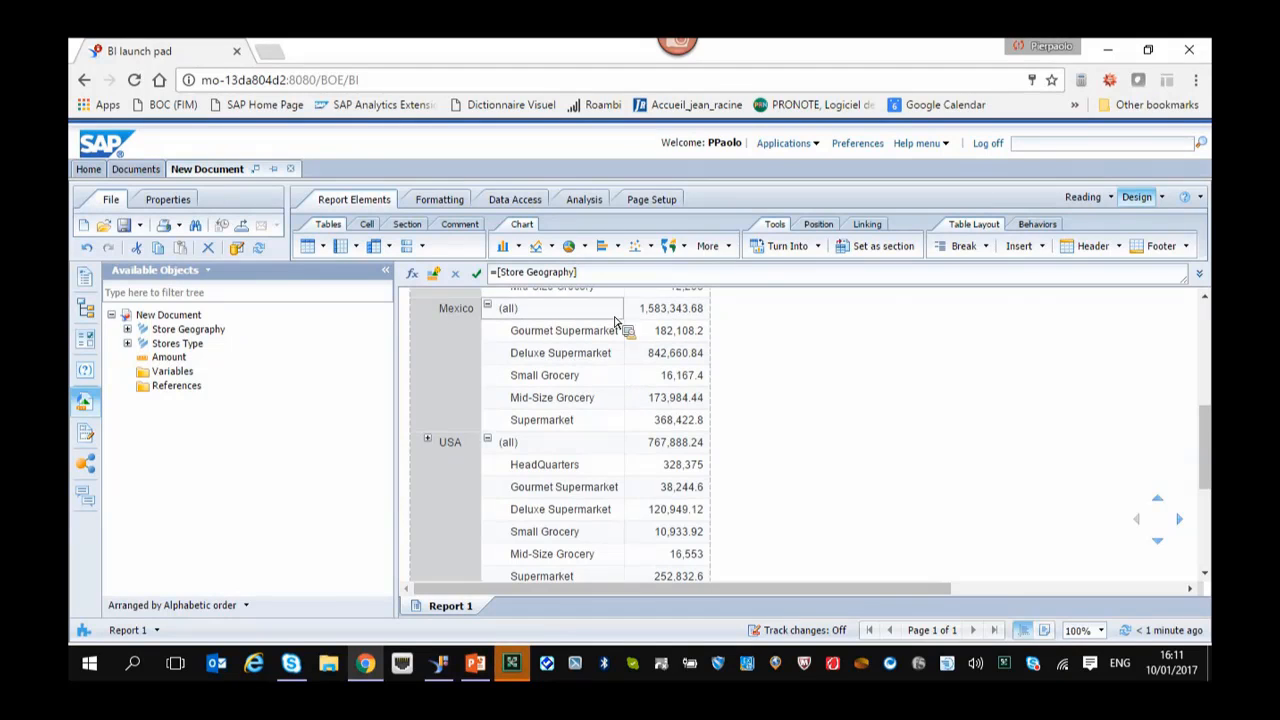
{"action": "scroll", "coordinate": [491, 500], "scroll_direction": "down", "scroll_amount": 5}
{"action": "scroll", "coordinate": [491, 490], "scroll_direction": "up", "scroll_amount": 3}
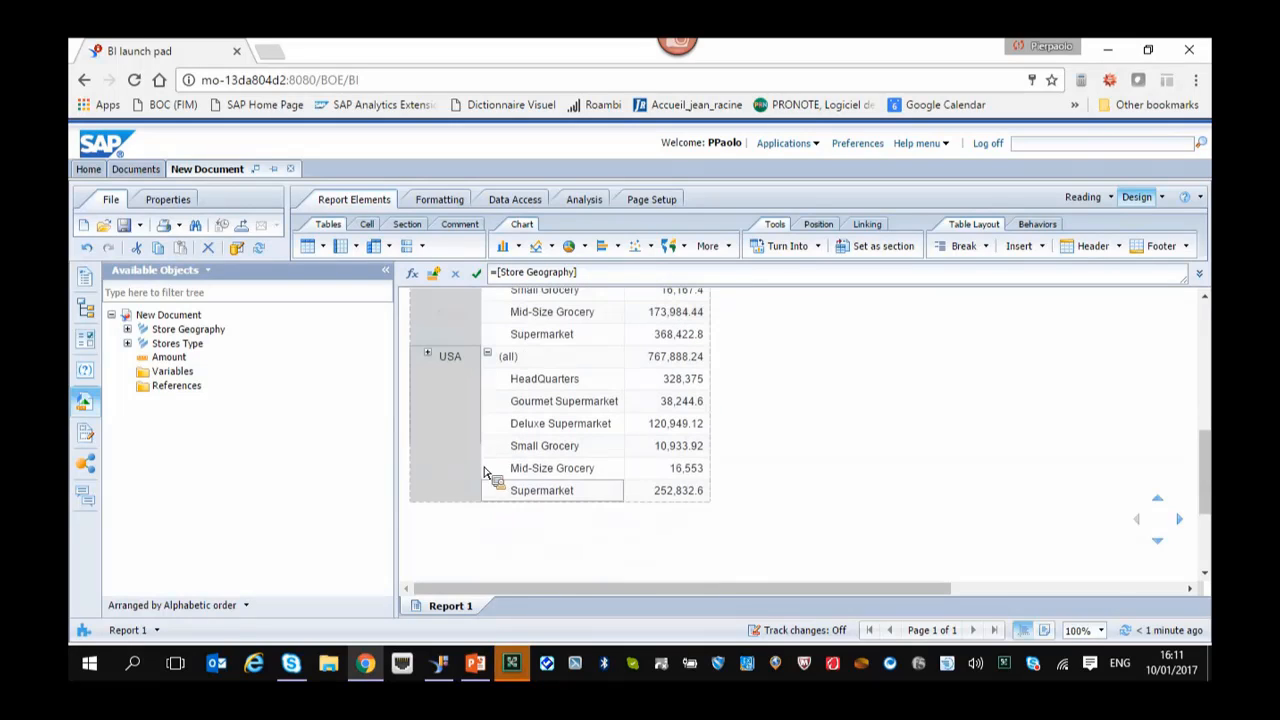
{"action": "left_click", "coordinate": [437, 365]}
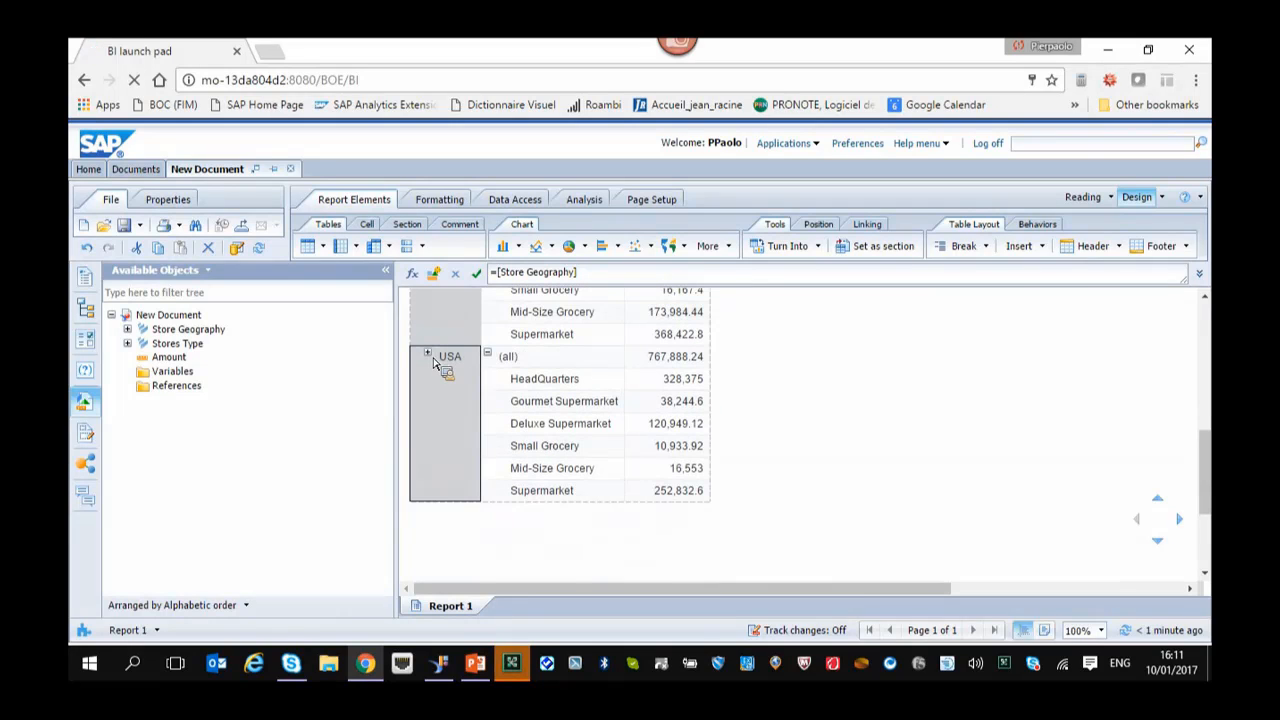
{"action": "left_click_drag", "start_coordinate": [436, 419], "coordinate": [538, 462]}
{"action": "scroll", "coordinate": [538, 462], "scroll_direction": "up", "scroll_amount": 10}
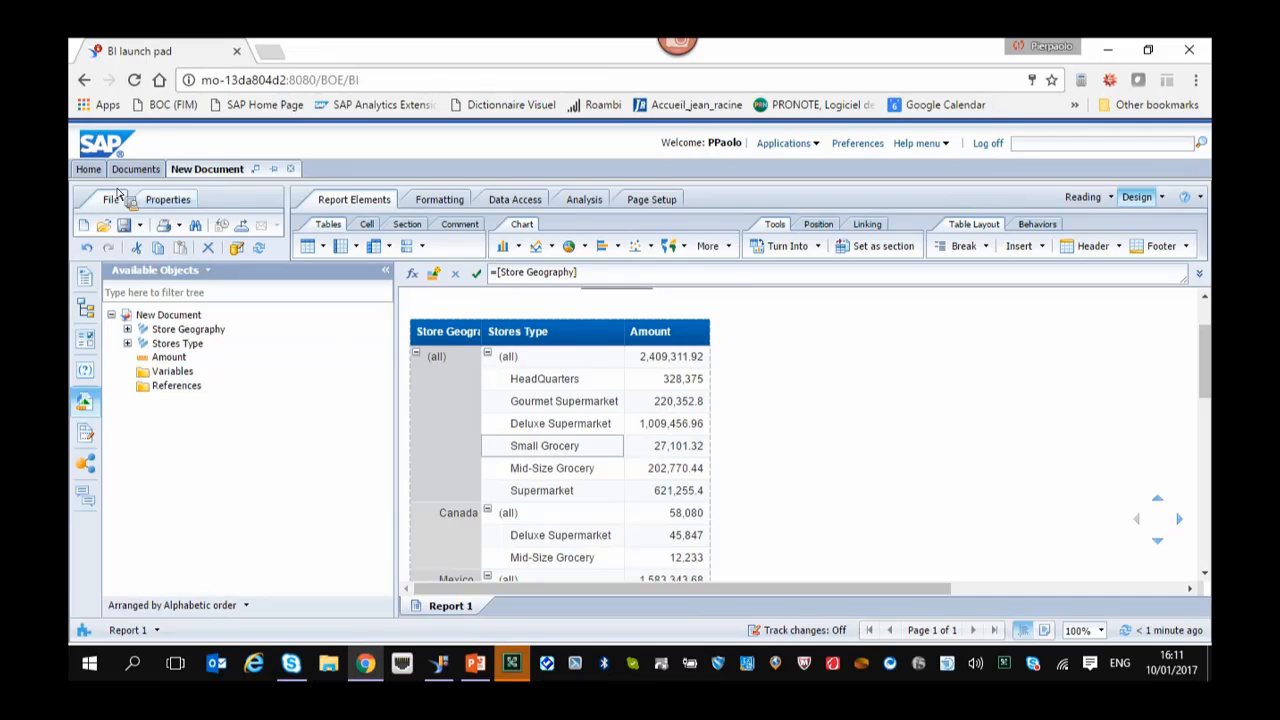
Close the document without saving it and return to the launch pad home page.
{"action": "left_click", "coordinate": [290, 168]}
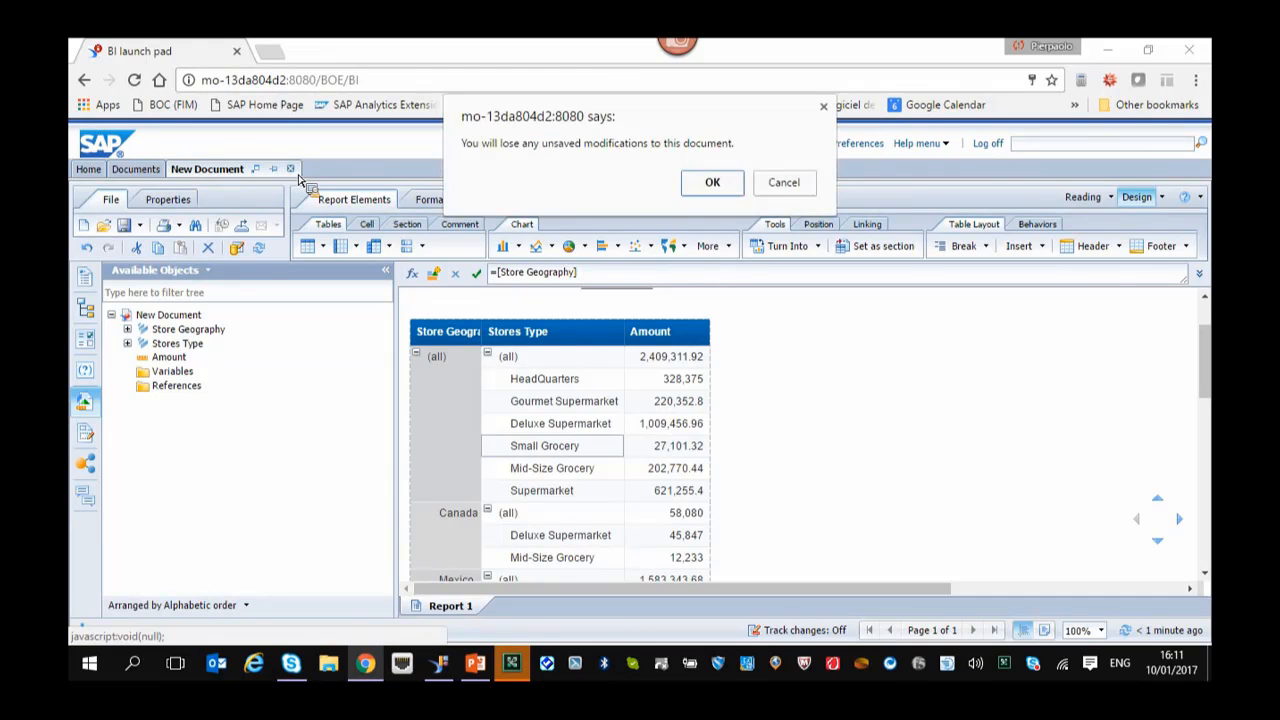
{"action": "left_click", "coordinate": [716, 184]}
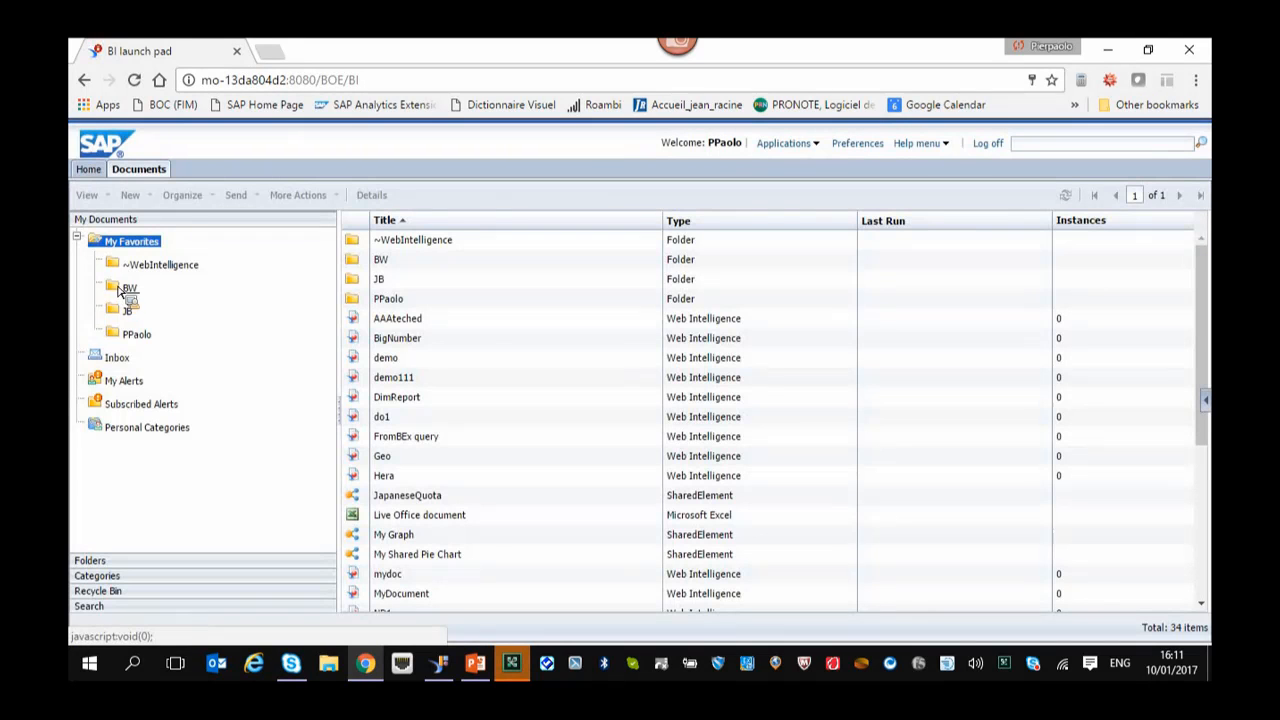
{"action": "left_click", "coordinate": [88, 170]}
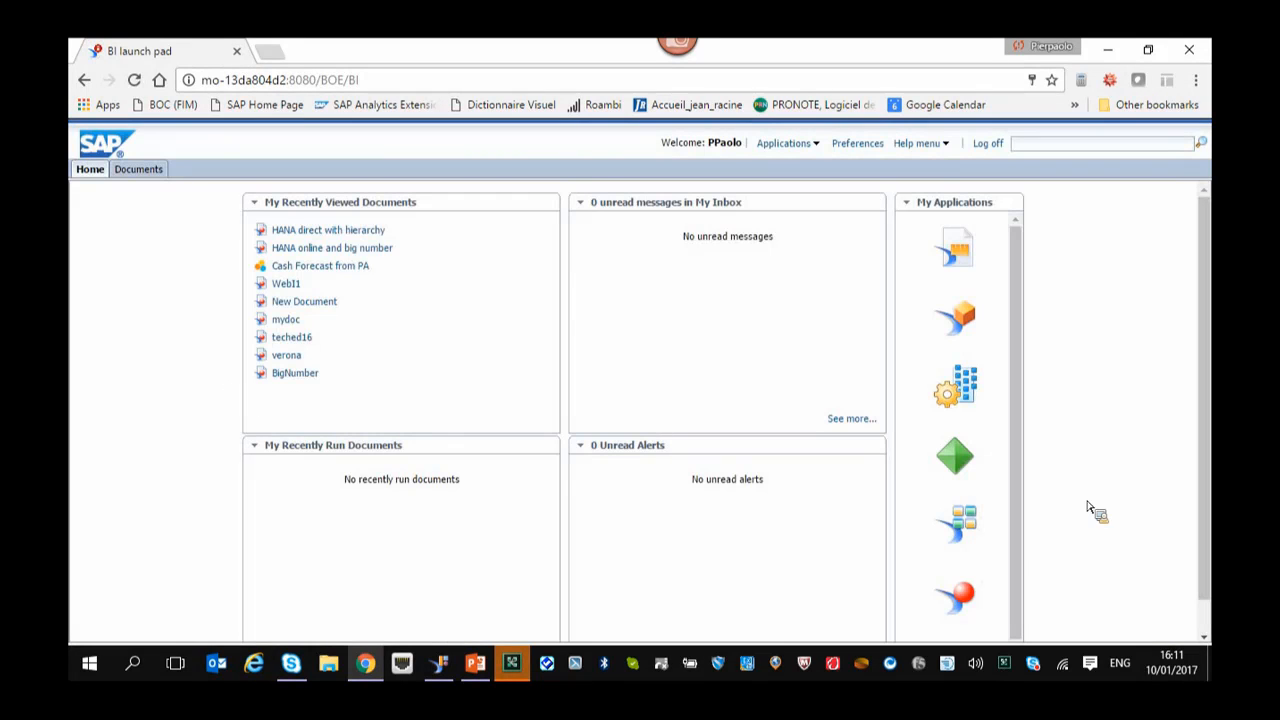
Open Web Intelligence and create a new document with SAP HANA Online as its data source.
{"action": "left_click", "coordinate": [952, 596]}
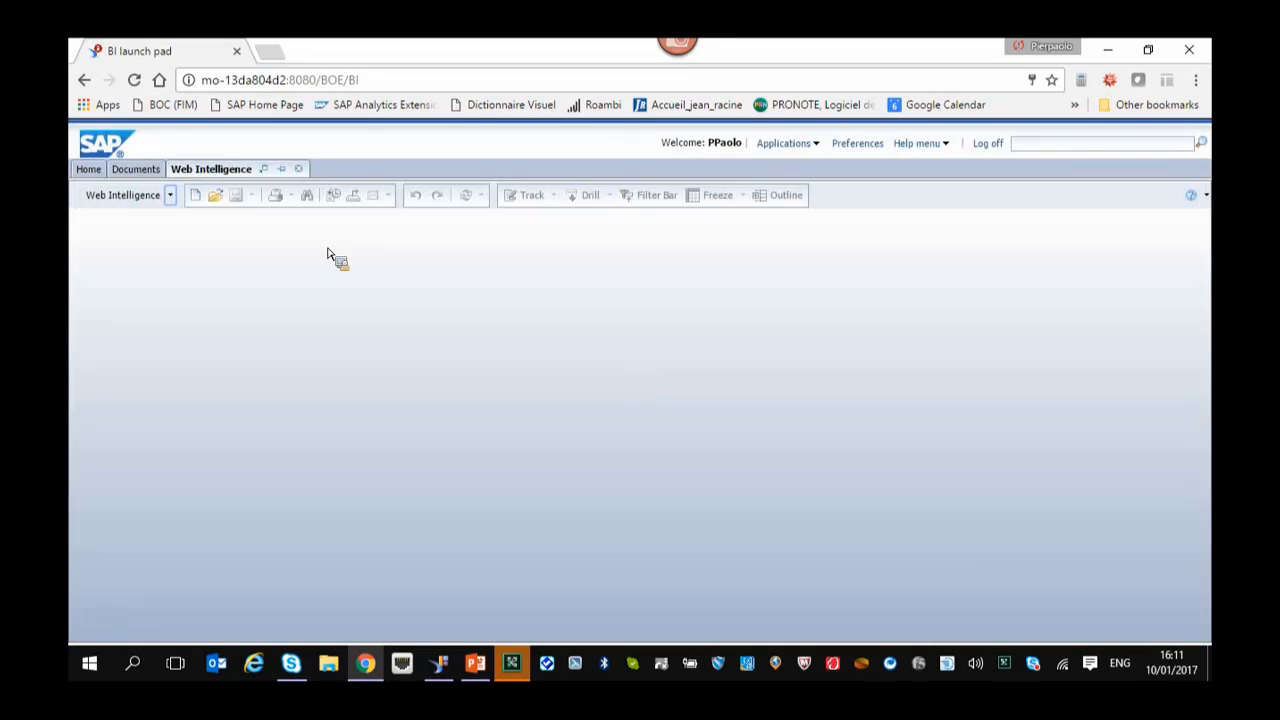
{"action": "left_click", "coordinate": [196, 197]}
{"action": "scroll", "coordinate": [660, 430], "scroll_direction": "down", "scroll_amount": 1}
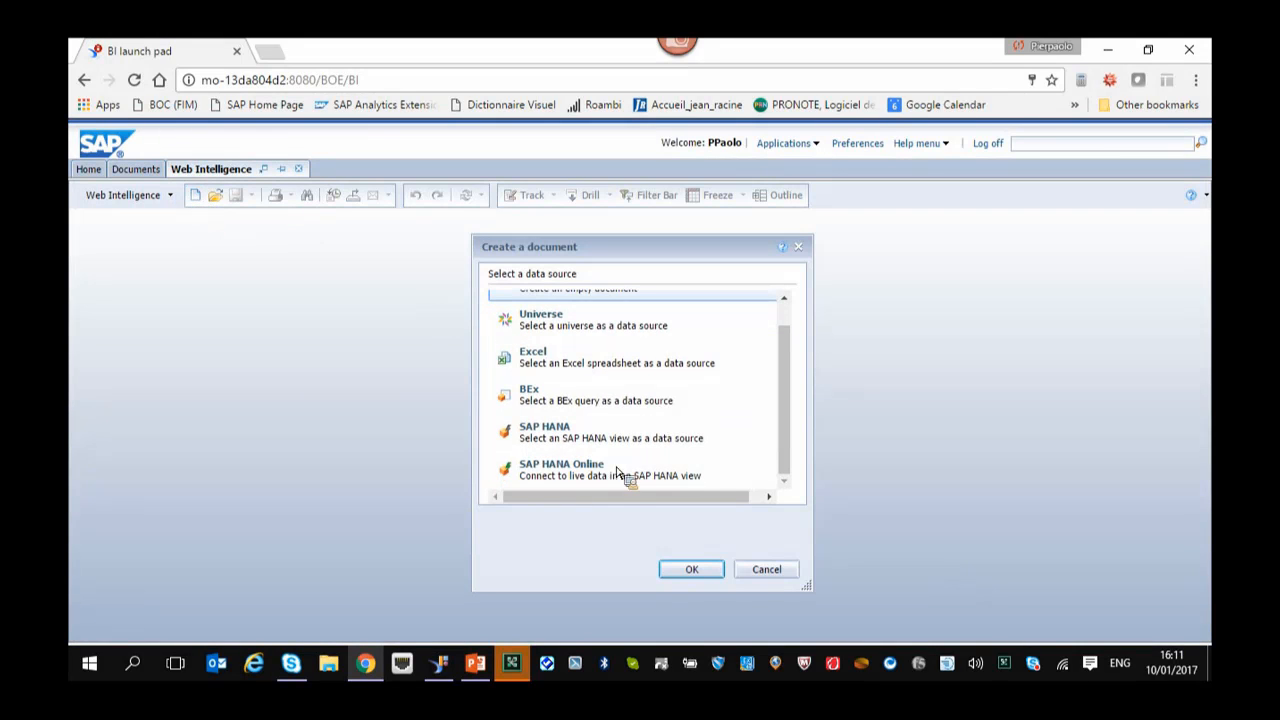
{"action": "left_click", "coordinate": [605, 484]}
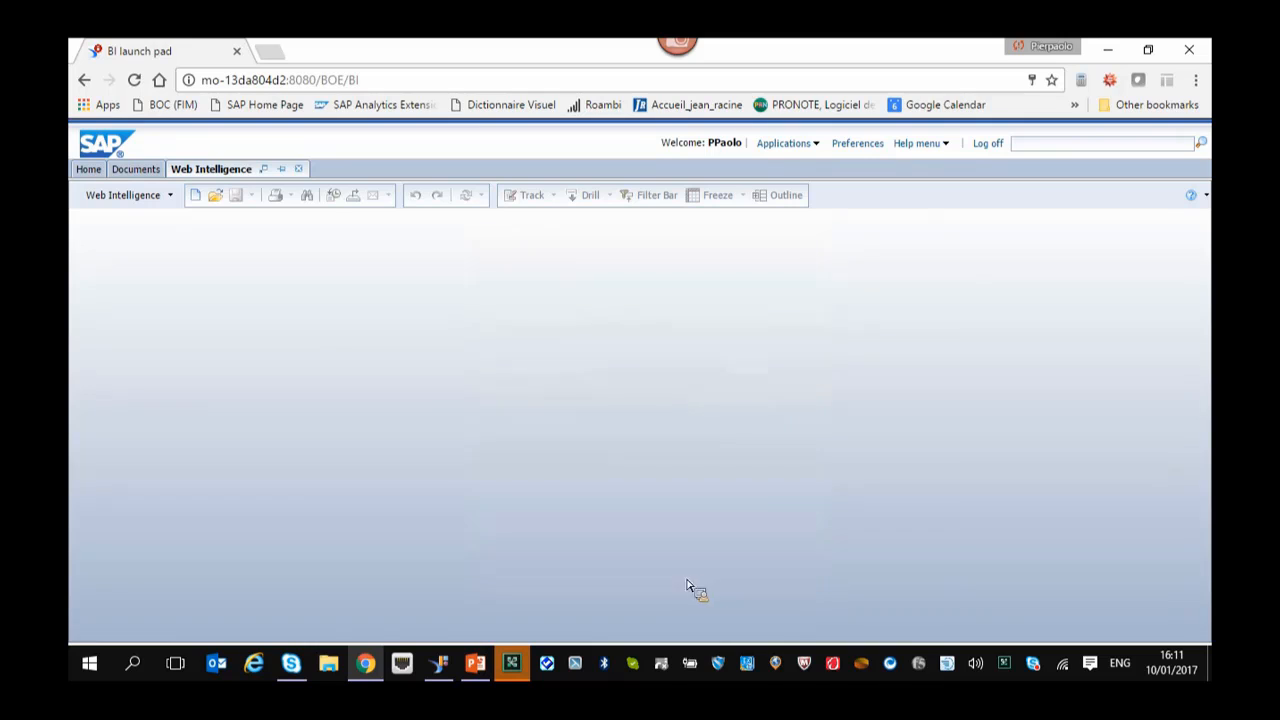
{"action": "left_click", "coordinate": [684, 571]}
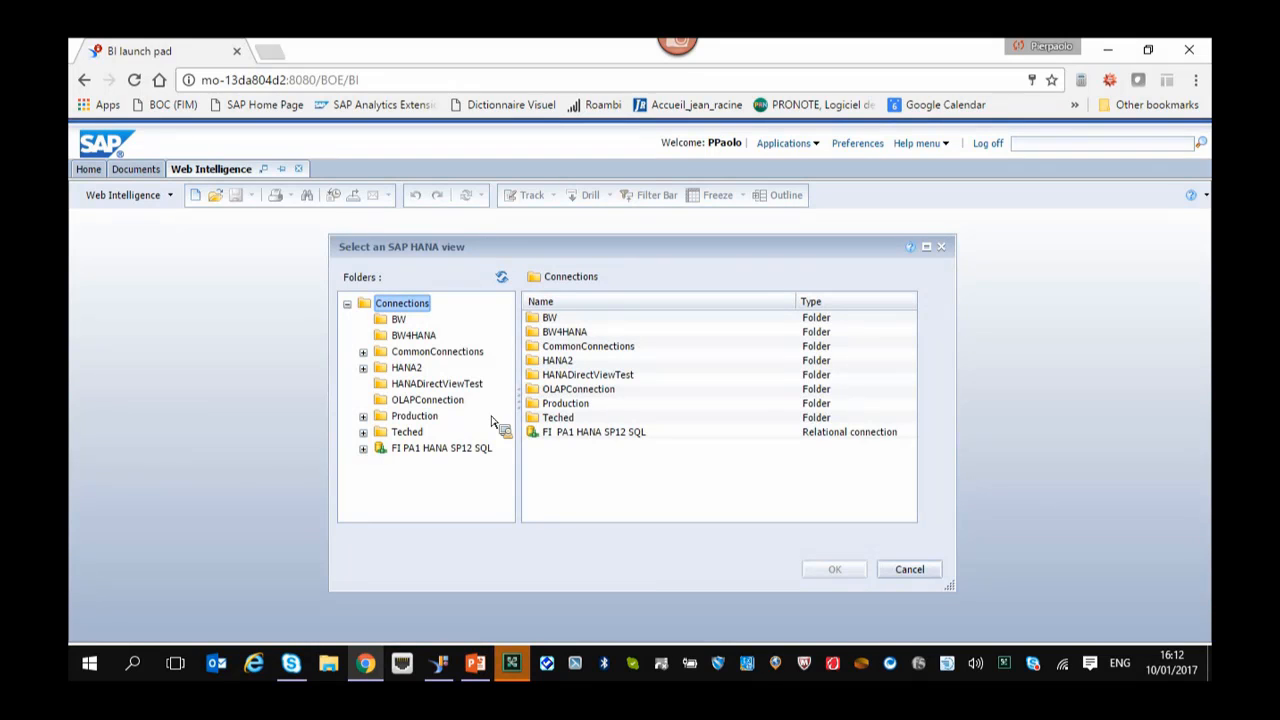
Choose the CV_FLIGHTS view from the user's folder under the JDBC connection in the HANA2 folder as the data source.
{"action": "left_click", "coordinate": [364, 368]}
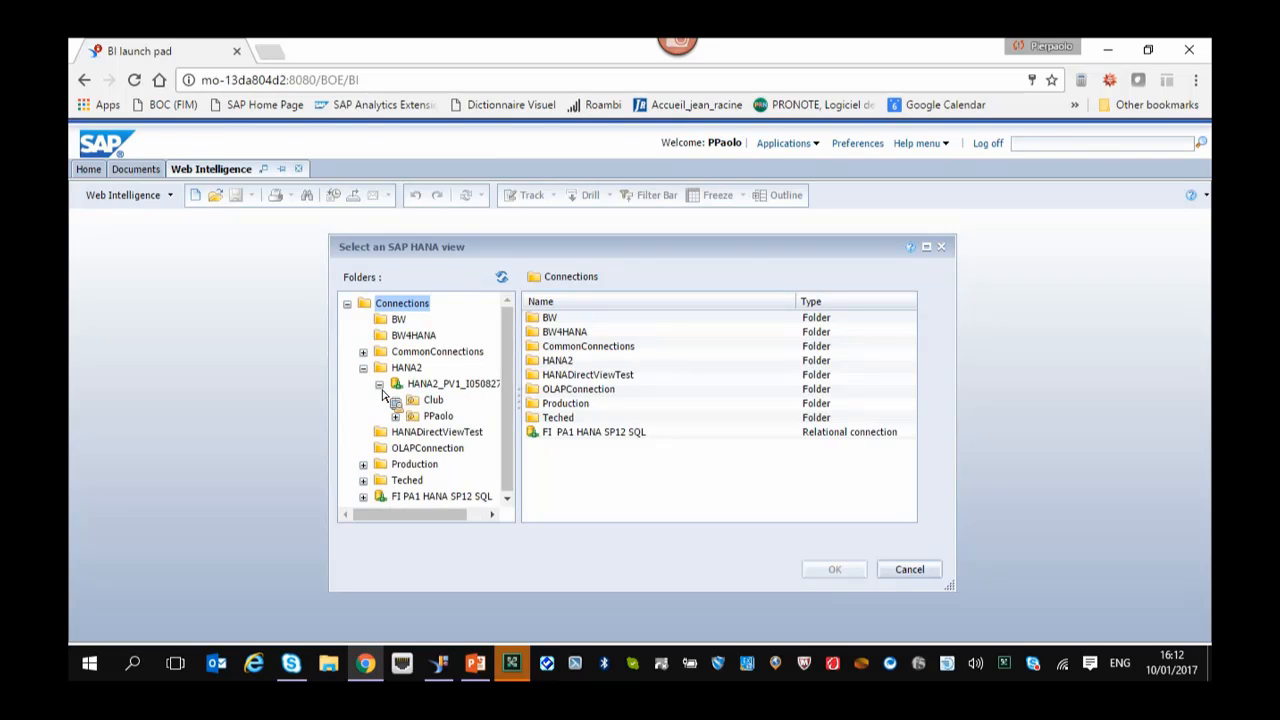
{"action": "left_click", "coordinate": [430, 390]}
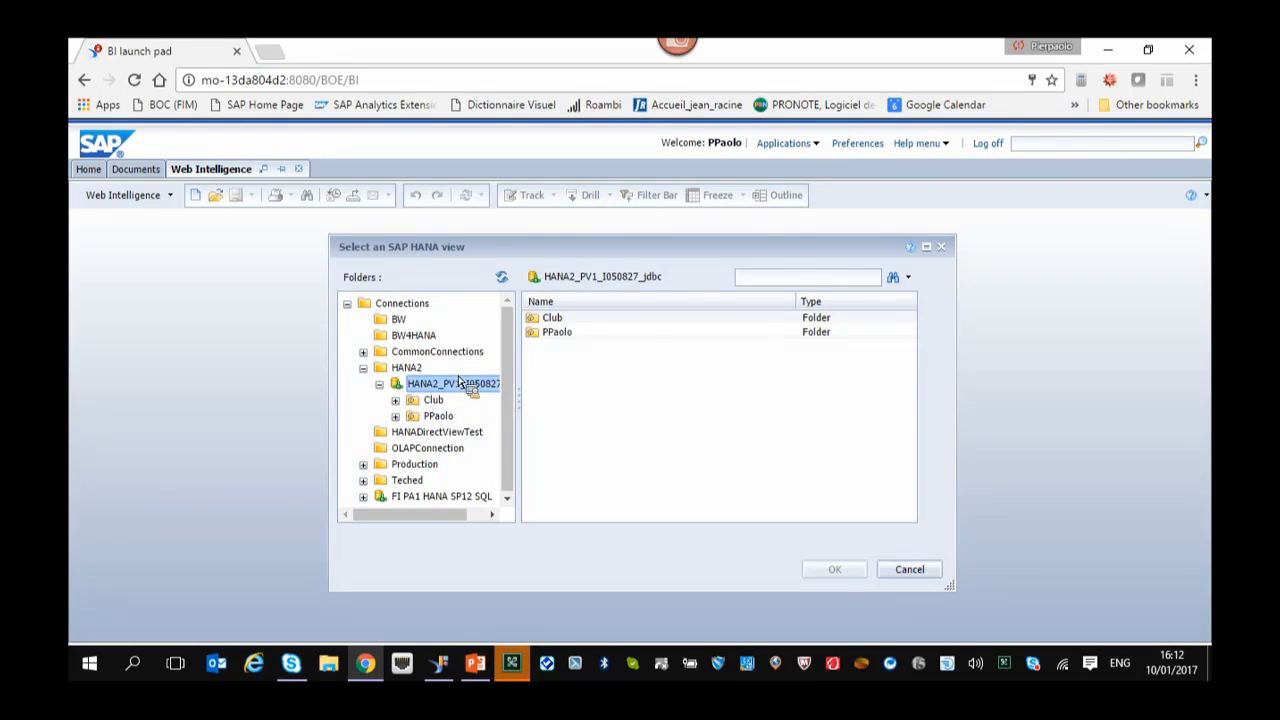
{"action": "left_click", "coordinate": [575, 340]}
{"action": "double_click", "coordinate": [575, 340]}
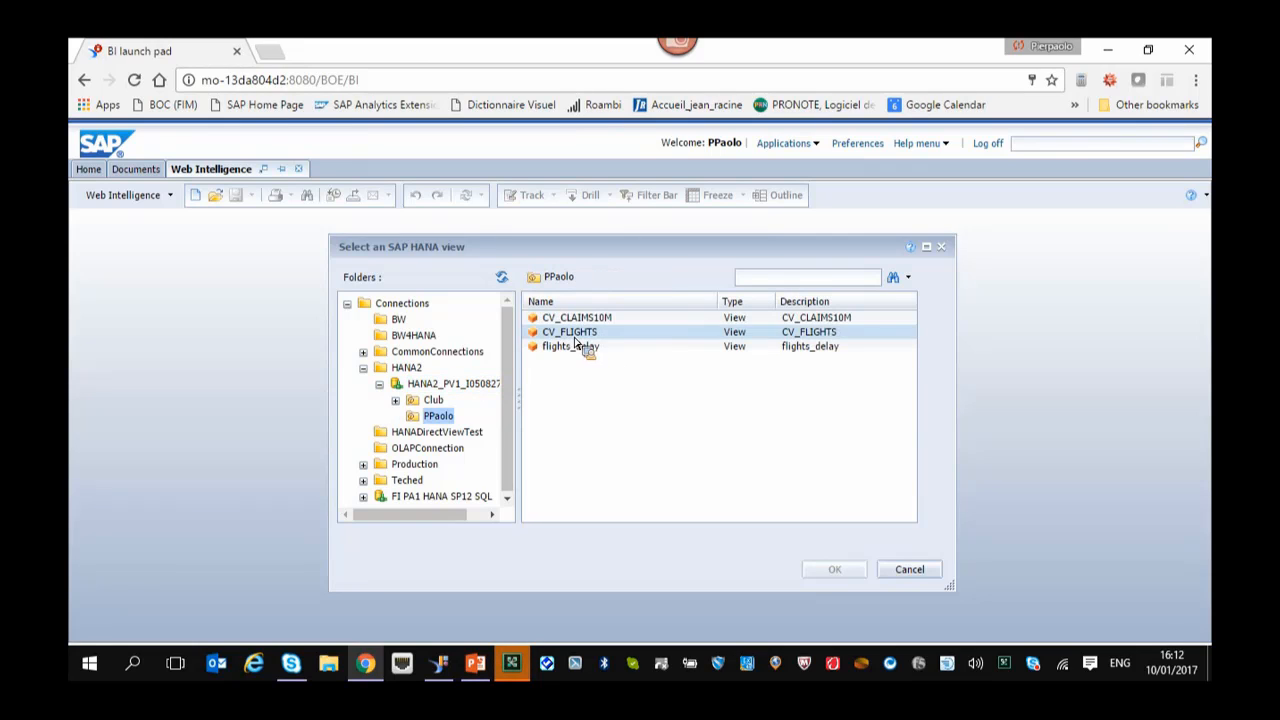
{"action": "left_click", "coordinate": [608, 334]}
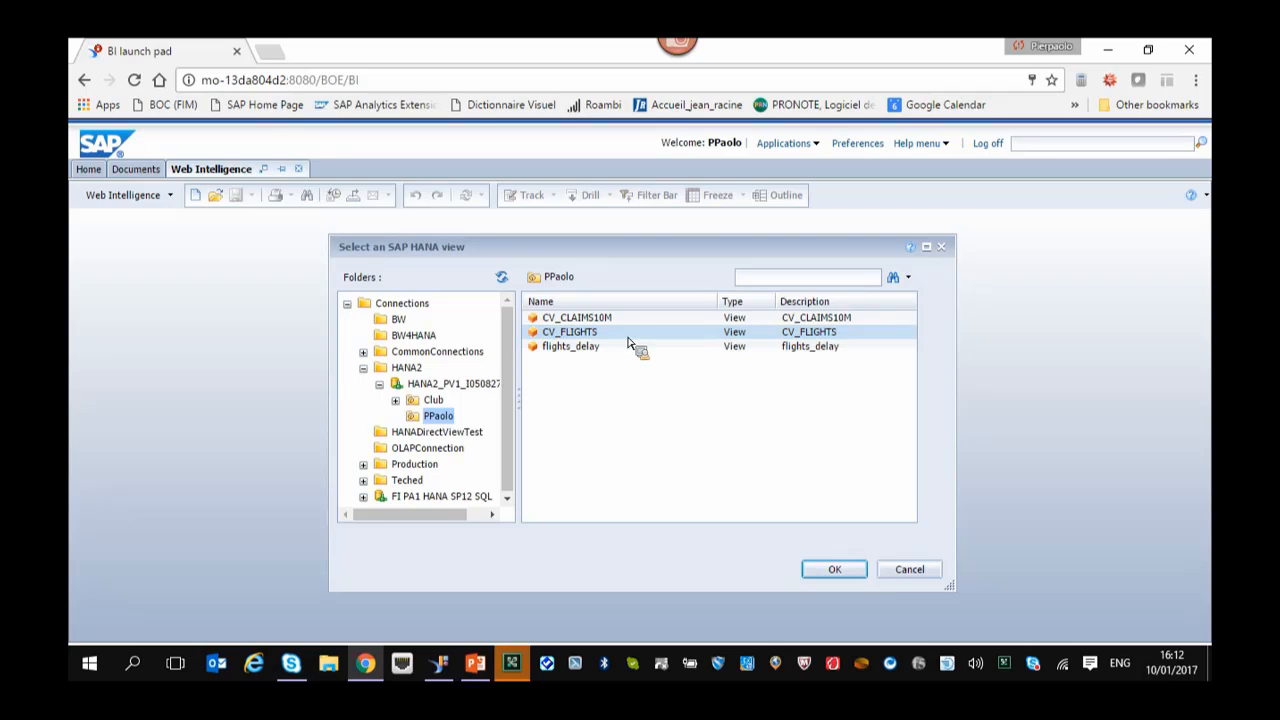
{"action": "left_click", "coordinate": [835, 570]}
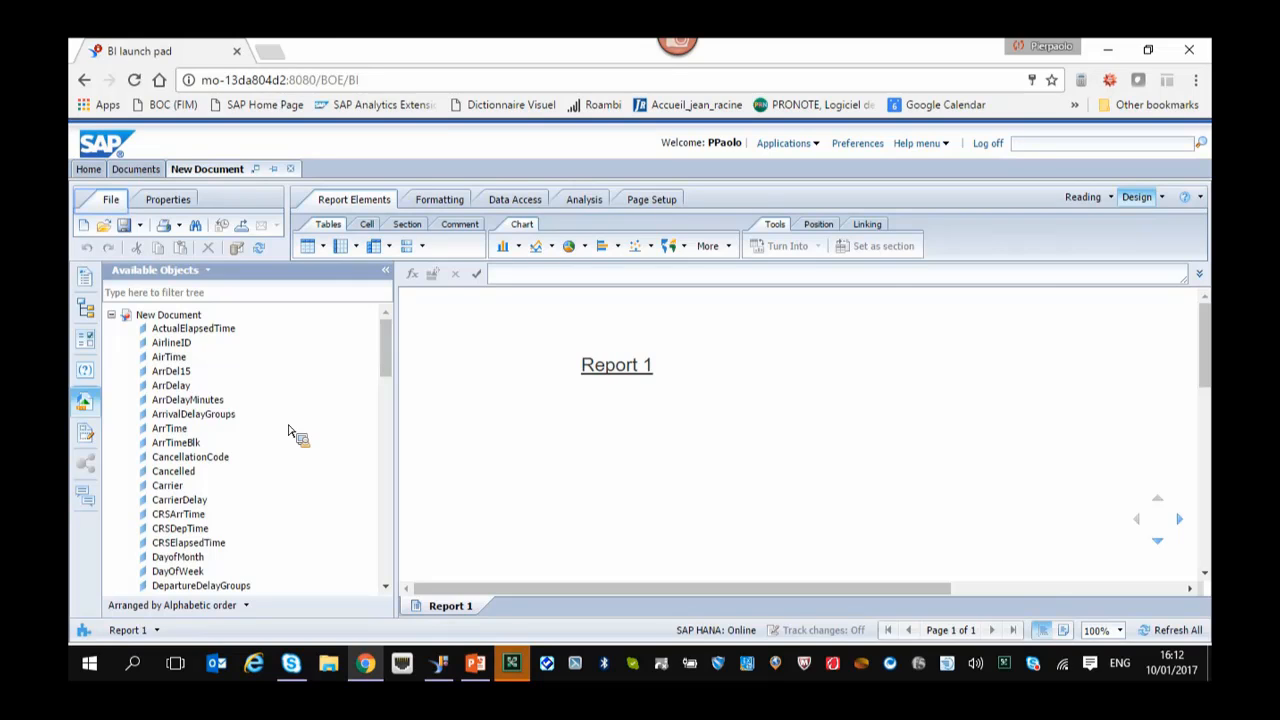
Insert a table with UniqueCarrier, Avg_ActualElapsedTime and Avg_CRSElapsedTIme below the Report 1 title.
{"action": "scroll", "coordinate": [252, 420], "scroll_direction": "down", "scroll_amount": 6}
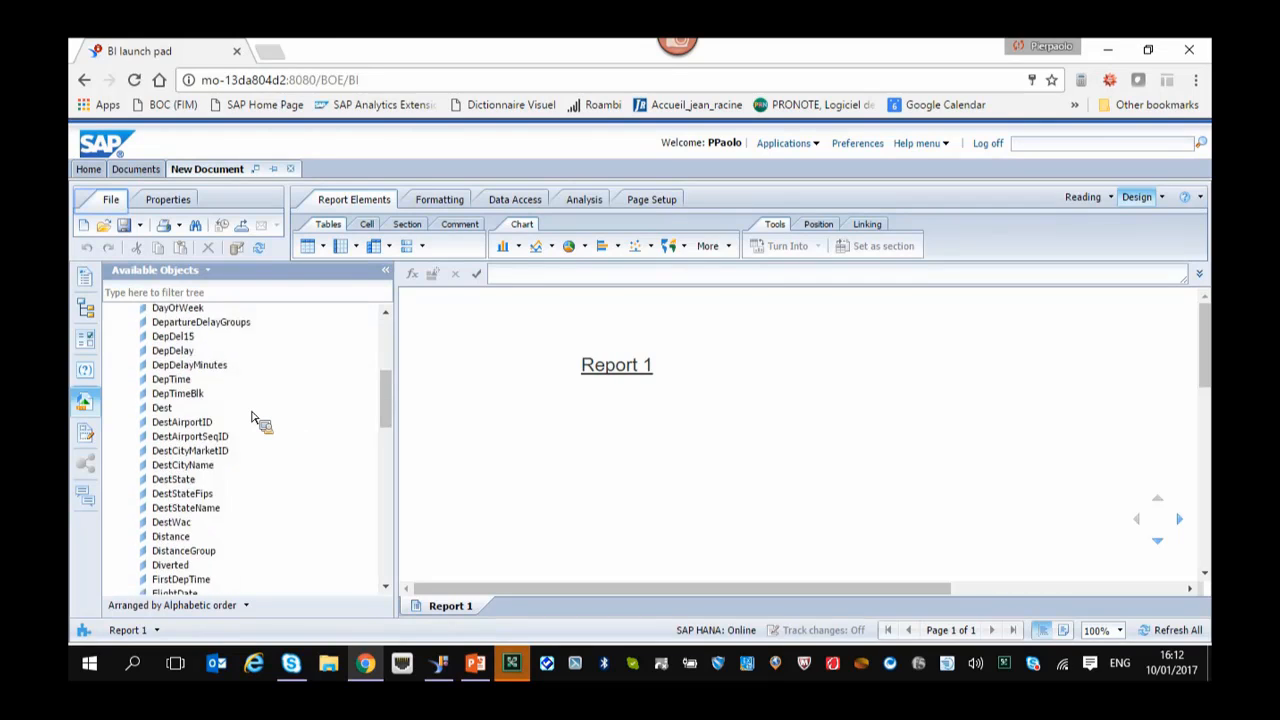
{"action": "scroll", "coordinate": [252, 420], "scroll_direction": "down", "scroll_amount": 10}
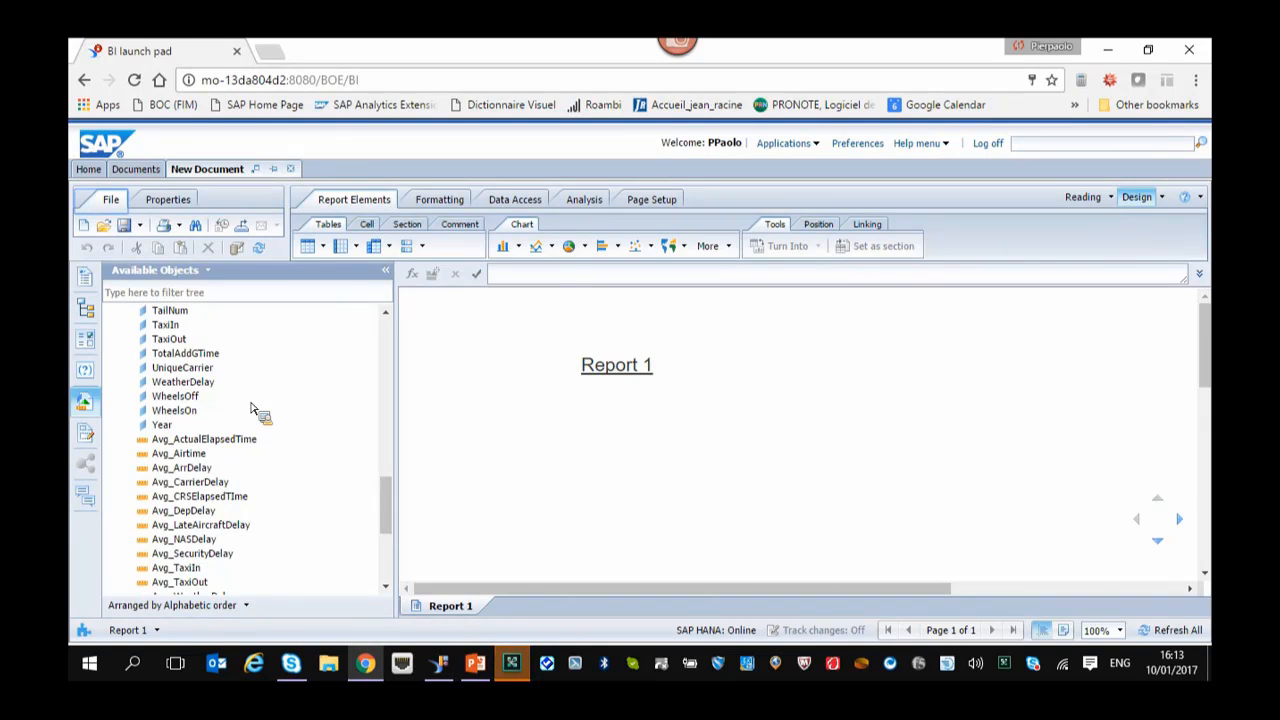
{"action": "left_click", "coordinate": [200, 371]}
{"action": "left_click_drag", "start_coordinate": [200, 375], "coordinate": [248, 451]}
{"action": "left_click", "coordinate": [248, 442], "text": "ctrl"}
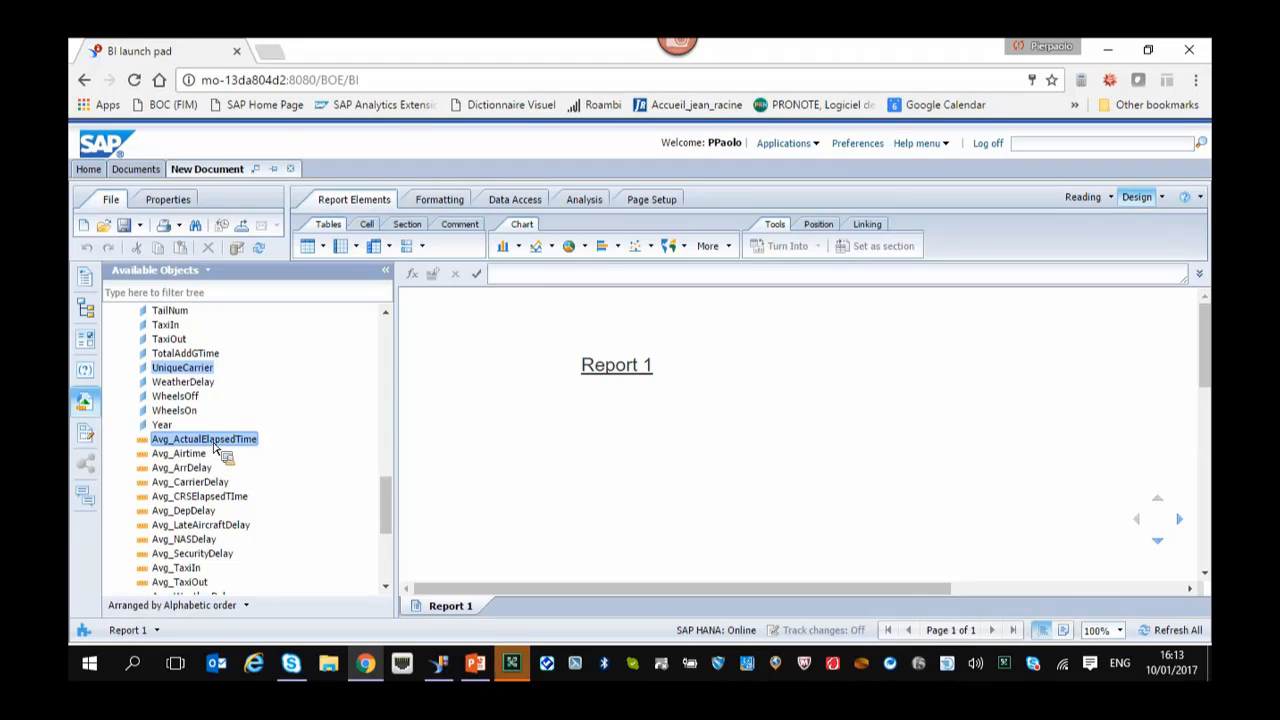
{"action": "left_click_drag", "start_coordinate": [214, 447], "coordinate": [185, 447]}
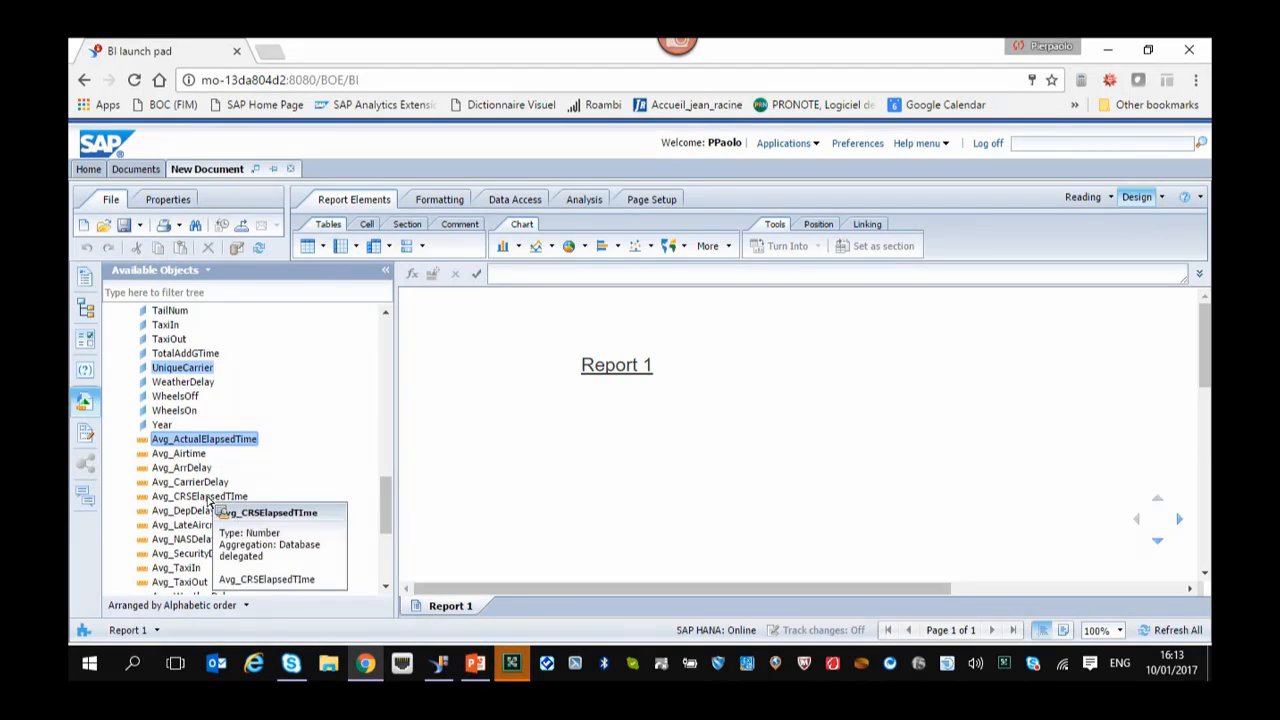
{"action": "left_click", "coordinate": [220, 498], "text": "ctrl"}
{"action": "left_click_drag", "start_coordinate": [220, 449], "coordinate": [565, 426]}
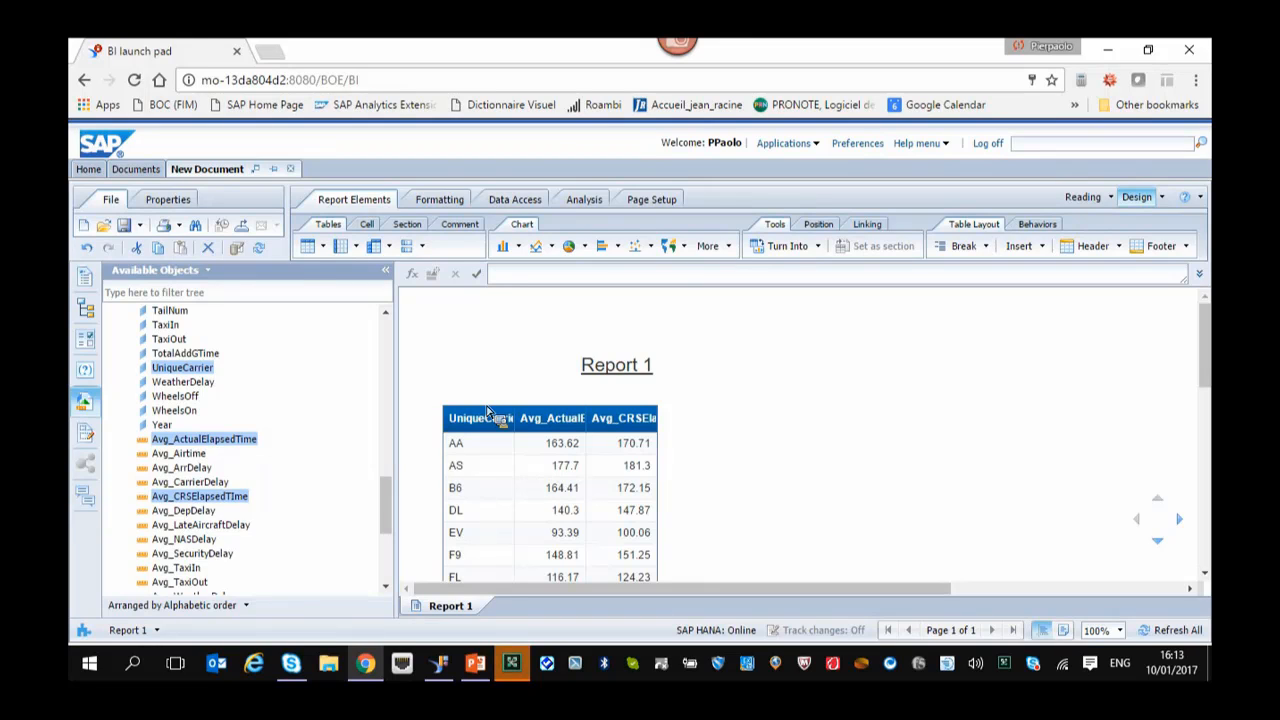
Deselect the table in Report 1 and add a second report to the document.
{"action": "left_click", "coordinate": [896, 440]}
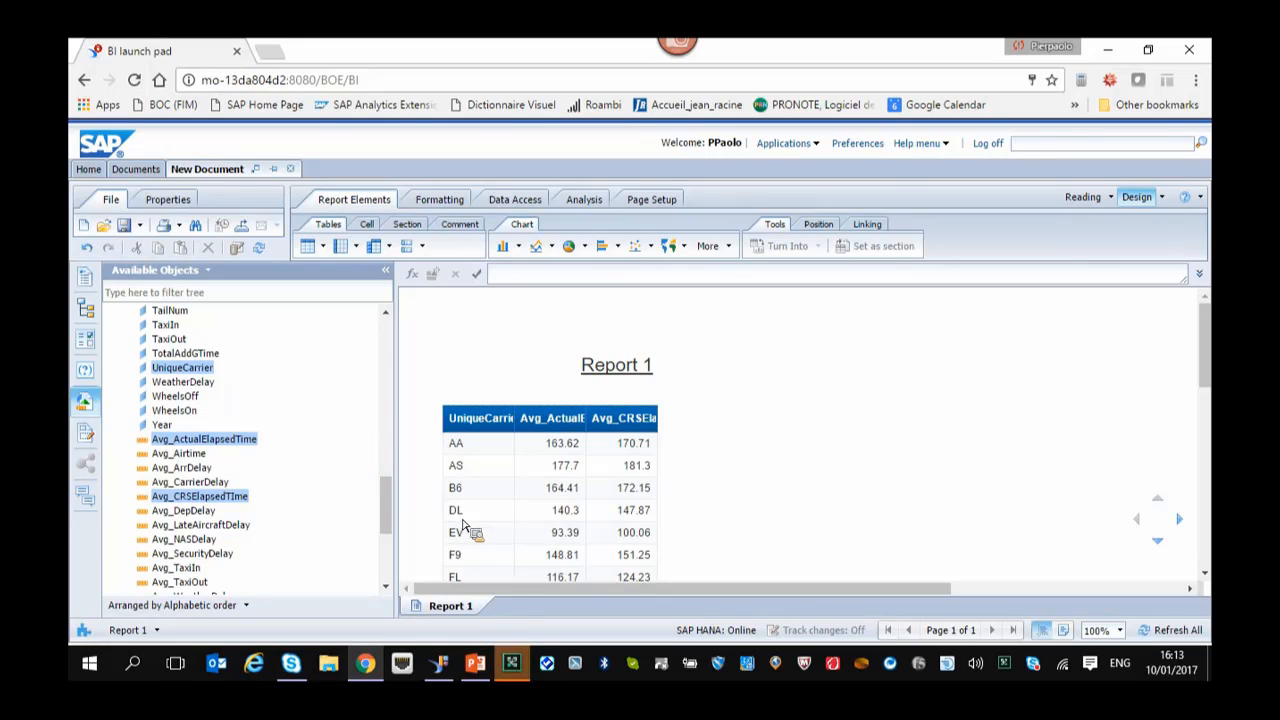
{"action": "scroll", "coordinate": [390, 520], "scroll_direction": "up", "scroll_amount": 10}
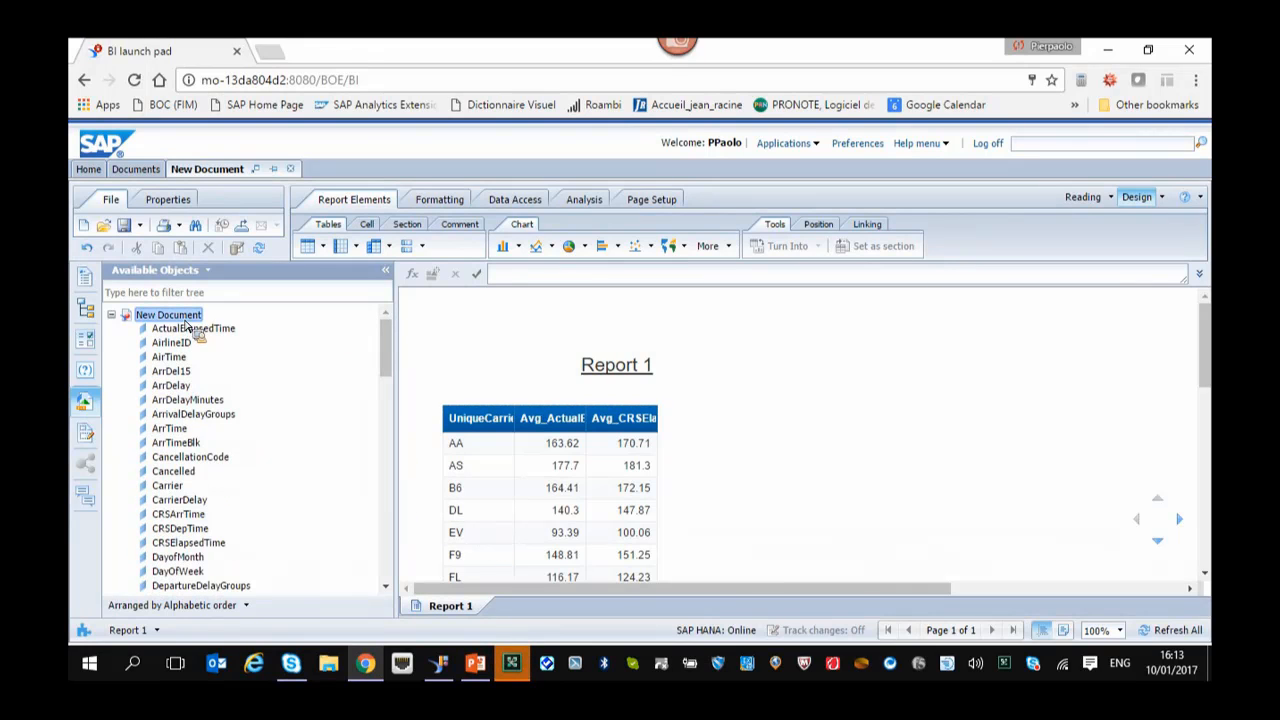
{"action": "left_click", "coordinate": [753, 378]}
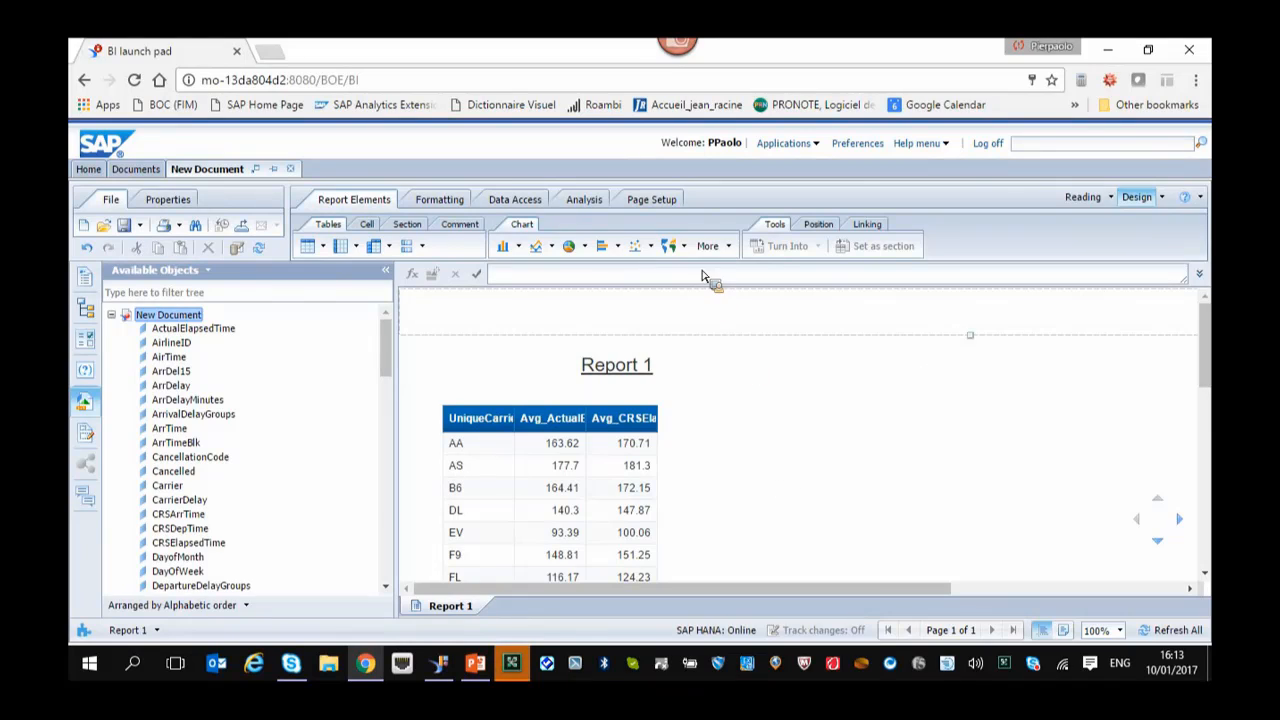
{"action": "right_click", "coordinate": [441, 610]}
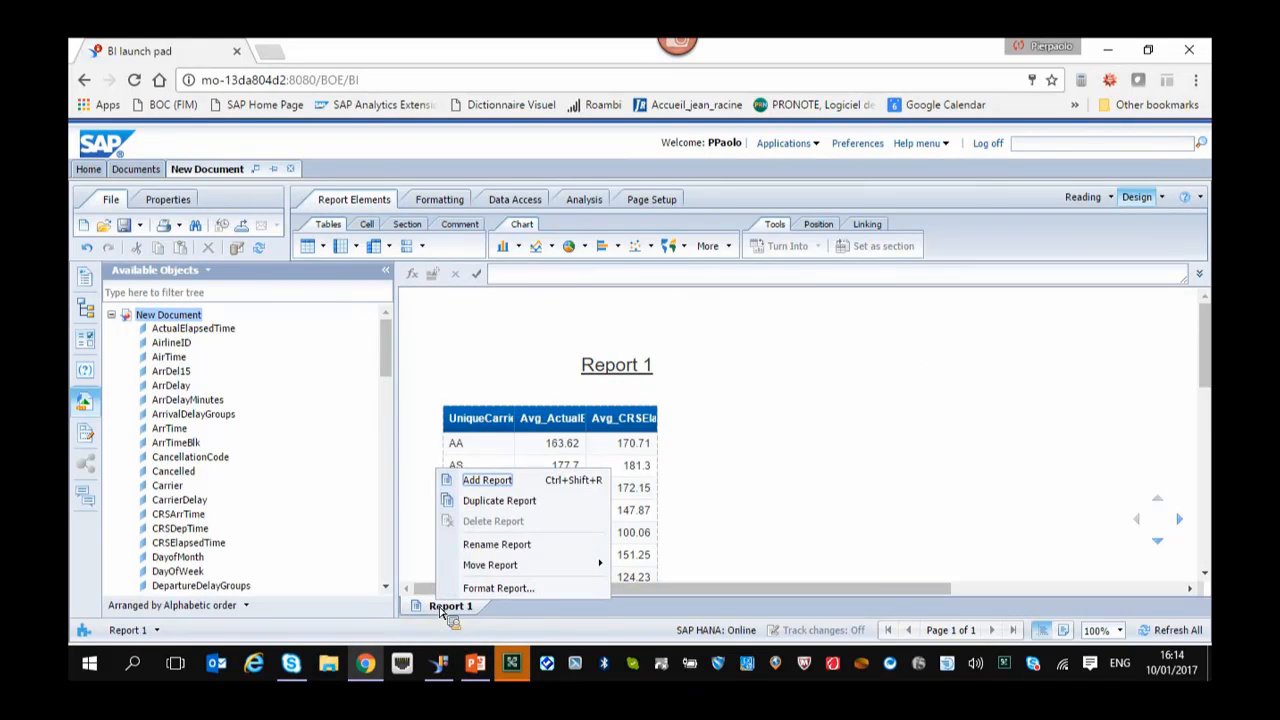
{"action": "left_click", "coordinate": [506, 482]}
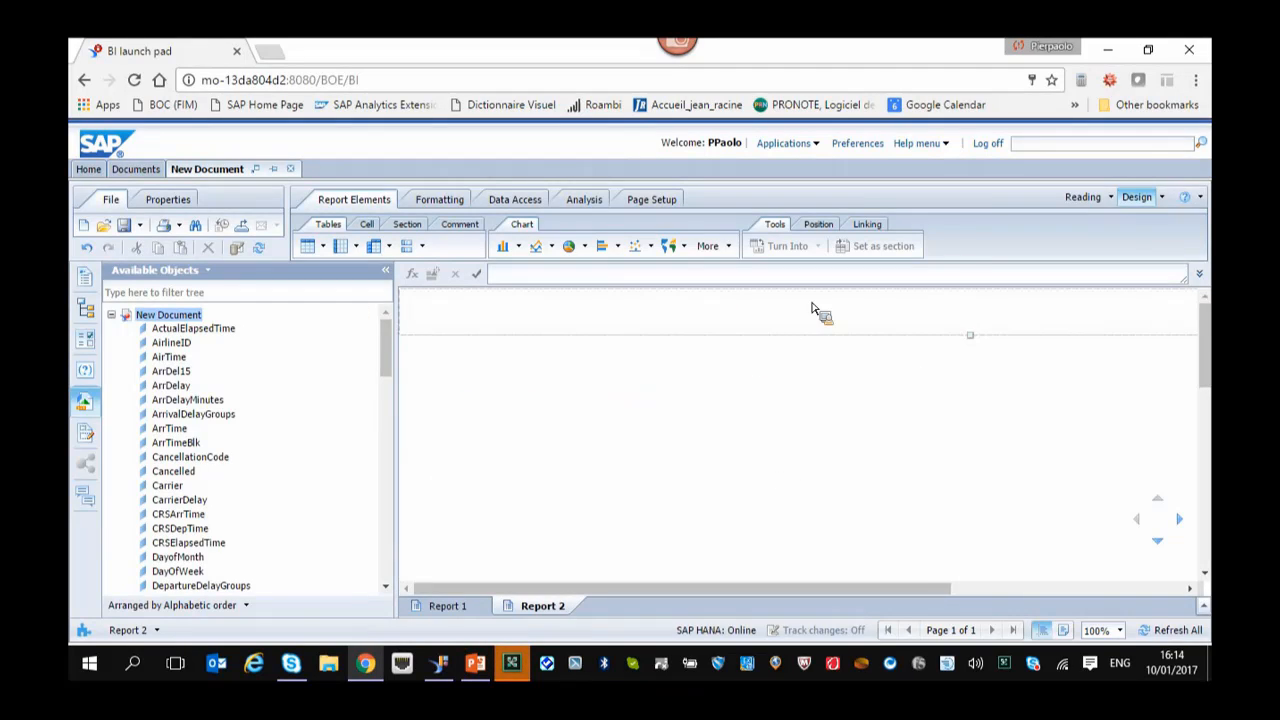
Insert a heat map chart near the top of the empty Report 2 page.
{"action": "left_click", "coordinate": [729, 247]}
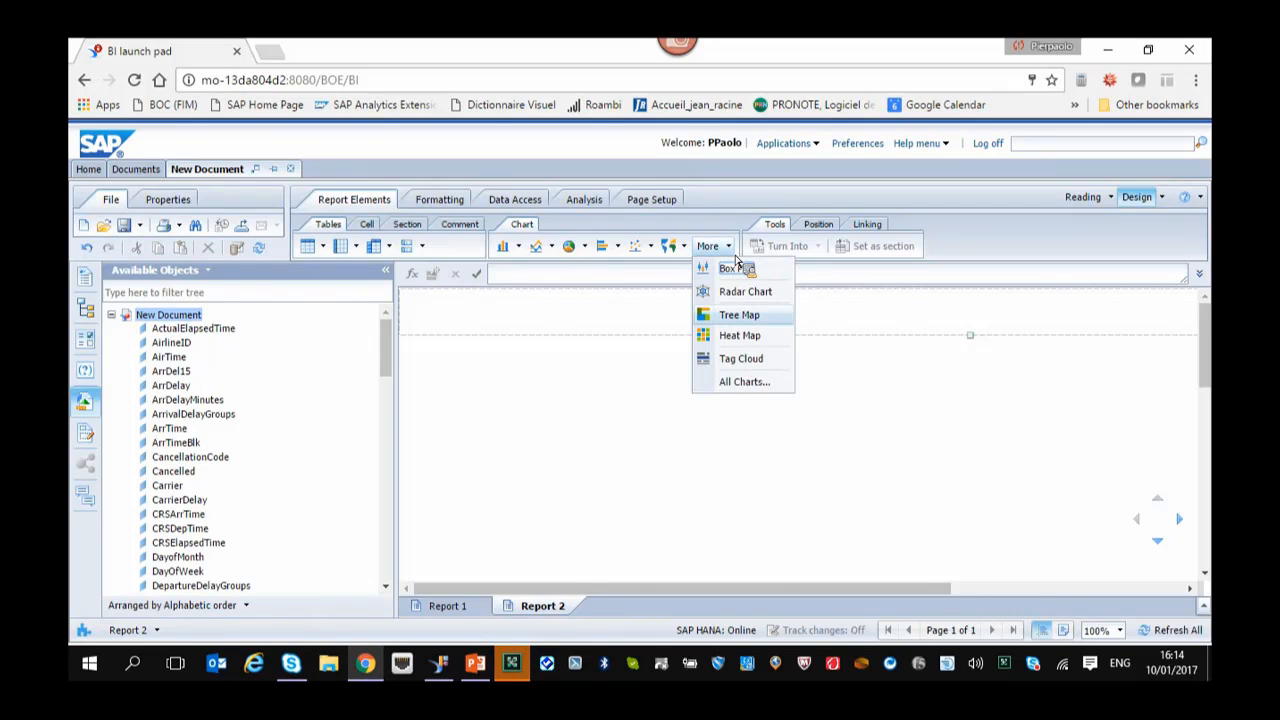
{"action": "left_click", "coordinate": [722, 335]}
{"action": "left_click", "coordinate": [517, 365]}
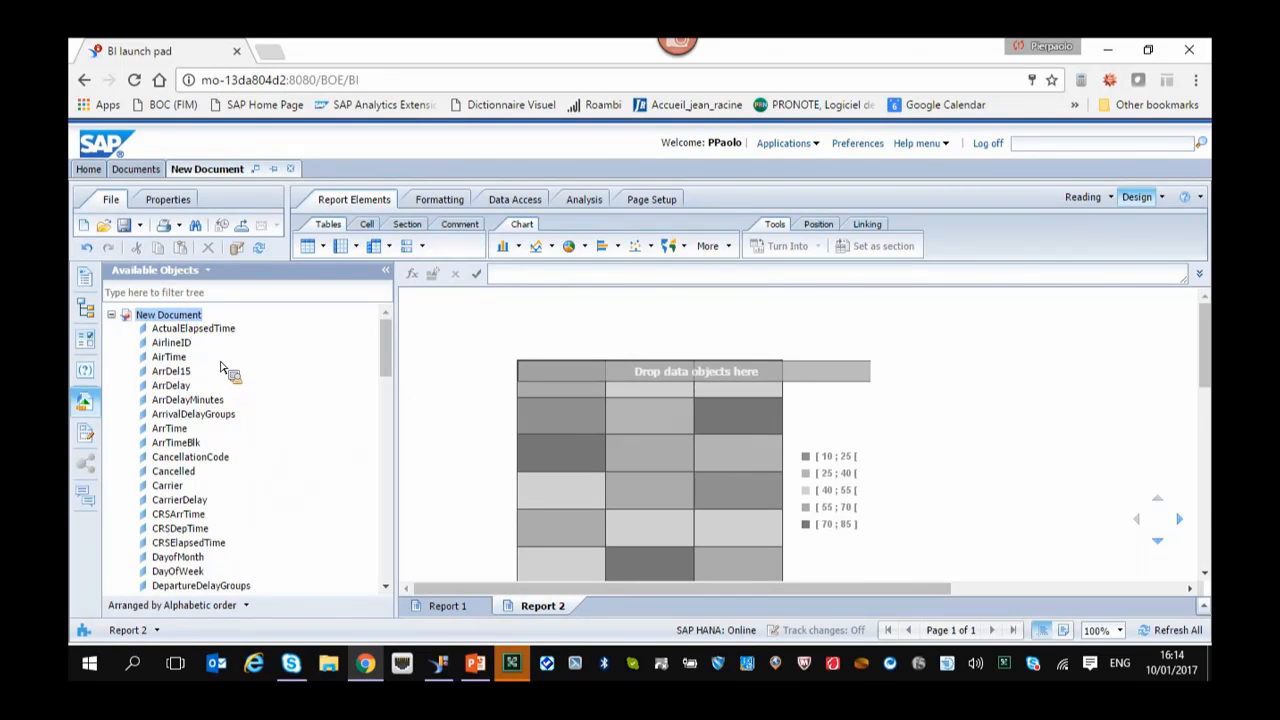
Assign ArrTimeBlk to the heat map's horizontal axis and DayOfWeek to its vertical axis.
{"action": "scroll", "coordinate": [222, 366], "scroll_direction": "down", "scroll_amount": 2}
{"action": "left_click_drag", "start_coordinate": [190, 355], "coordinate": [652, 556]}
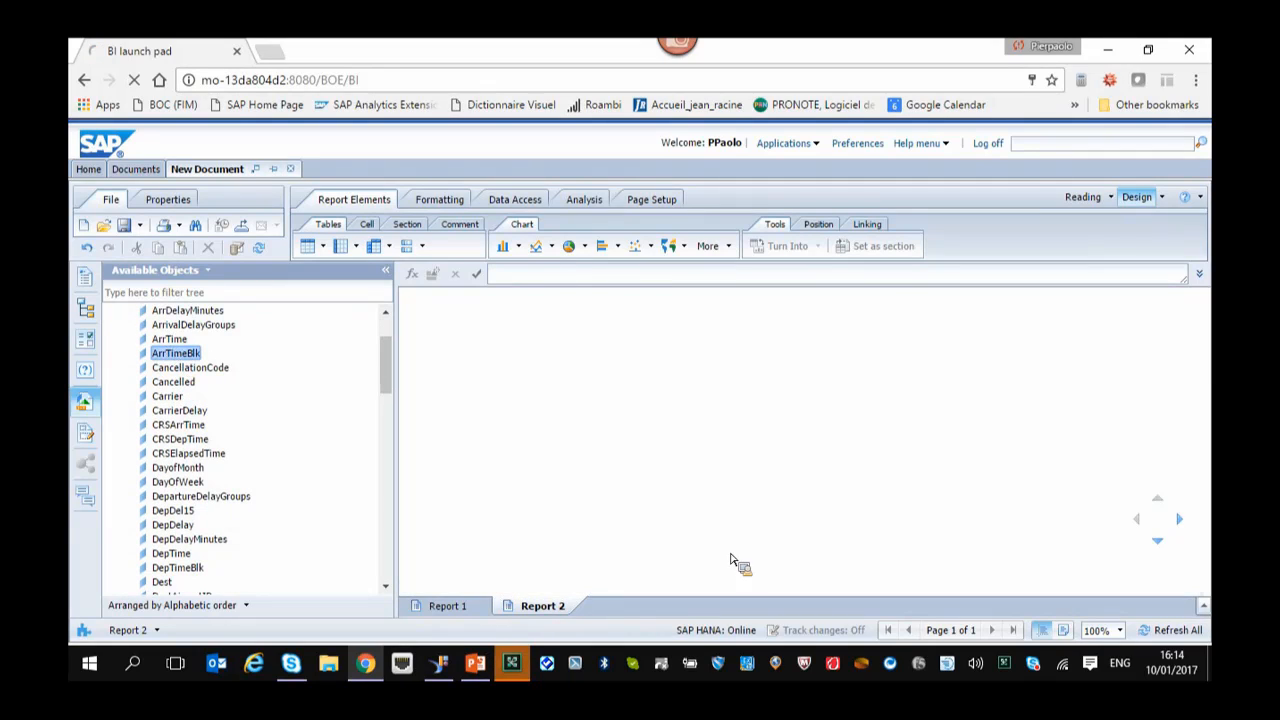
{"action": "scroll", "coordinate": [673, 508], "scroll_direction": "down", "scroll_amount": 1}
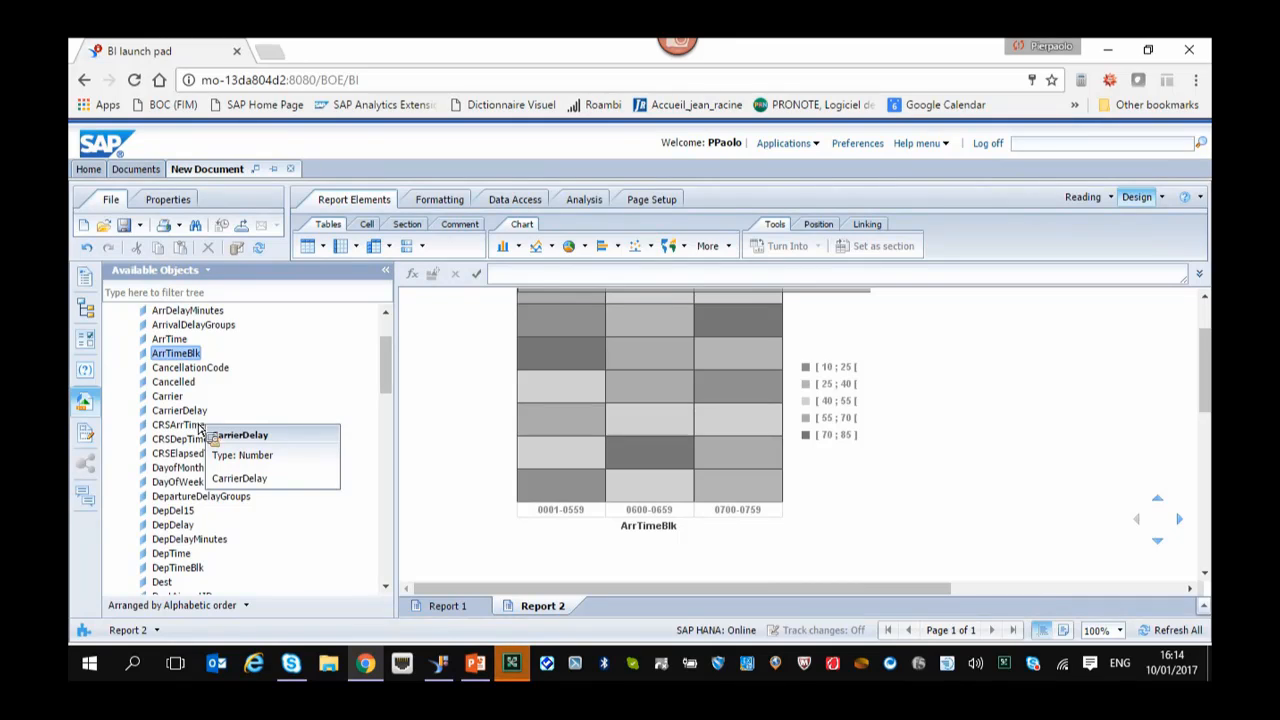
{"action": "left_click", "coordinate": [180, 481]}
{"action": "left_click_drag", "start_coordinate": [180, 481], "coordinate": [558, 452]}
Add the Avg_ArrDelay measure to the heat map as its rectangle color.
{"action": "left_click_drag", "start_coordinate": [538, 498], "coordinate": [388, 523]}
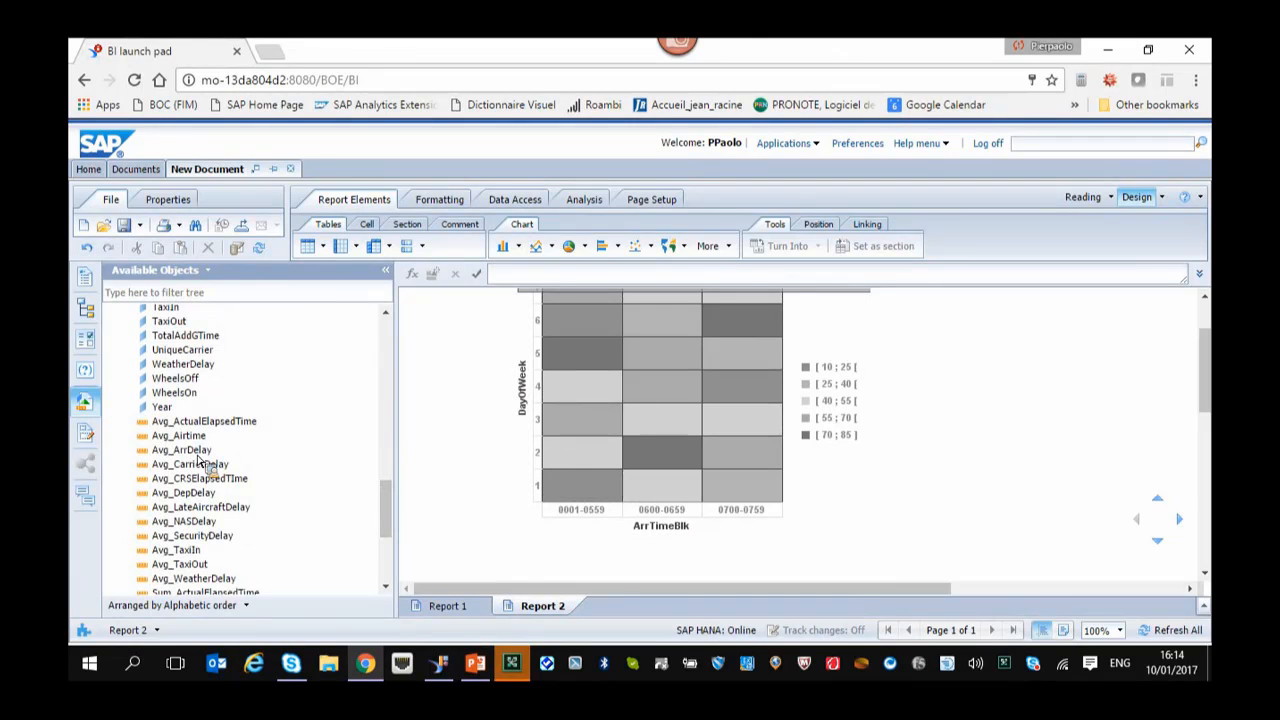
{"action": "left_click_drag", "start_coordinate": [186, 451], "coordinate": [662, 450]}
{"action": "scroll", "coordinate": [967, 565], "scroll_direction": "up", "scroll_amount": 1}
{"action": "scroll", "coordinate": [967, 565], "scroll_direction": "down", "scroll_amount": 1}
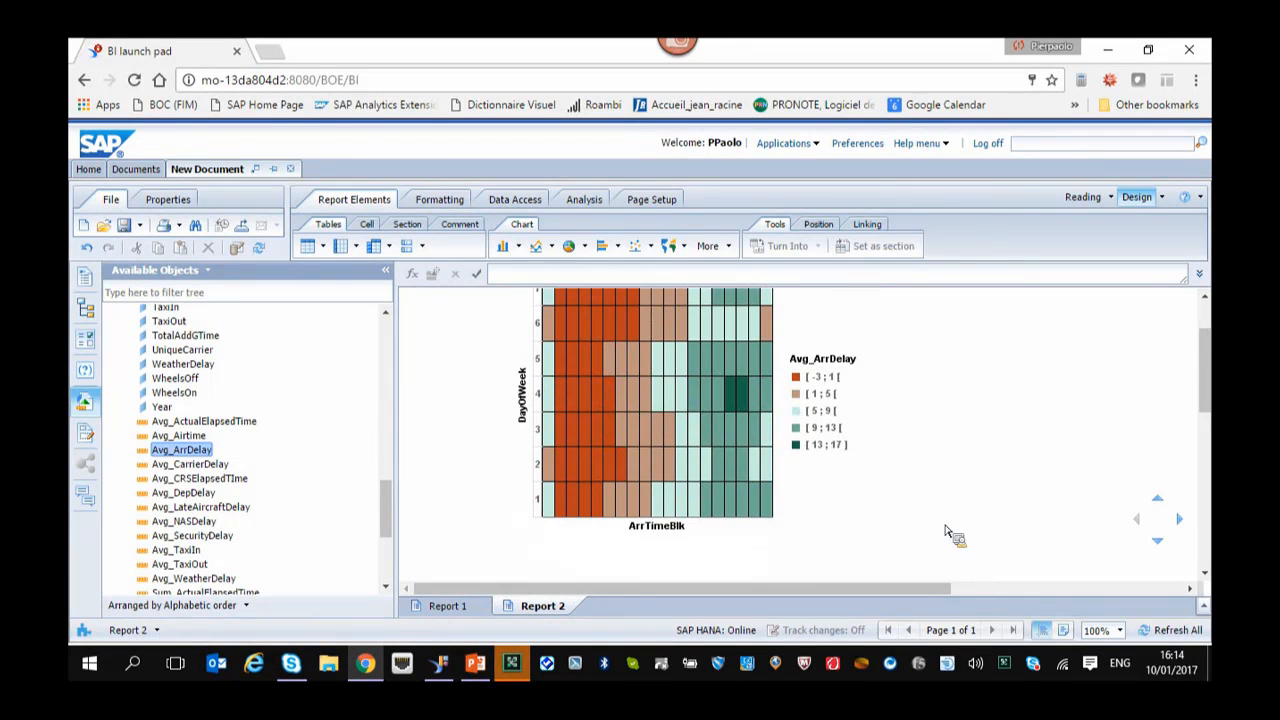
Enlarge the heat map to about 7.09 by 3.57 inches and show the browser in full screen.
{"action": "left_click", "coordinate": [871, 402]}
{"action": "left_click_drag", "start_coordinate": [871, 405], "coordinate": [1088, 420]}
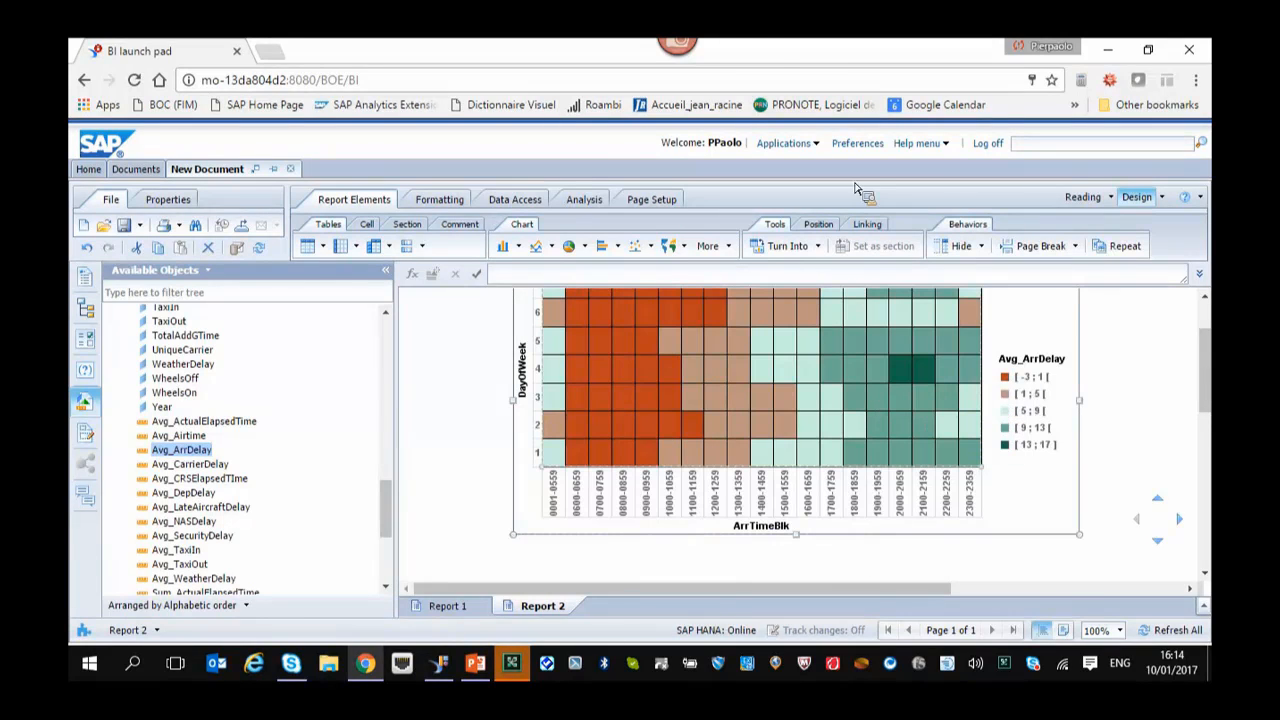
{"action": "key", "text": "F11"}
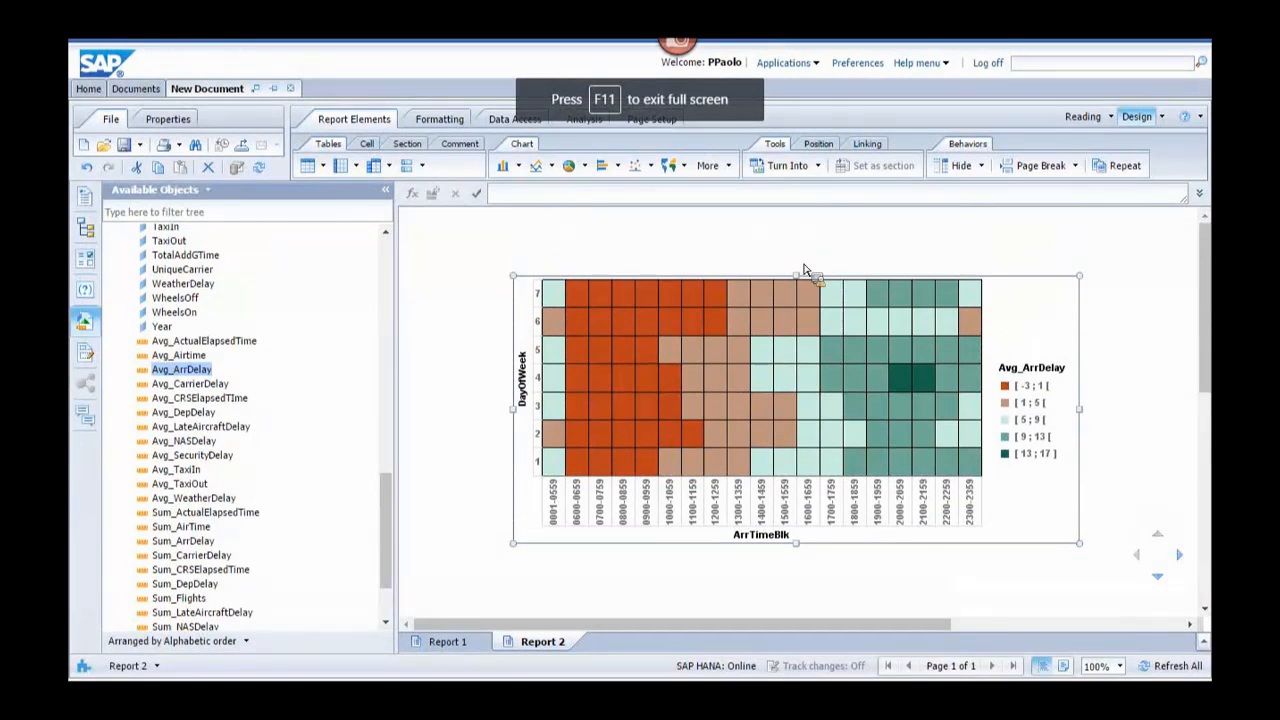
{"action": "left_click_drag", "start_coordinate": [800, 270], "coordinate": [800, 251]}
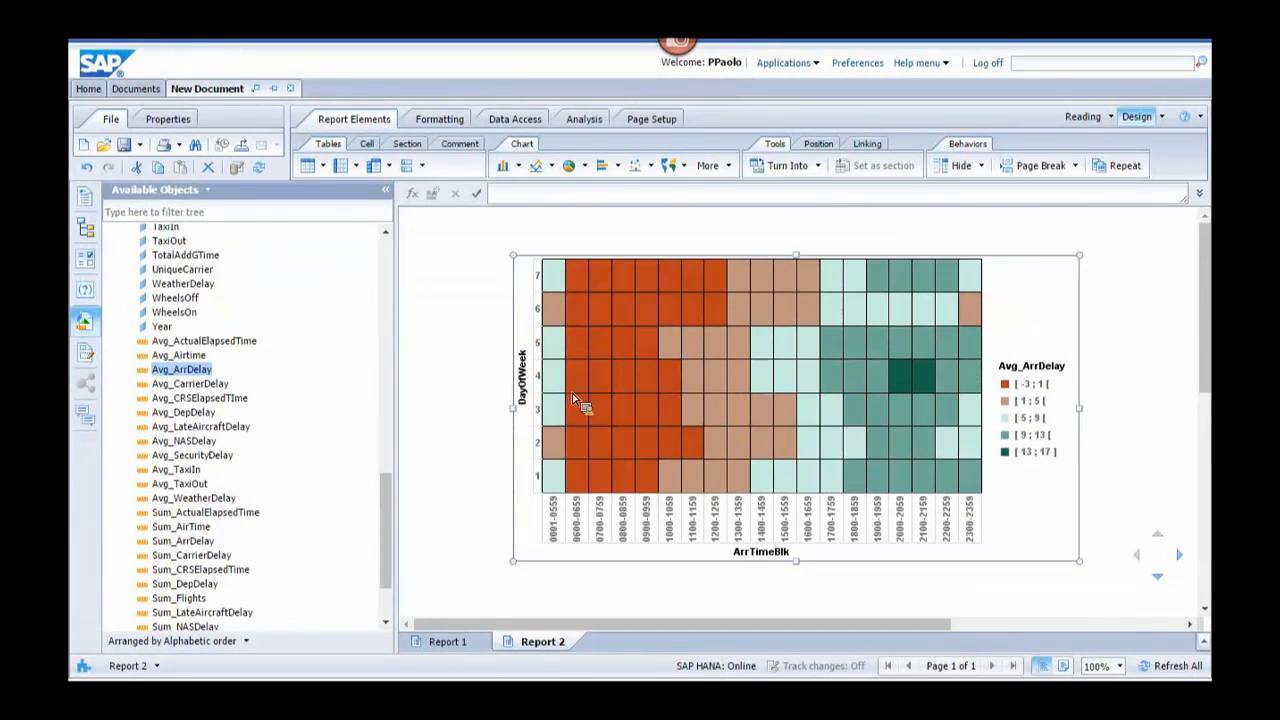
{"action": "left_click_drag", "start_coordinate": [516, 412], "coordinate": [470, 415]}
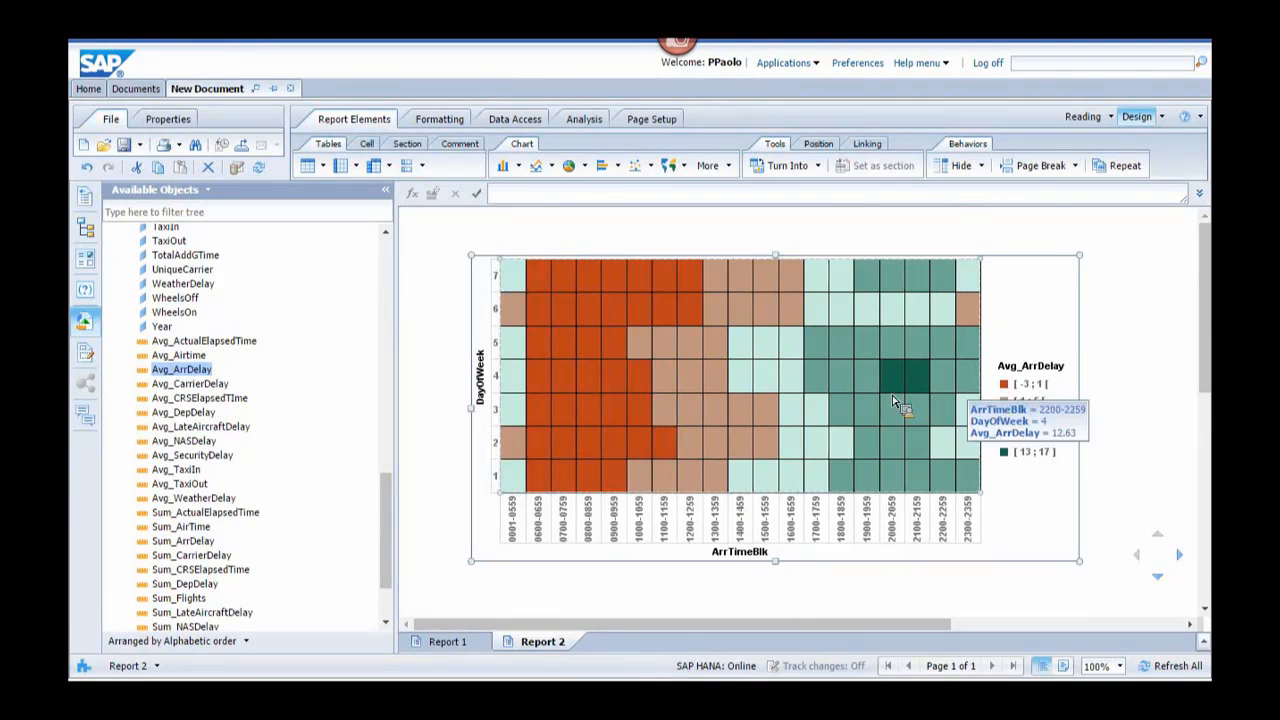
Set the heat map's Avg_ArrDelay measure polarity to Ascending.
{"action": "right_click", "coordinate": [1050, 300]}
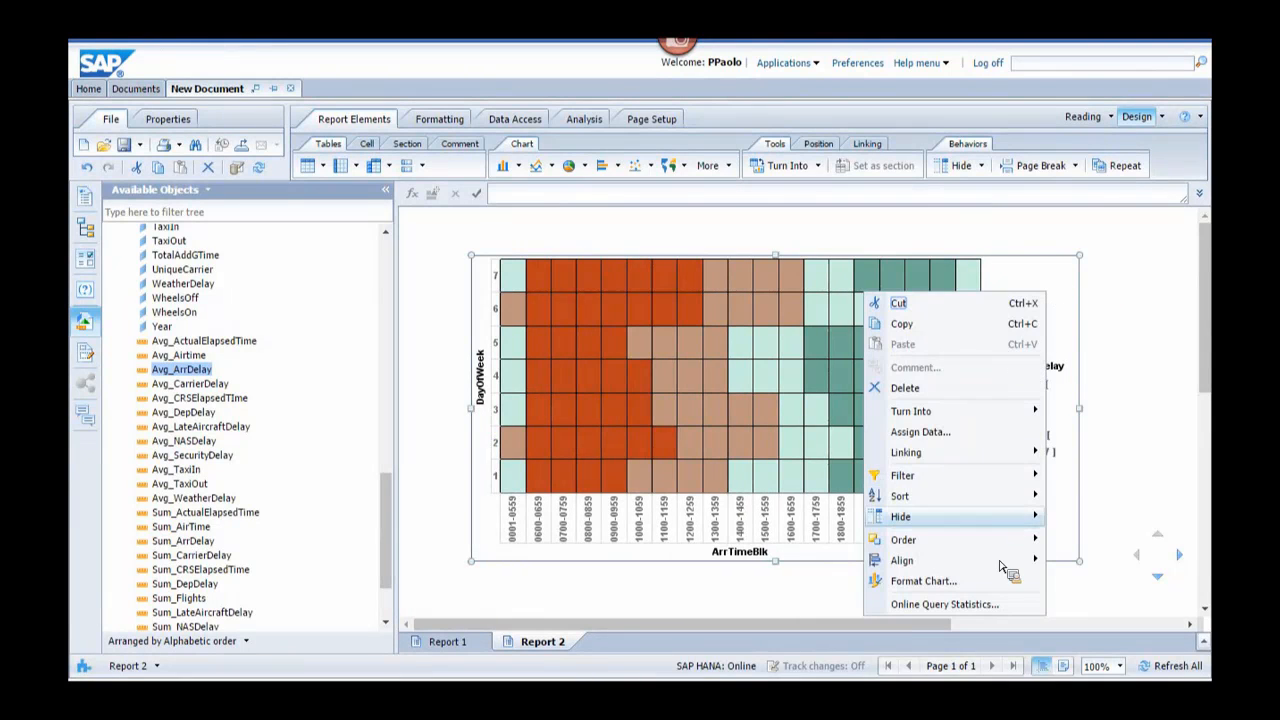
{"action": "left_click", "coordinate": [1001, 581]}
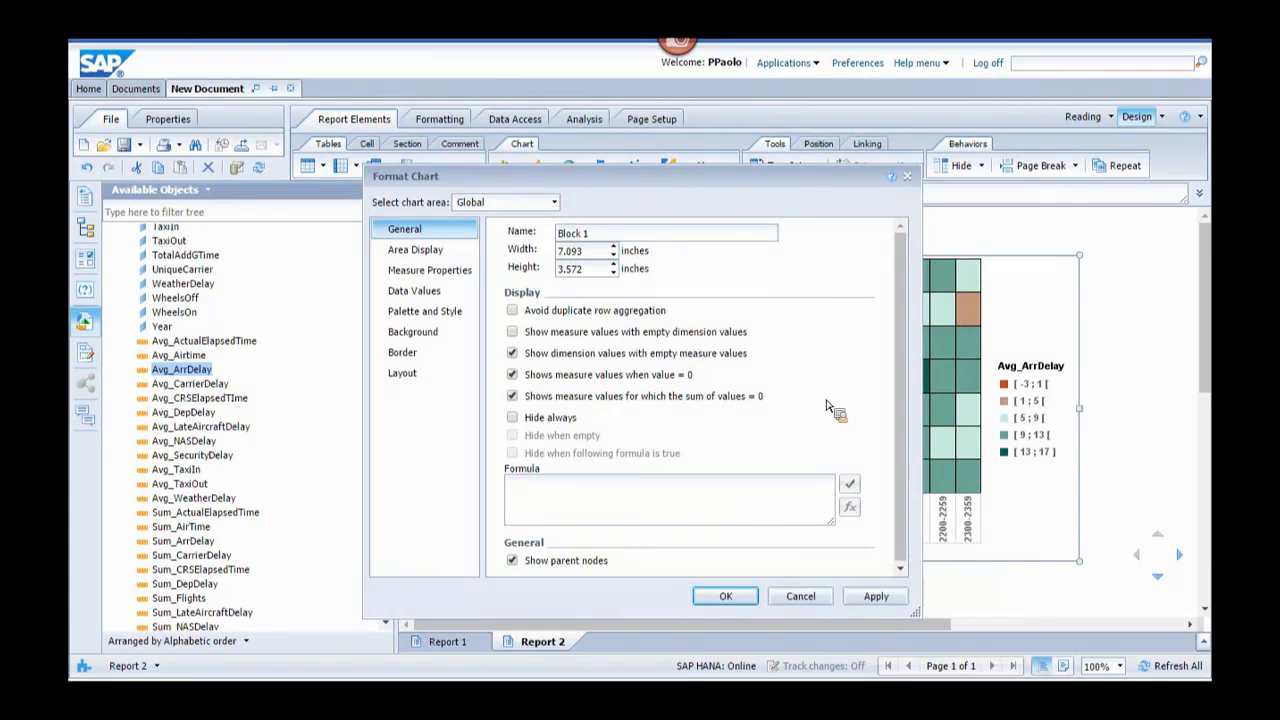
{"action": "left_click", "coordinate": [430, 270]}
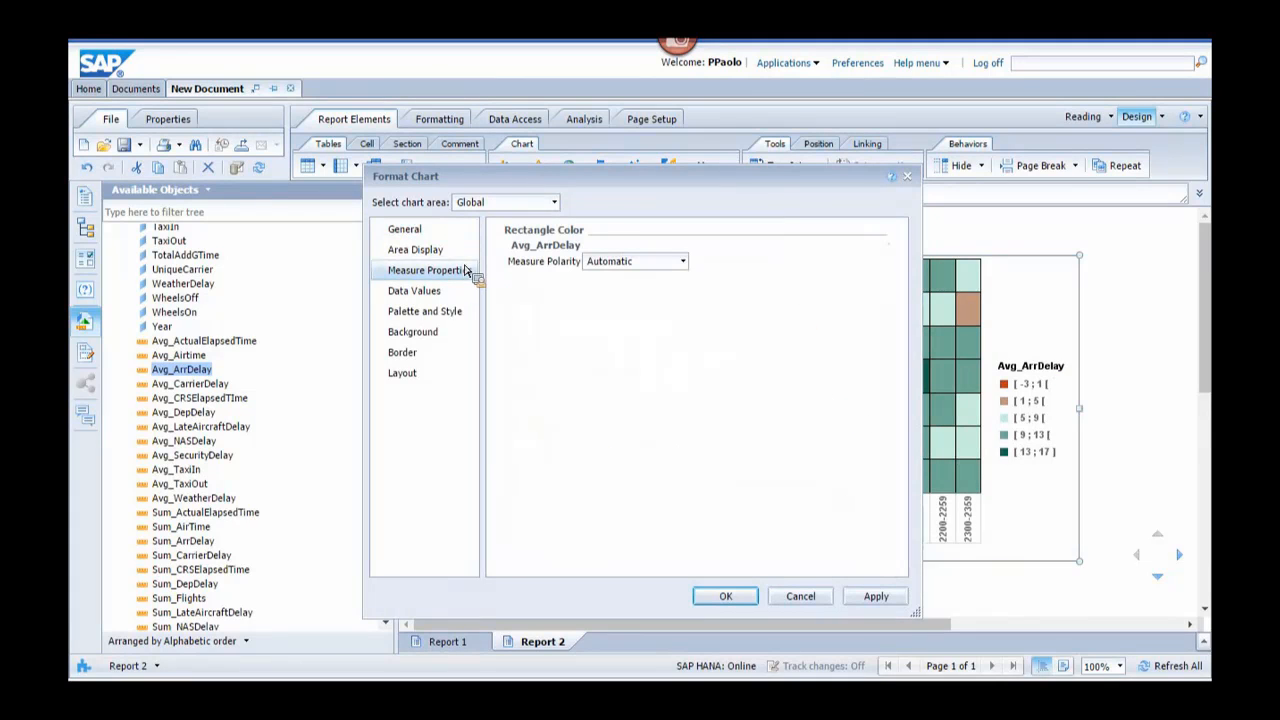
{"action": "left_click", "coordinate": [660, 261]}
{"action": "left_click", "coordinate": [637, 304]}
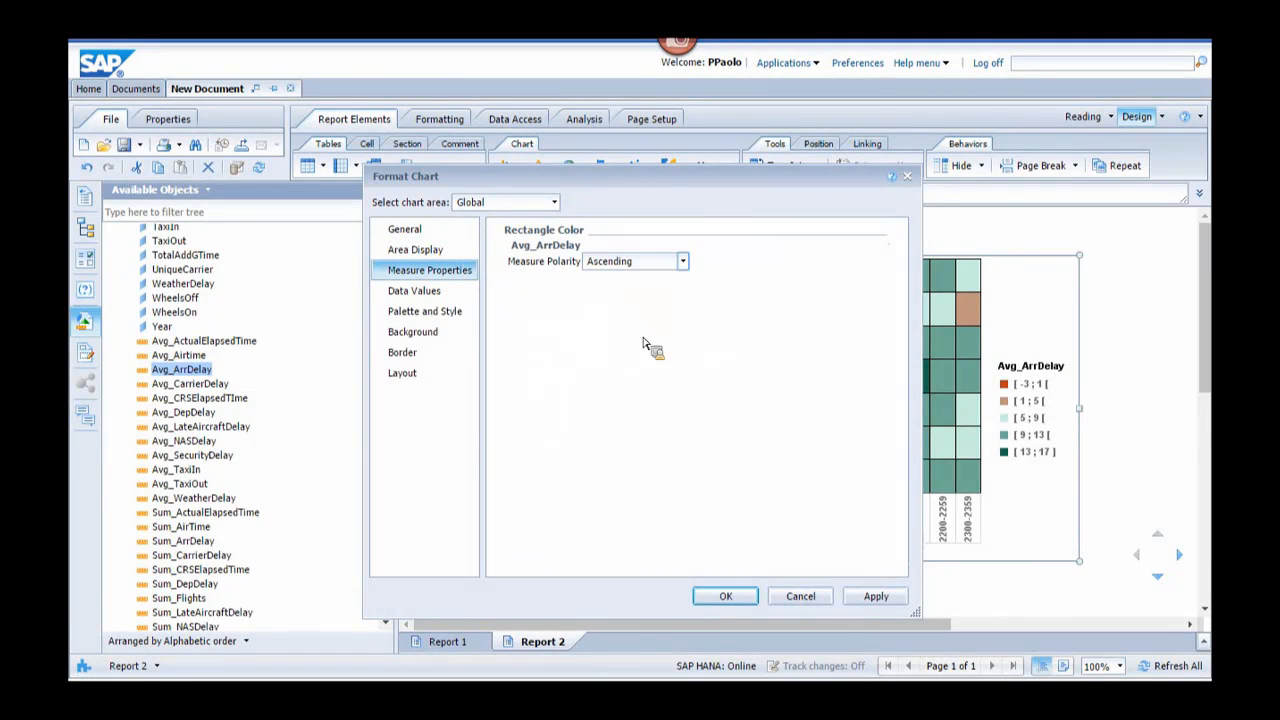
{"action": "left_click", "coordinate": [730, 596]}
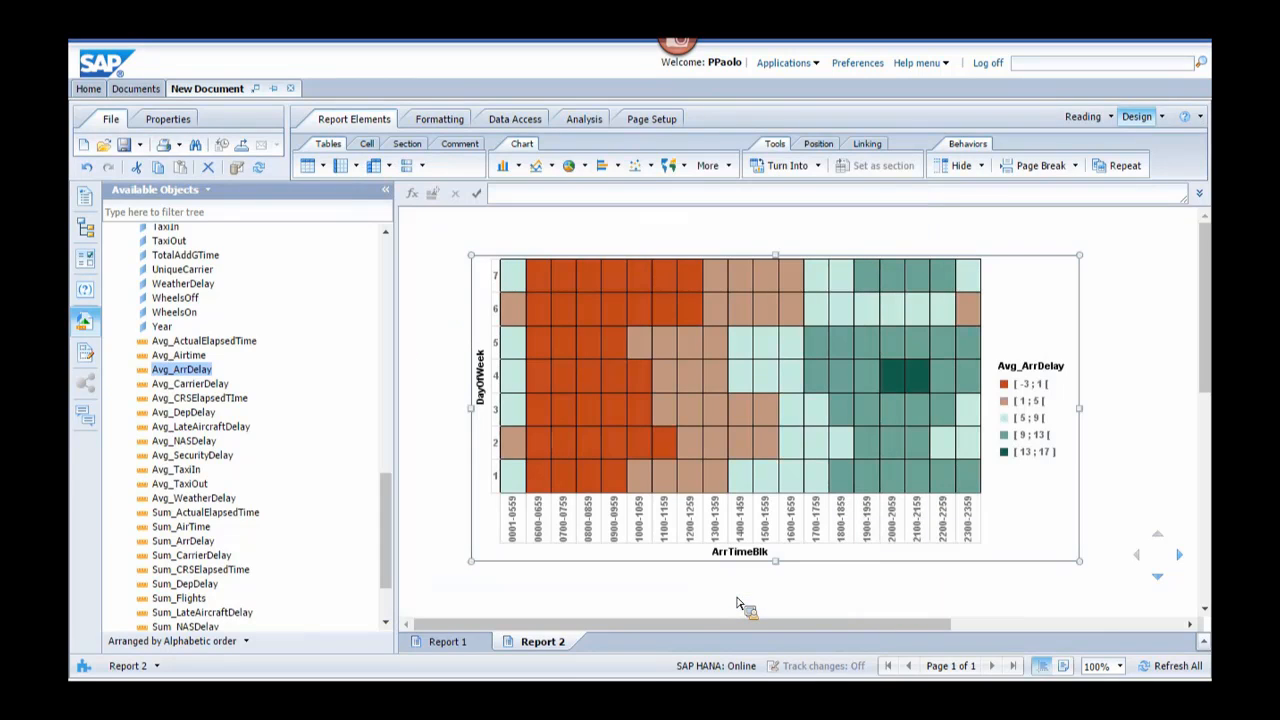
Set the heat map's Avg_ArrDelay measure polarity to Descending.
{"action": "right_click", "coordinate": [1066, 302]}
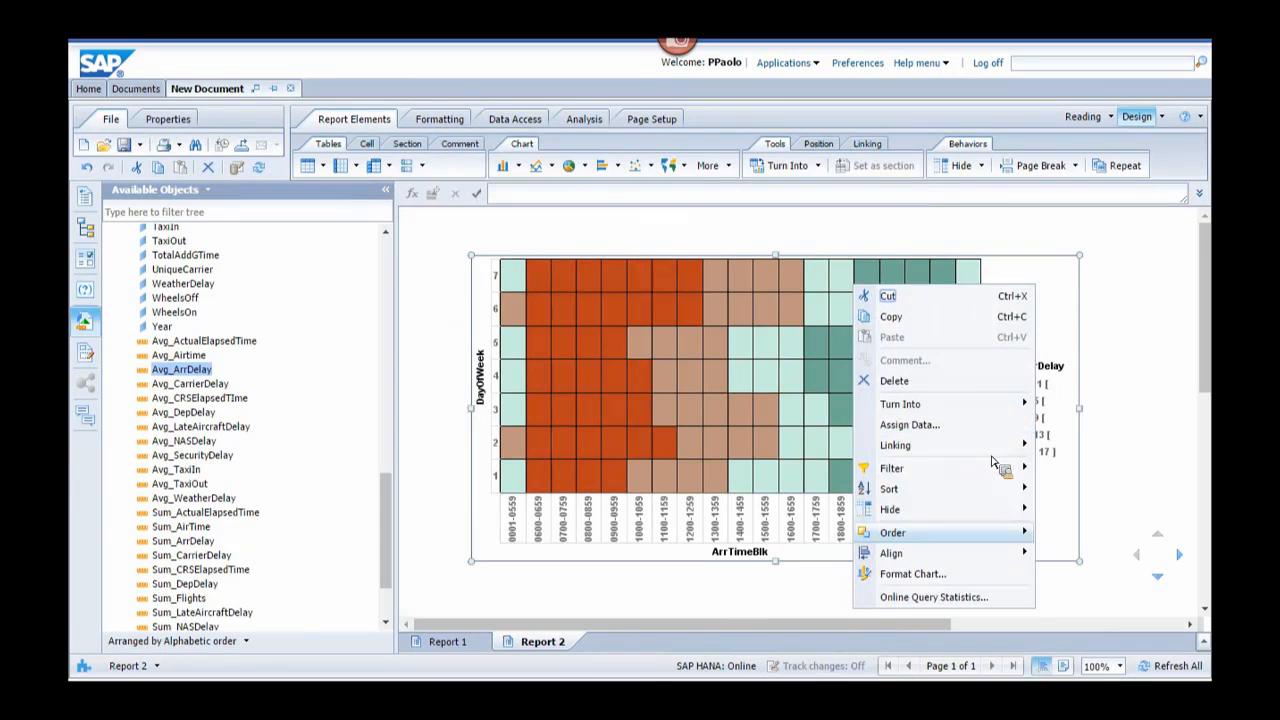
{"action": "left_click", "coordinate": [1020, 578]}
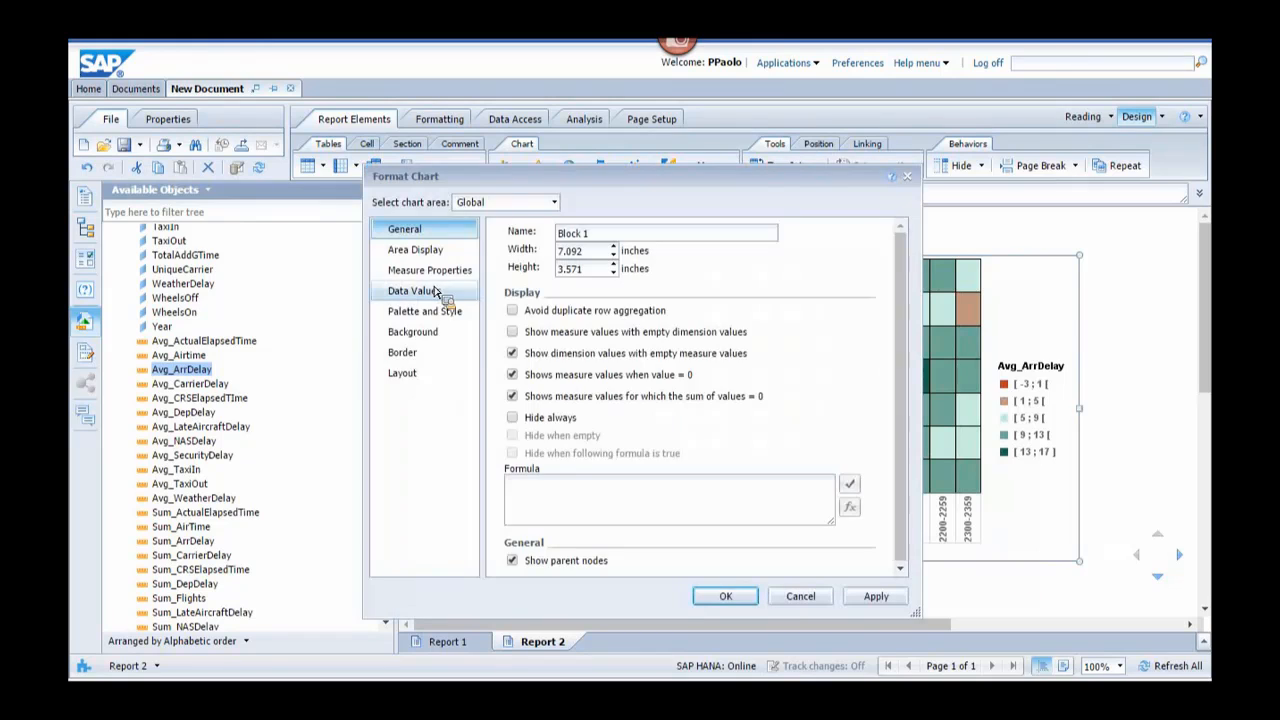
{"action": "left_click", "coordinate": [440, 270]}
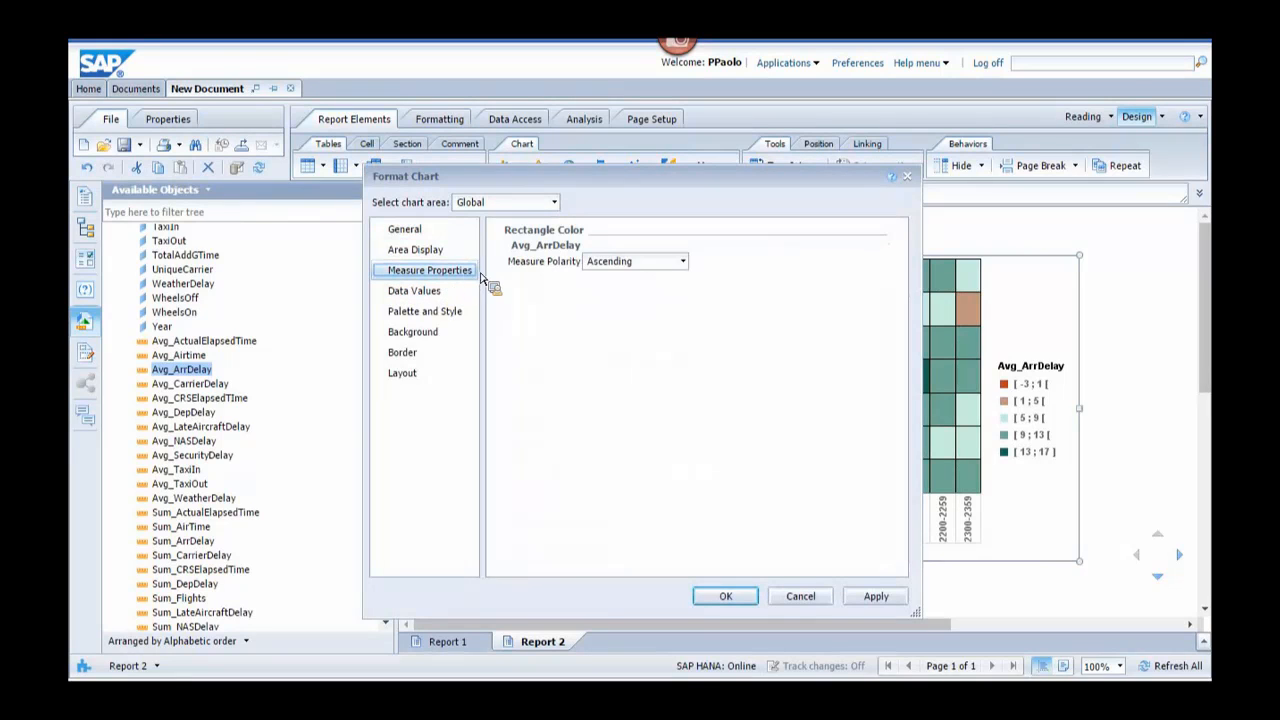
{"action": "left_click", "coordinate": [681, 261]}
{"action": "left_click", "coordinate": [660, 325]}
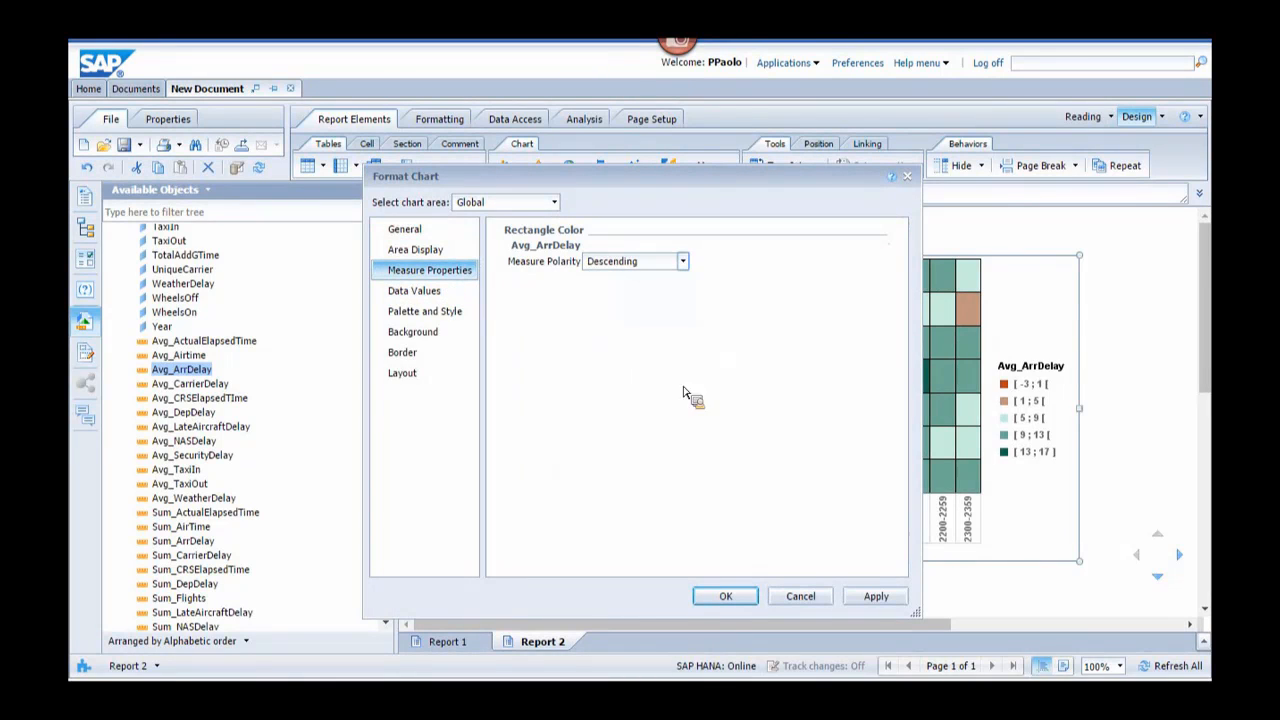
{"action": "left_click", "coordinate": [727, 596]}
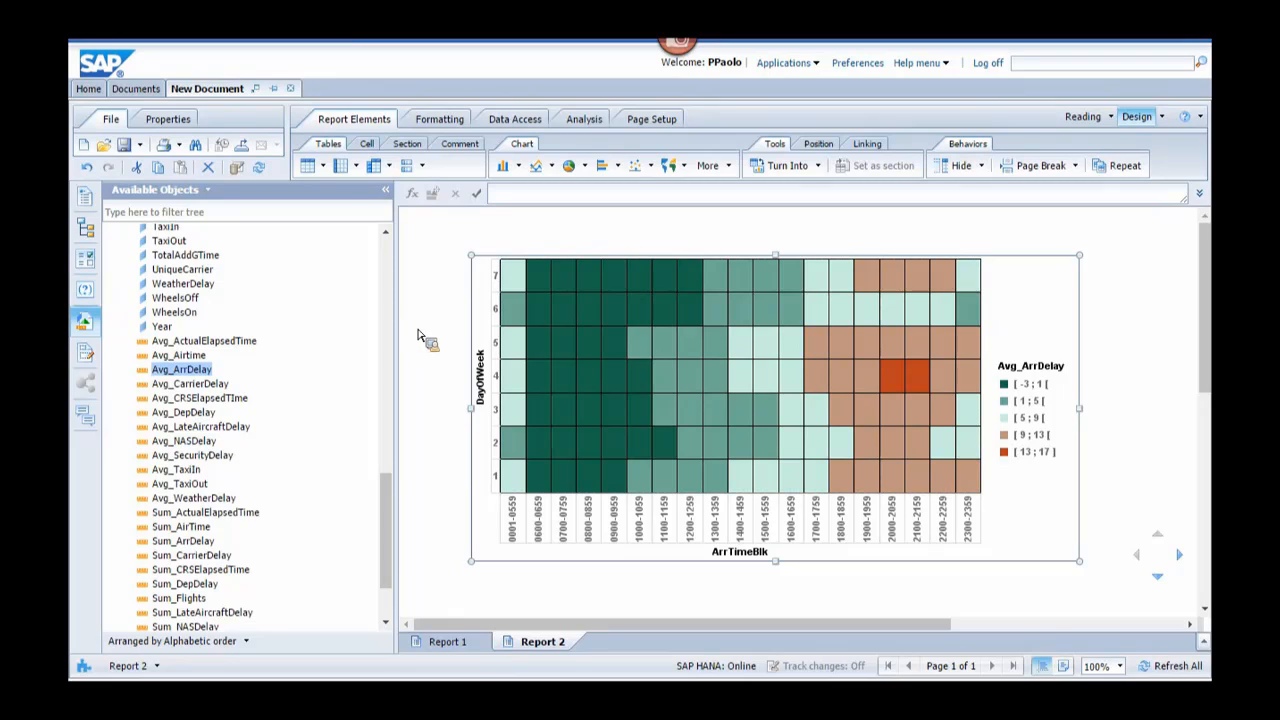
Create a combo box input control on Year, assigned to the heat map Block 1 in the current report.
{"action": "left_click_drag", "start_coordinate": [391, 538], "coordinate": [400, 265]}
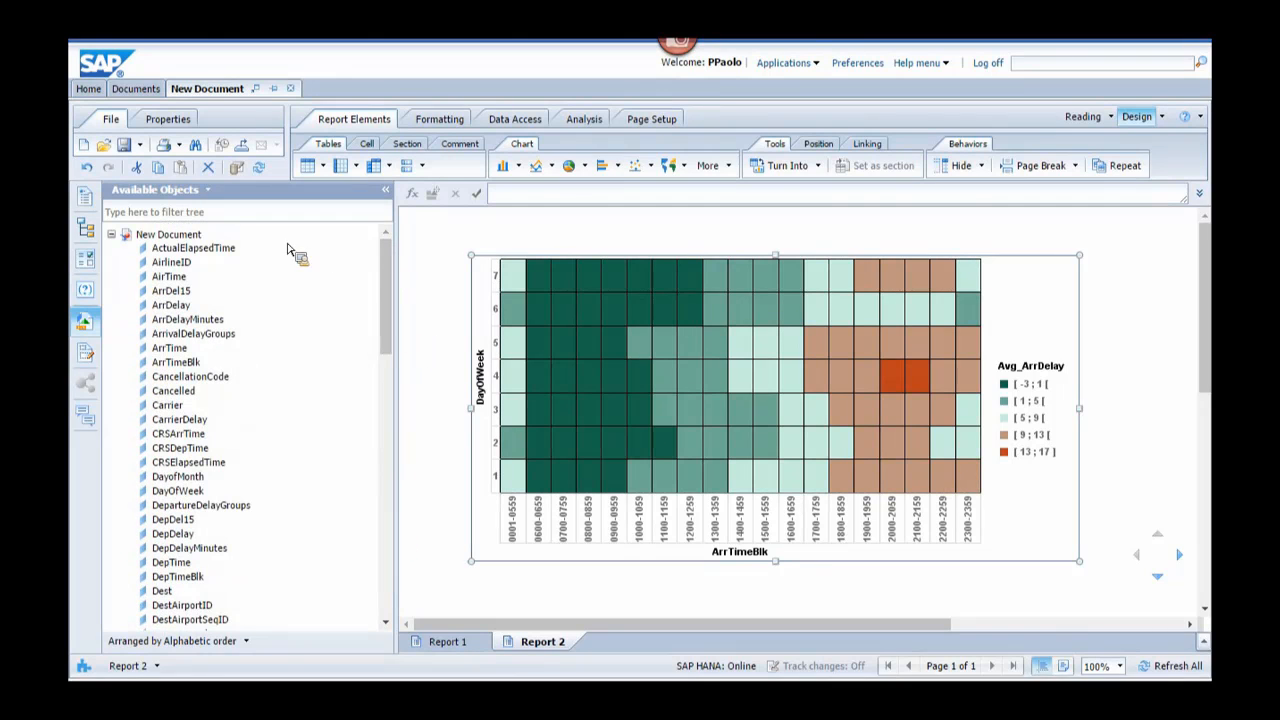
{"action": "left_click", "coordinate": [86, 258]}
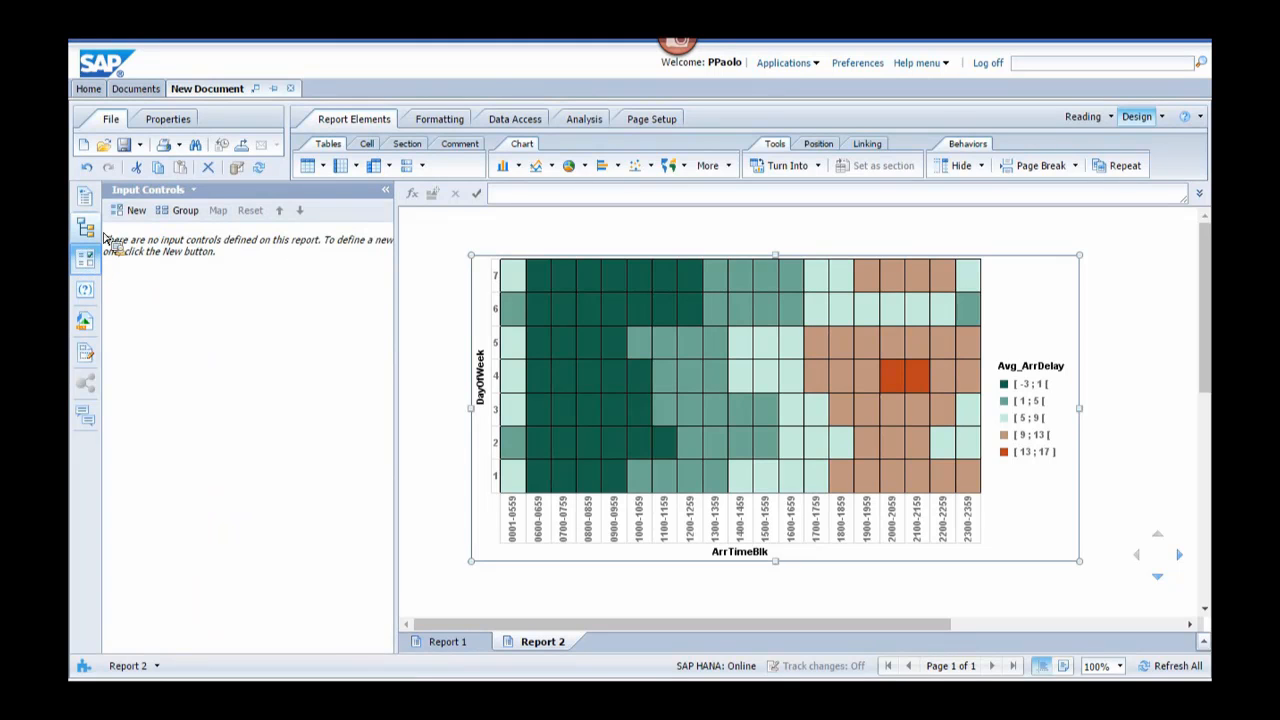
{"action": "left_click", "coordinate": [134, 210]}
{"action": "scroll", "coordinate": [557, 423], "scroll_direction": "down", "scroll_amount": 15}
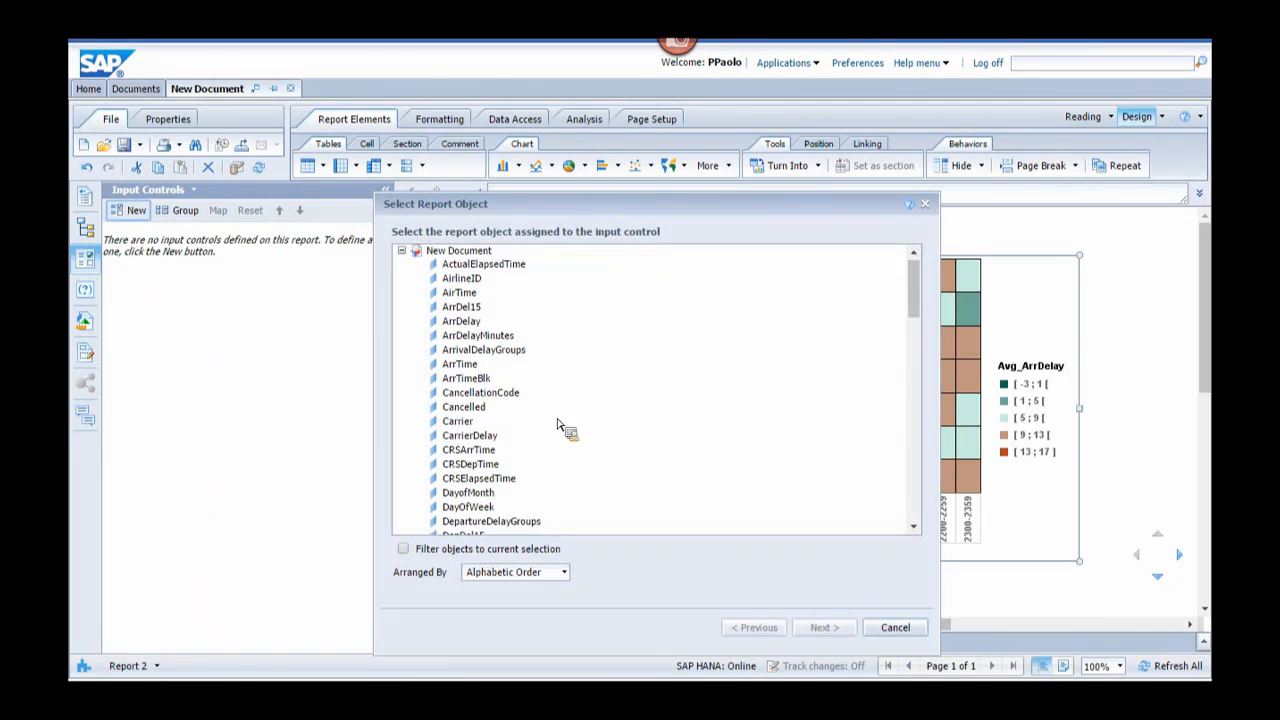
{"action": "scroll", "coordinate": [530, 425], "scroll_direction": "down", "scroll_amount": 1}
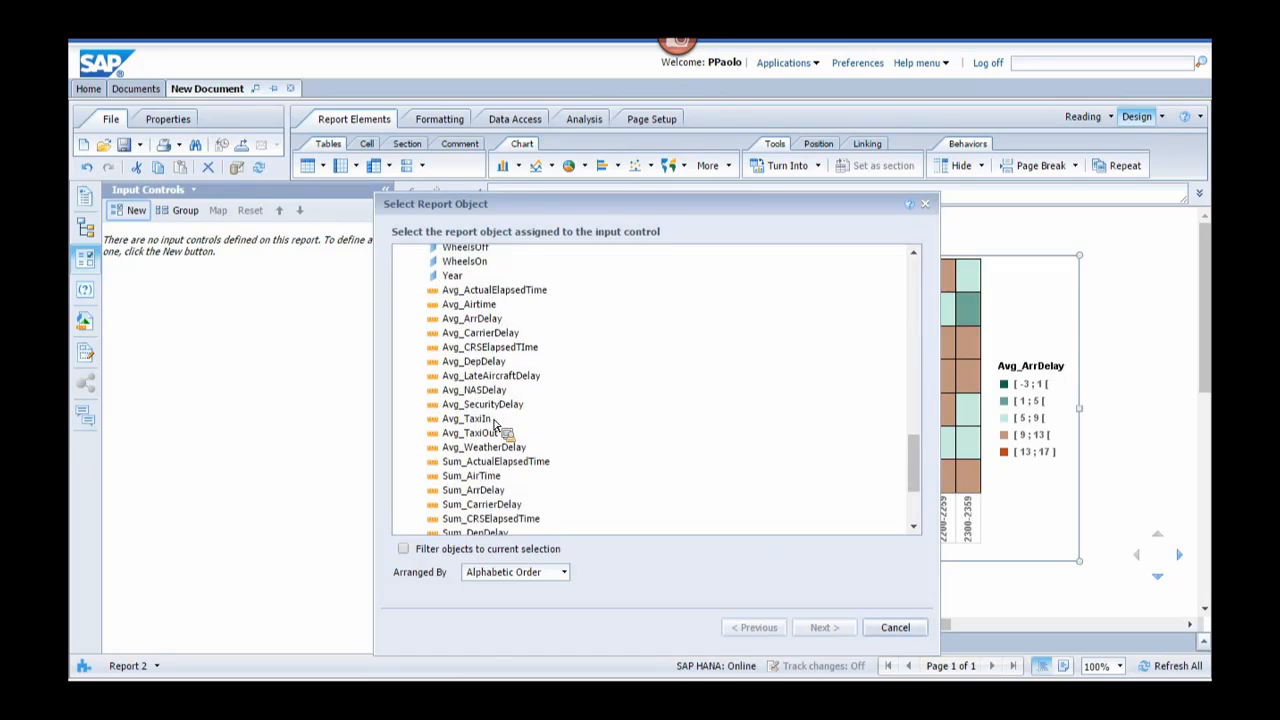
{"action": "left_click", "coordinate": [452, 277]}
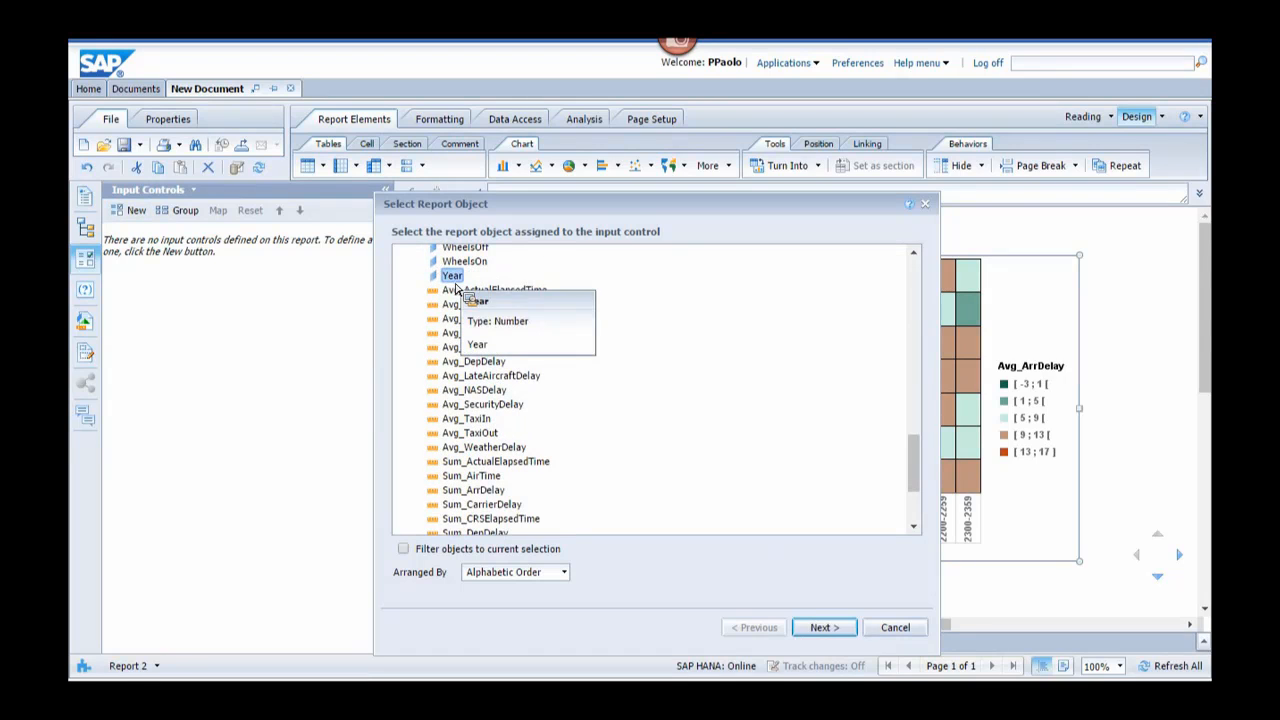
{"action": "left_click", "coordinate": [818, 627]}
{"action": "left_click", "coordinate": [818, 627]}
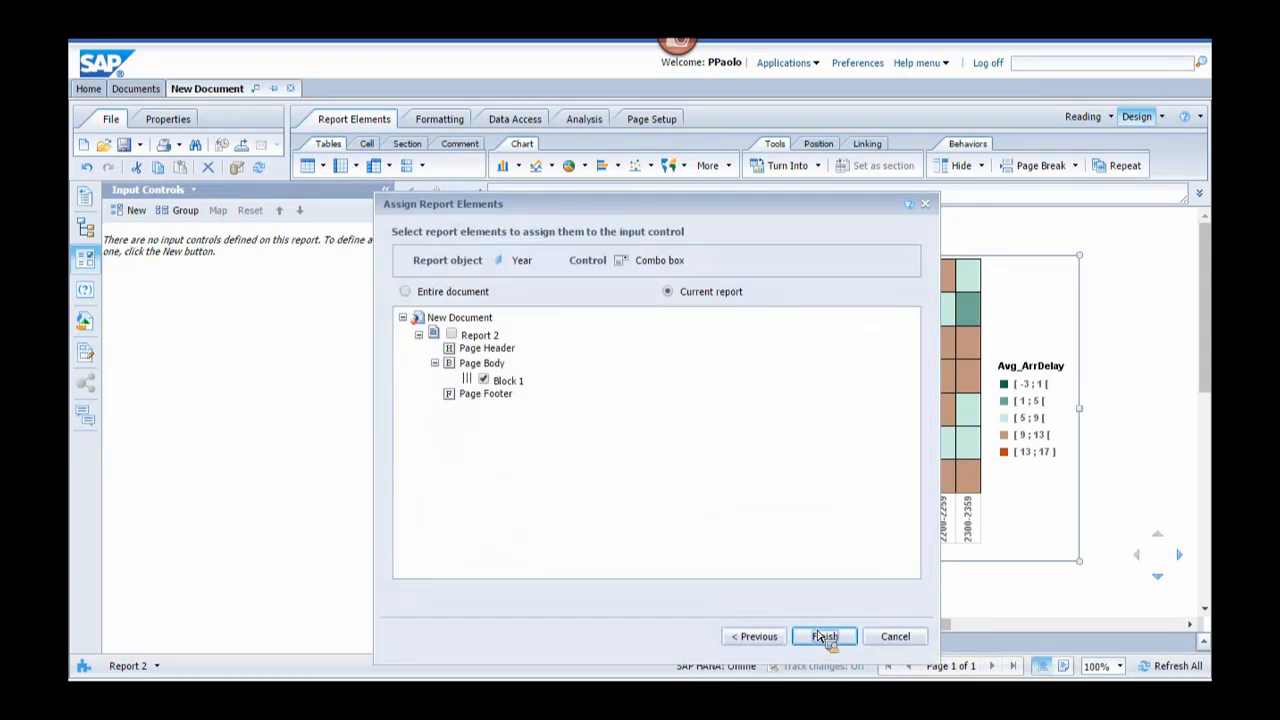
{"action": "left_click", "coordinate": [822, 629]}
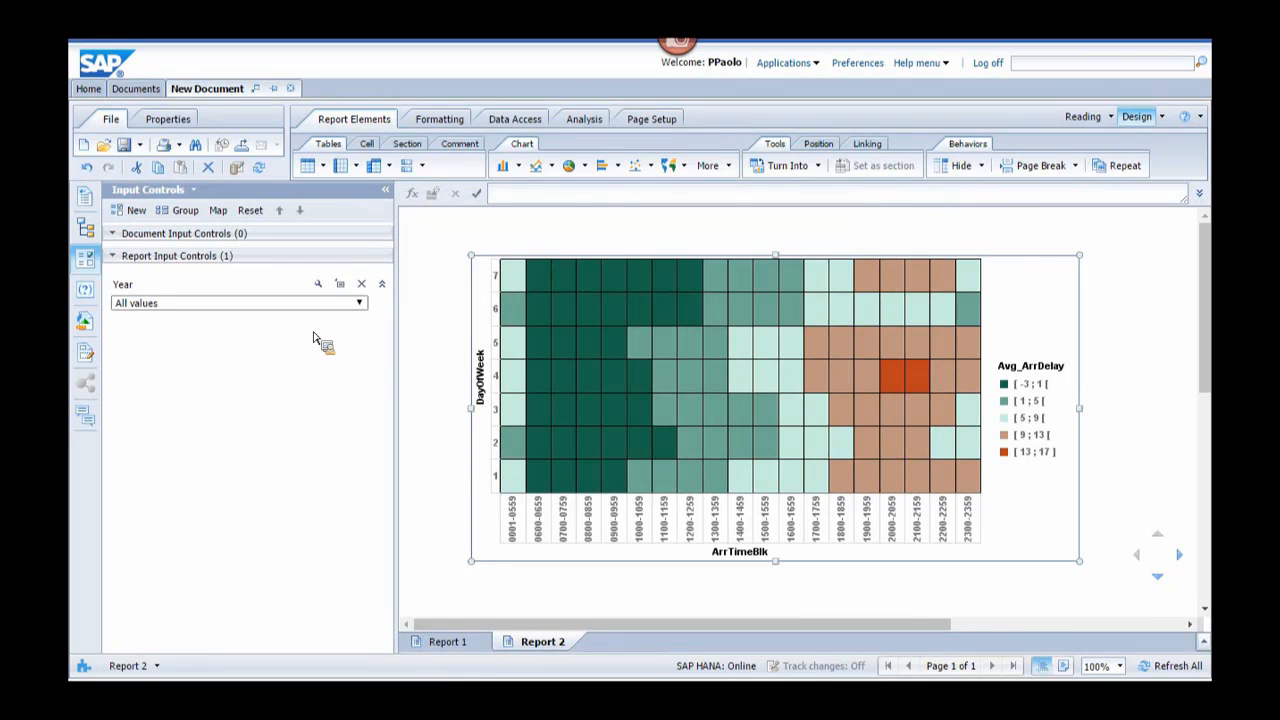
Filter the heat map to 2014 with the Year input control and inspect a cell's delay details.
{"action": "left_click", "coordinate": [348, 303]}
{"action": "left_click", "coordinate": [338, 330]}
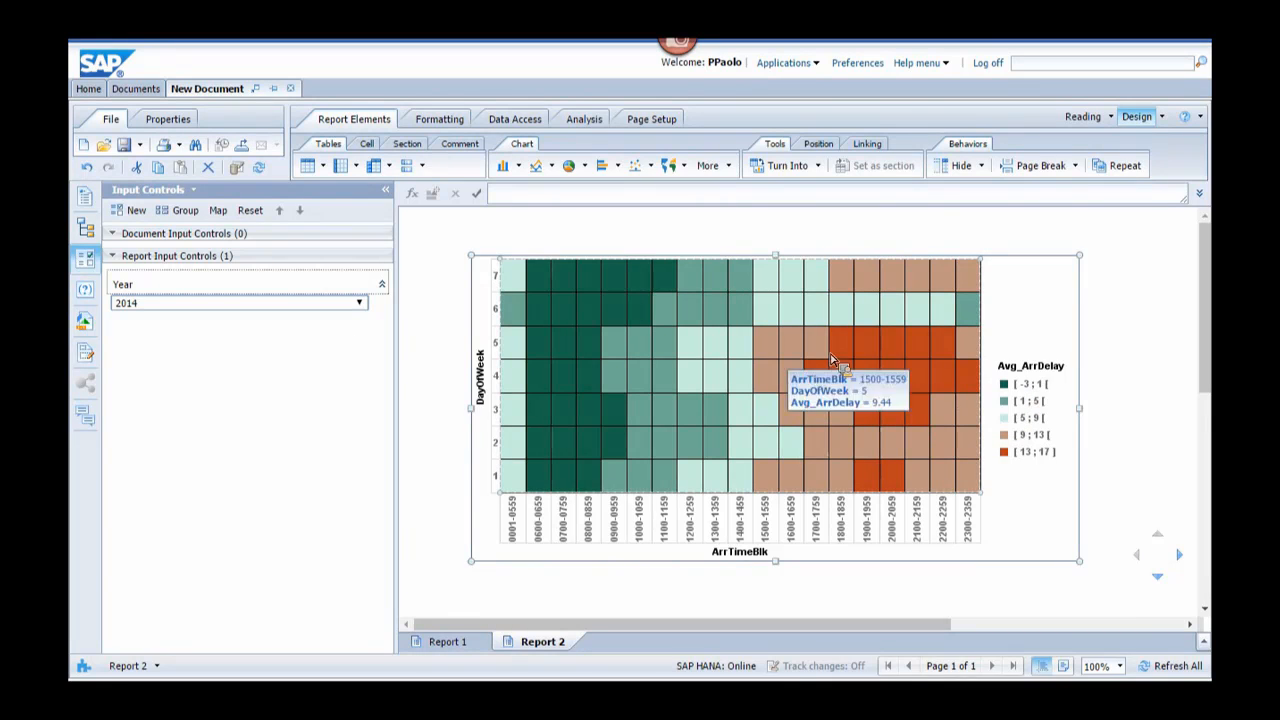
{"action": "mouse_move", "coordinate": [834, 350]}
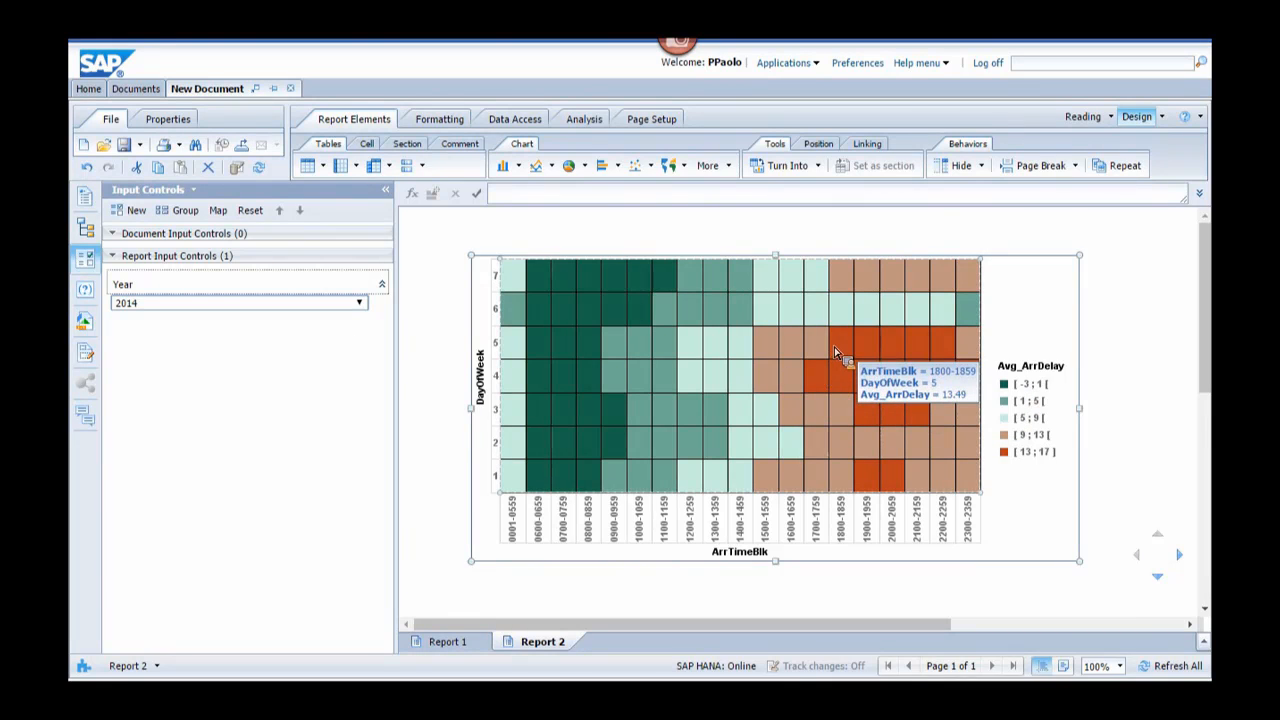
Filter the heat map to 2015 and 2016 in turn with the Year input control, and return it to 2014.
{"action": "left_click", "coordinate": [359, 302]}
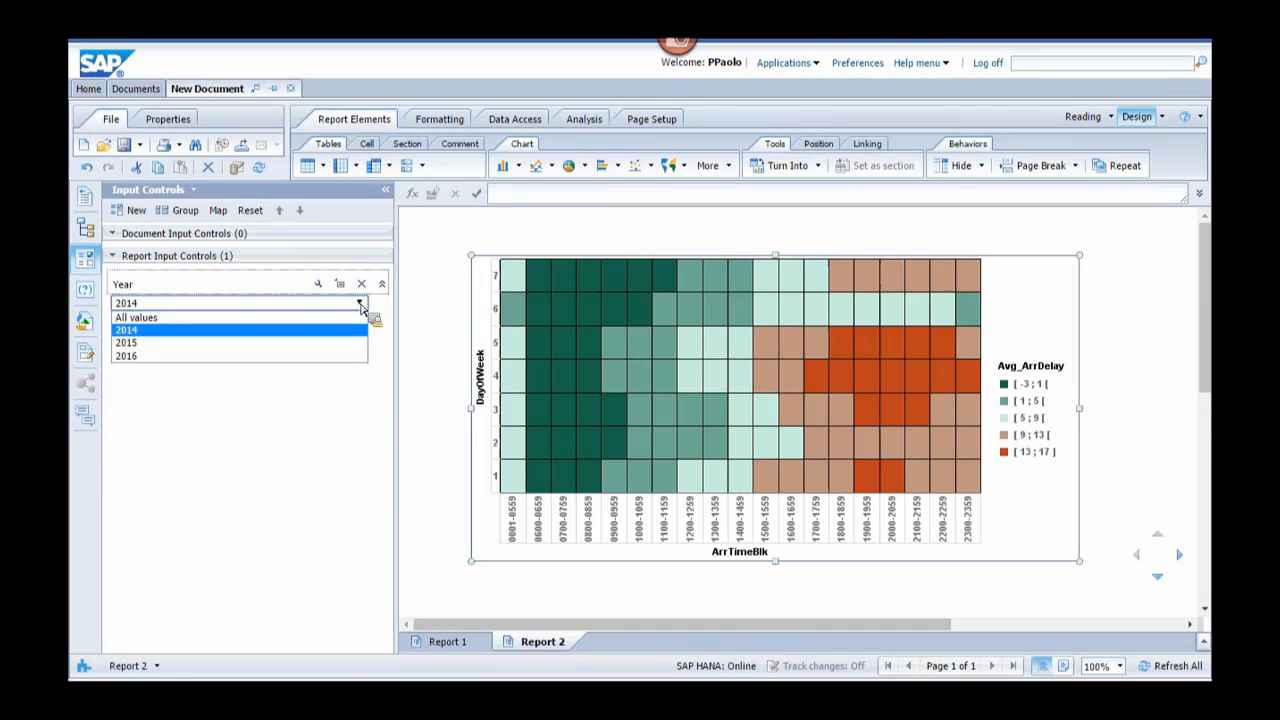
{"action": "left_click", "coordinate": [345, 343]}
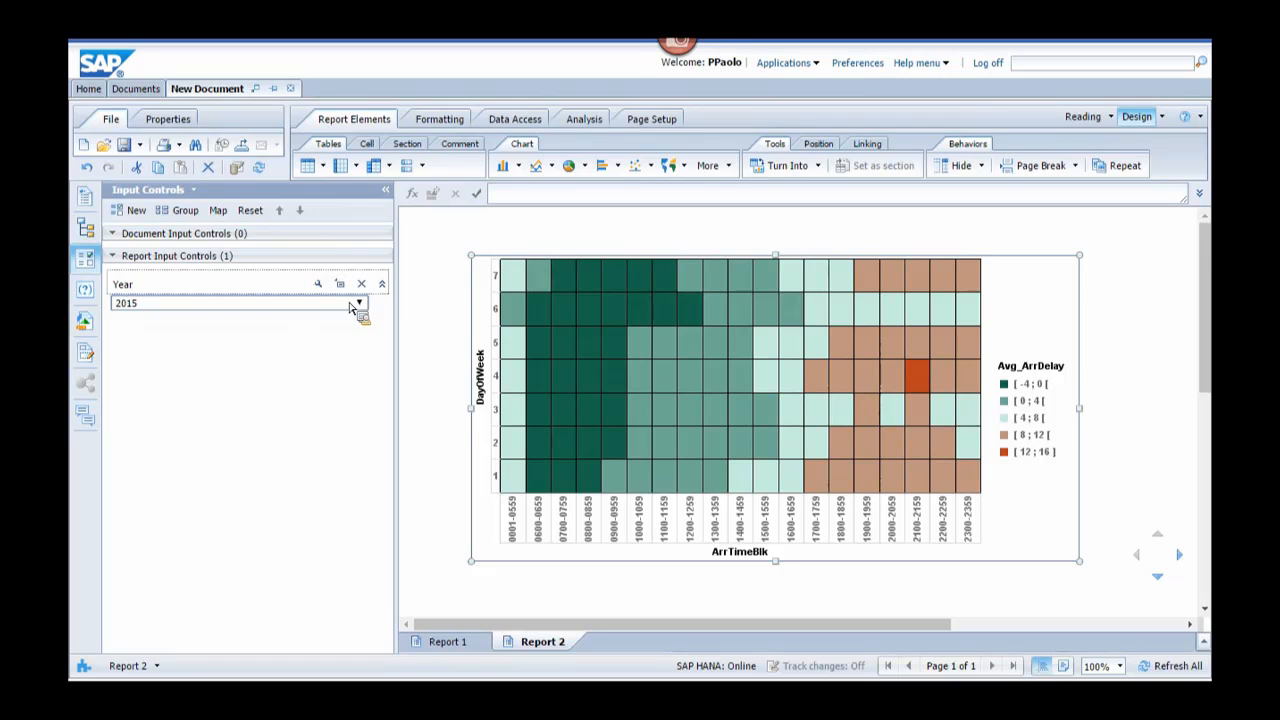
{"action": "left_click", "coordinate": [359, 303]}
{"action": "left_click", "coordinate": [278, 357]}
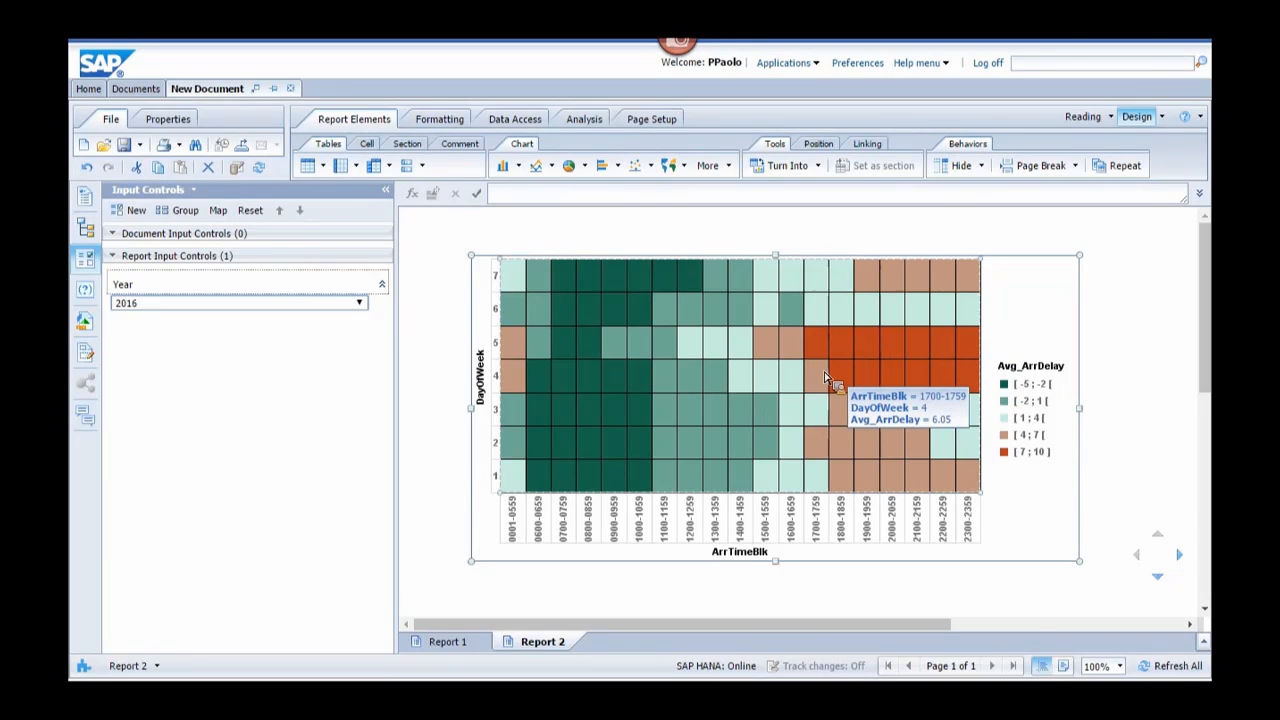
{"action": "left_click", "coordinate": [359, 303]}
{"action": "left_click", "coordinate": [328, 330]}
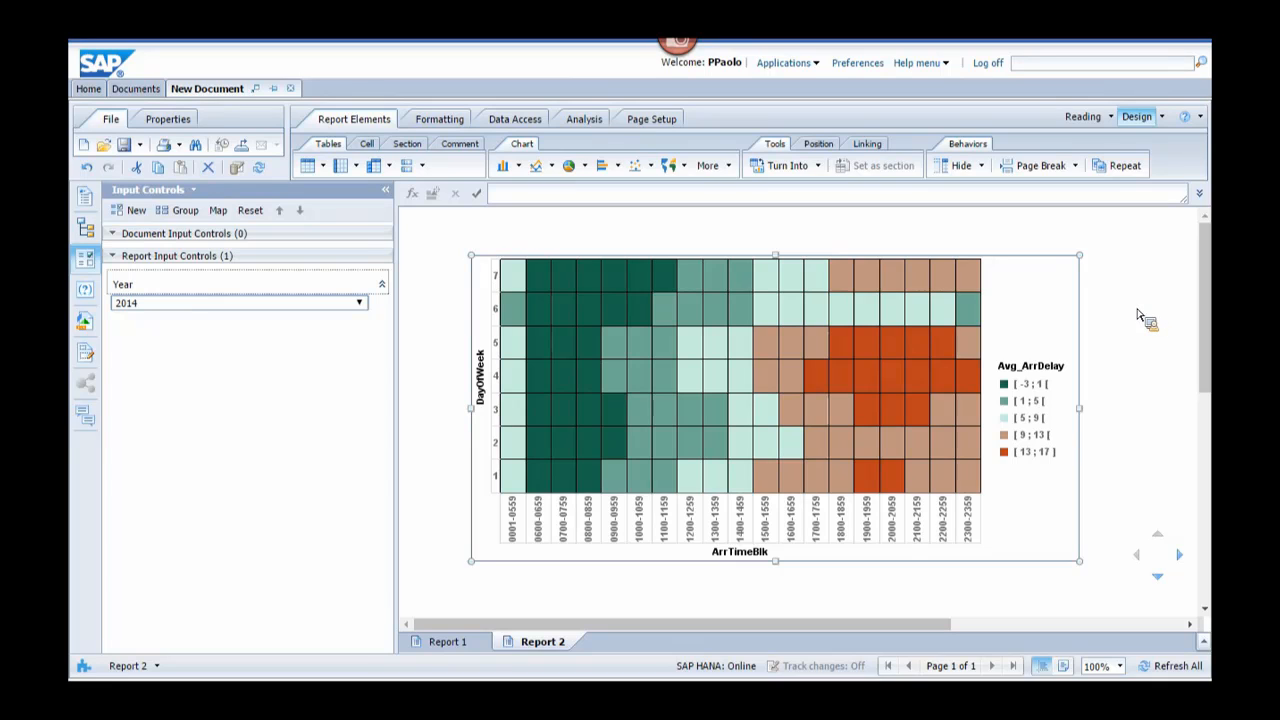
Browse the document's available objects from the dimensions down to the Avg and Sum measures.
{"action": "left_click", "coordinate": [84, 321]}
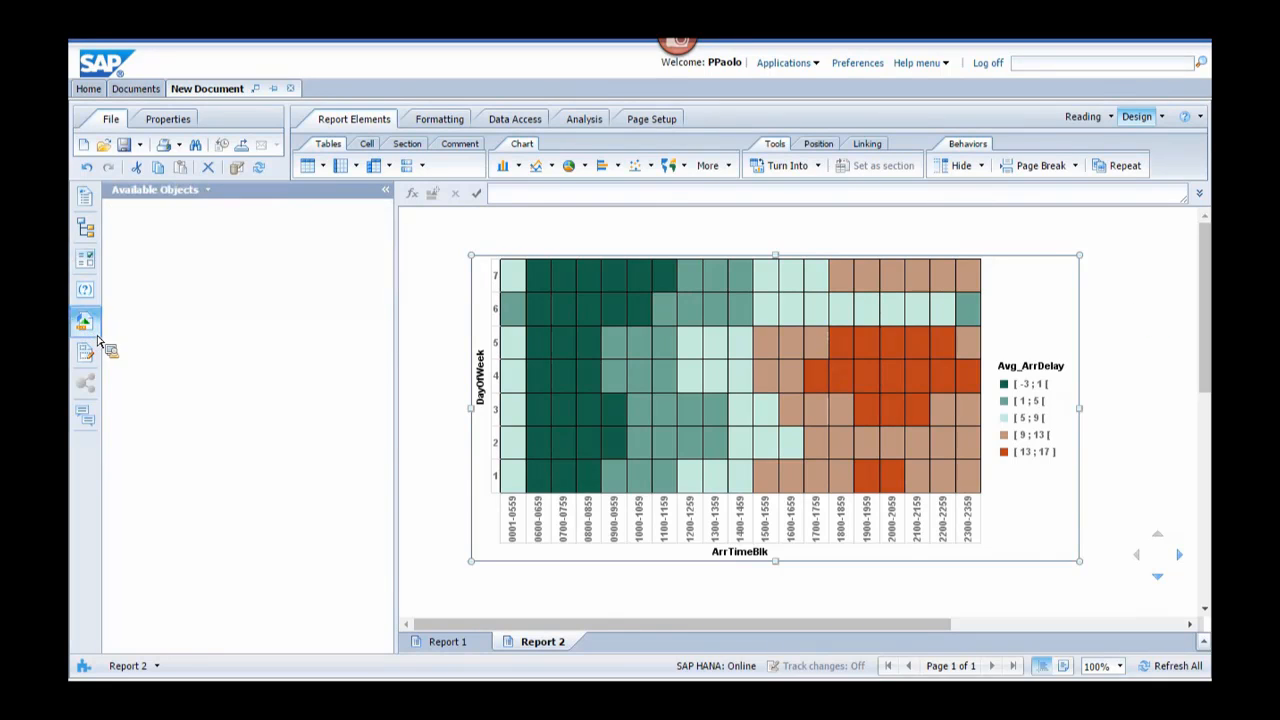
{"action": "scroll", "coordinate": [178, 432], "scroll_direction": "down", "scroll_amount": 7}
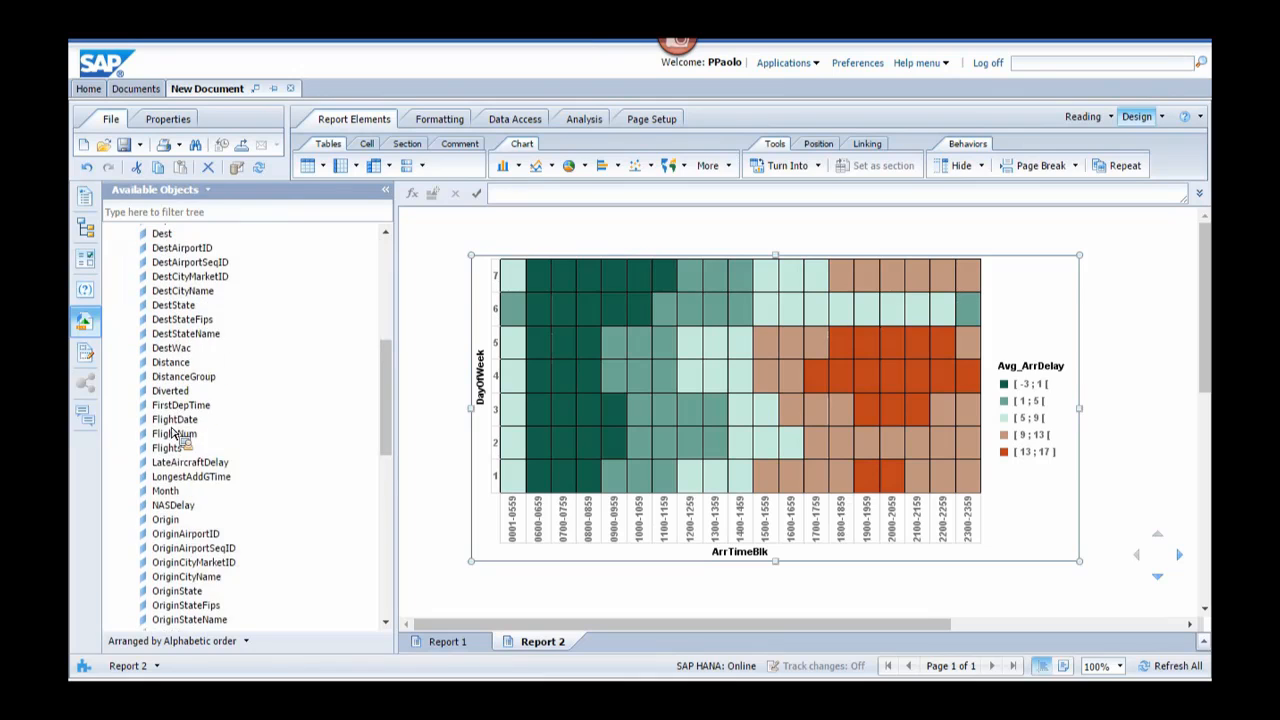
{"action": "scroll", "coordinate": [172, 432], "scroll_direction": "down", "scroll_amount": 10}
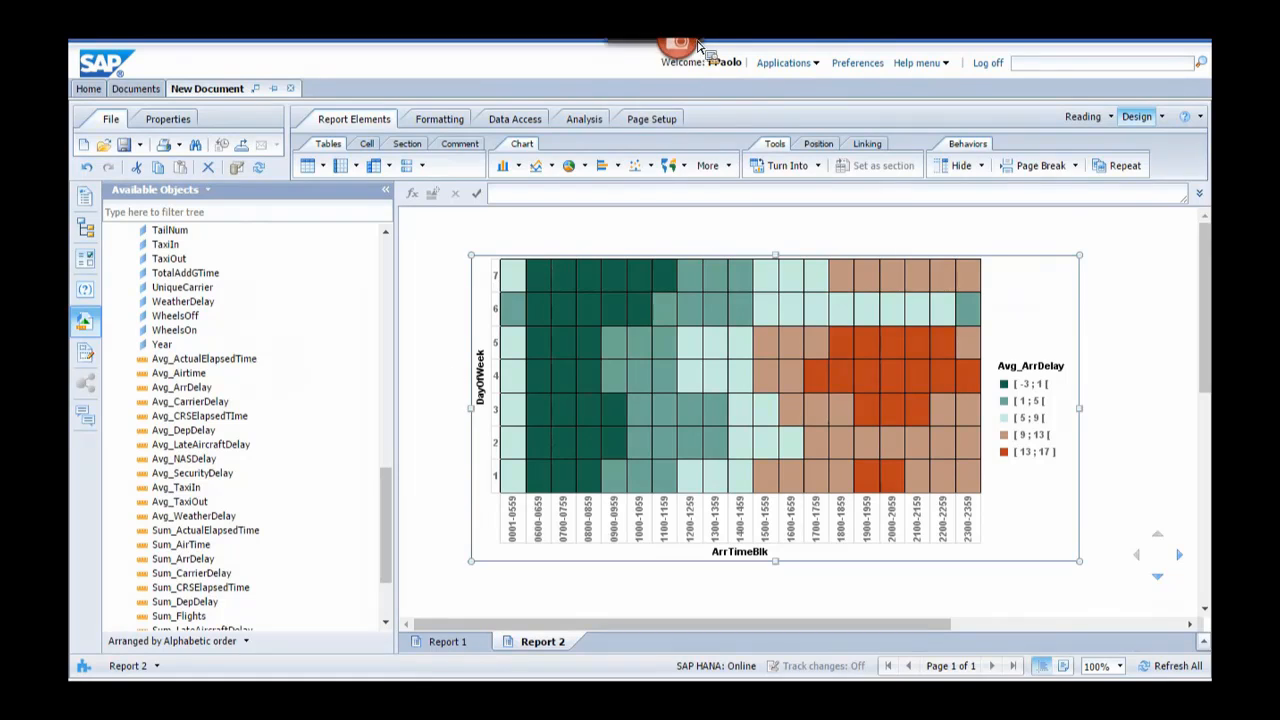
Leave full screen, switch to PowerPoint and present the slides from "SAP HANA Direct Access" to "Which one to choose?".
{"action": "key", "text": "F11"}
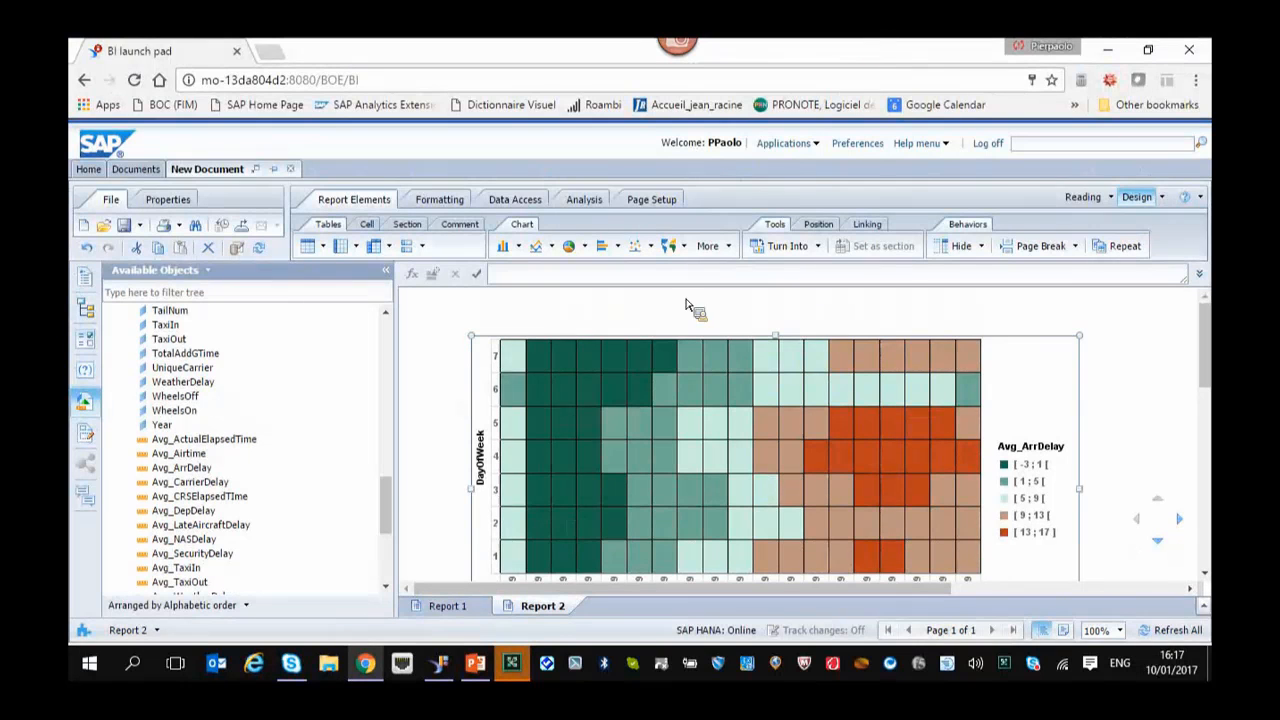
{"action": "left_click", "coordinate": [480, 676]}
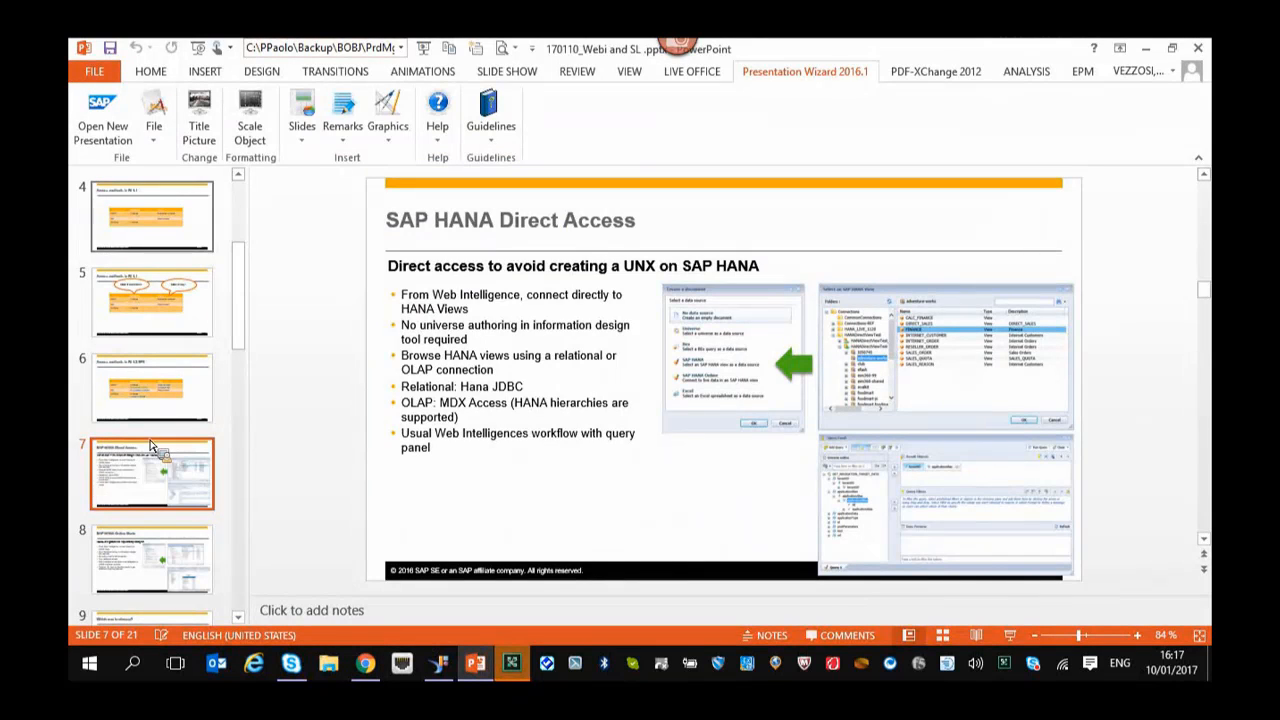
{"action": "left_click", "coordinate": [425, 50]}
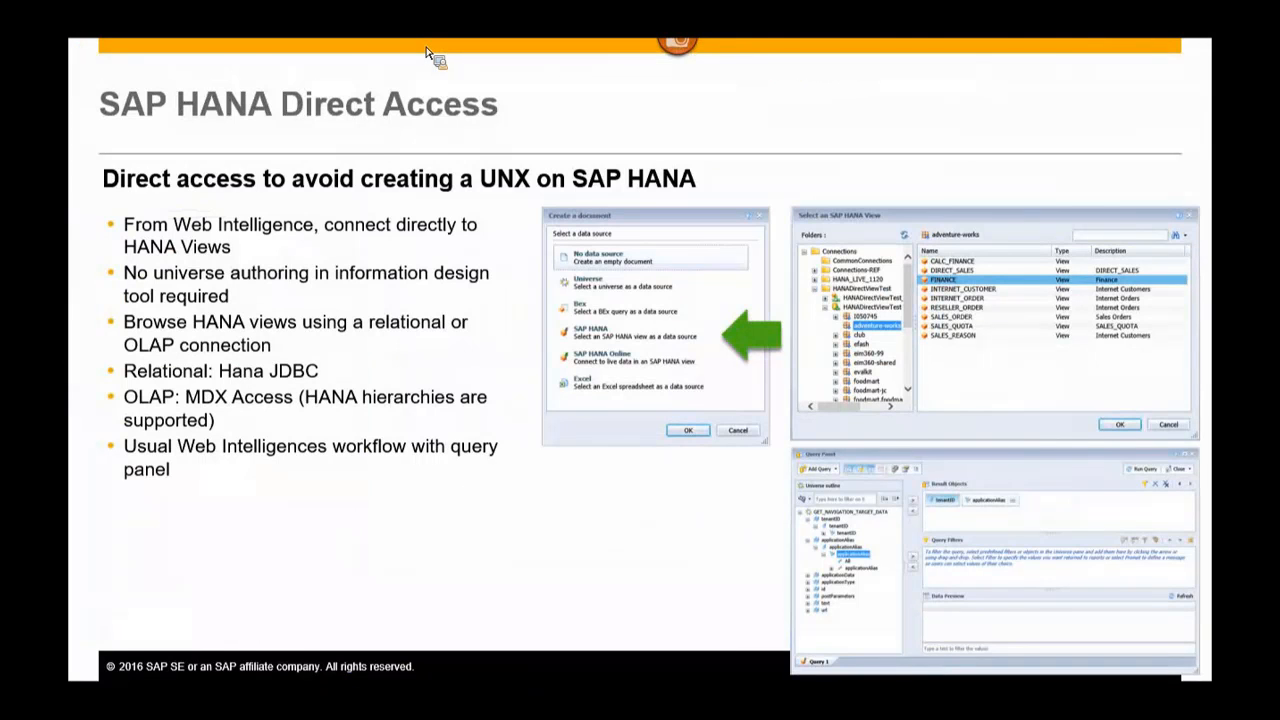
{"action": "key", "text": "Right"}
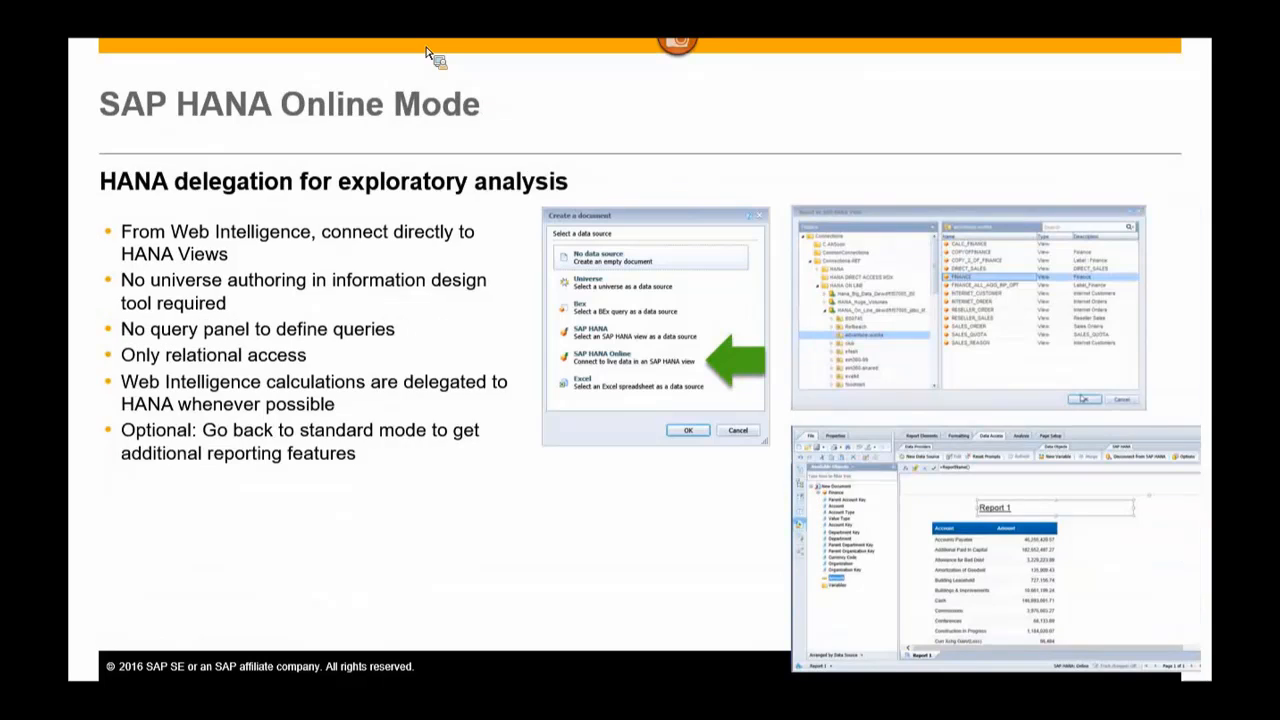
{"action": "key", "text": "Right"}
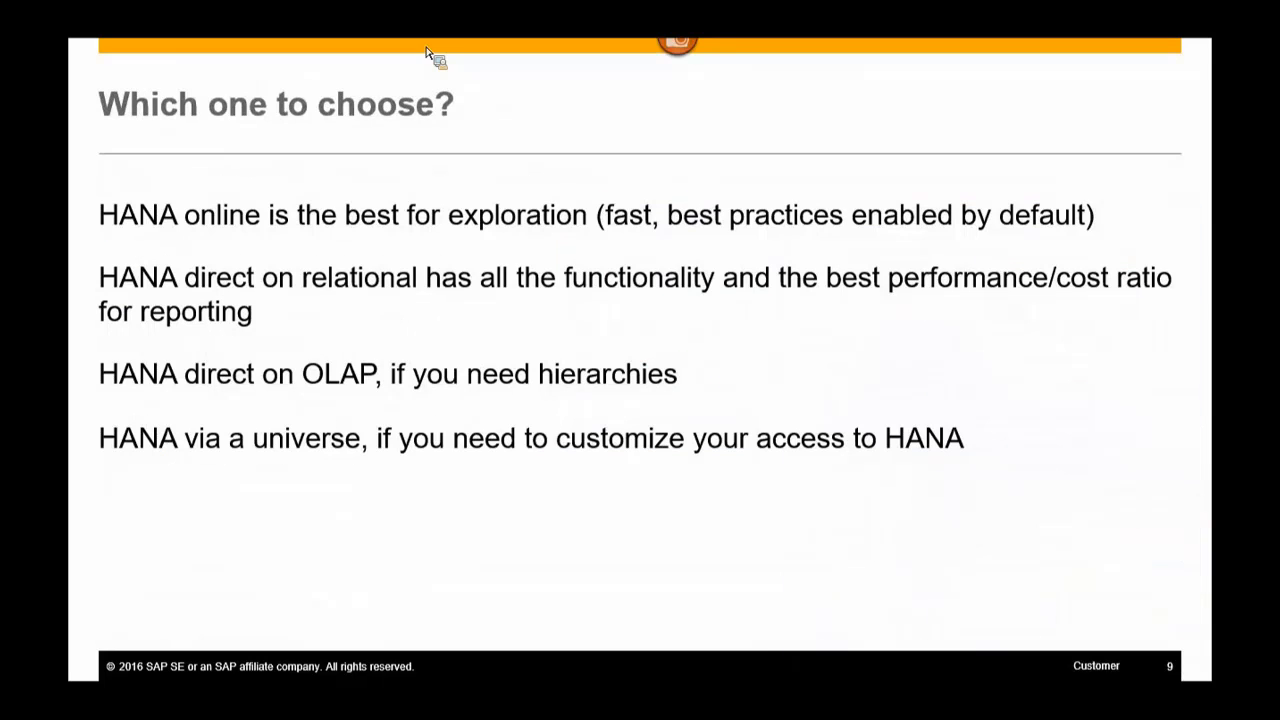
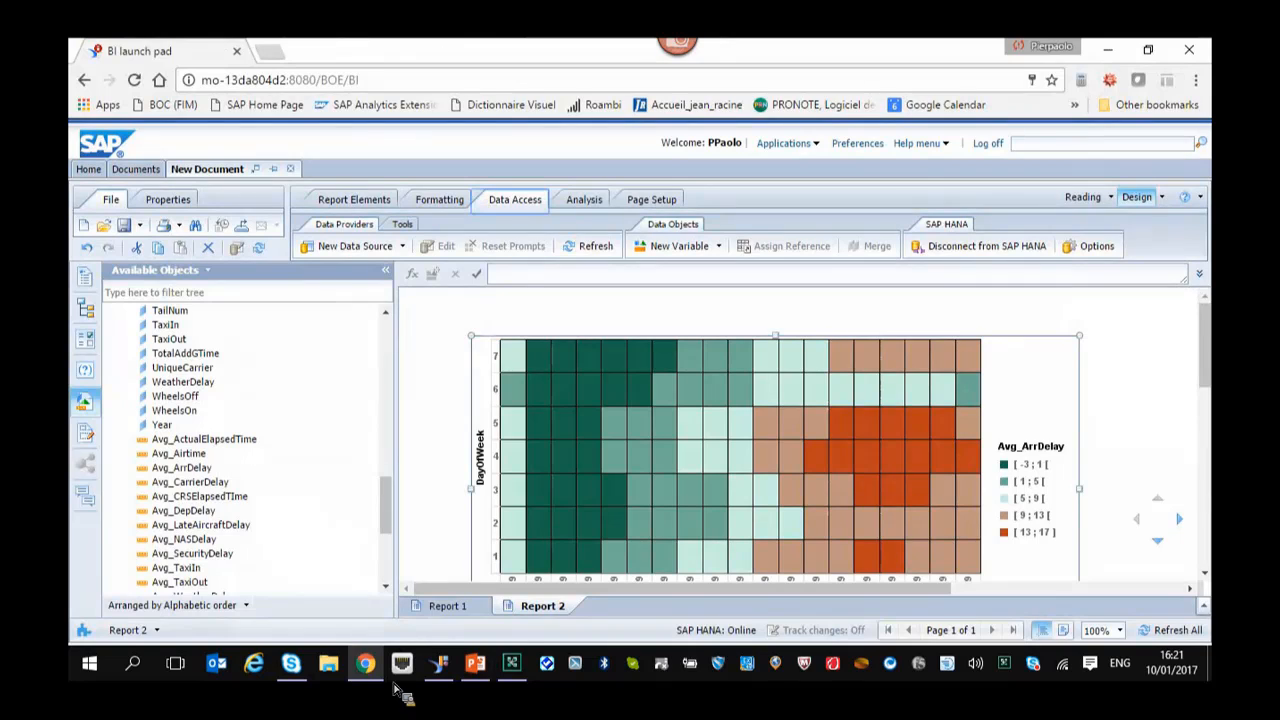
Insert an empty column after the Avg_CRSElapsedTIme column of the carrier table in Report 1.
{"action": "left_click", "coordinate": [450, 608]}
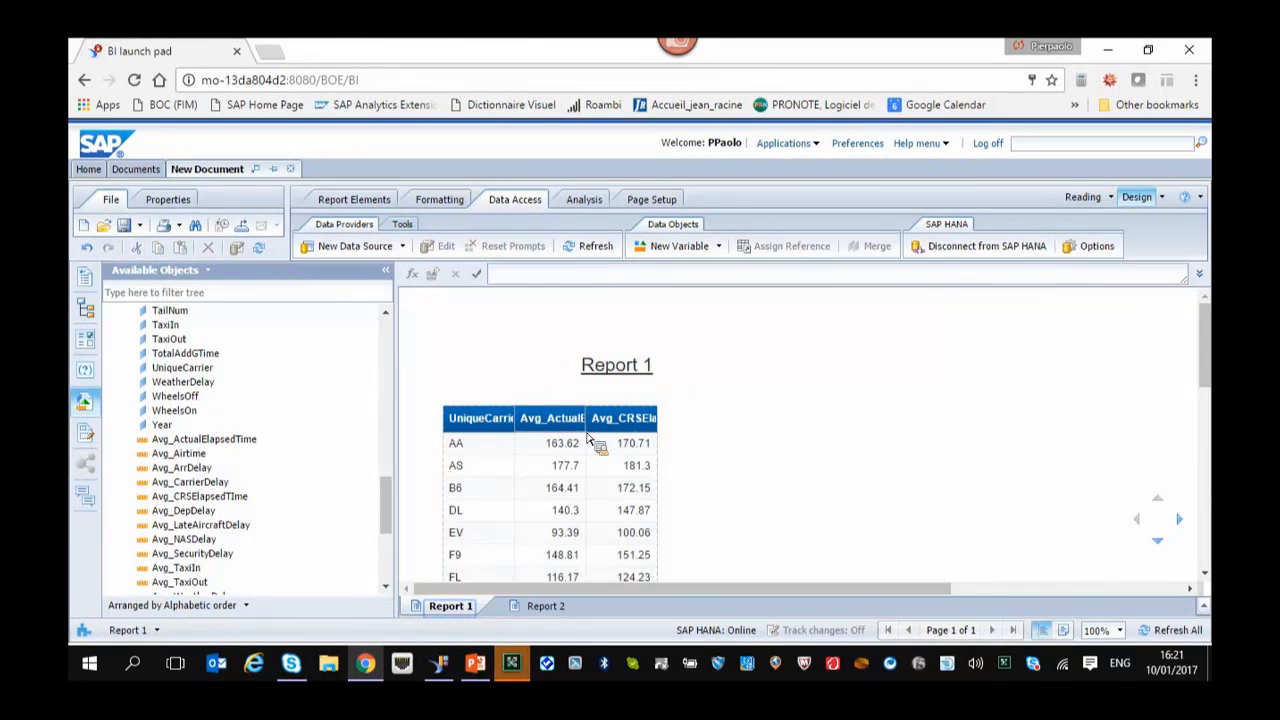
{"action": "scroll", "coordinate": [737, 428], "scroll_direction": "down", "scroll_amount": 2}
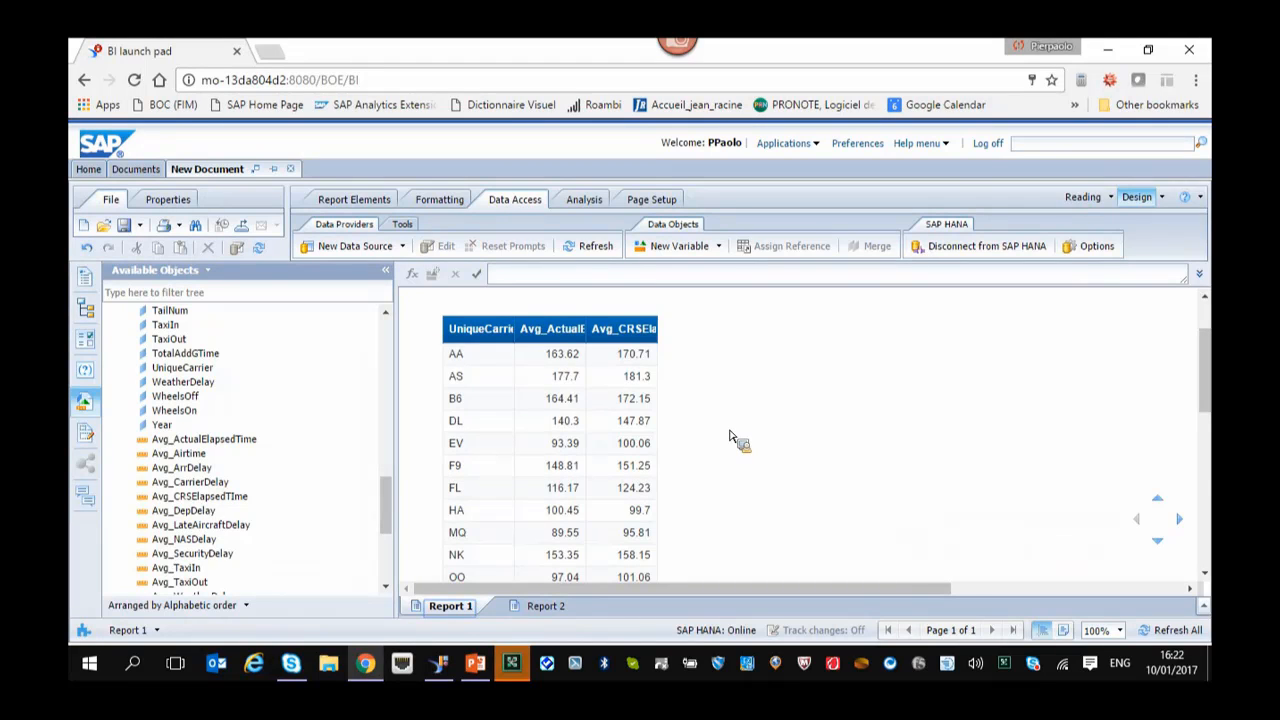
{"action": "left_click", "coordinate": [636, 362]}
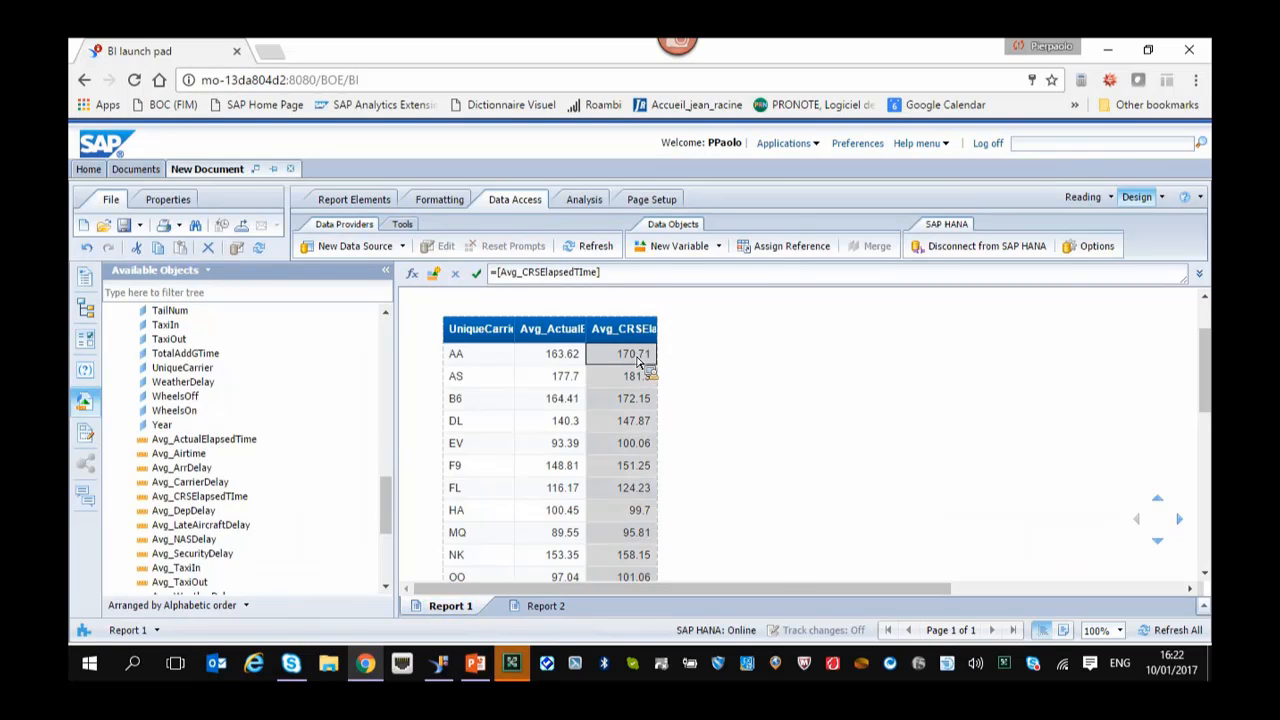
{"action": "right_click", "coordinate": [638, 362]}
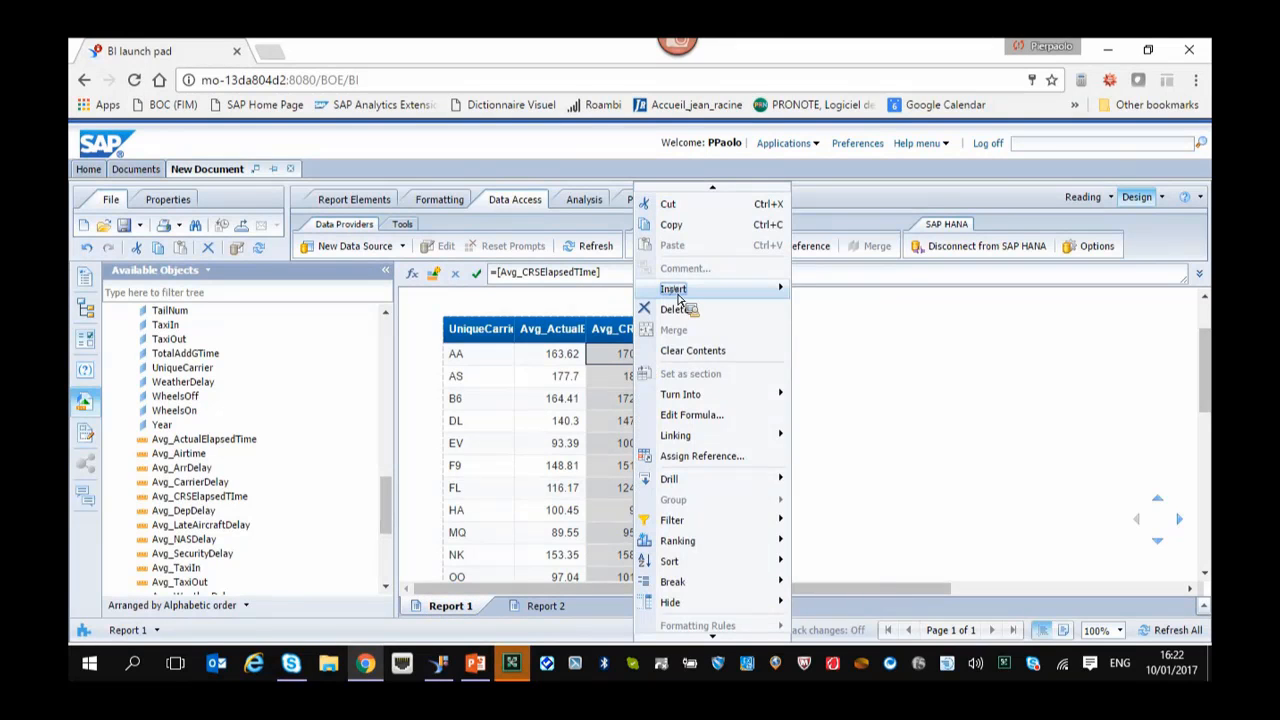
{"action": "mouse_move", "coordinate": [678, 296]}
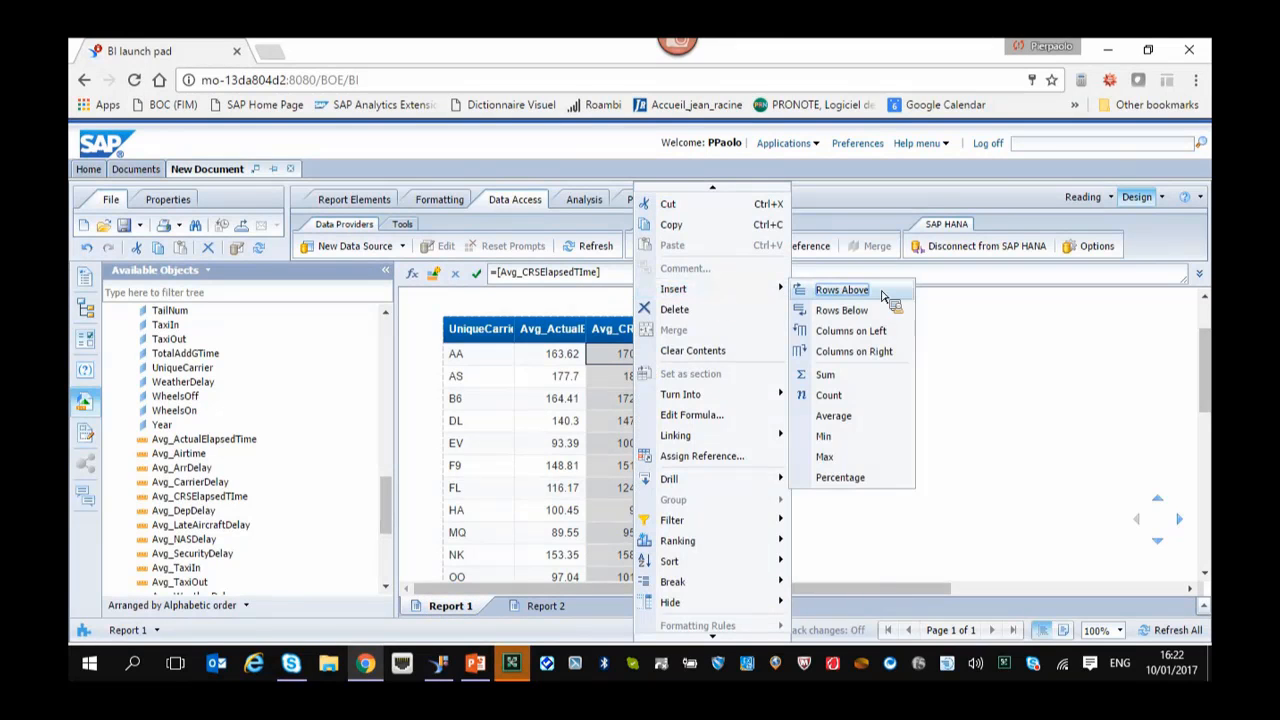
{"action": "left_click", "coordinate": [880, 352]}
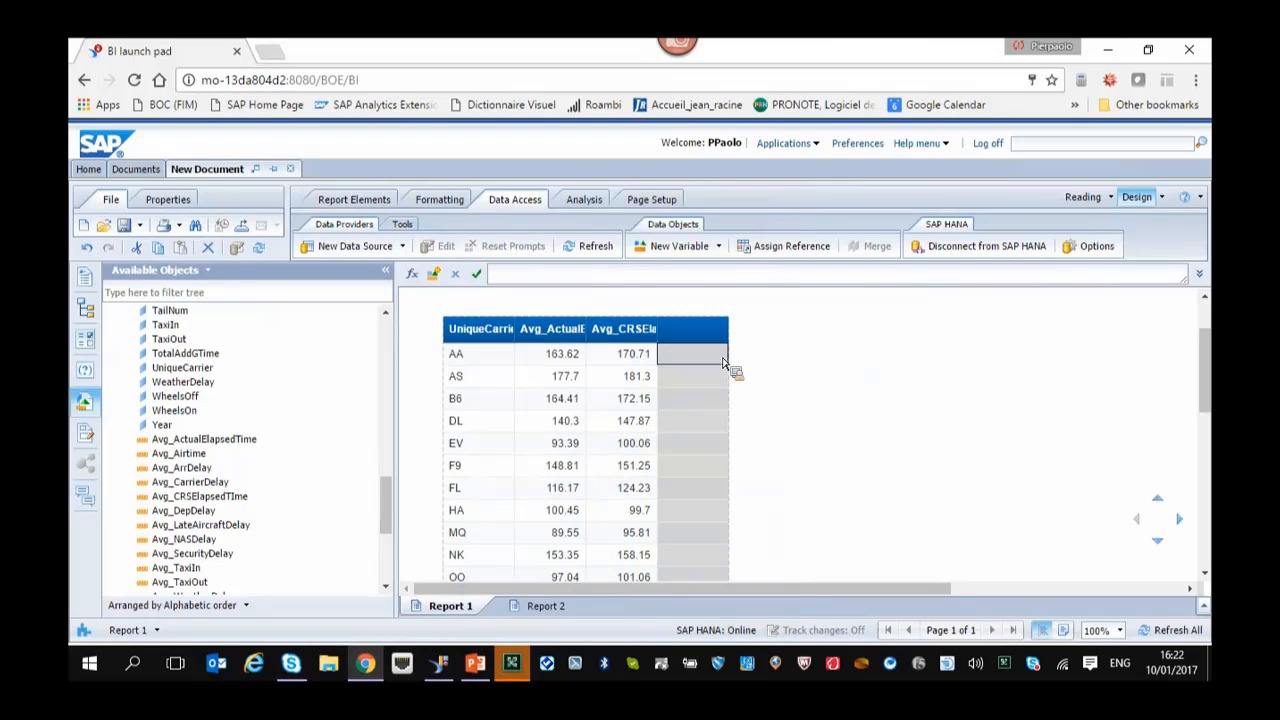
Give the new column the validated formula =[Avg_ActualElapsedTime]/[Avg_CRSElapsedTIme].
{"action": "left_click", "coordinate": [412, 274]}
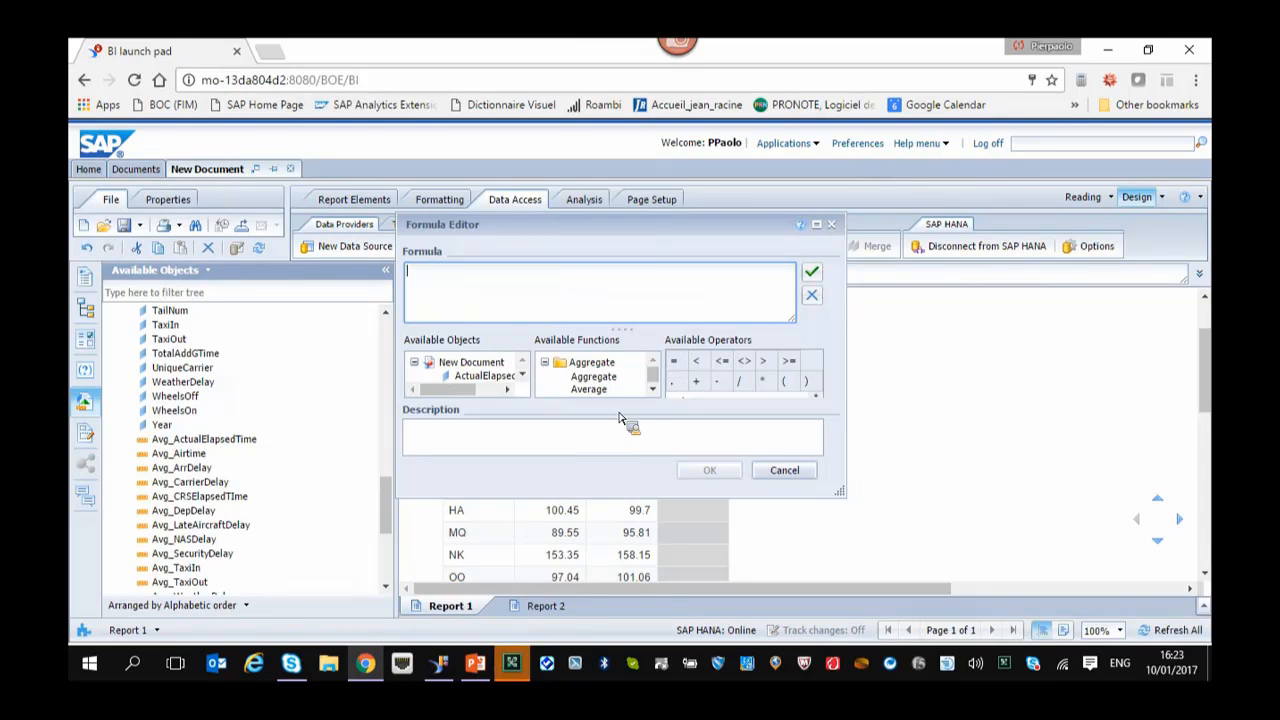
{"action": "left_click_drag", "start_coordinate": [842, 494], "coordinate": [912, 600]}
{"action": "scroll", "coordinate": [560, 392], "scroll_direction": "down", "scroll_amount": 2}
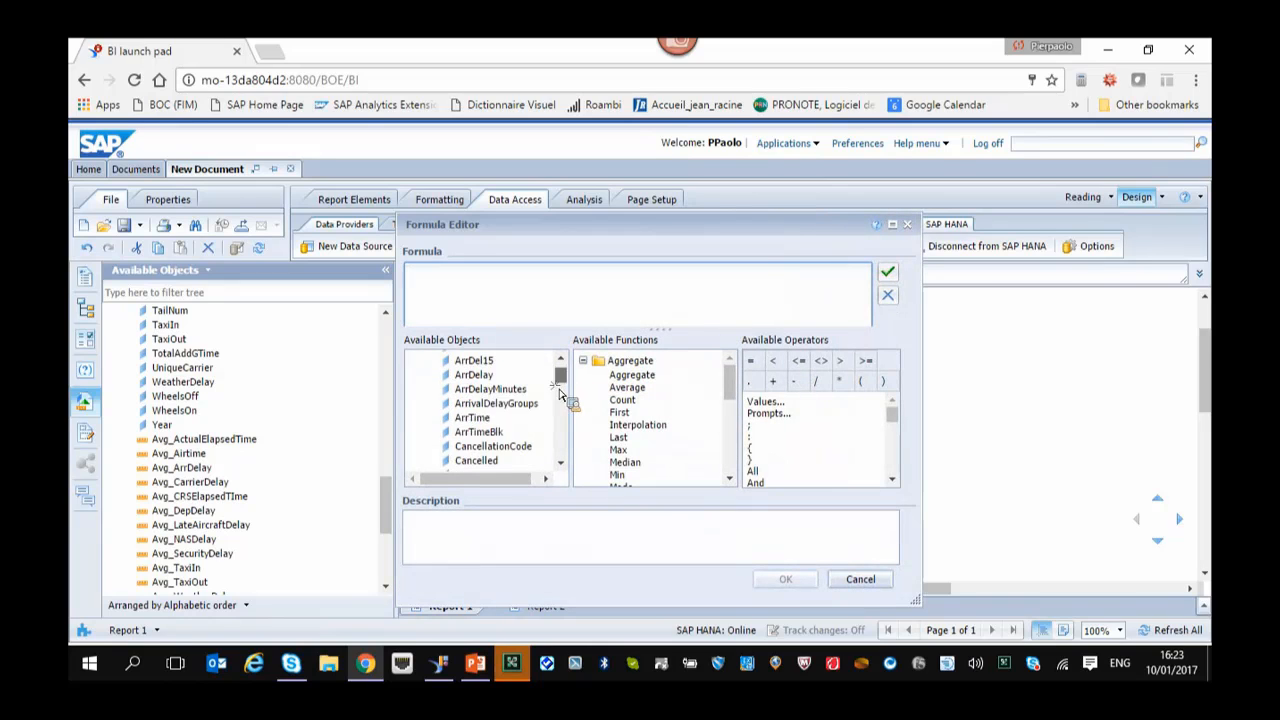
{"action": "left_click_drag", "start_coordinate": [560, 392], "coordinate": [560, 428]}
{"action": "left_click", "coordinate": [512, 386]}
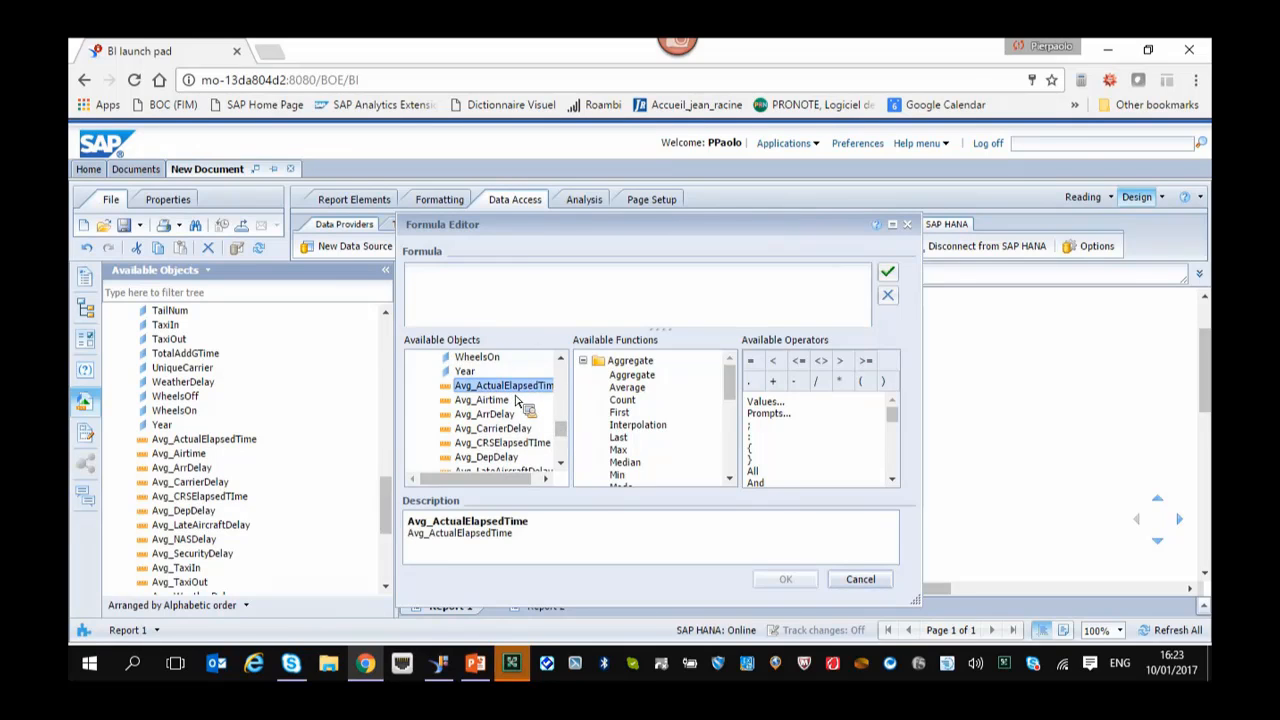
{"action": "double_click", "coordinate": [511, 386]}
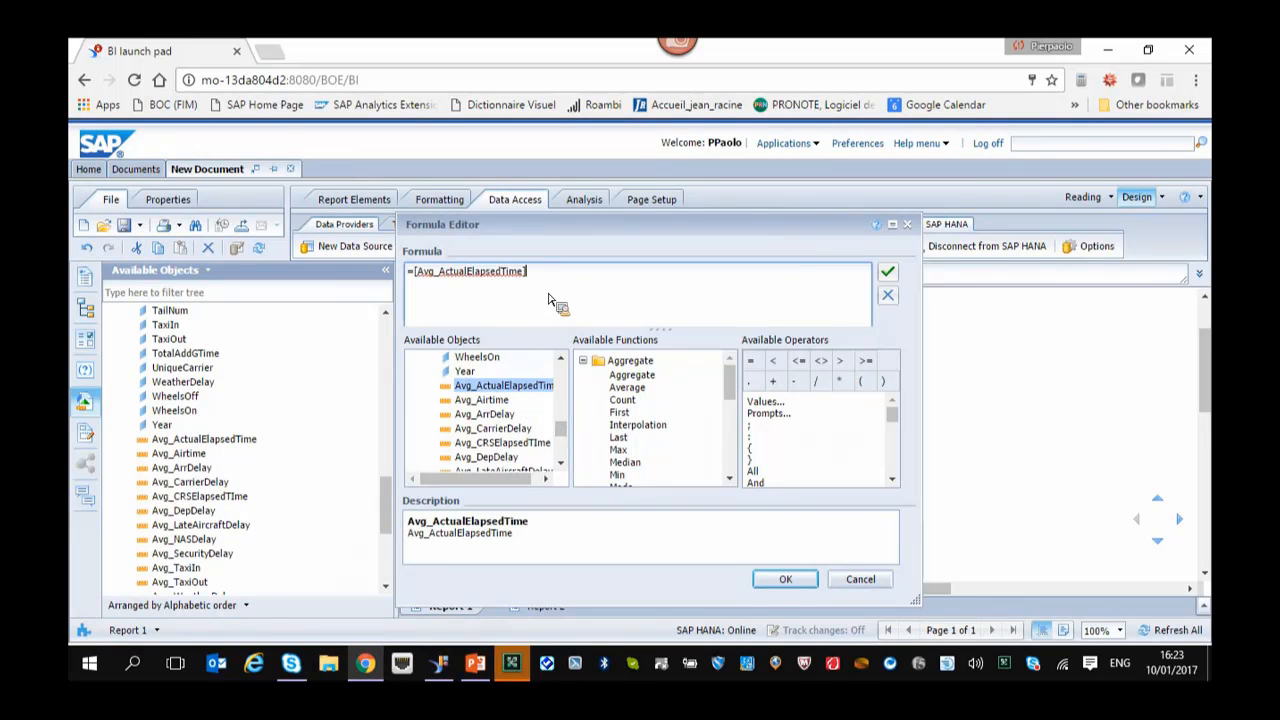
{"action": "type", "text": "/"}
{"action": "double_click", "coordinate": [510, 442]}
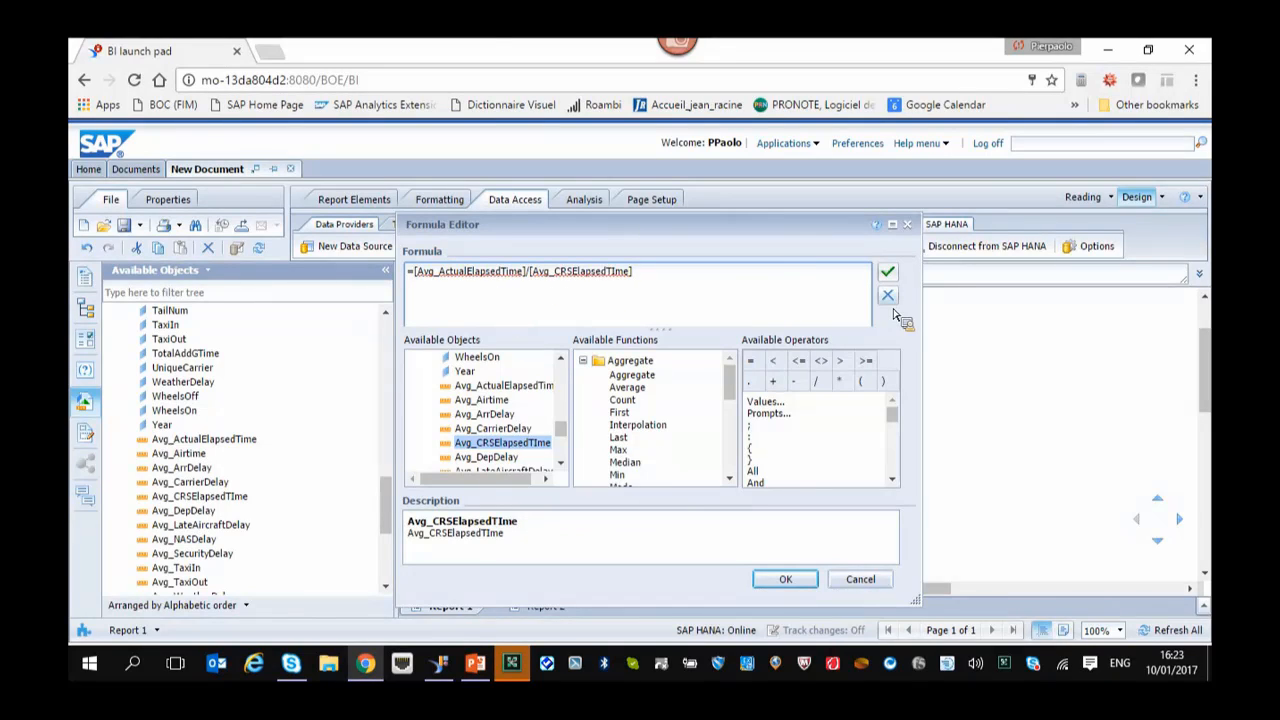
{"action": "left_click", "coordinate": [887, 272]}
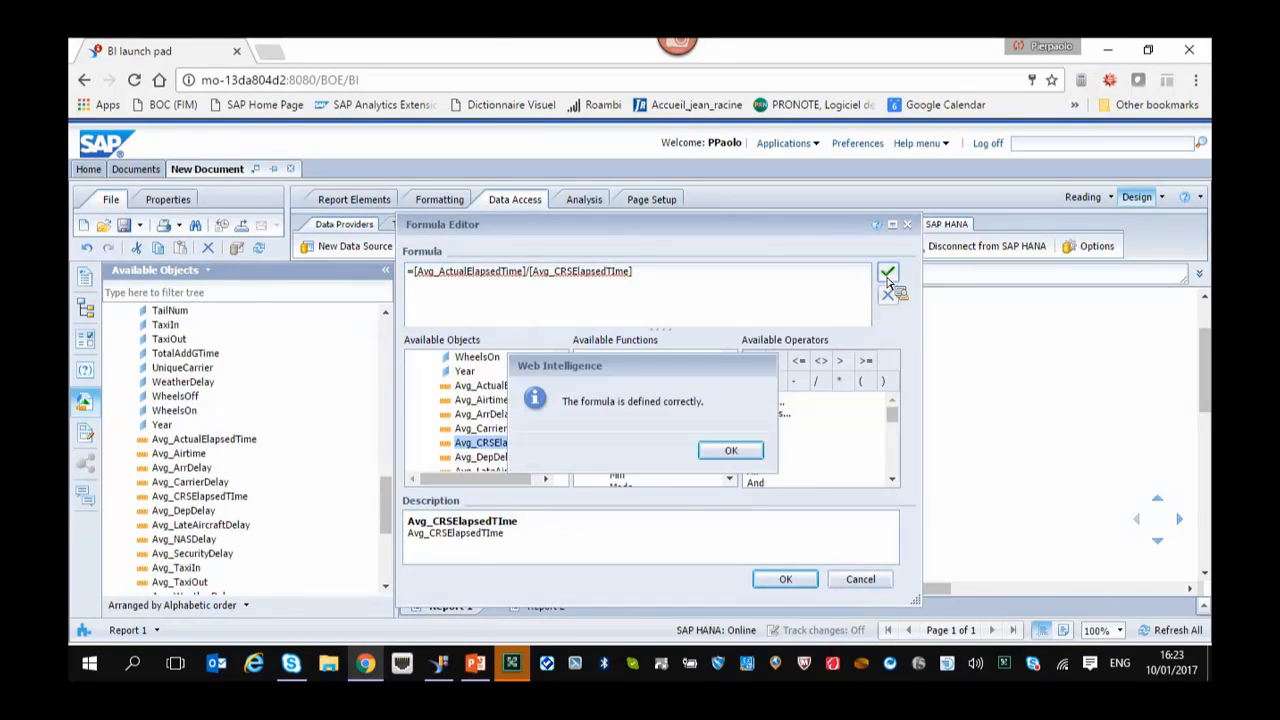
{"action": "left_click", "coordinate": [745, 458]}
{"action": "left_click", "coordinate": [785, 580]}
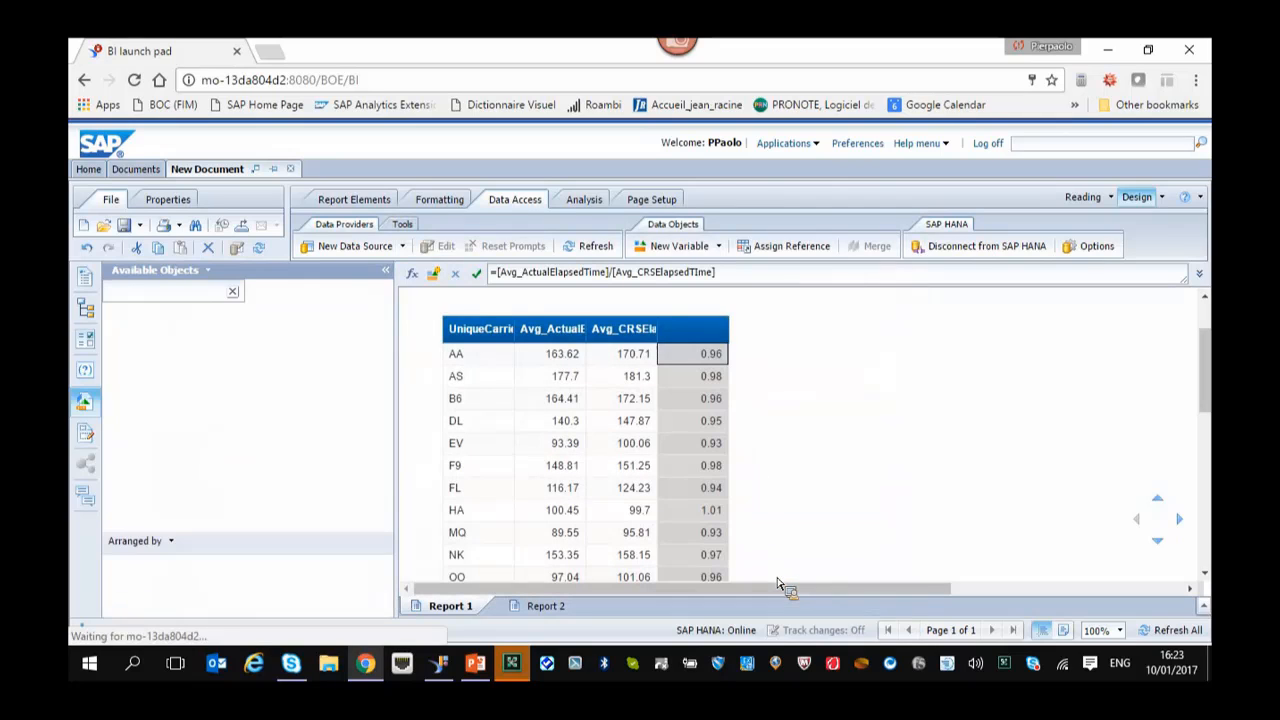
Title the new column's header Ratio.
{"action": "double_click", "coordinate": [690, 338]}
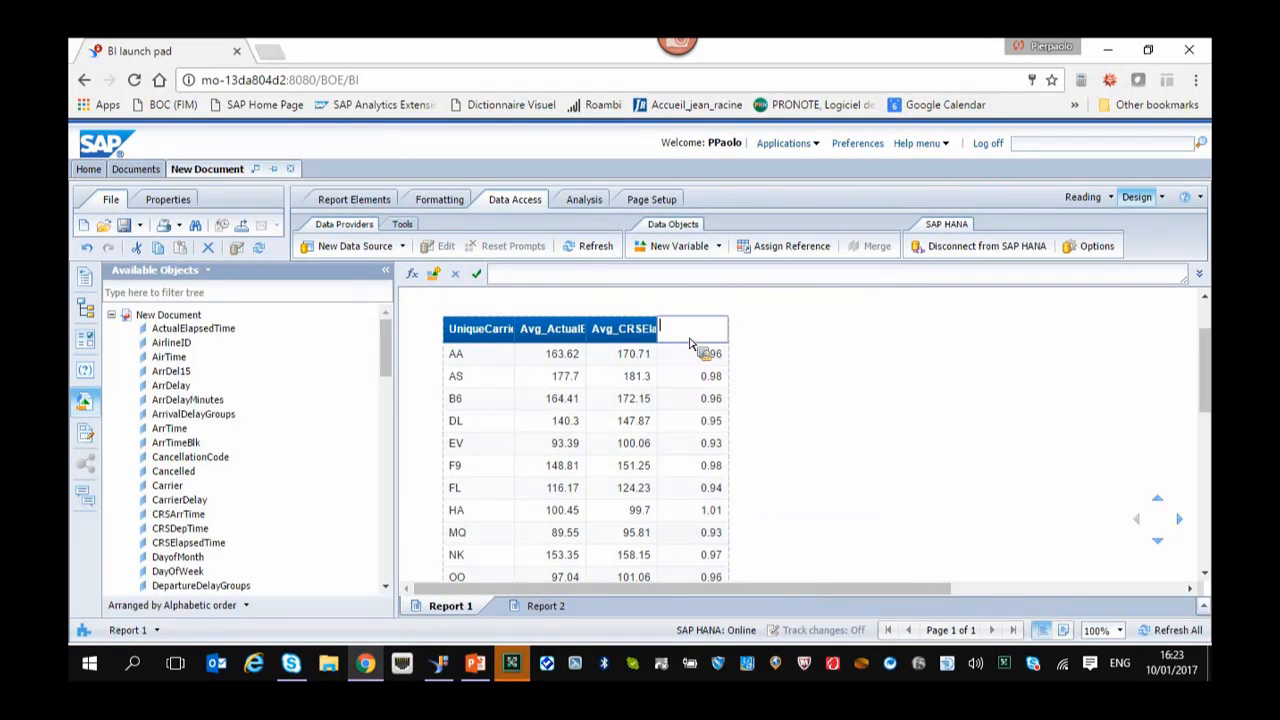
{"action": "type", "text": "ARti"}
{"action": "key", "text": "BackSpace"}
{"action": "key", "text": "BackSpace"}
{"action": "key", "text": "BackSpace"}
{"action": "key", "text": "BackSpace"}
{"action": "type", "text": "Ratio"}
{"action": "key", "text": "Return"}
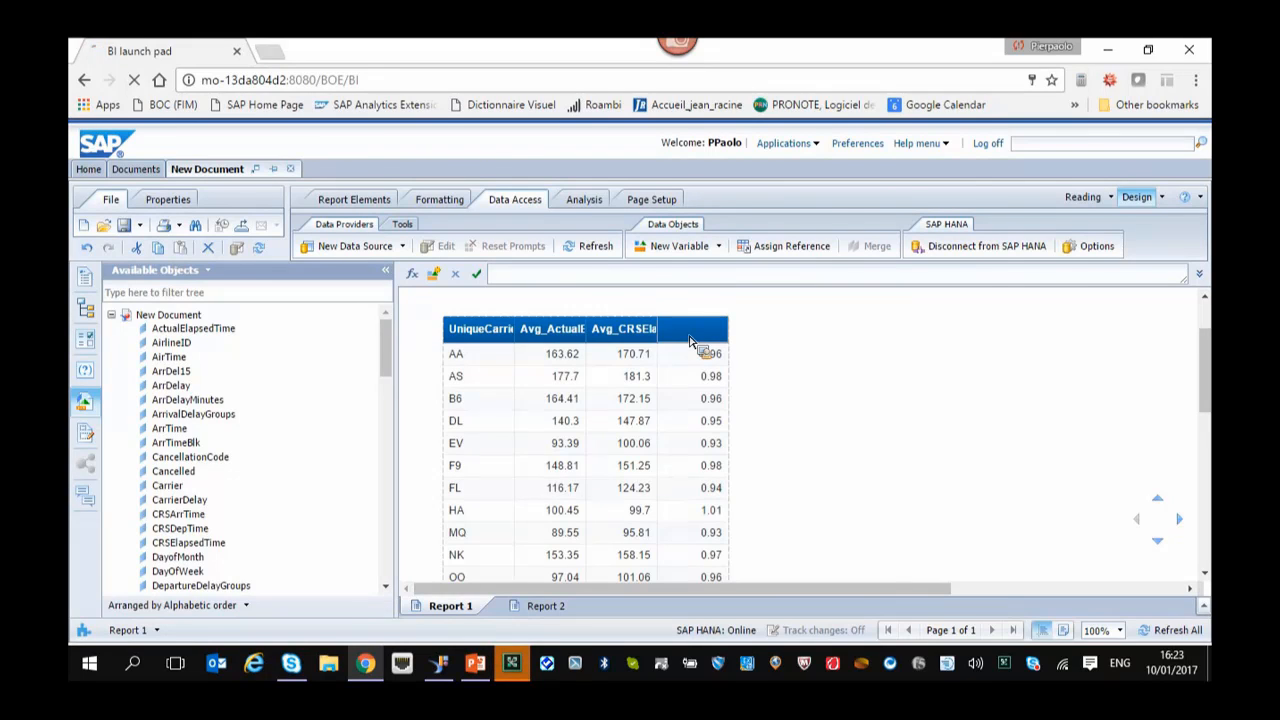
Apply a custom number format with 18 decimal places for positive values to the Ratio column.
{"action": "left_click", "coordinate": [698, 357]}
{"action": "right_click", "coordinate": [698, 357]}
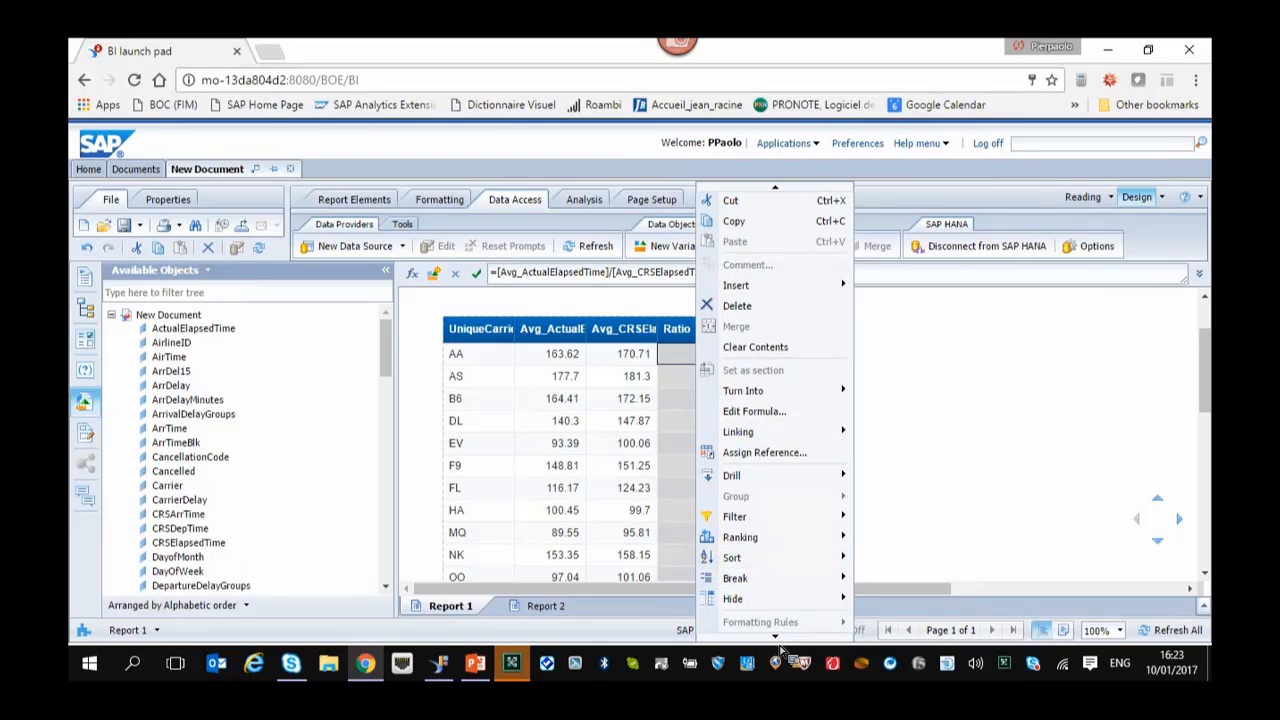
{"action": "left_click", "coordinate": [760, 614]}
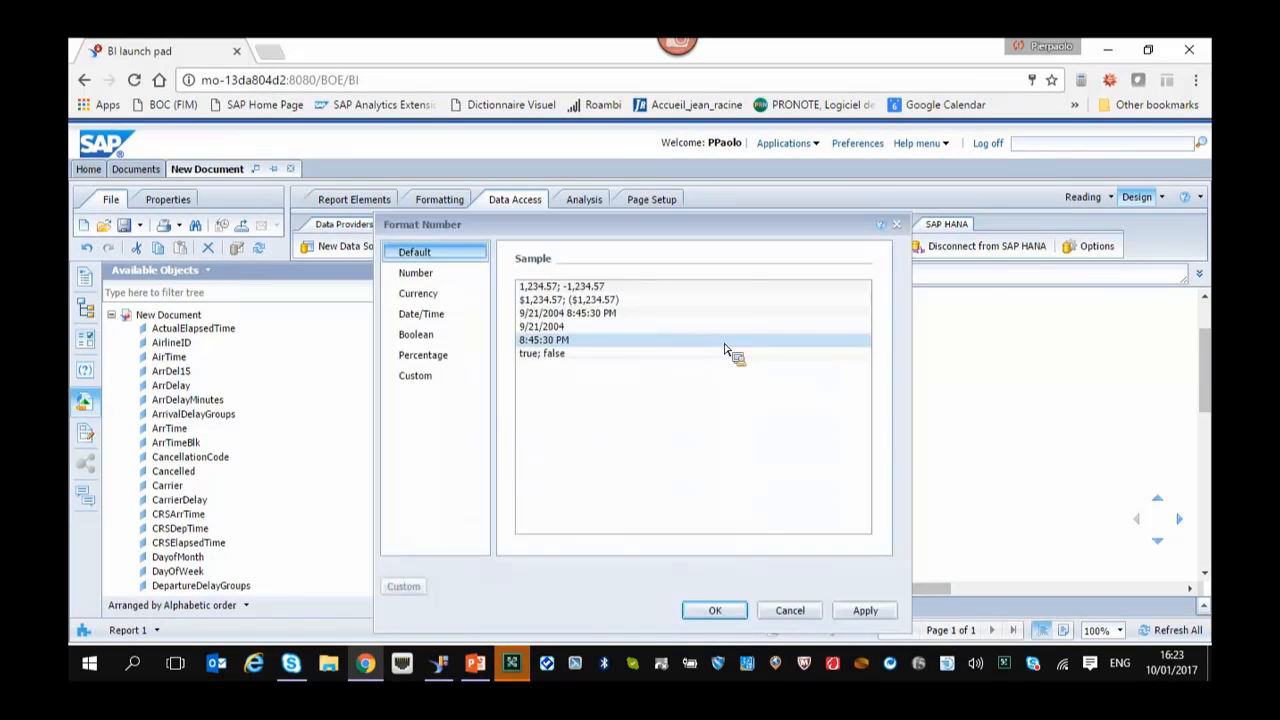
{"action": "left_click", "coordinate": [415, 375]}
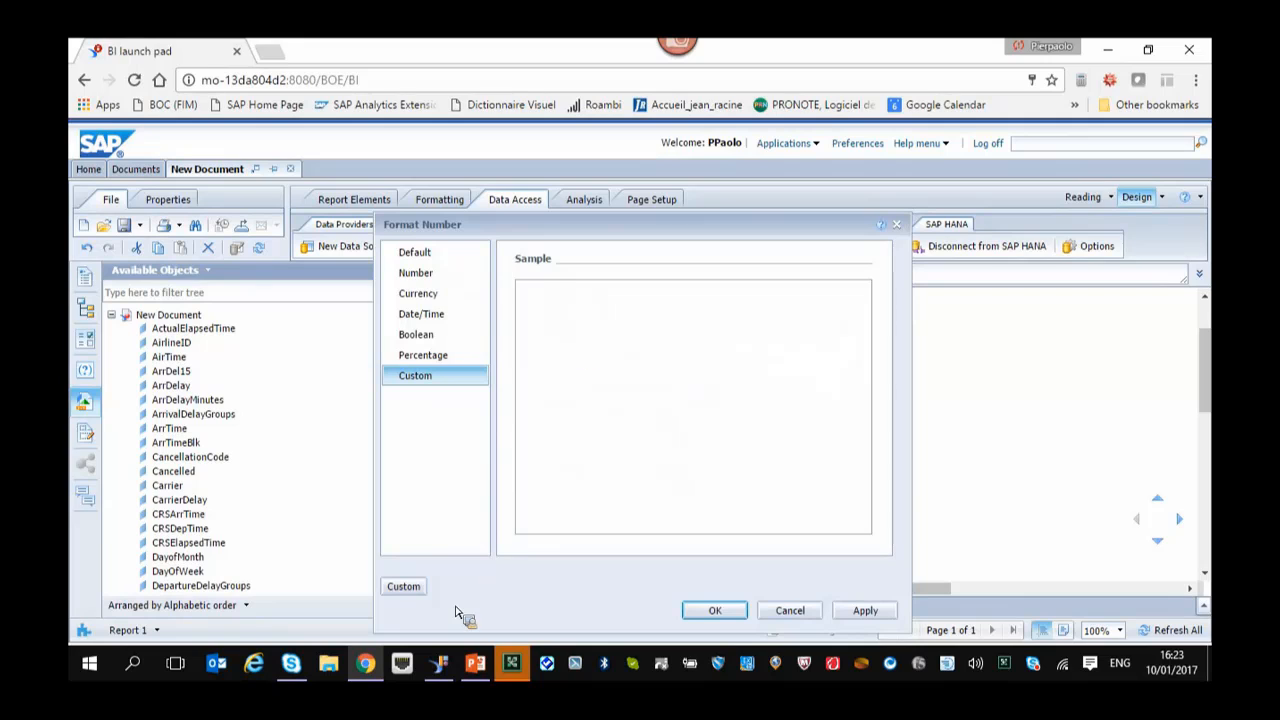
{"action": "left_click", "coordinate": [405, 587]}
{"action": "left_click", "coordinate": [565, 399]}
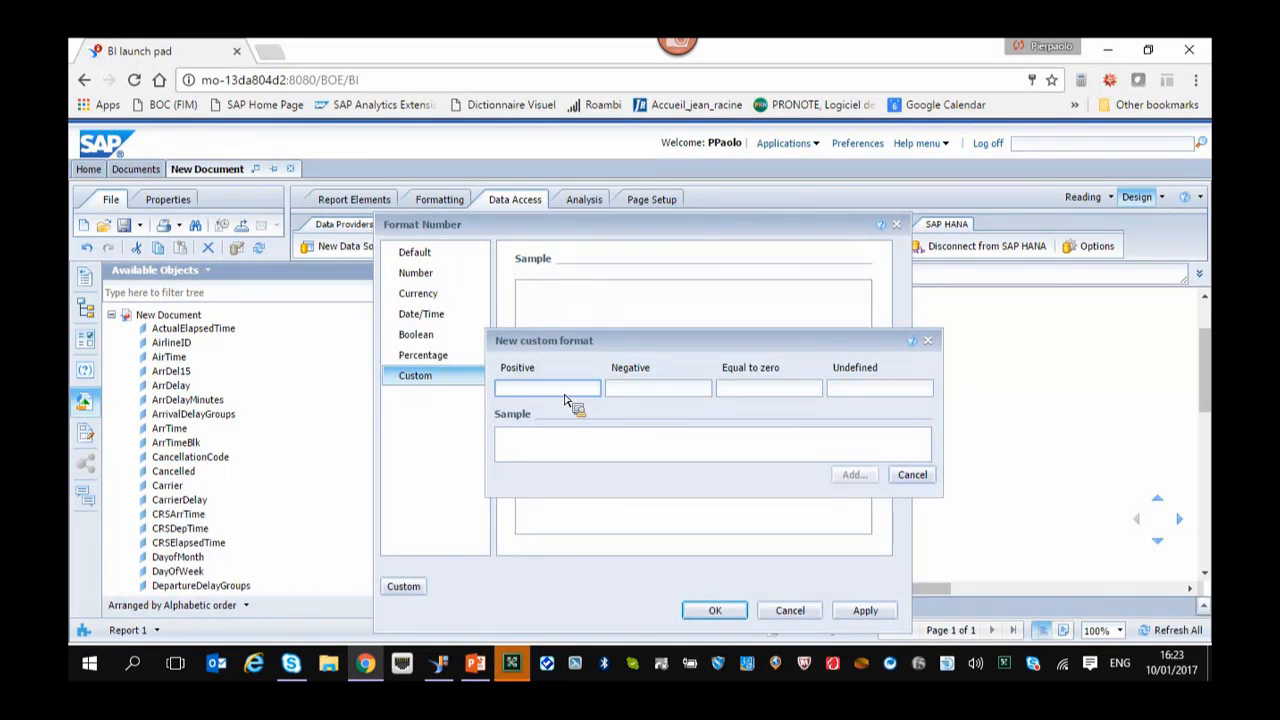
{"action": "type", "text": "0.0000000"}
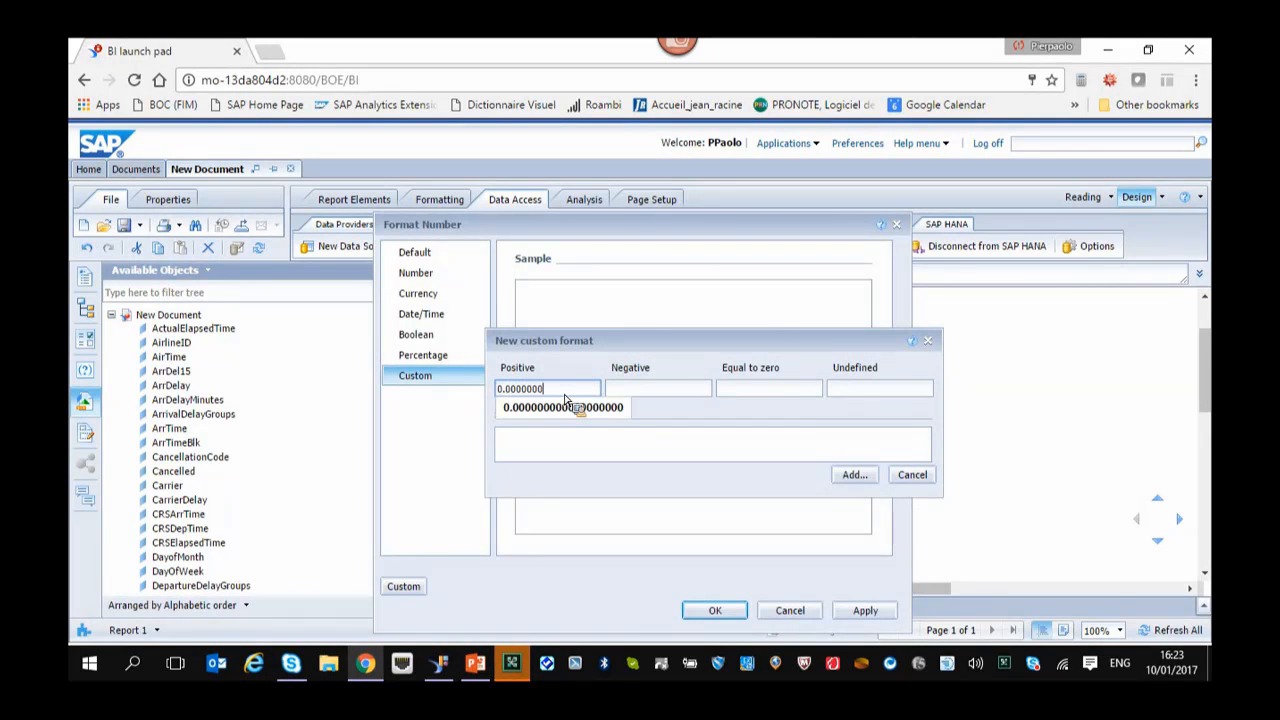
{"action": "type", "text": "0000000000000000"}
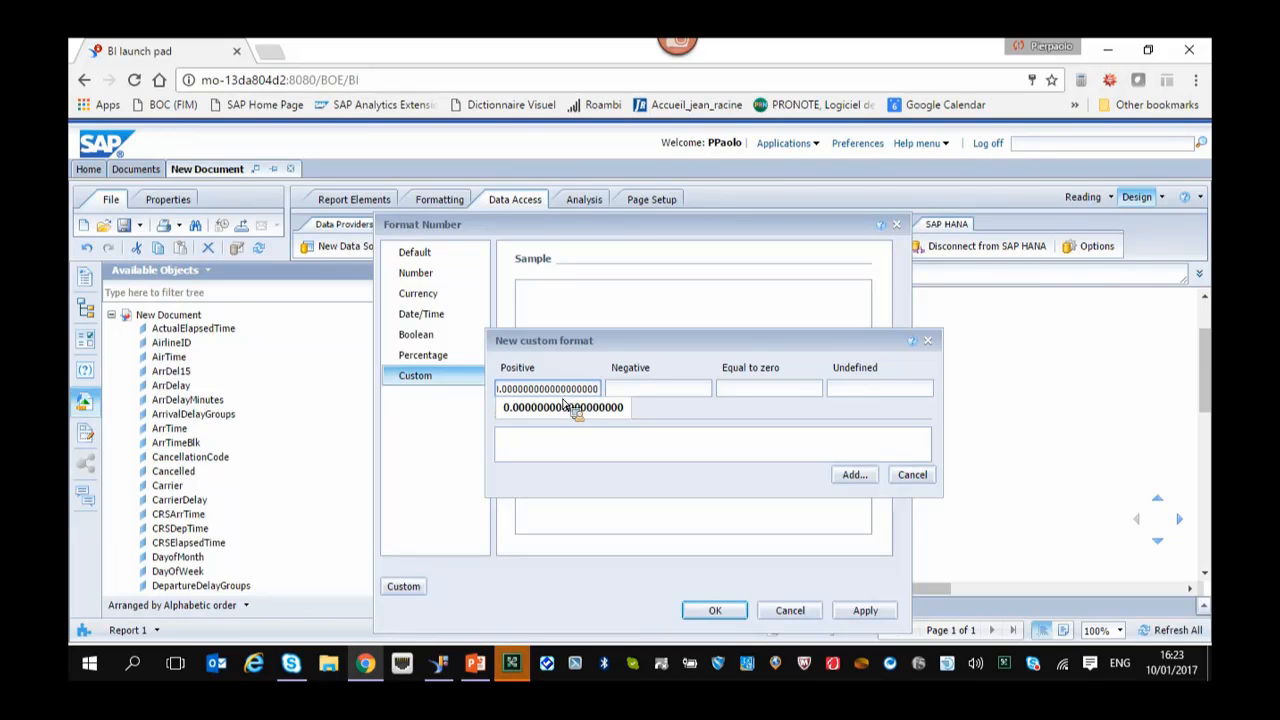
{"action": "left_click", "coordinate": [866, 480]}
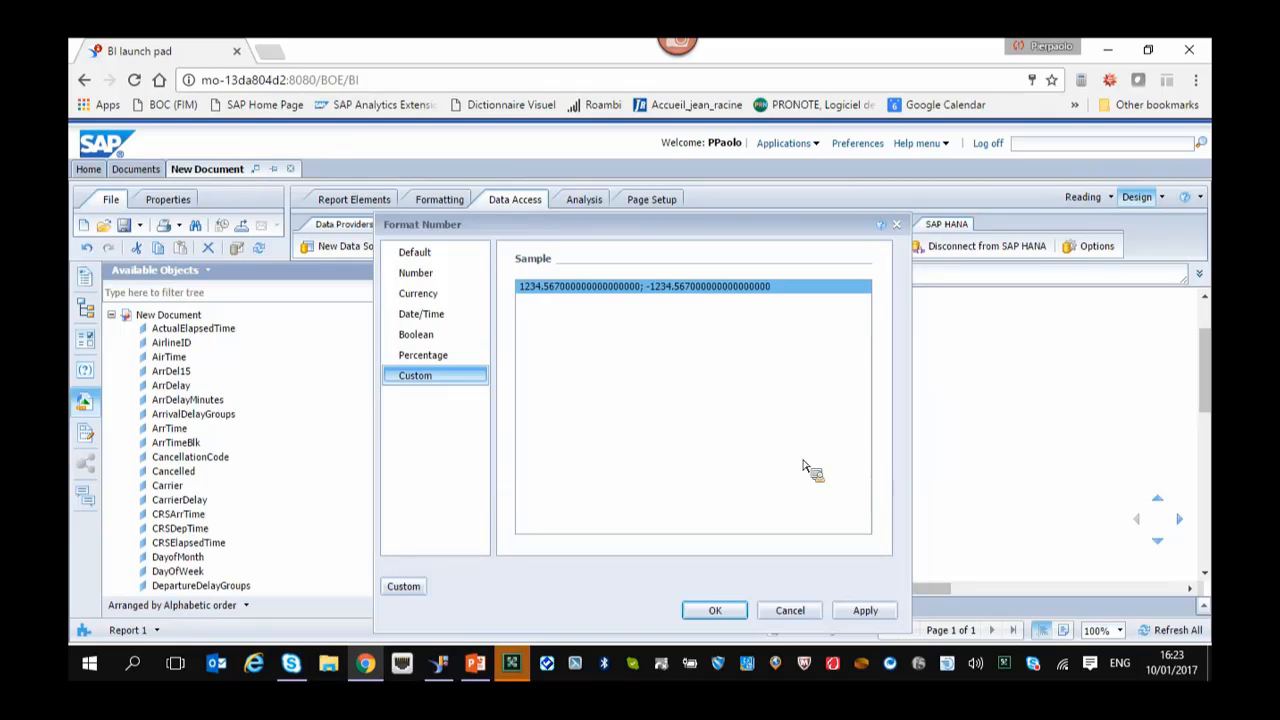
{"action": "left_click", "coordinate": [733, 611]}
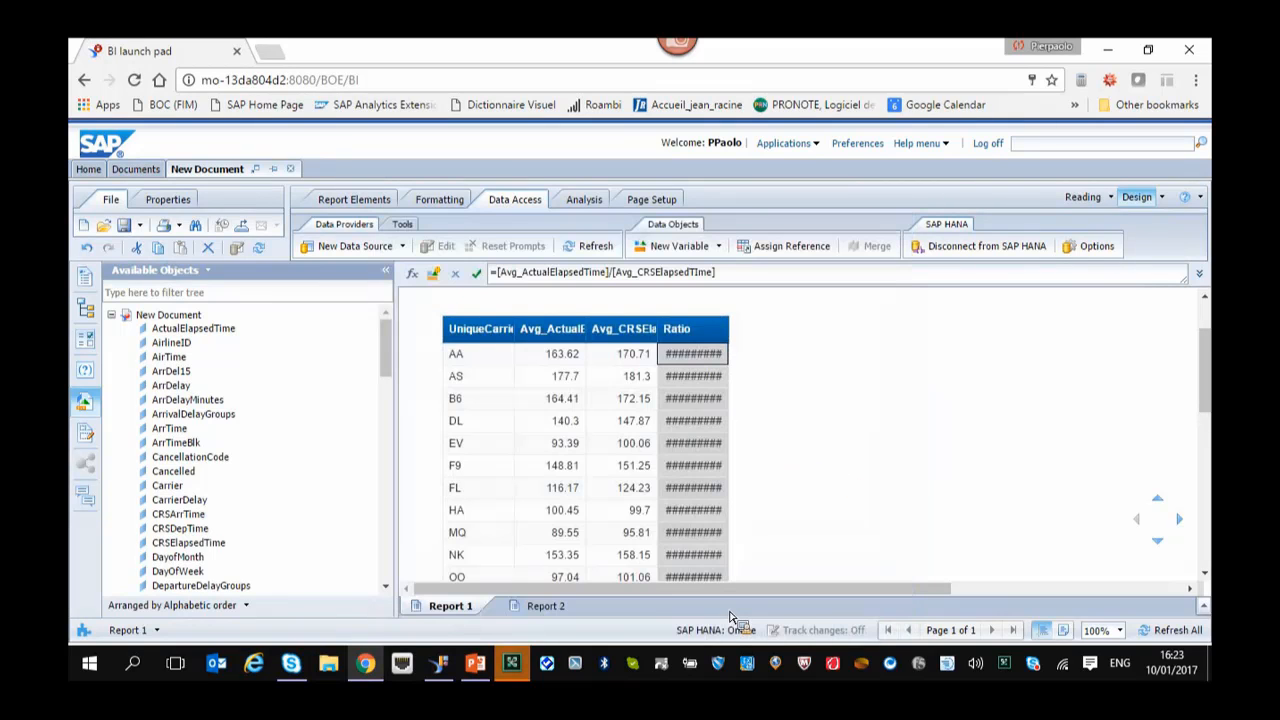
Autofit the Ratio column's width to its formatted values.
{"action": "left_click", "coordinate": [733, 362]}
{"action": "double_click", "coordinate": [729, 365]}
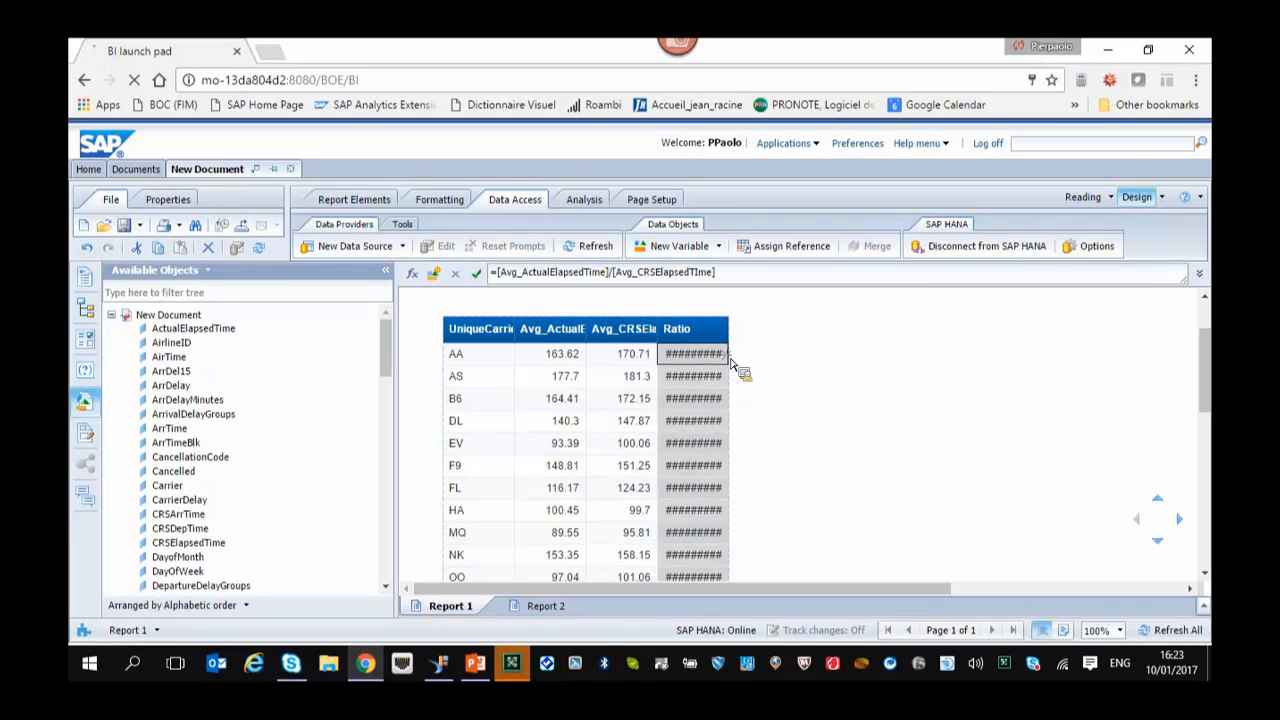
{"action": "left_click", "coordinate": [925, 403]}
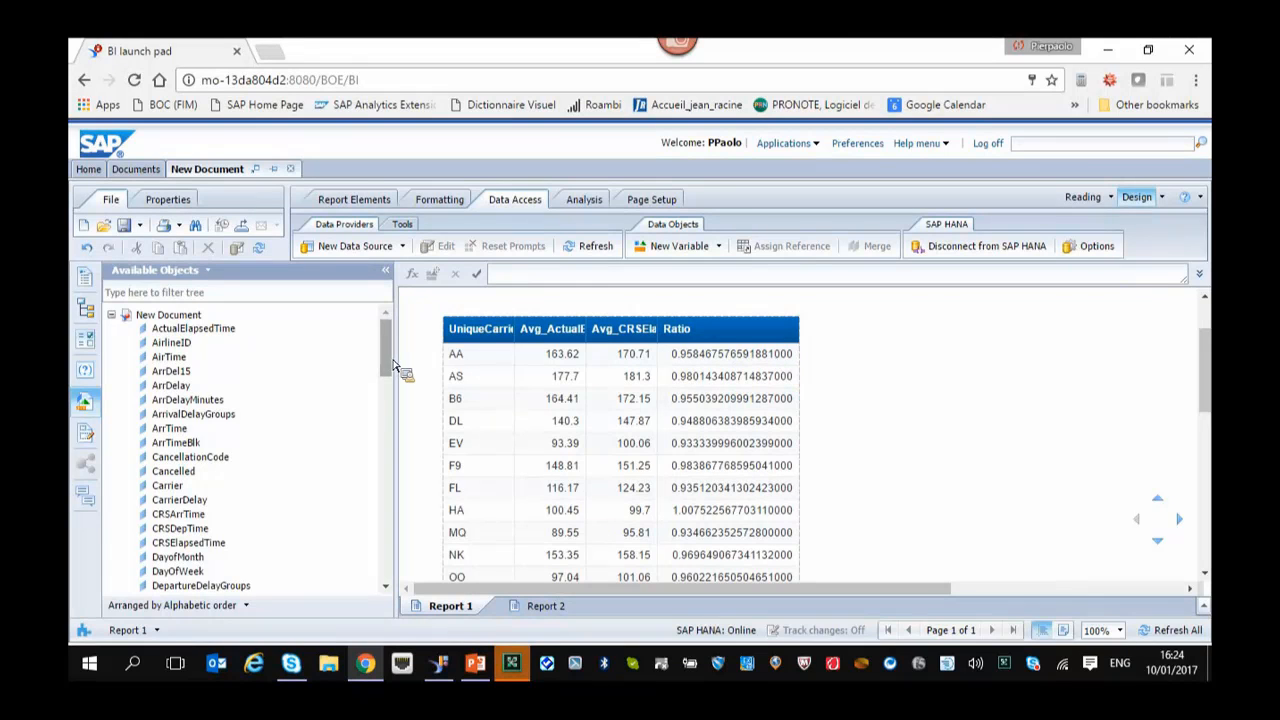
Change the type of the Avg_ActualElapsedTime measure to Decimal.
{"action": "left_click_drag", "start_coordinate": [393, 365], "coordinate": [393, 547]}
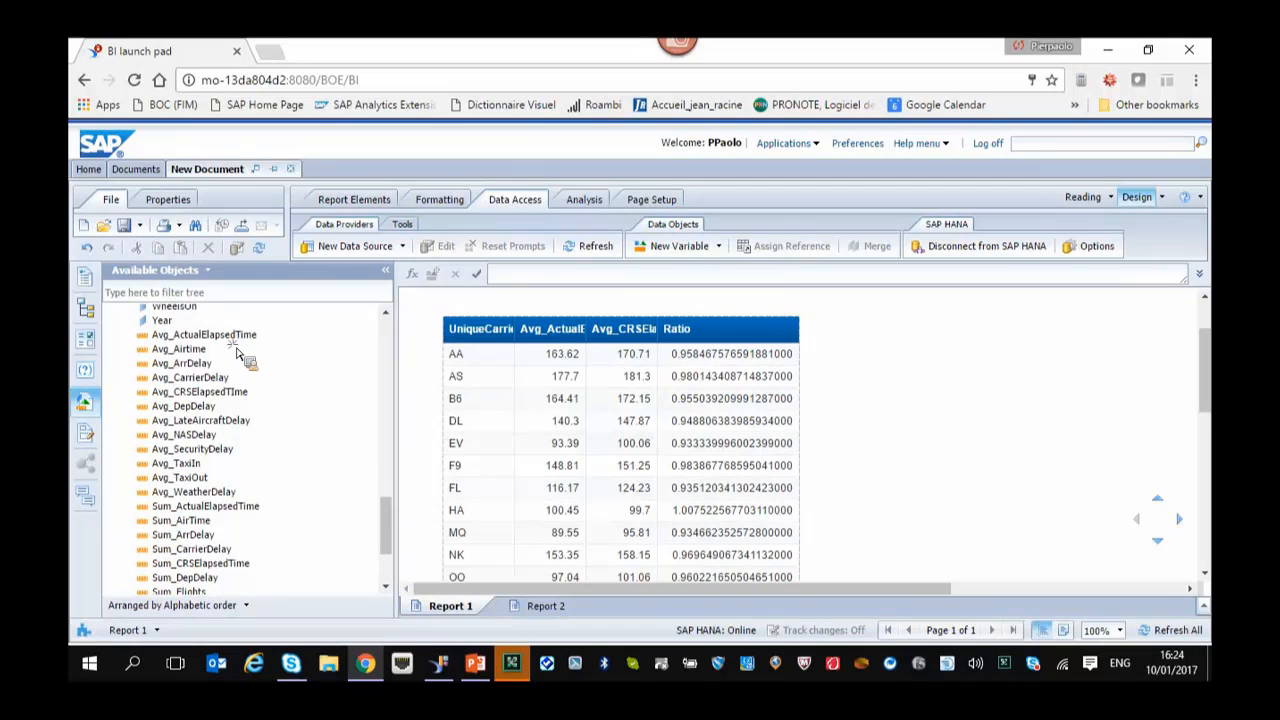
{"action": "left_click", "coordinate": [238, 338]}
{"action": "right_click", "coordinate": [238, 338]}
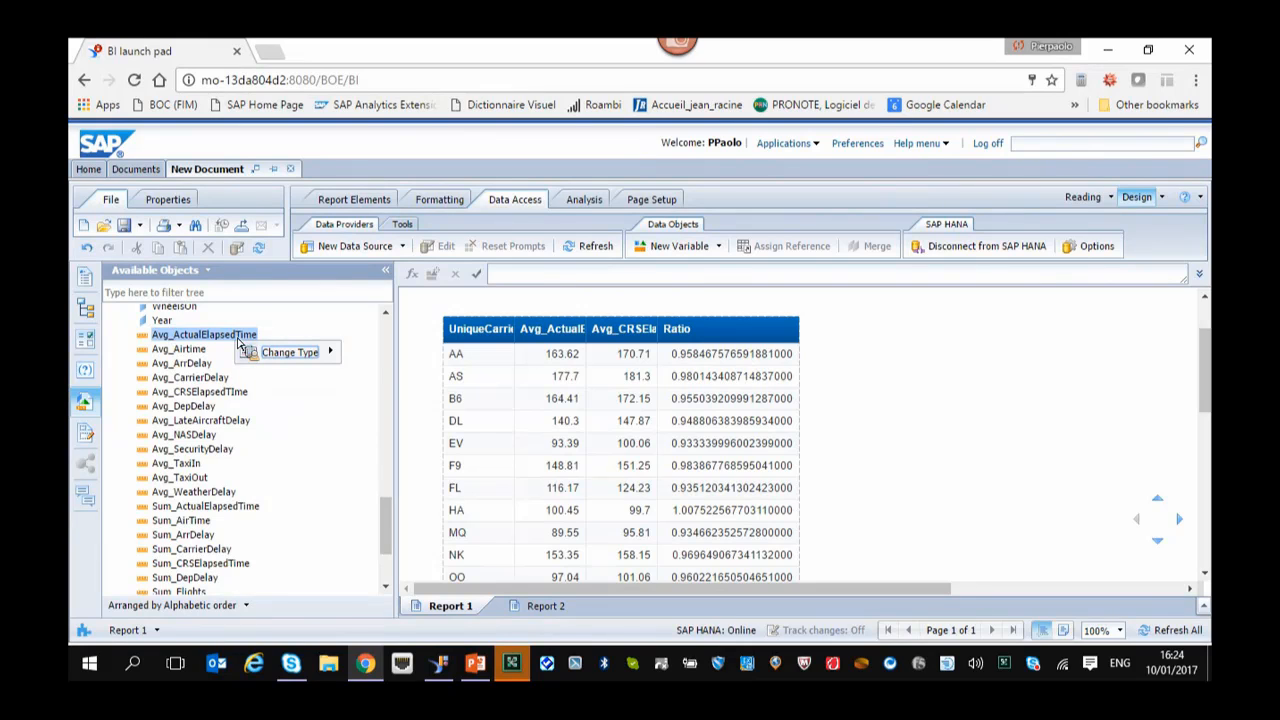
{"action": "mouse_move", "coordinate": [296, 355]}
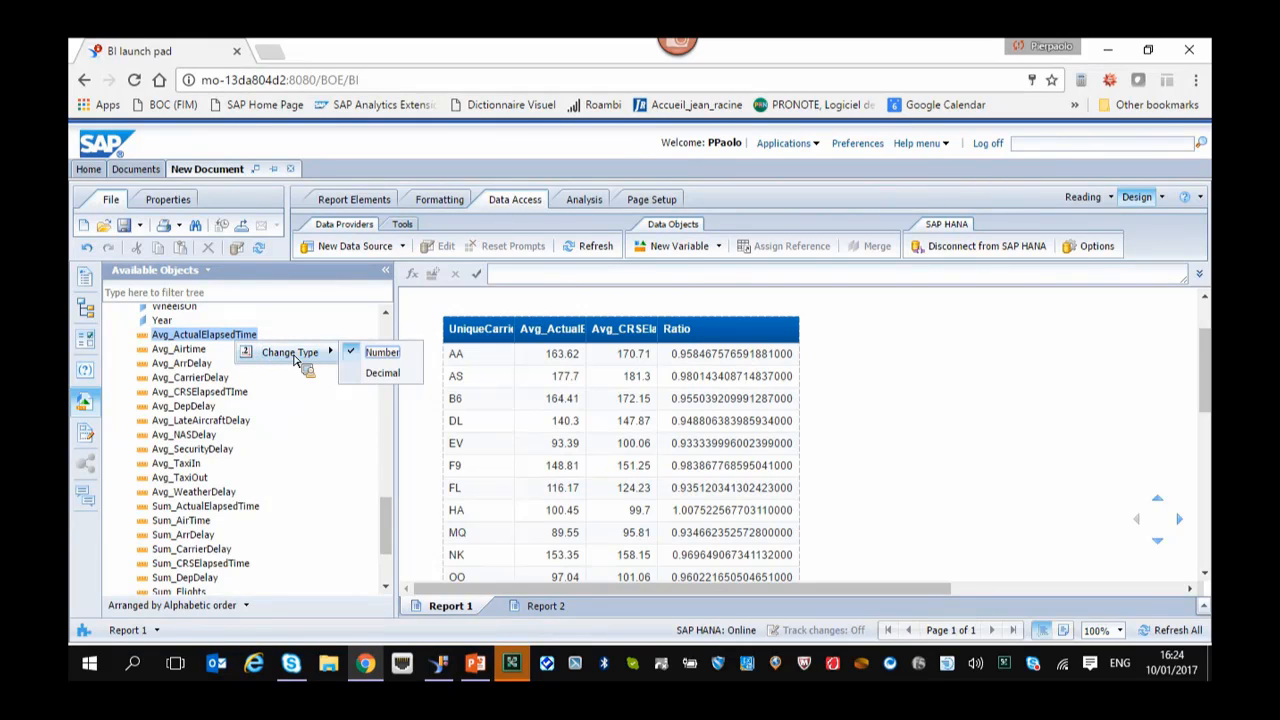
{"action": "left_click", "coordinate": [398, 374]}
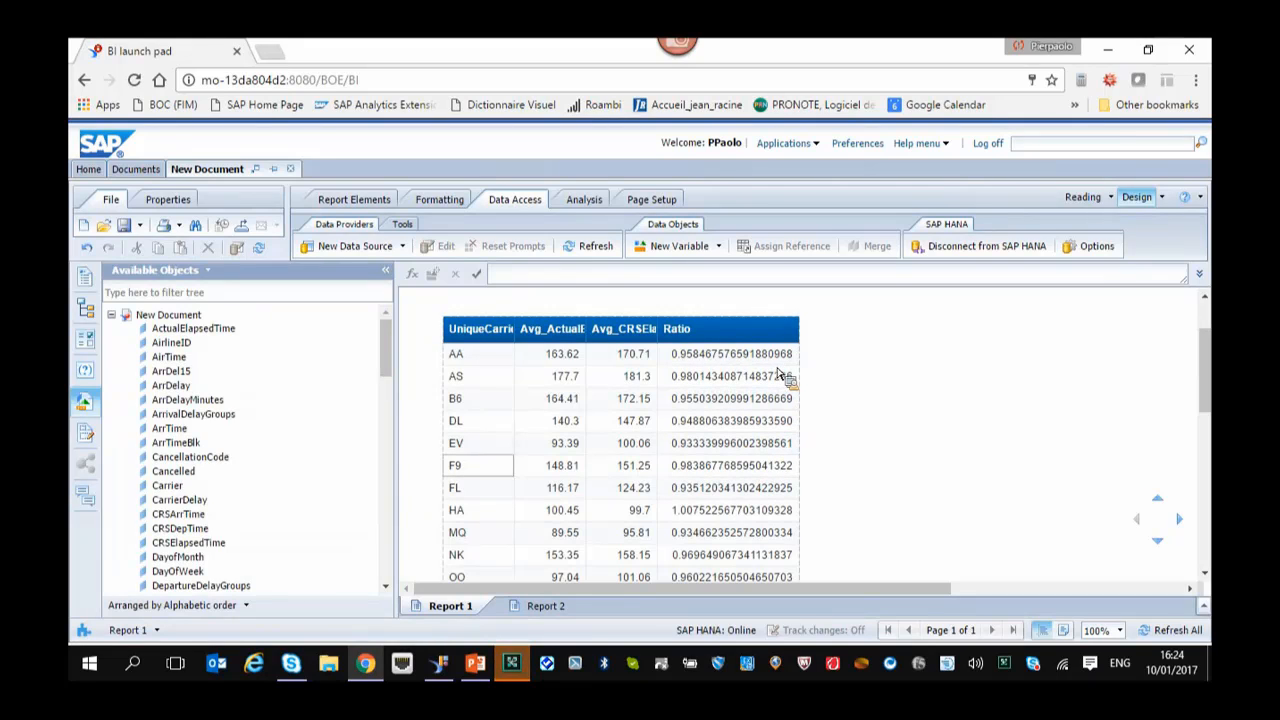
Switch the type of the Avg_ActualElapsedTime measure back to Number.
{"action": "scroll", "coordinate": [186, 506], "scroll_direction": "down", "scroll_amount": 2}
{"action": "scroll", "coordinate": [186, 510], "scroll_direction": "down", "scroll_amount": 10}
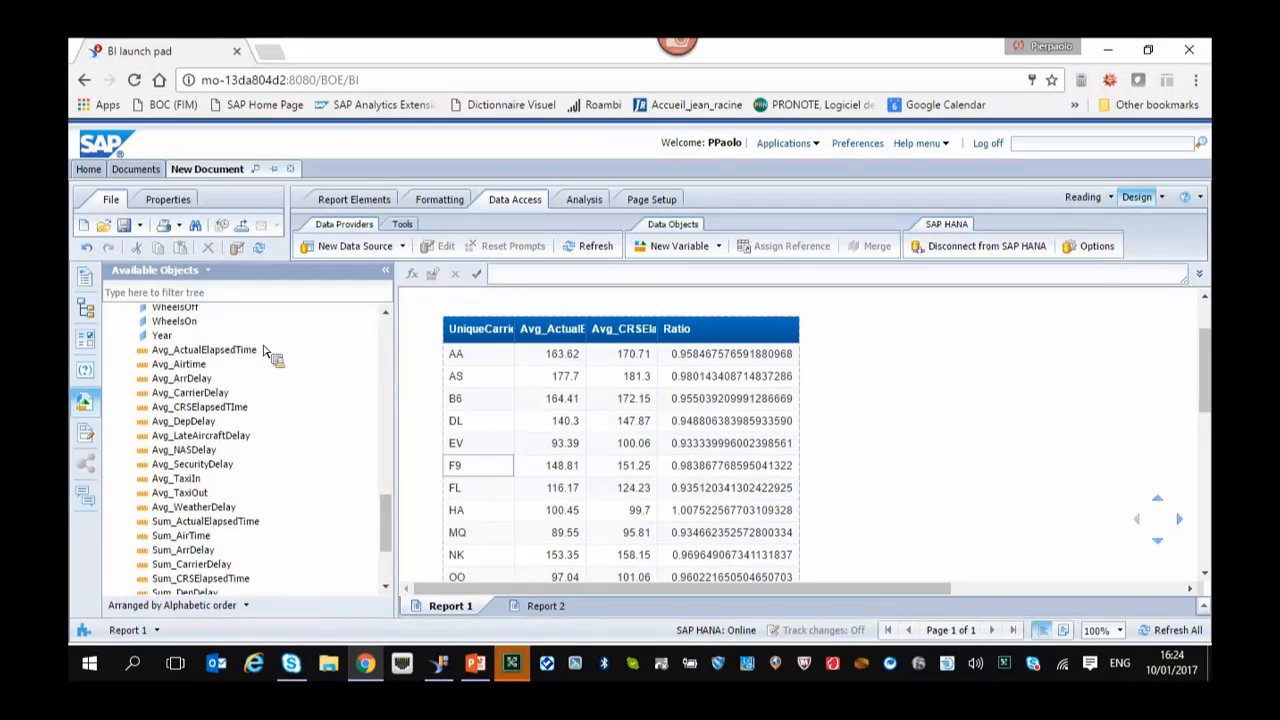
{"action": "left_click", "coordinate": [258, 354]}
{"action": "right_click", "coordinate": [250, 356]}
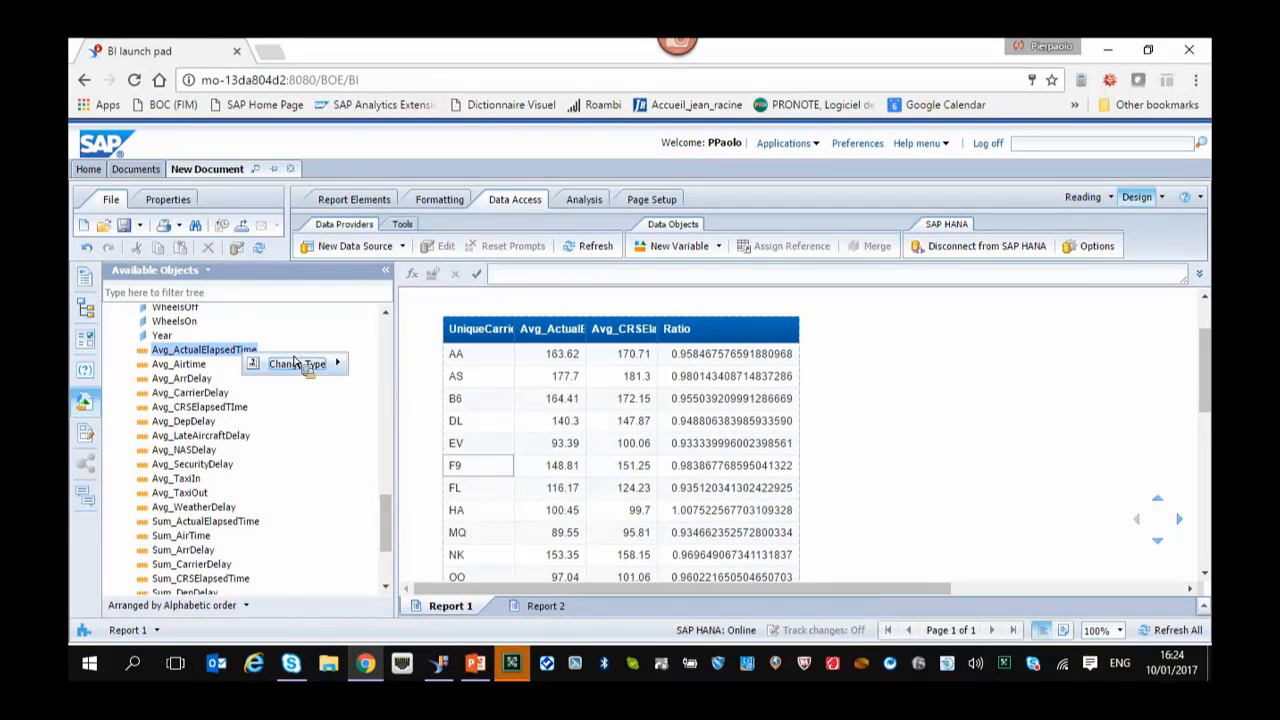
{"action": "mouse_move", "coordinate": [323, 378]}
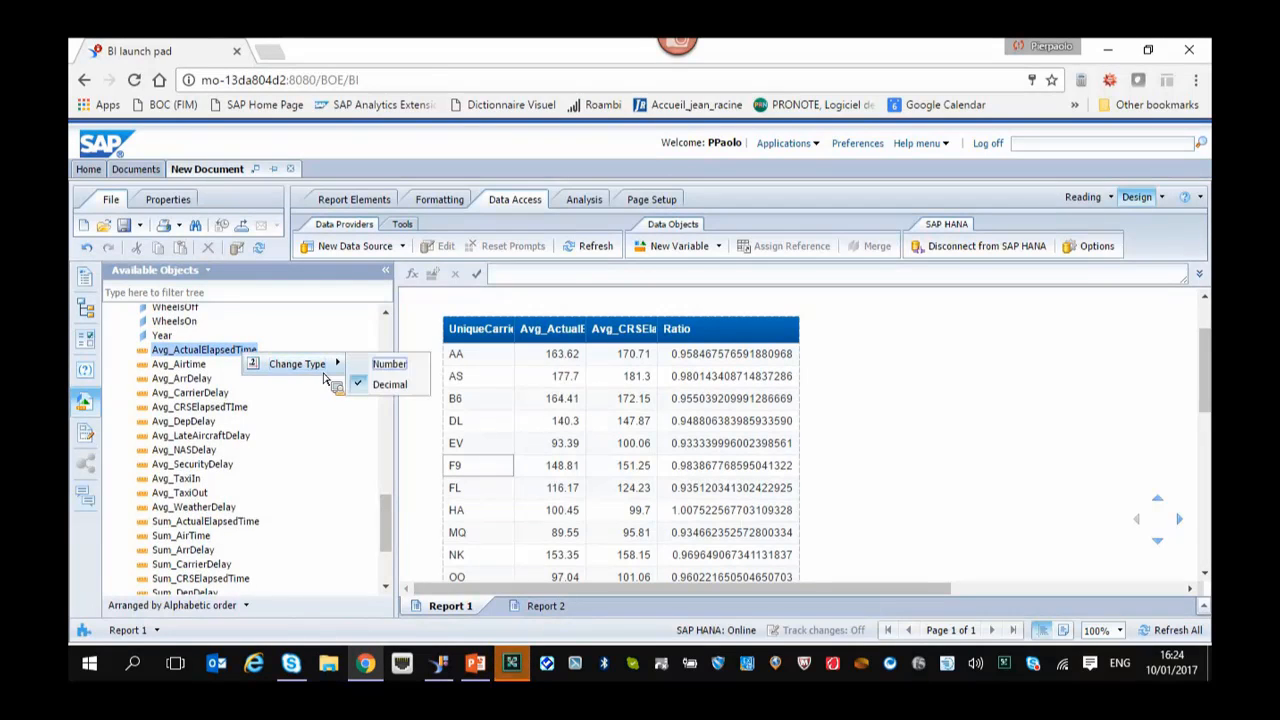
{"action": "left_click", "coordinate": [388, 365]}
Set the Avg_ActualElapsedTime measure to the Decimal type again.
{"action": "scroll", "coordinate": [280, 437], "scroll_direction": "down", "scroll_amount": 10}
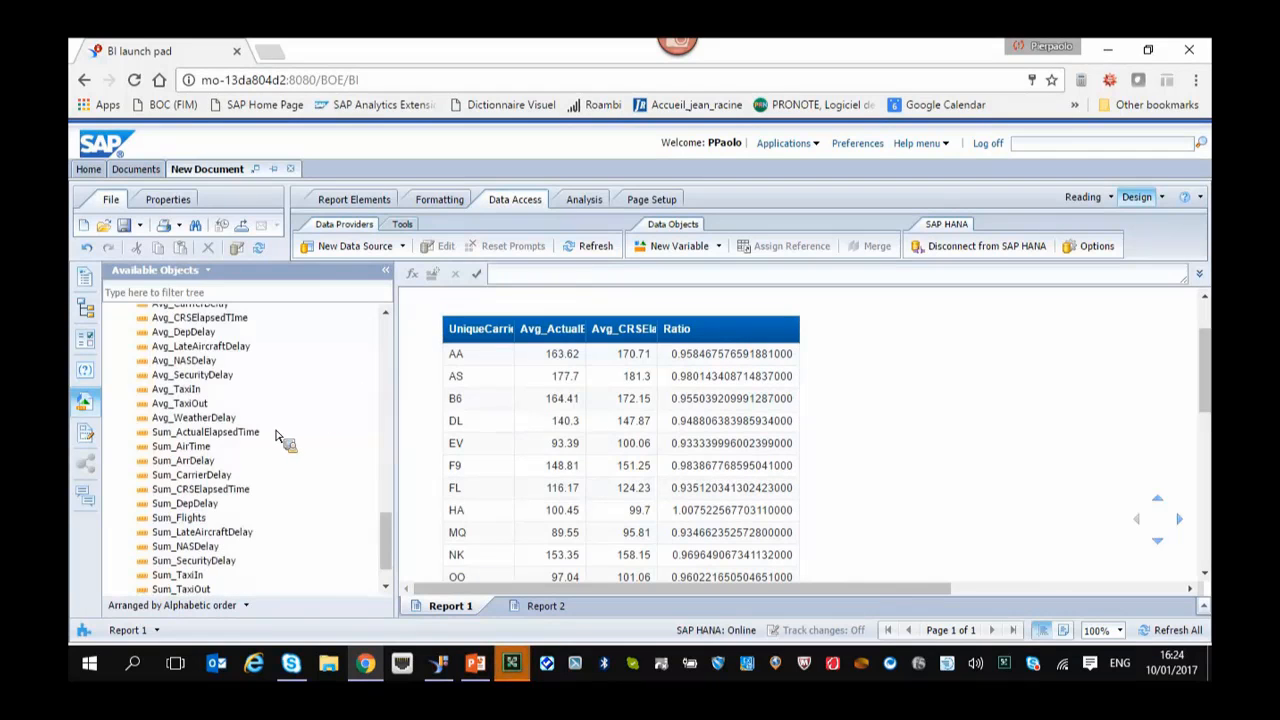
{"action": "scroll", "coordinate": [234, 366], "scroll_direction": "up", "scroll_amount": 4}
{"action": "right_click", "coordinate": [244, 443]}
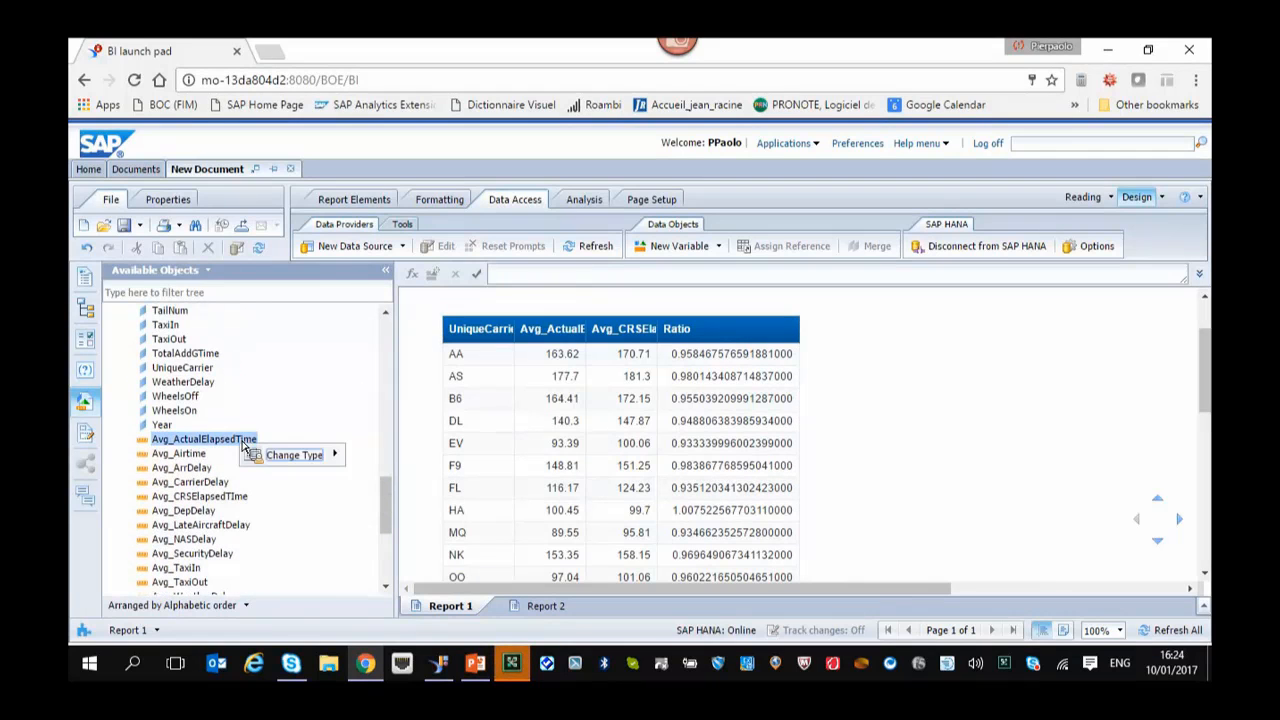
{"action": "mouse_move", "coordinate": [286, 456]}
{"action": "left_click", "coordinate": [390, 476]}
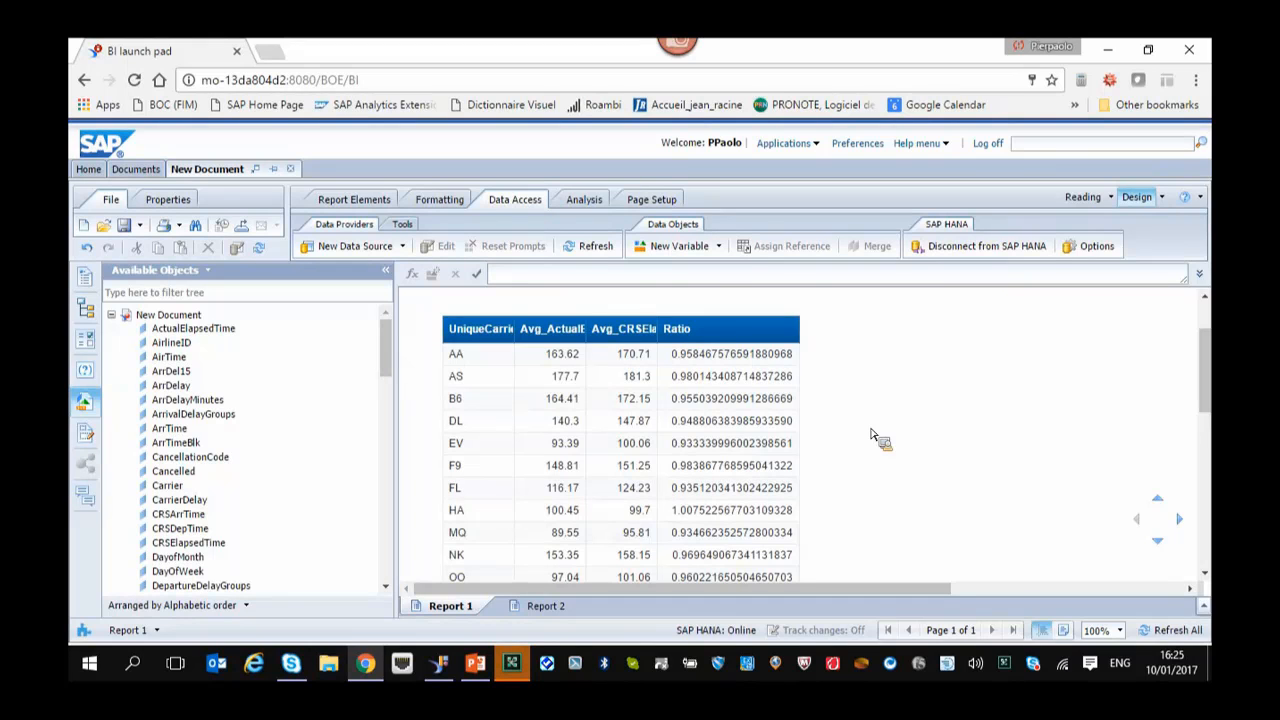
Switch to PowerPoint, present the slides from "High Precision Decimal" to "Universe on BEx query", and leave the slide show.
{"action": "left_click", "coordinate": [484, 668]}
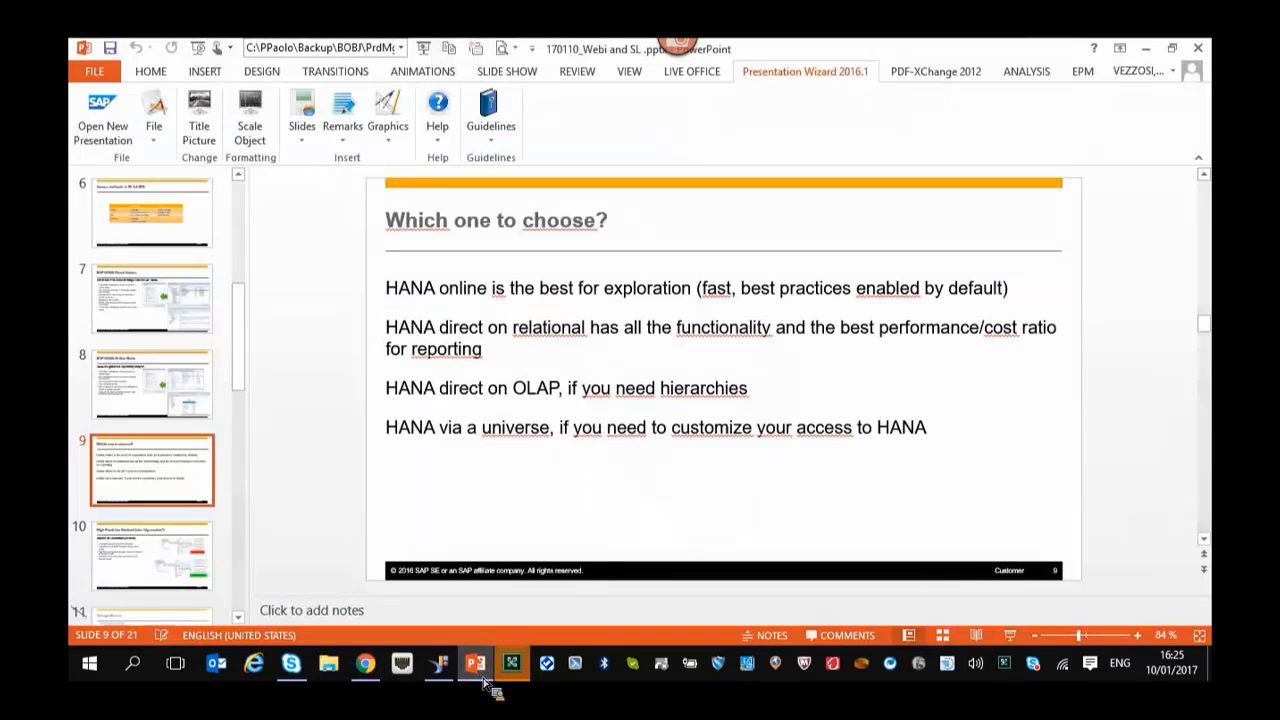
{"action": "left_click", "coordinate": [424, 49]}
{"action": "left_click", "coordinate": [426, 55]}
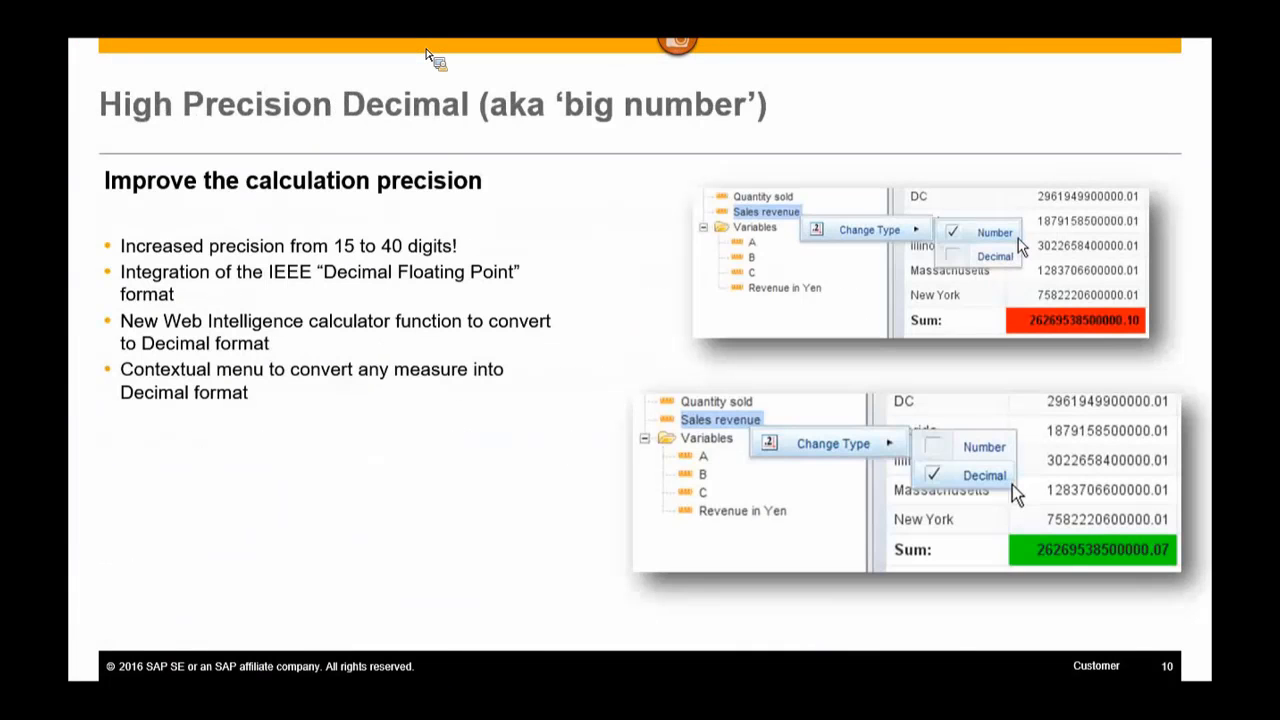
{"action": "left_click", "coordinate": [426, 55]}
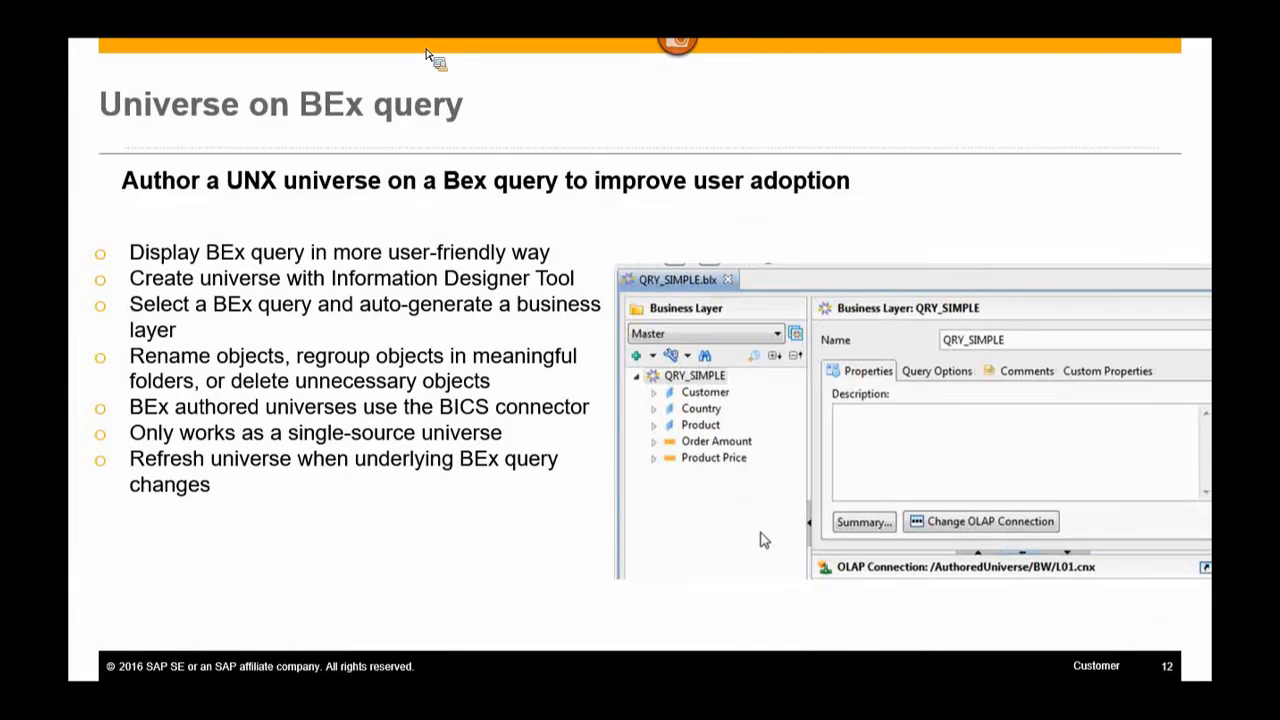
{"action": "key", "text": "Escape"}
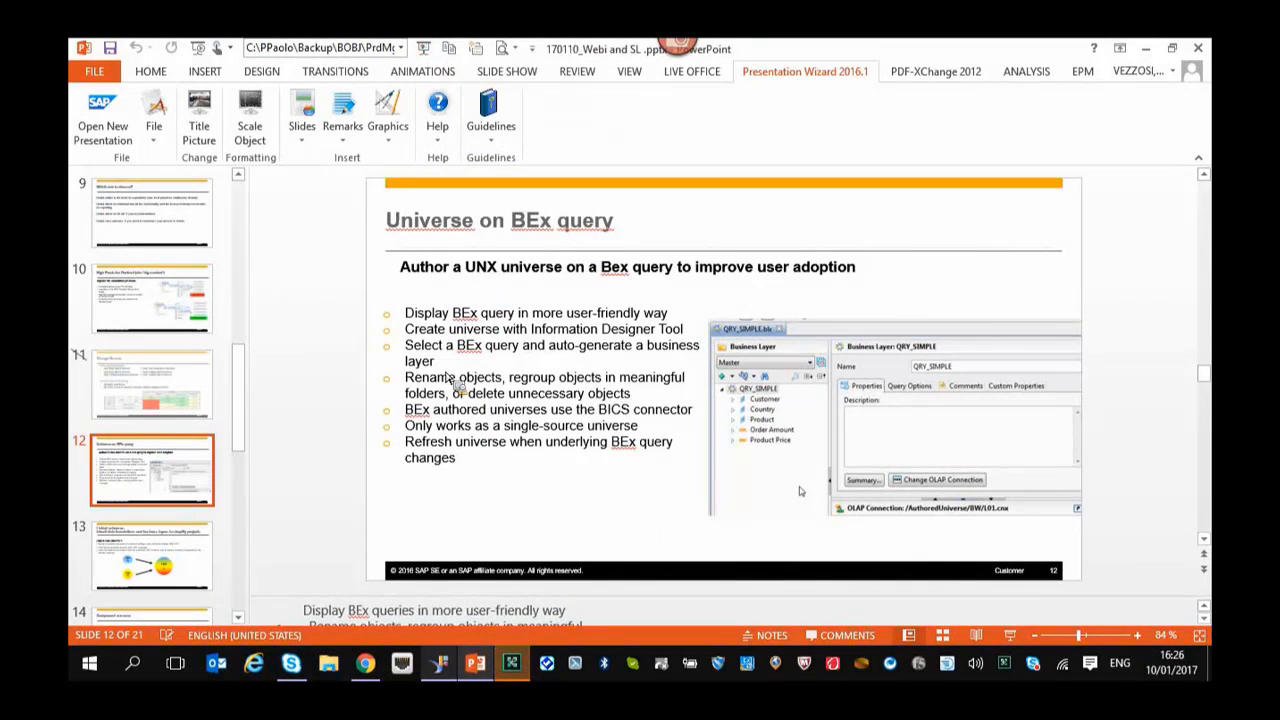
Switch to Information Design Tool, close the Welcome page and expand the Connections and Resources folders of the BW local project.
{"action": "left_click", "coordinate": [438, 676]}
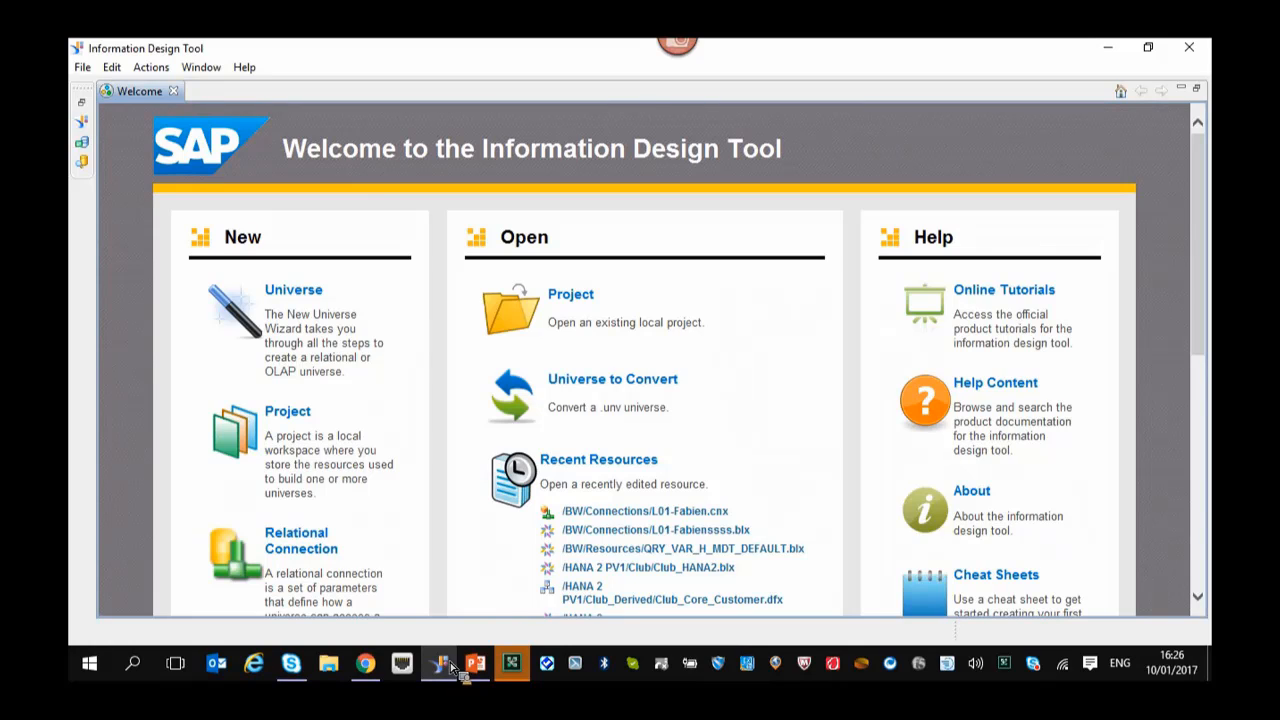
{"action": "left_click", "coordinate": [176, 92]}
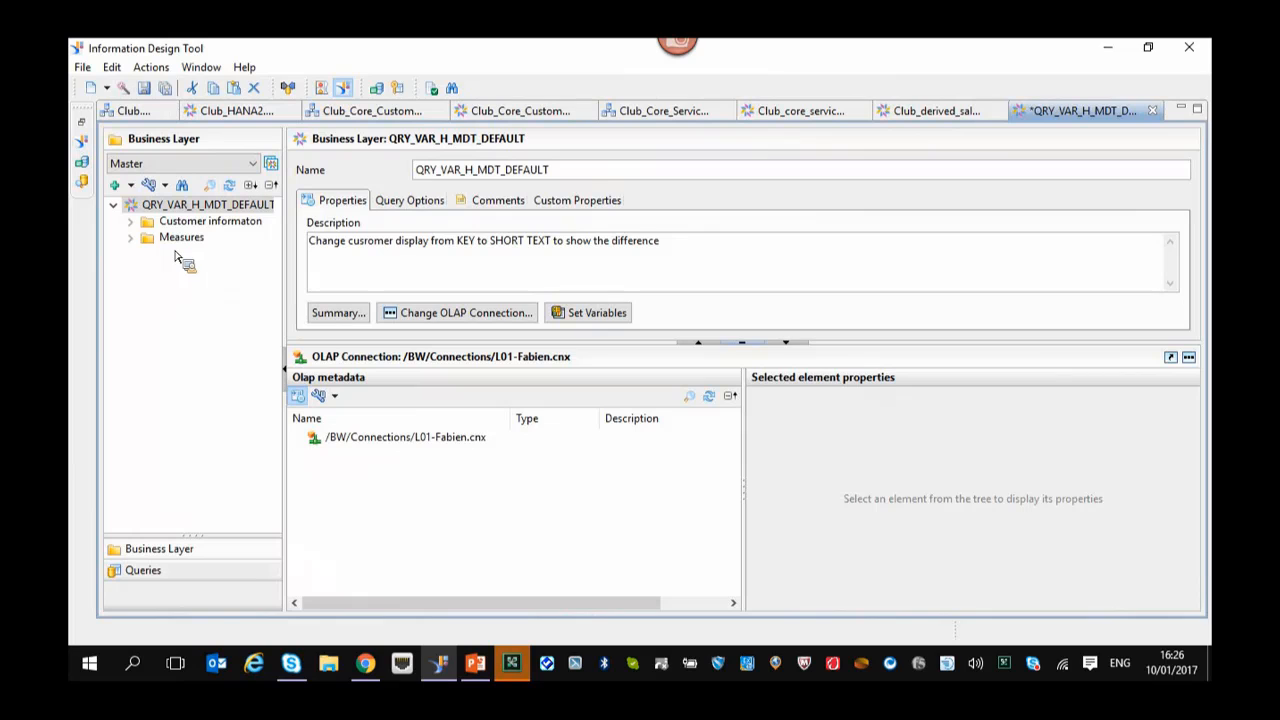
{"action": "left_click", "coordinate": [84, 143]}
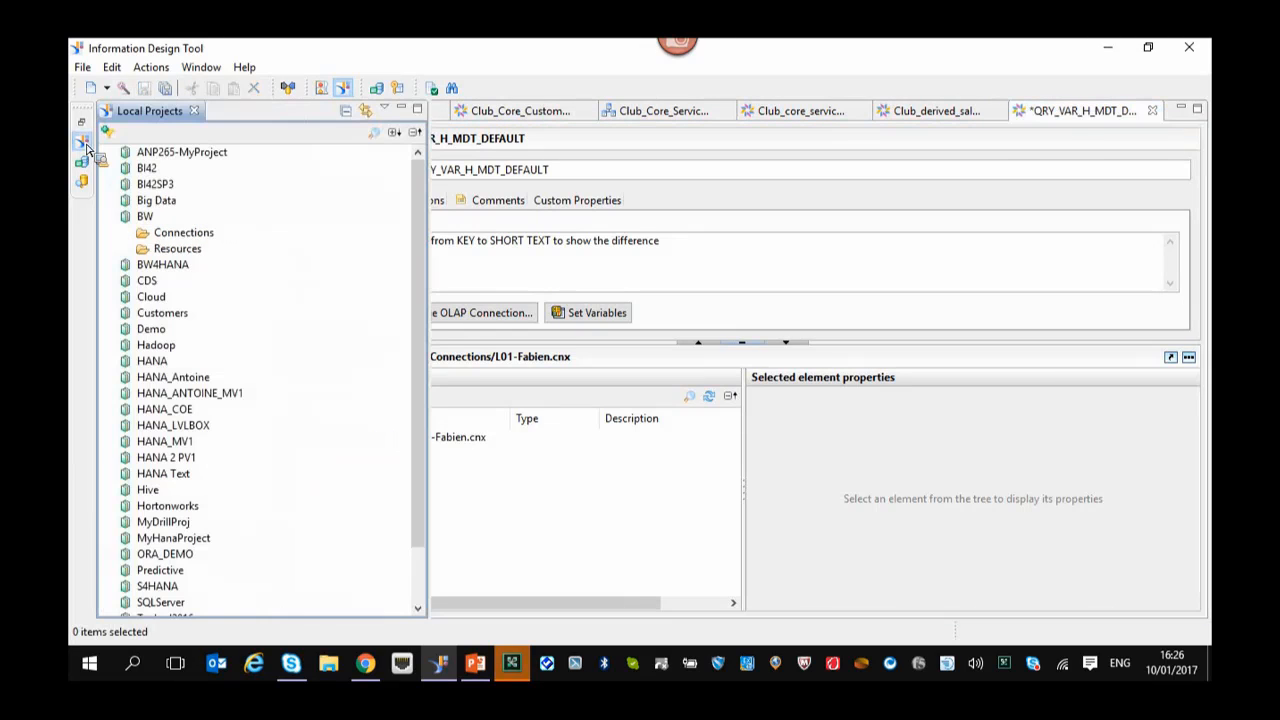
{"action": "left_click", "coordinate": [135, 234]}
{"action": "left_click", "coordinate": [140, 361]}
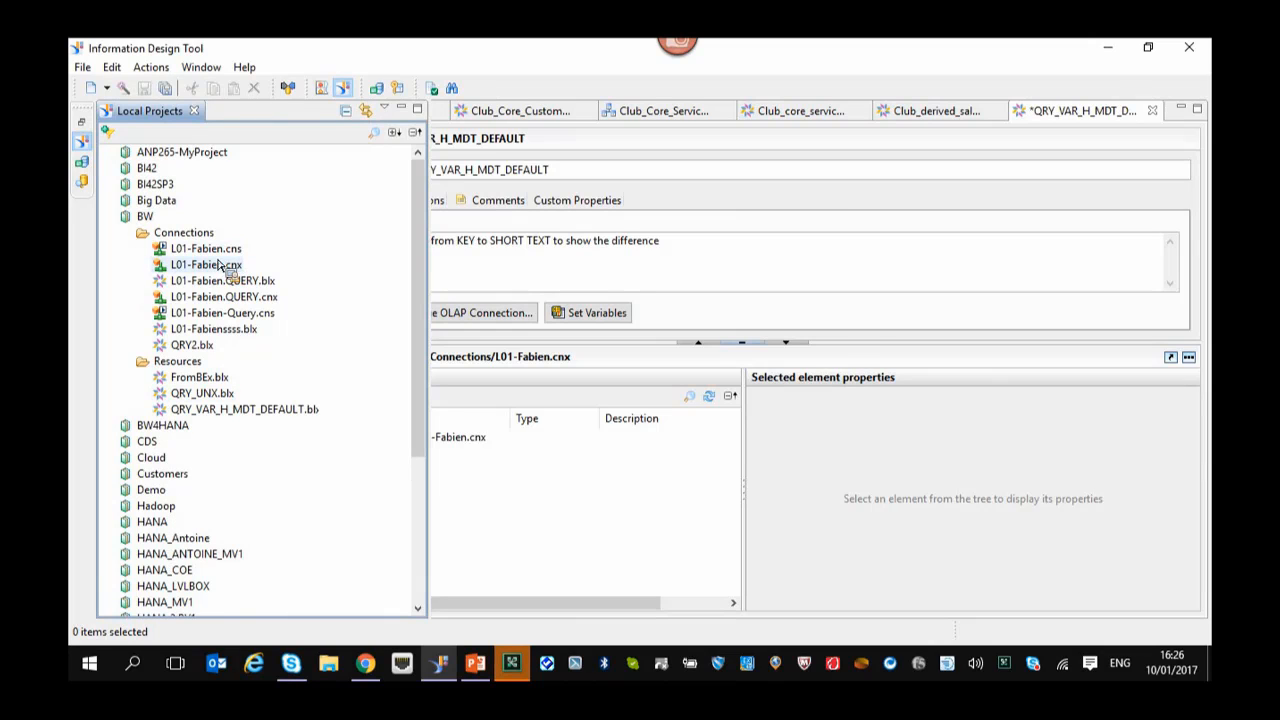
Start a new business layer in the BW project's Resources folder with OLAP Connection as its data source type.
{"action": "right_click", "coordinate": [186, 366]}
{"action": "mouse_move", "coordinate": [240, 375]}
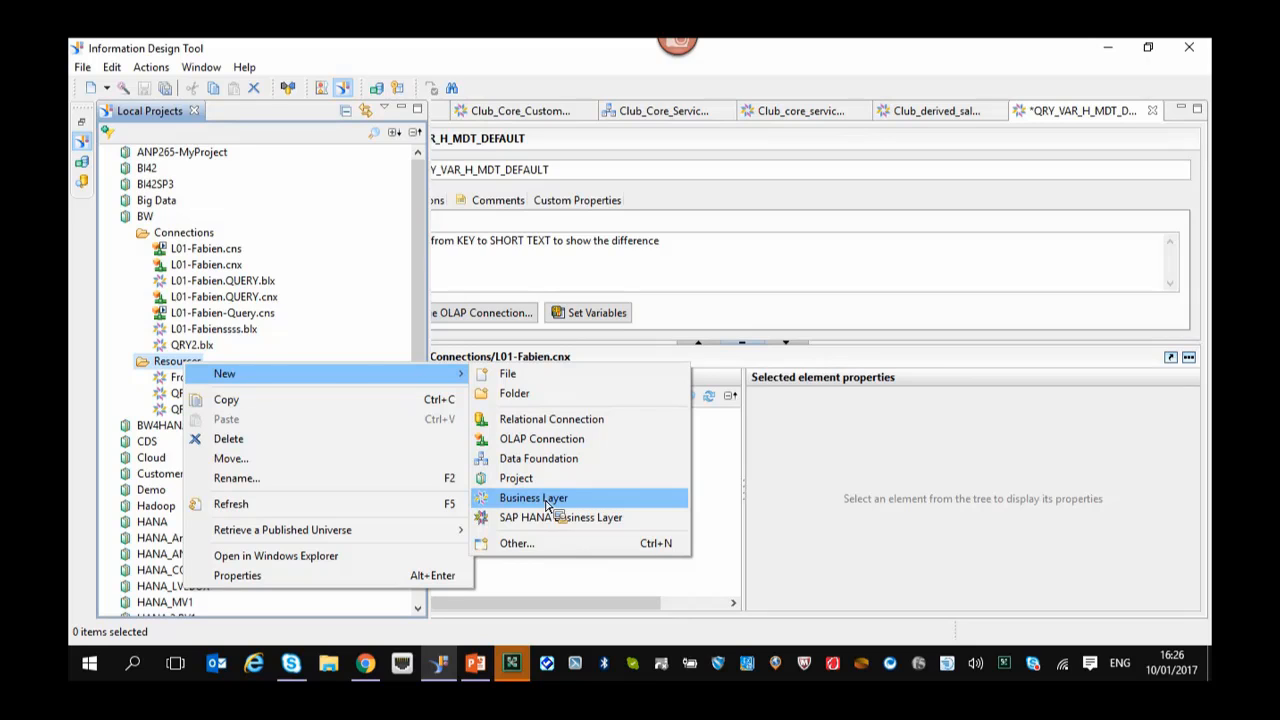
{"action": "left_click", "coordinate": [545, 500]}
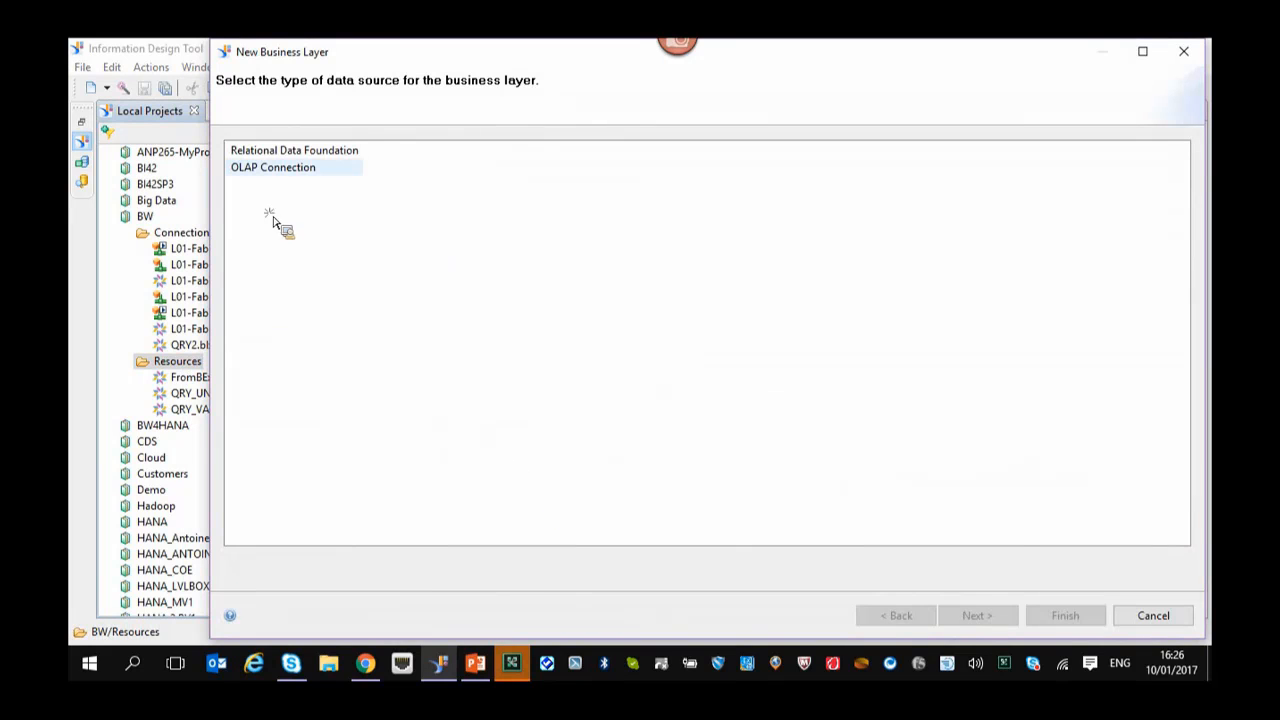
{"action": "left_click", "coordinate": [305, 168]}
{"action": "left_click", "coordinate": [973, 615]}
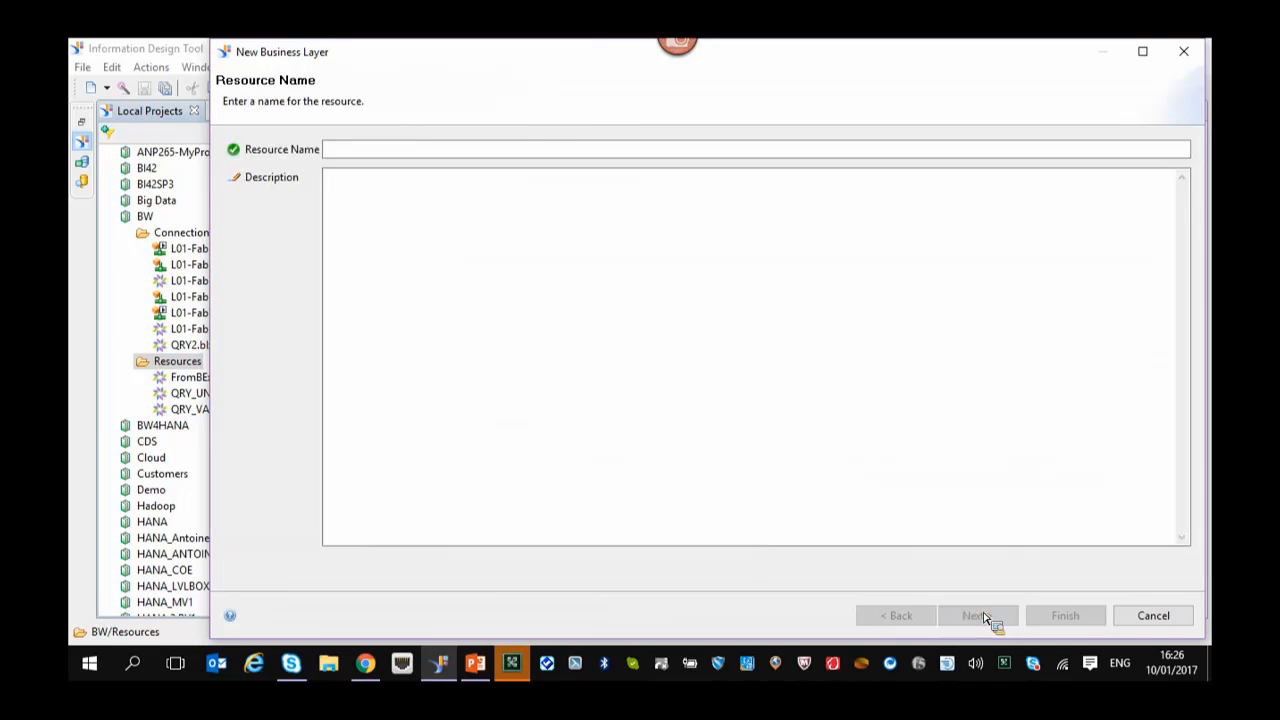
Name the business layer UNXonBEX and select the first local OLAP connection in the Connections folder.
{"action": "left_click", "coordinate": [341, 150]}
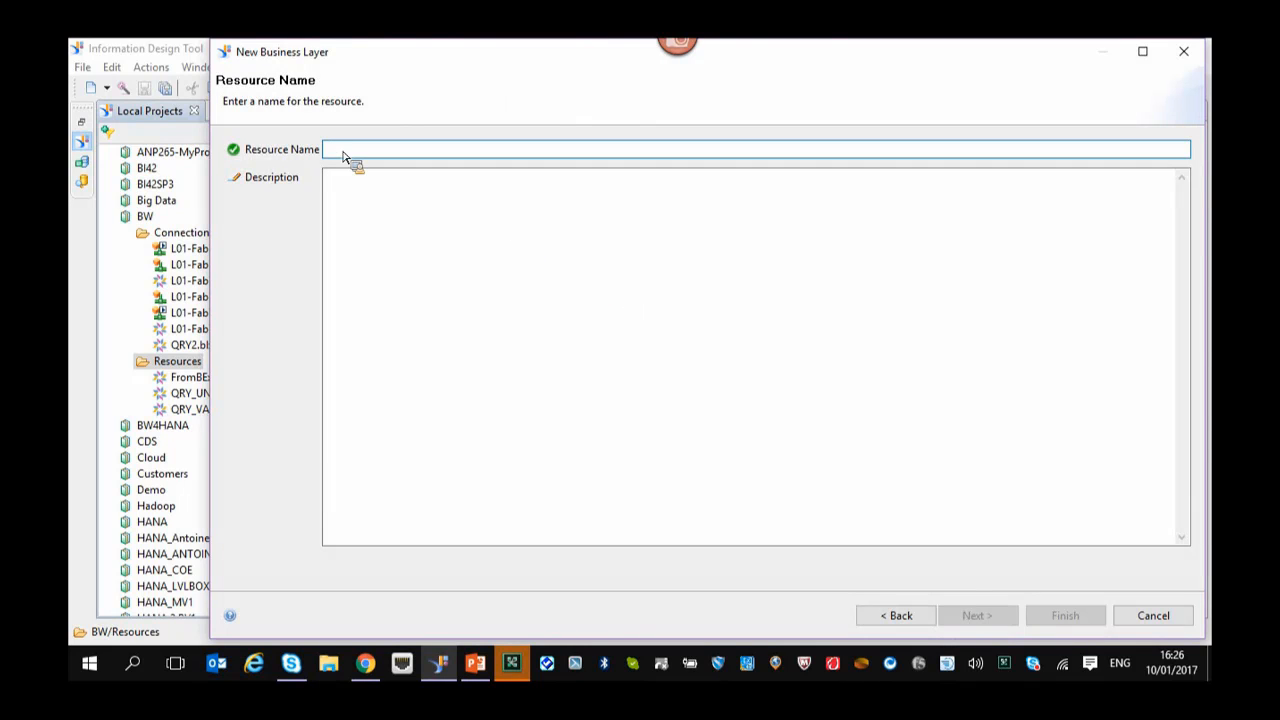
{"action": "type", "text": "UNXonBEX"}
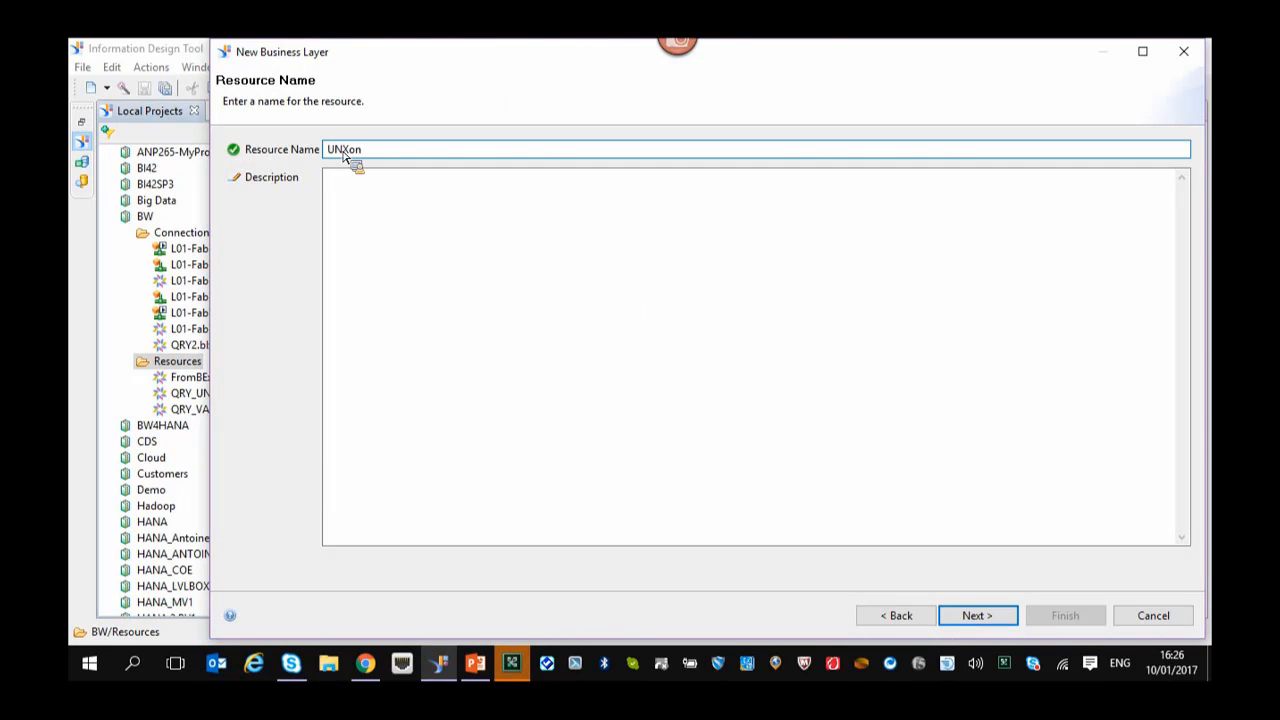
{"action": "left_click", "coordinate": [958, 614]}
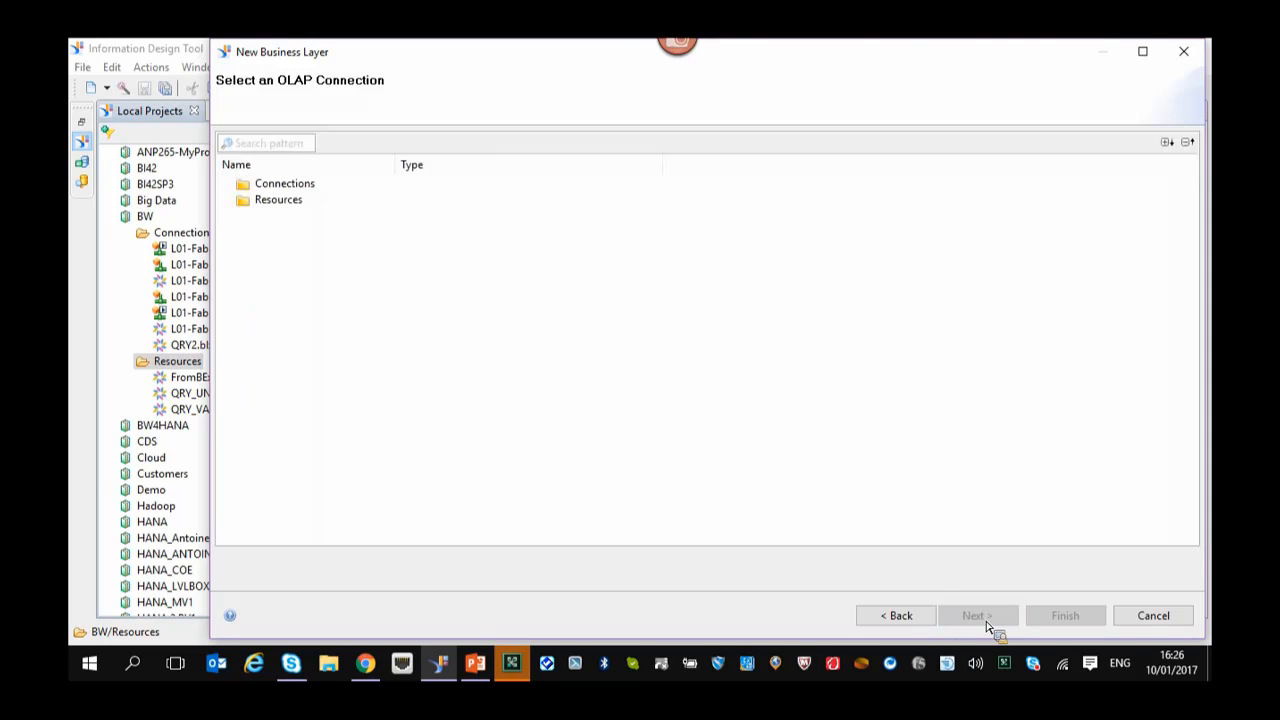
{"action": "left_click", "coordinate": [228, 186]}
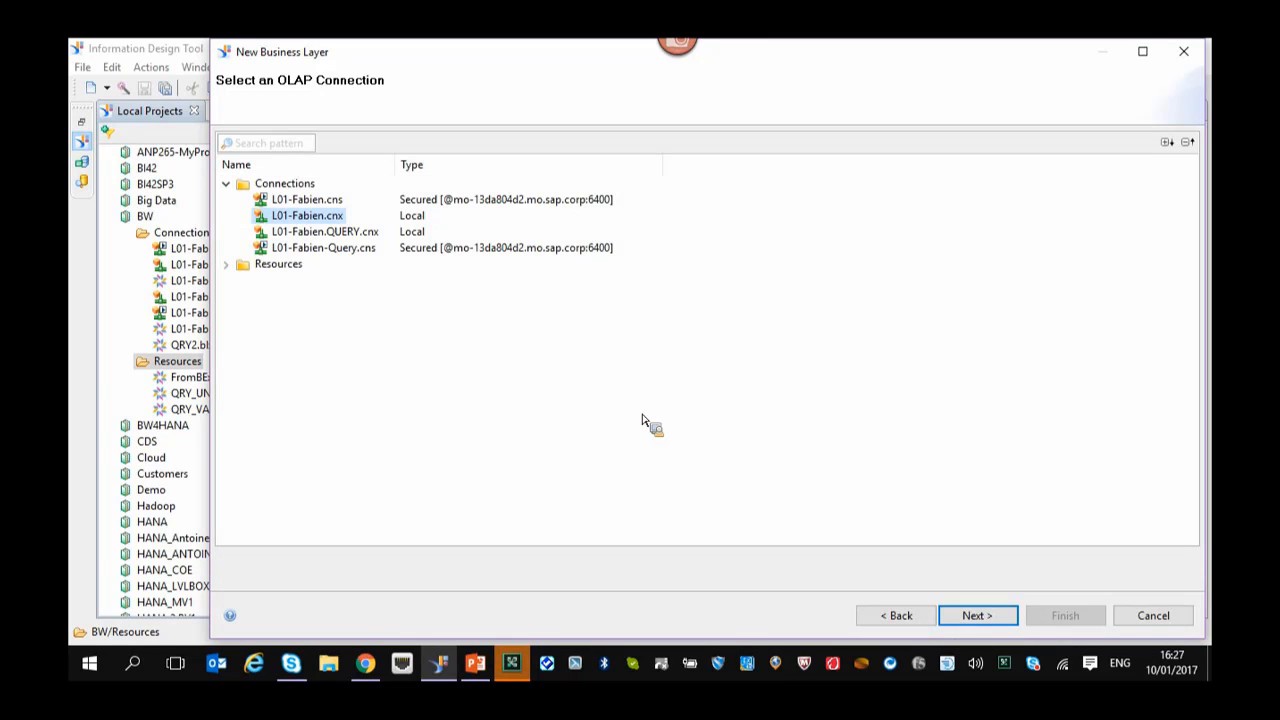
Continue to the connection's OLAP metadata, expand InfoArea, and search the metadata for QRY_VAR_H_MDT.
{"action": "left_click", "coordinate": [985, 616]}
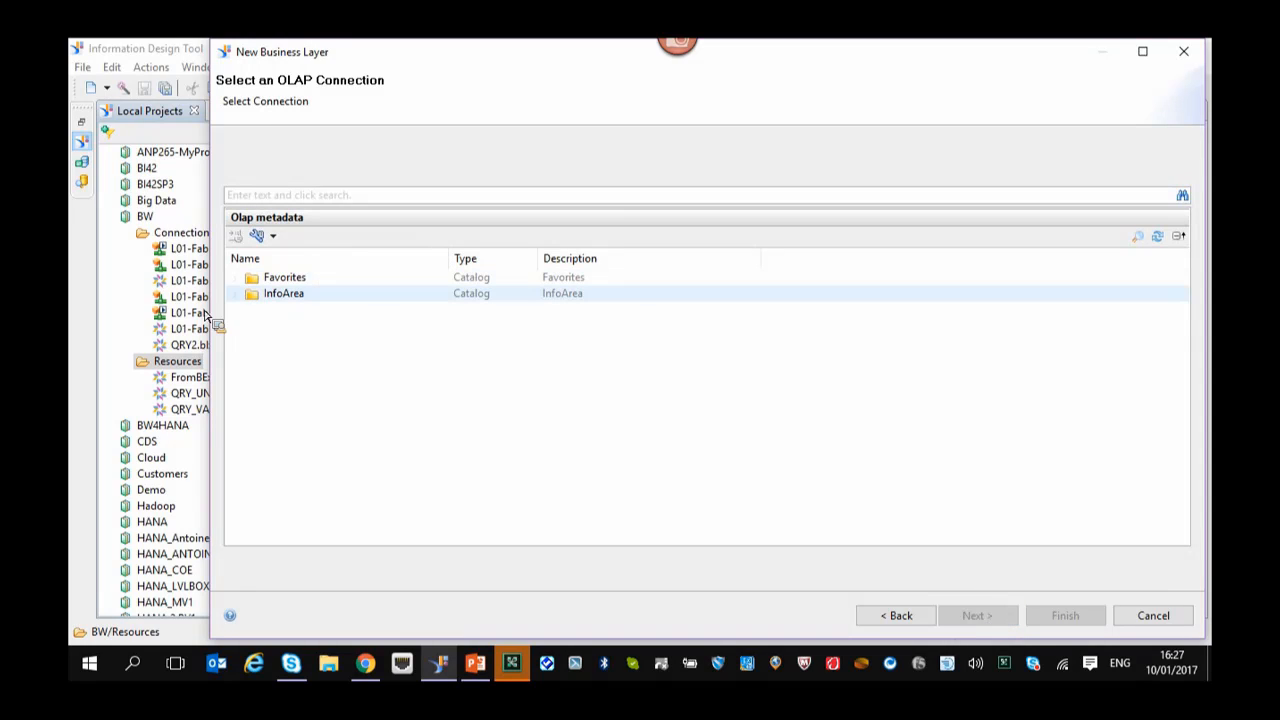
{"action": "left_click", "coordinate": [235, 293]}
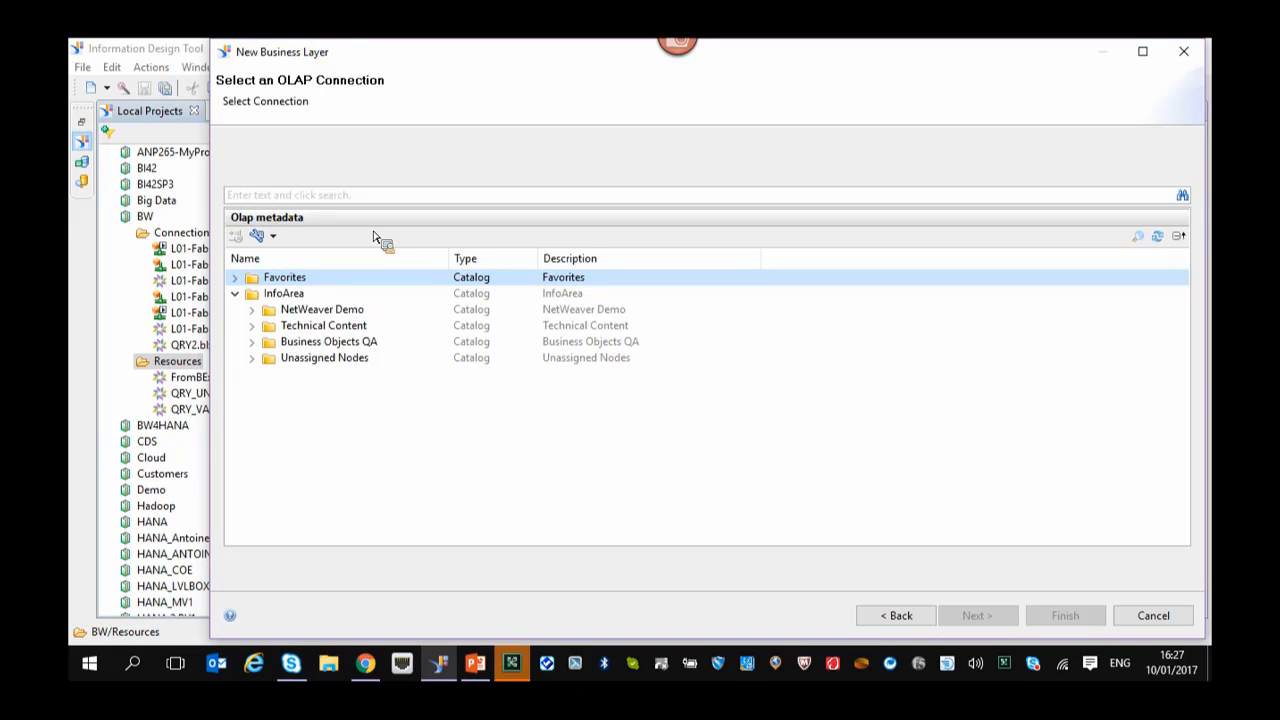
{"action": "left_click", "coordinate": [398, 199]}
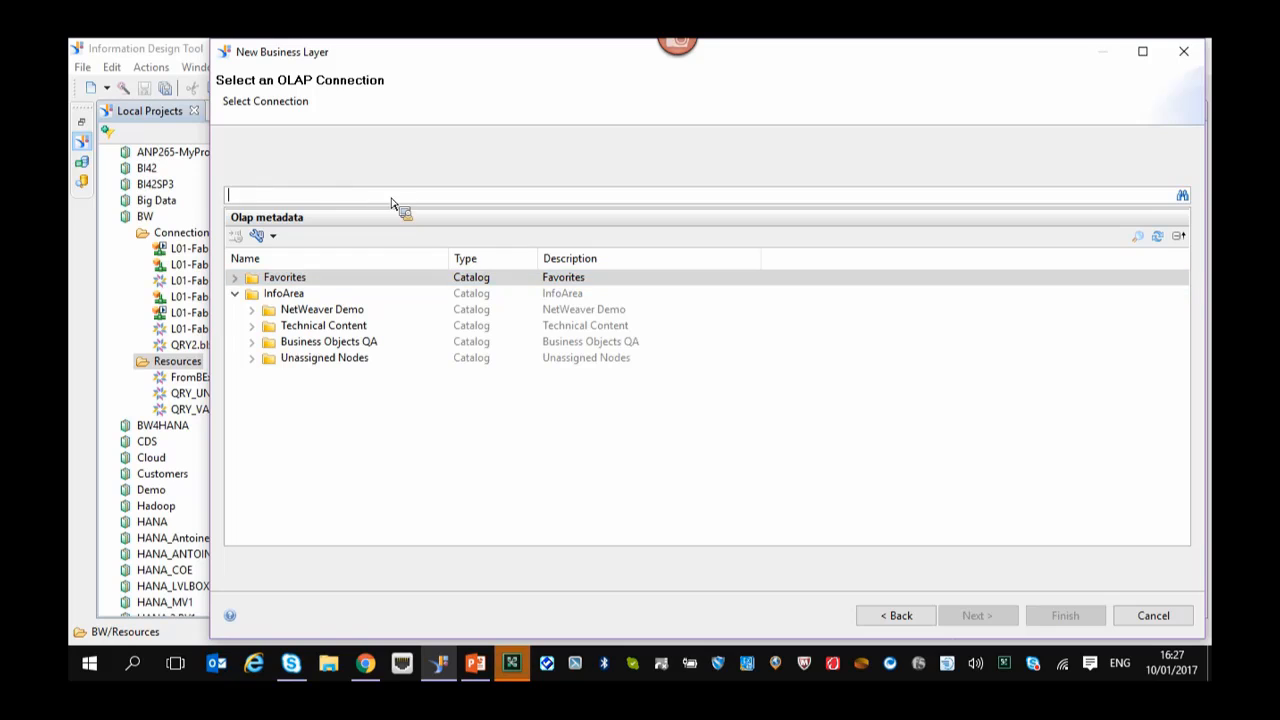
{"action": "type", "text": "QRY_"}
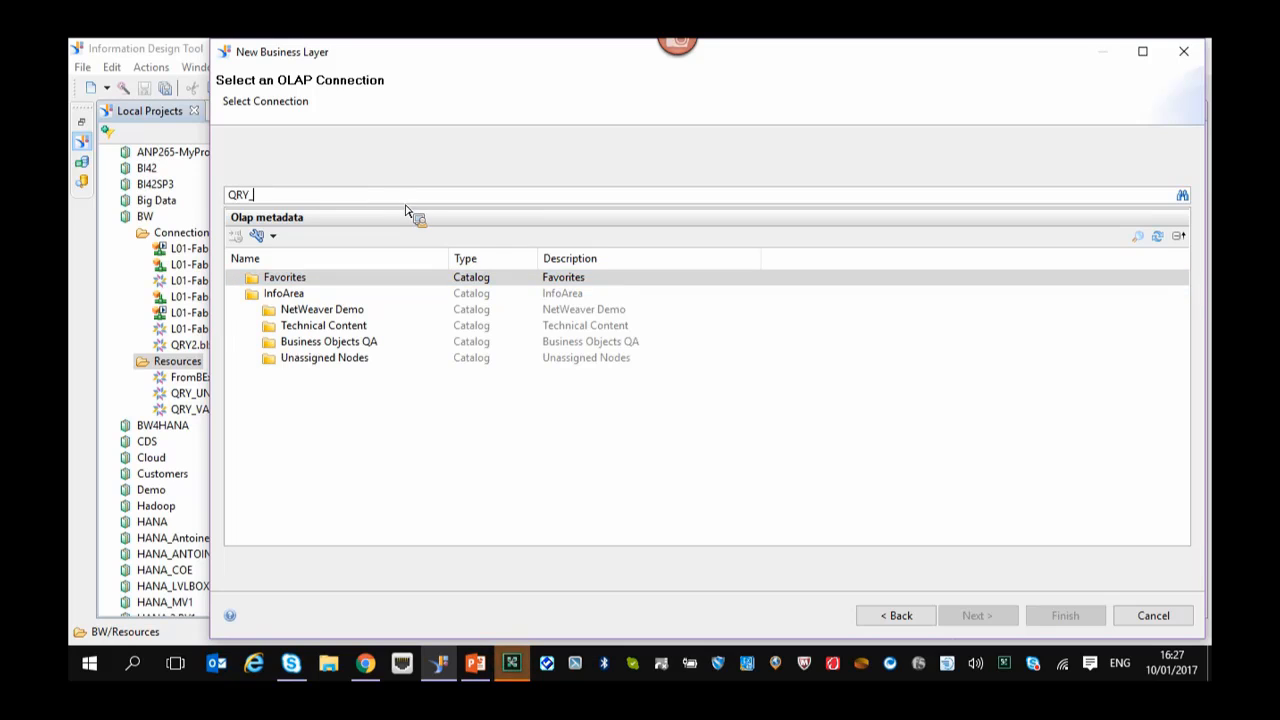
{"action": "type", "text": "VAR"}
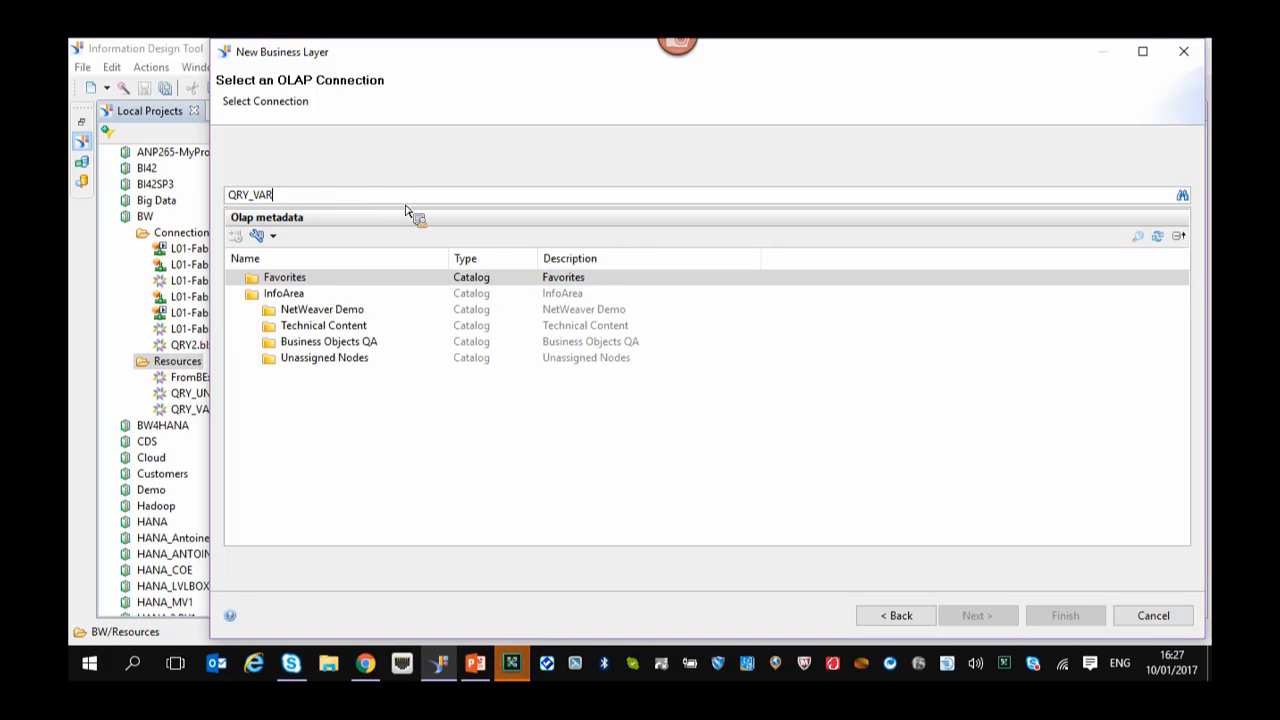
{"action": "type", "text": "_H_MDT"}
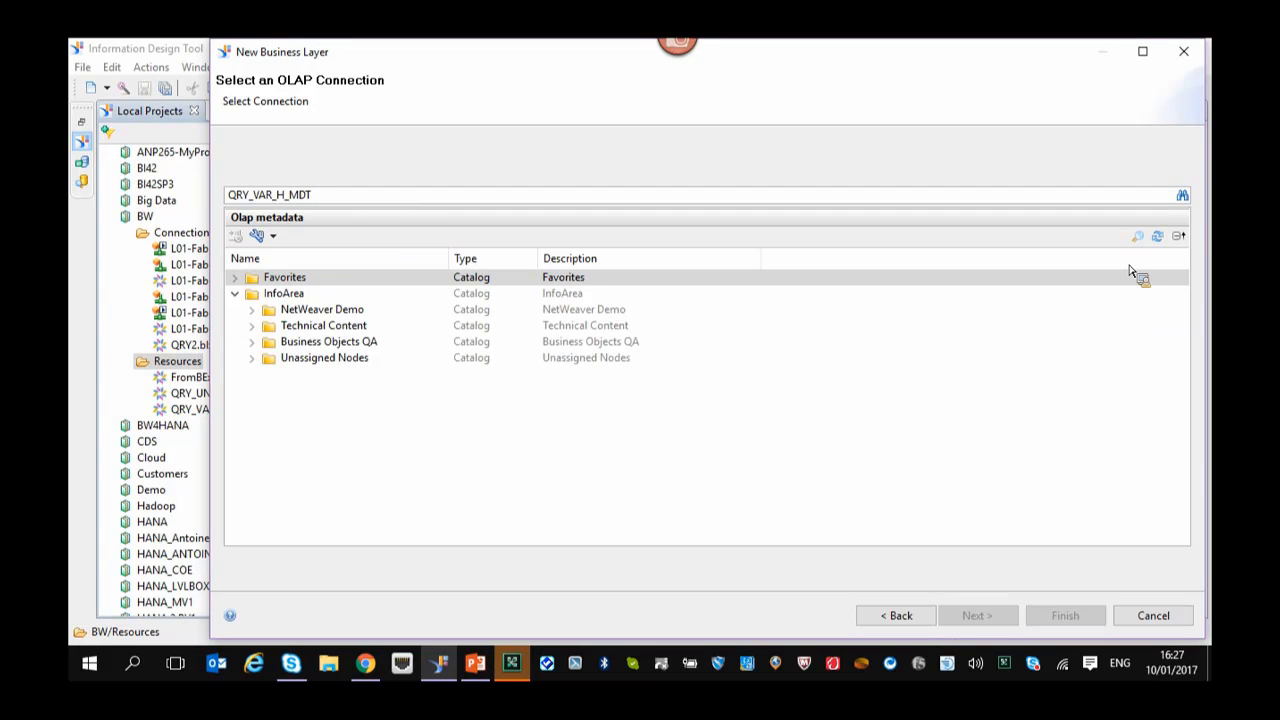
{"action": "left_click", "coordinate": [1187, 198]}
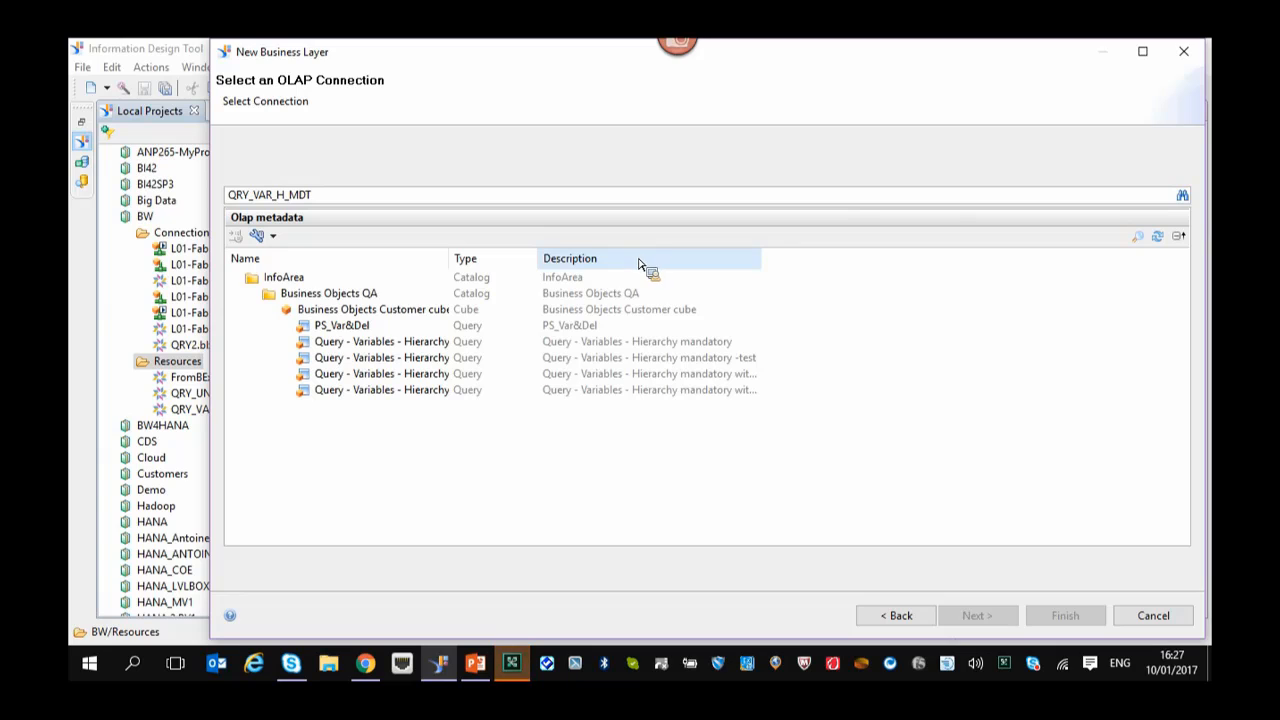
Show captions with unique names, widen the Name column, and choose the QRY_VAR_H_MDT_DEFAULT query as the cube.
{"action": "left_click_drag", "start_coordinate": [447, 261], "coordinate": [634, 274]}
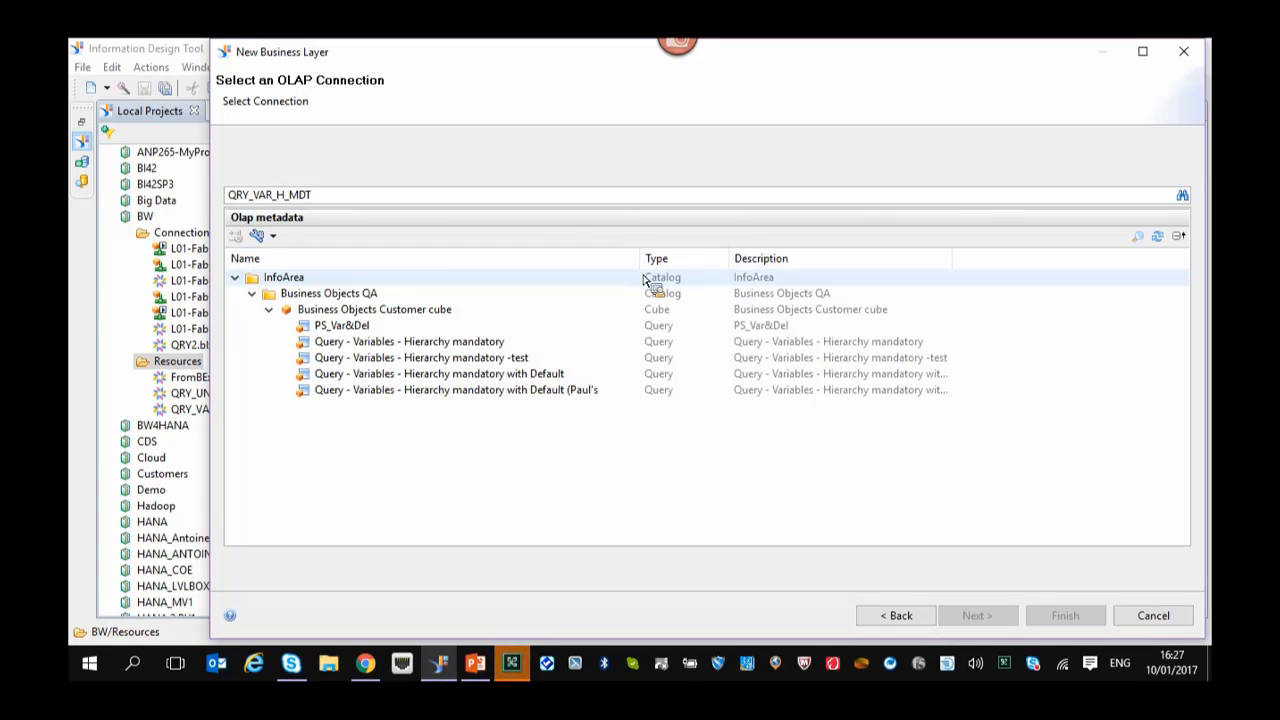
{"action": "left_click", "coordinate": [278, 239]}
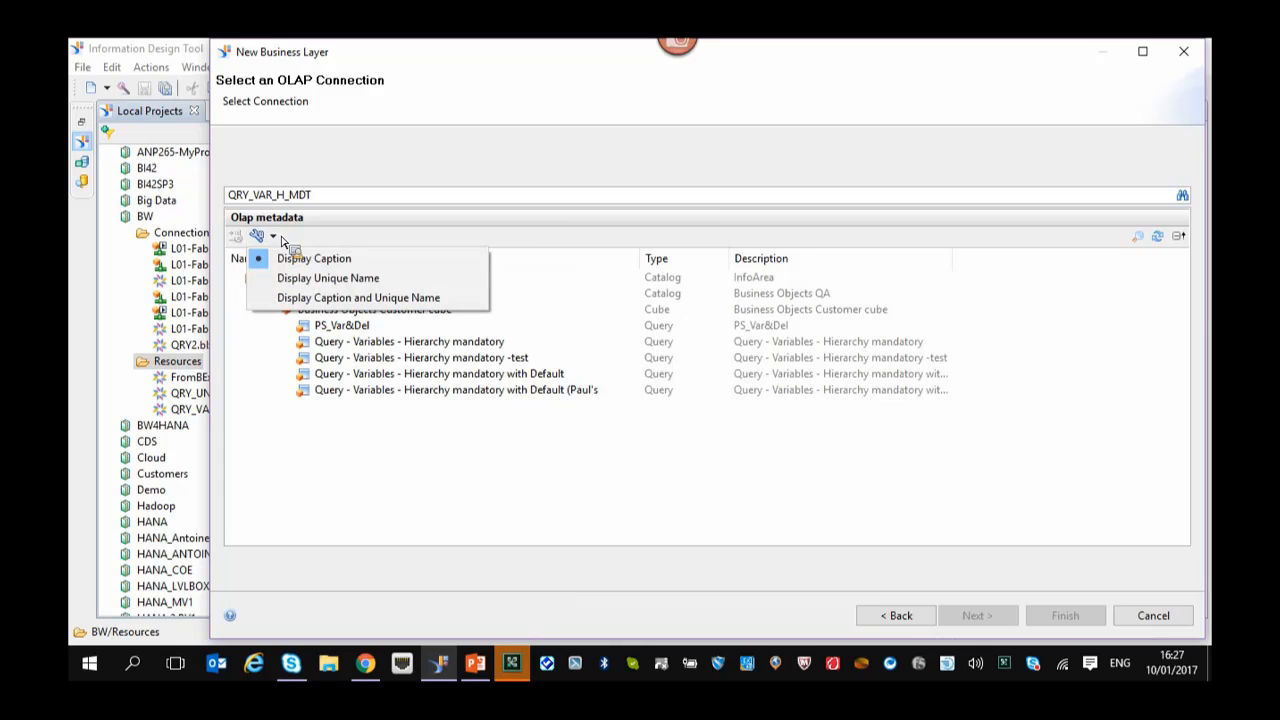
{"action": "left_click", "coordinate": [330, 297]}
{"action": "left_click_drag", "start_coordinate": [641, 260], "coordinate": [836, 270]}
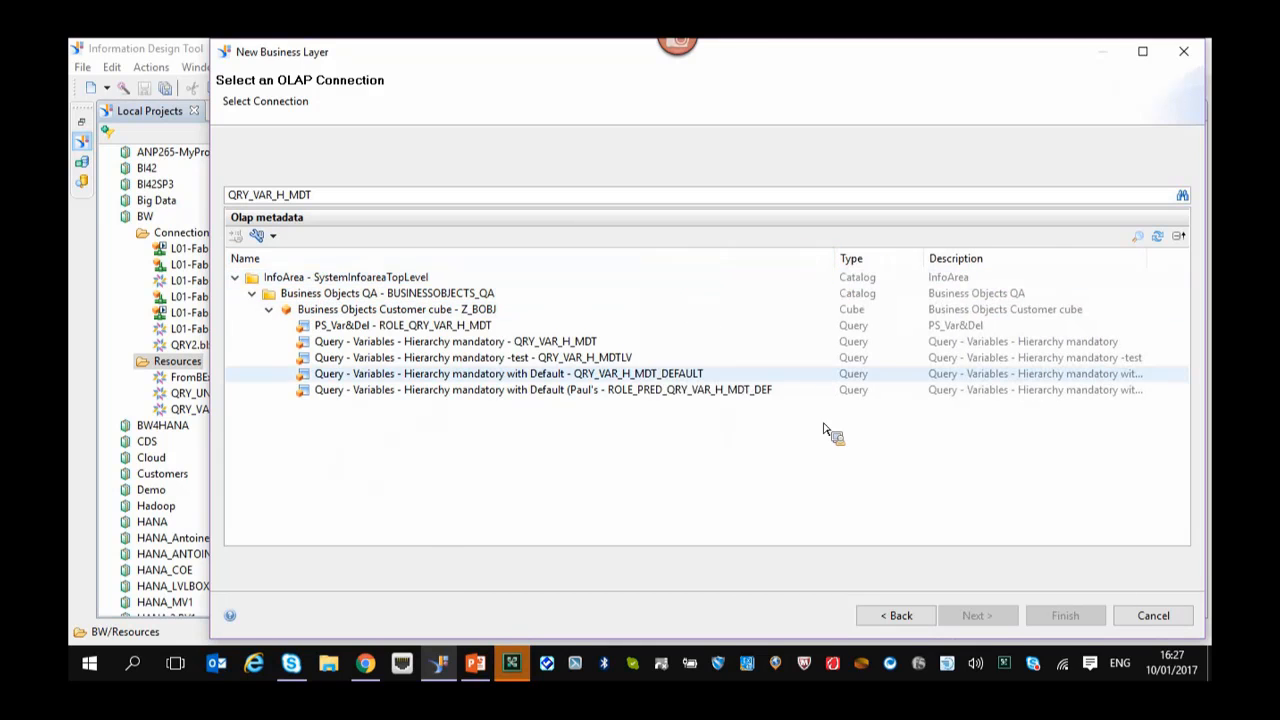
{"action": "left_click", "coordinate": [486, 374]}
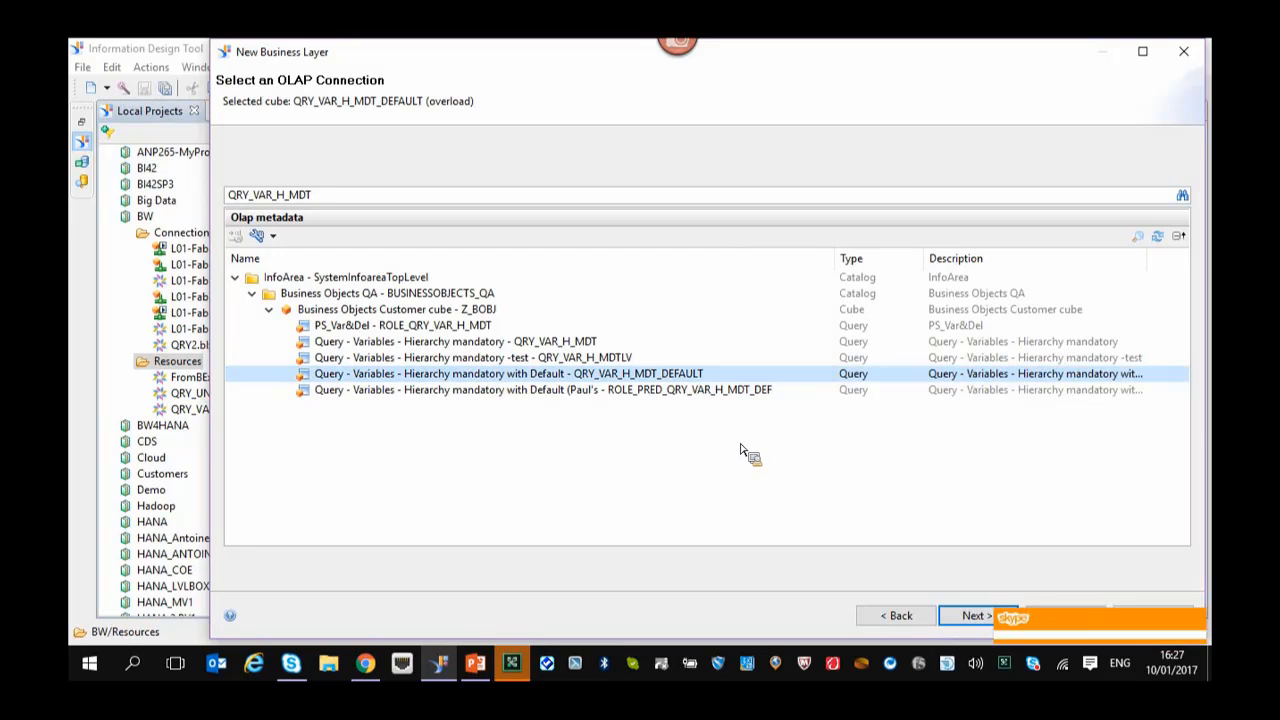
{"action": "left_click", "coordinate": [968, 616]}
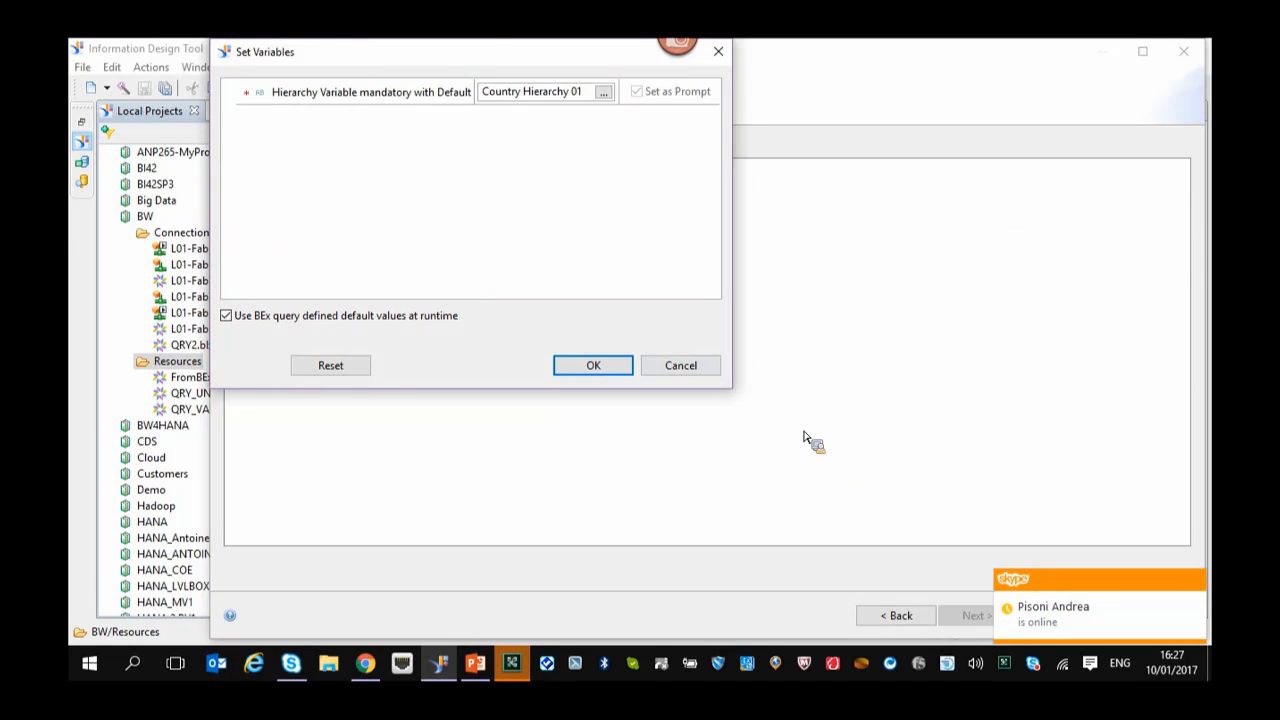
Accept Country Hierarchy 01 for the mandatory hierarchy variable, exclude Region from the objects, and finish creating the business layer.
{"action": "left_click_drag", "start_coordinate": [409, 51], "coordinate": [475, 127]}
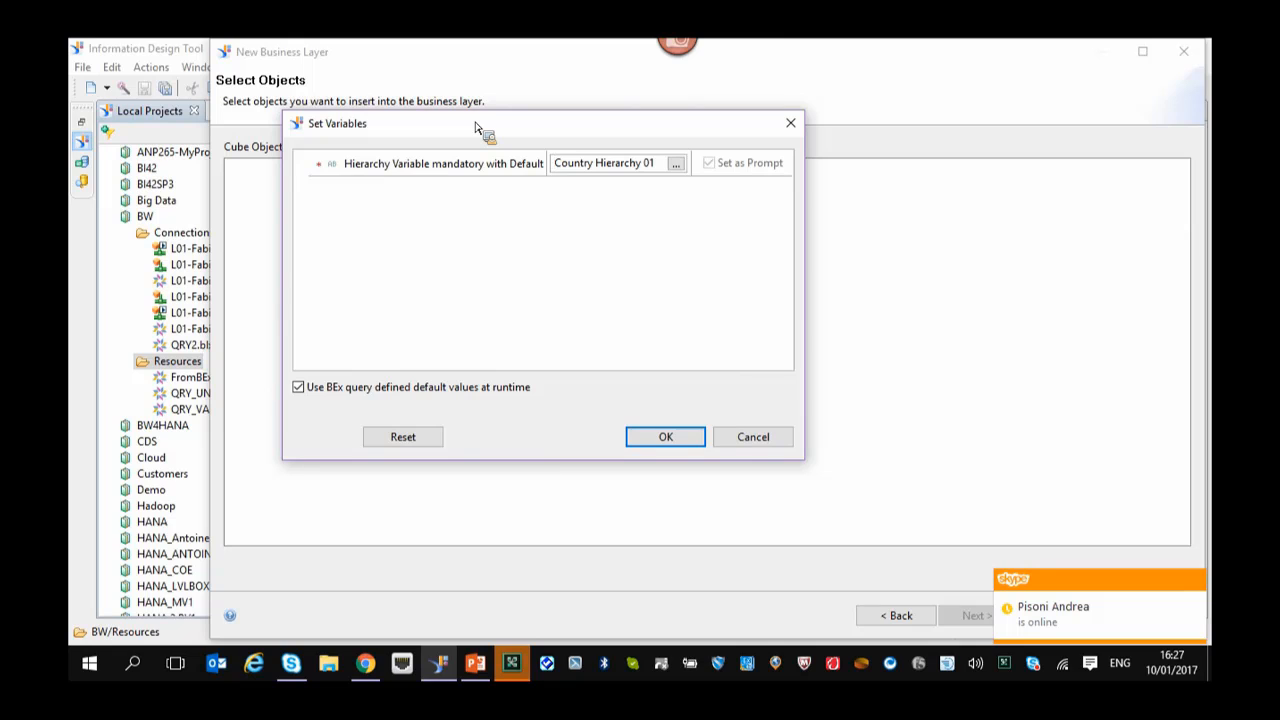
{"action": "left_click", "coordinate": [665, 437]}
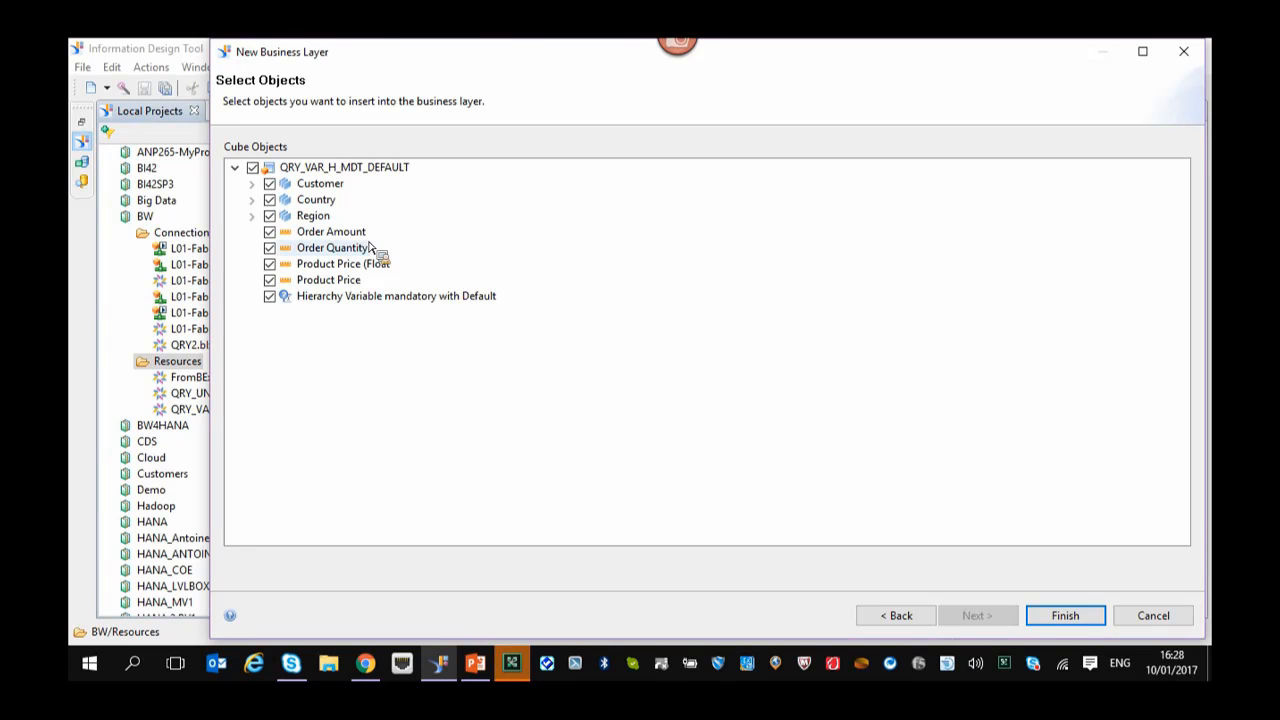
{"action": "left_click_drag", "start_coordinate": [300, 233], "coordinate": [268, 225]}
{"action": "left_click", "coordinate": [269, 217]}
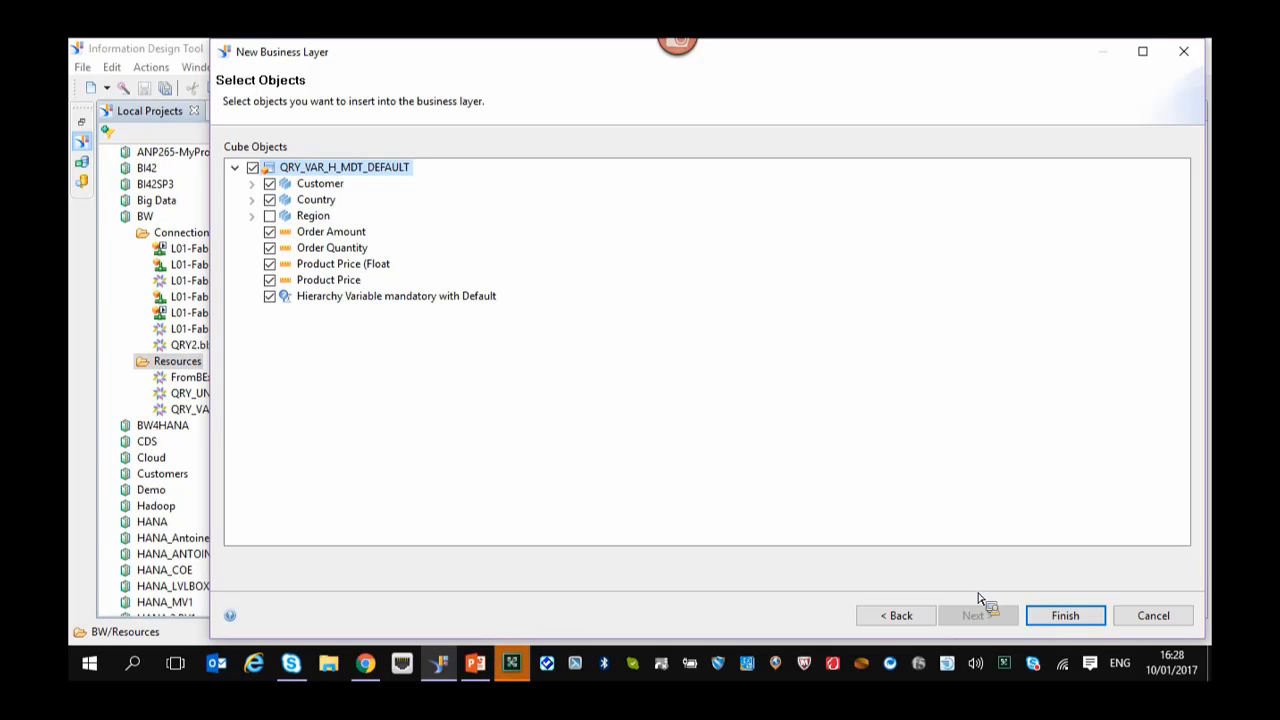
{"action": "left_click", "coordinate": [1086, 617]}
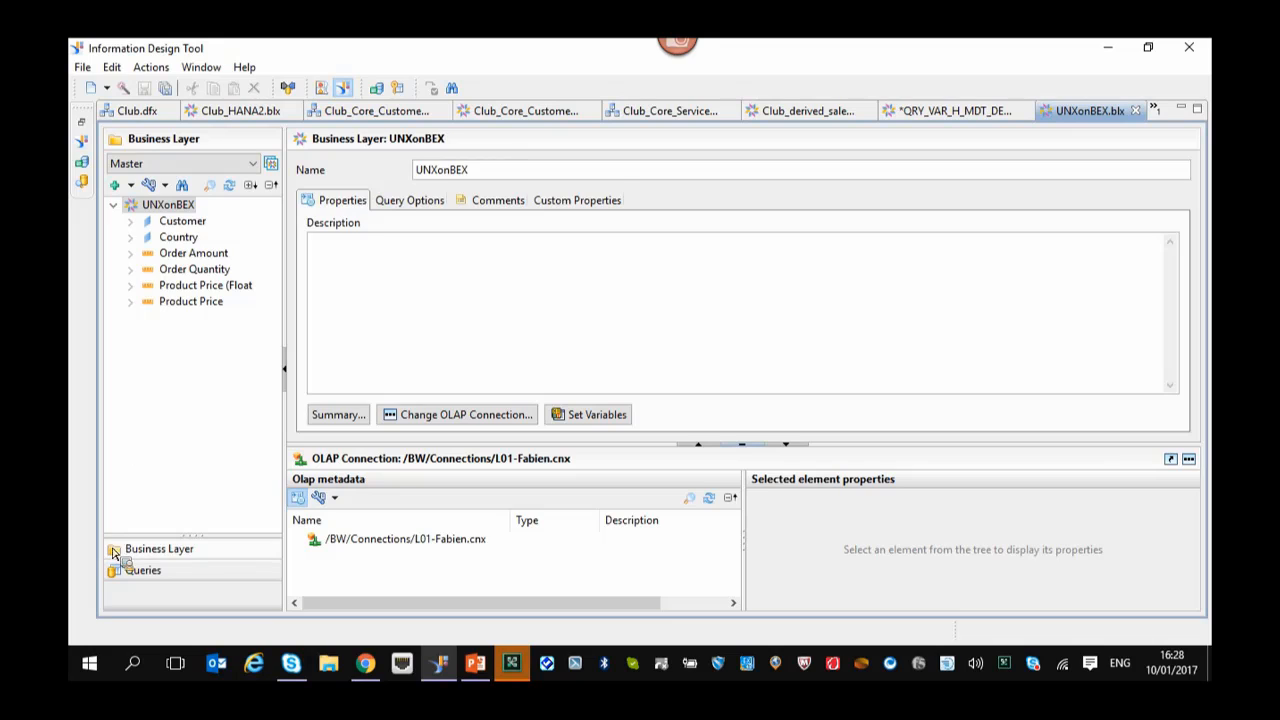
Add the Customer hierarchy to a new query, browse its members in the Member Selector, and discard the query.
{"action": "left_click", "coordinate": [140, 572]}
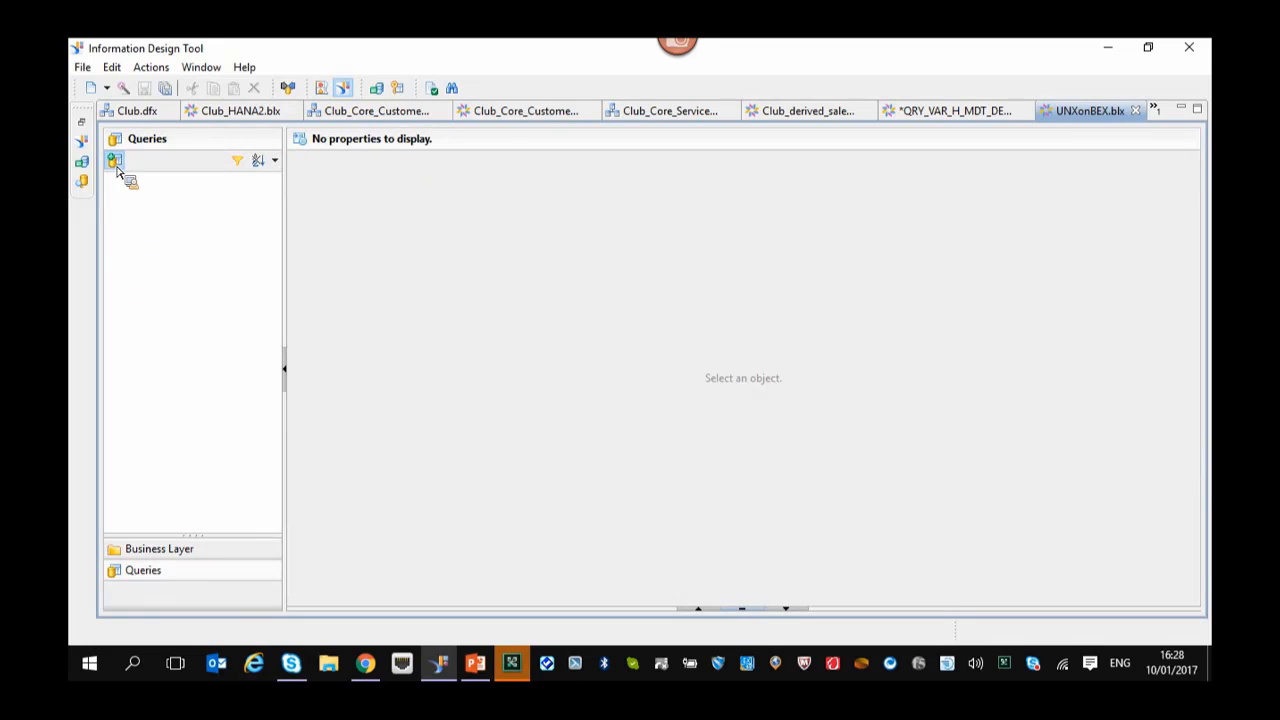
{"action": "left_click", "coordinate": [116, 167]}
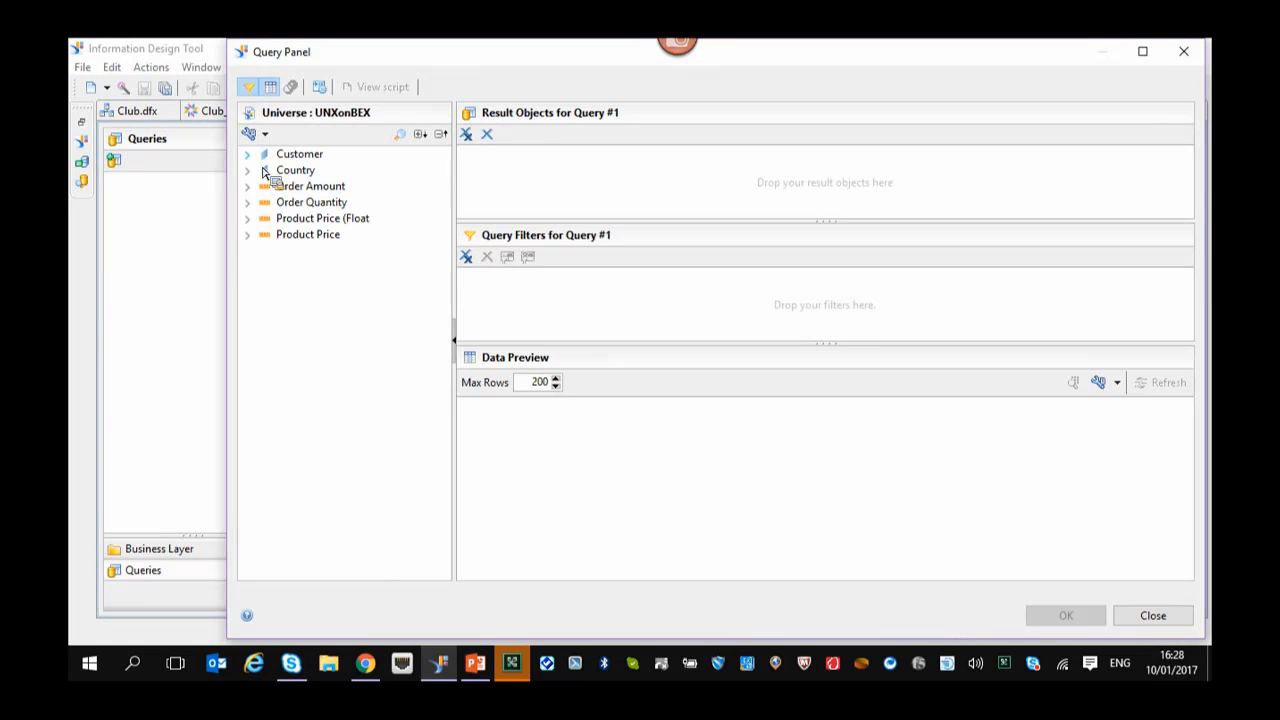
{"action": "left_click", "coordinate": [248, 155]}
{"action": "left_click_drag", "start_coordinate": [323, 432], "coordinate": [333, 193]}
{"action": "double_click", "coordinate": [308, 175]}
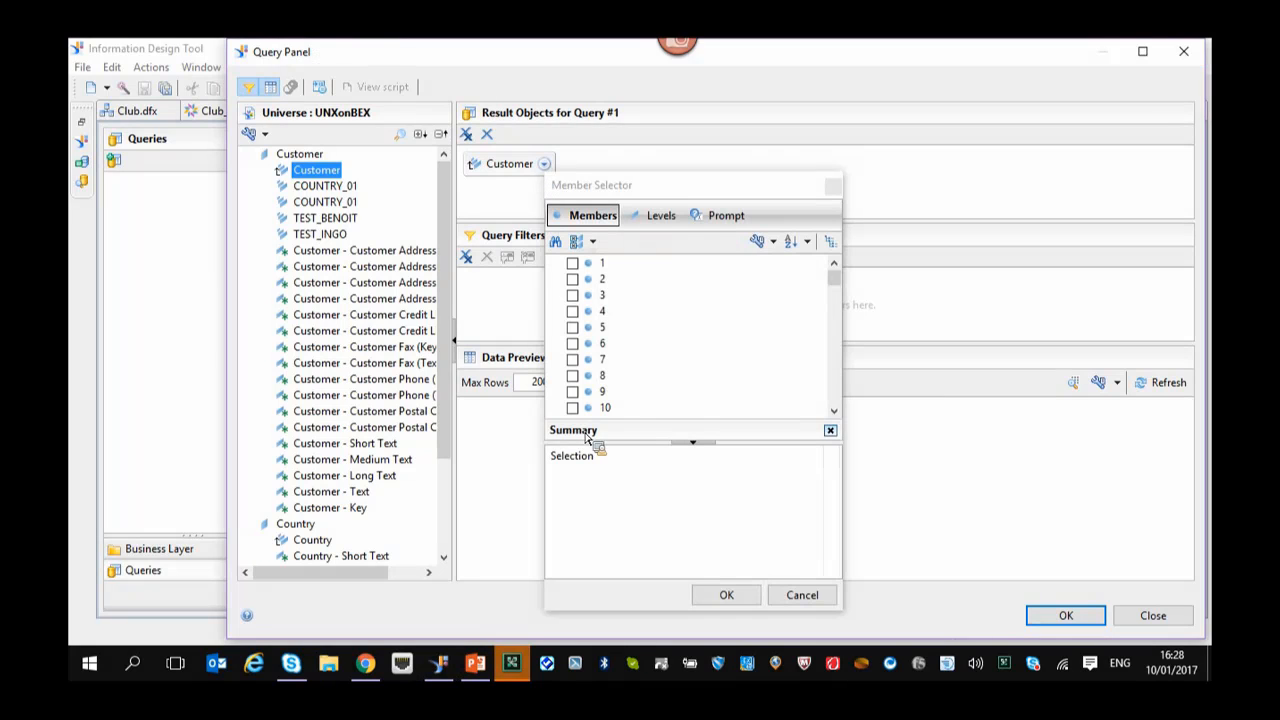
{"action": "scroll", "coordinate": [603, 328], "scroll_direction": "down", "scroll_amount": 5}
{"action": "scroll", "coordinate": [597, 340], "scroll_direction": "up", "scroll_amount": 5}
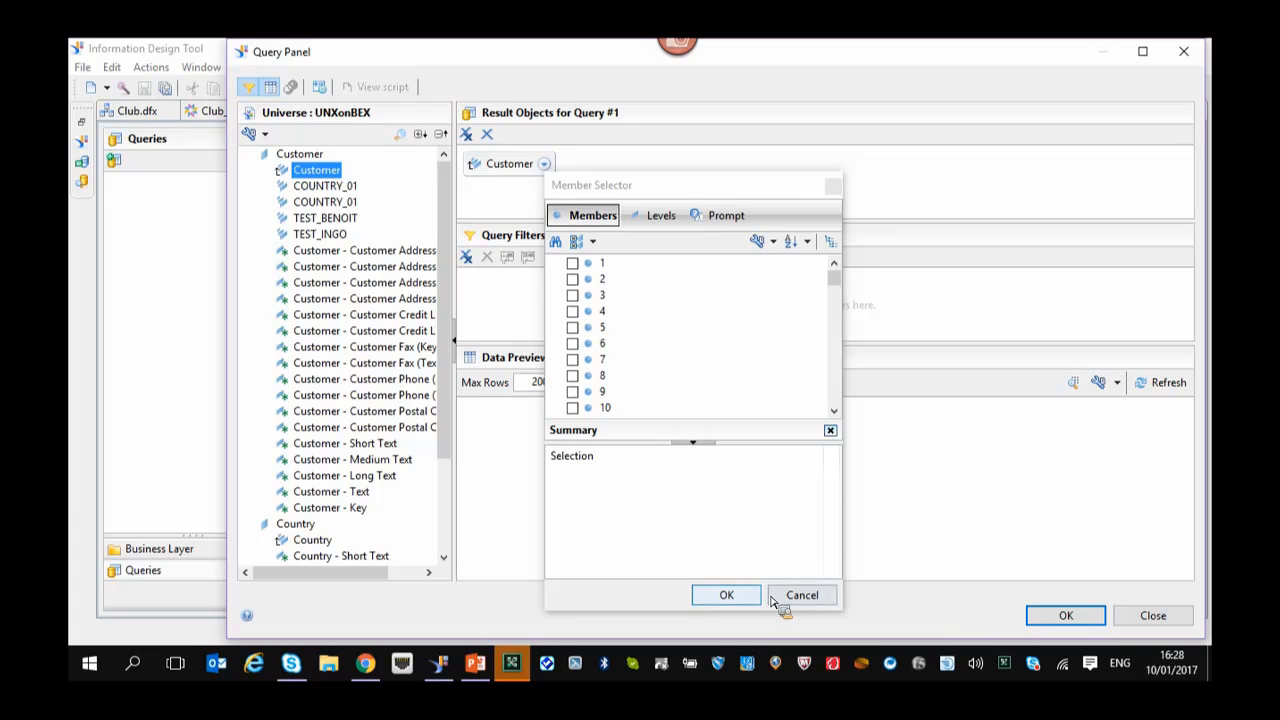
{"action": "left_click", "coordinate": [800, 597]}
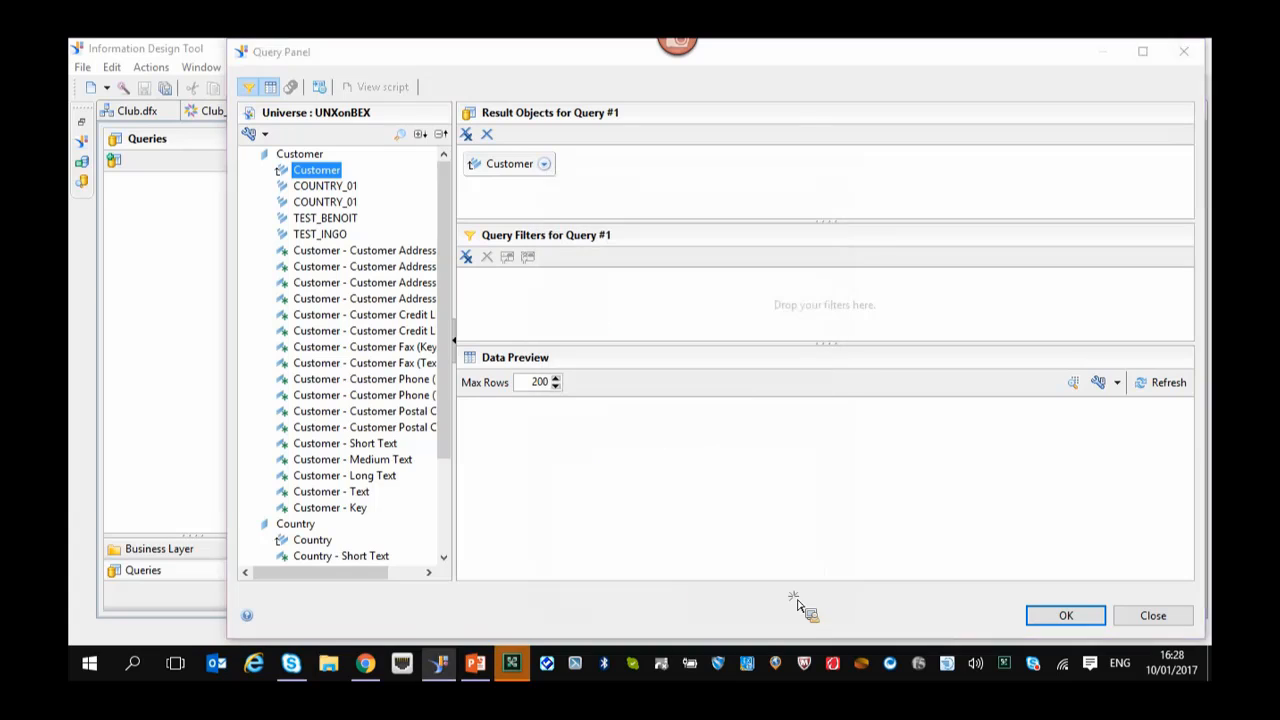
{"action": "left_click", "coordinate": [1160, 616]}
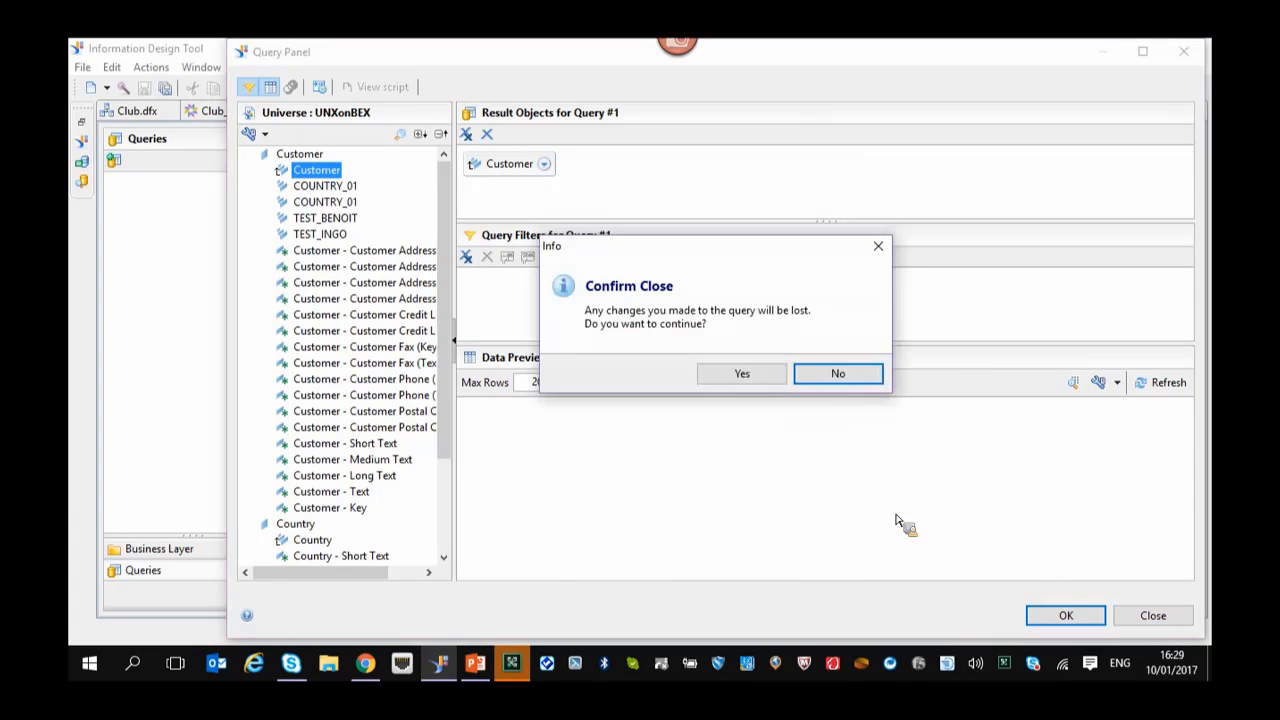
{"action": "left_click", "coordinate": [760, 374]}
Return to the business layer objects and create a folder named Information.
{"action": "left_click", "coordinate": [176, 552]}
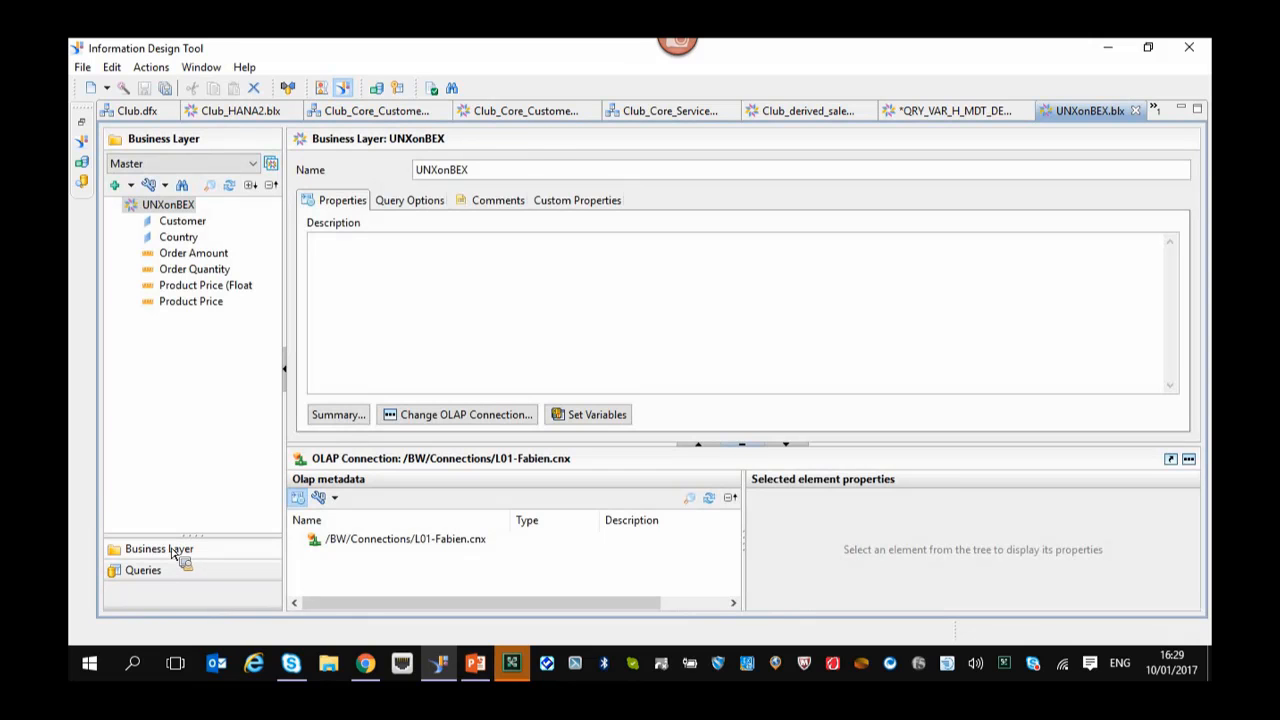
{"action": "left_click", "coordinate": [131, 187]}
{"action": "left_click", "coordinate": [146, 207]}
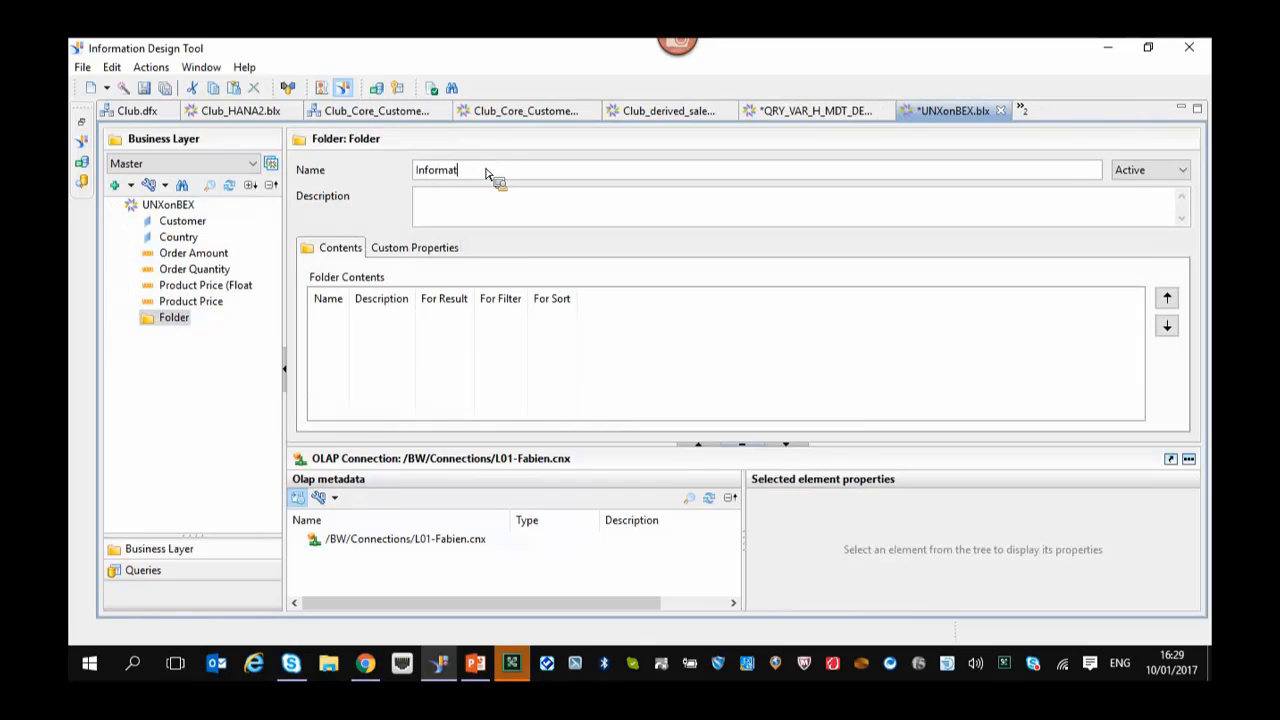
{"action": "key", "text": "Return"}
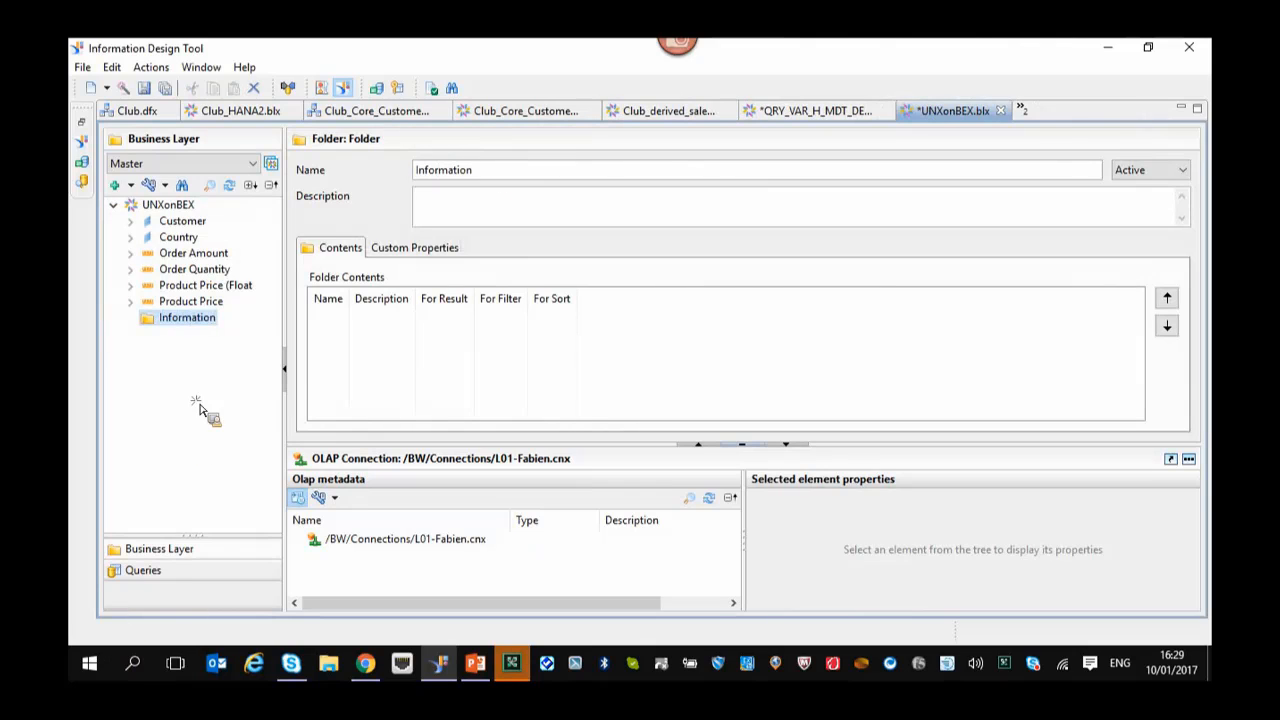
Create a second folder named Measures under the UNXonBEX root.
{"action": "right_click", "coordinate": [170, 206]}
{"action": "mouse_move", "coordinate": [209, 217]}
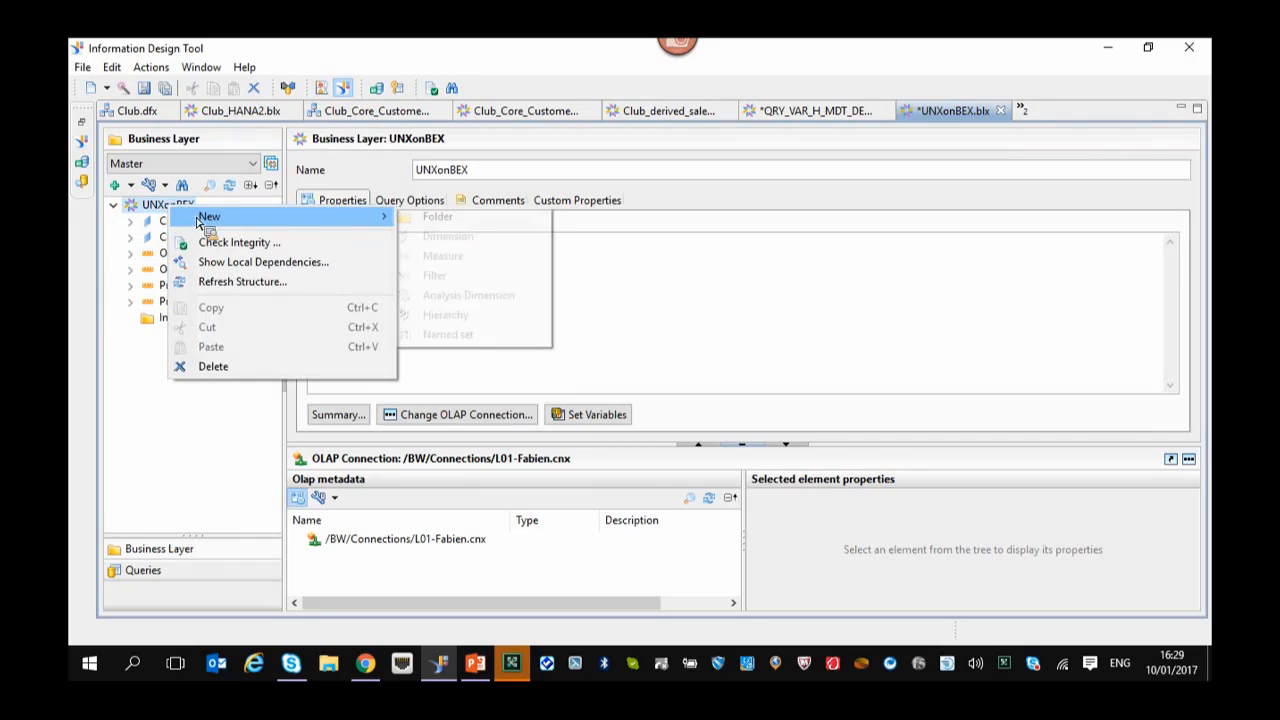
{"action": "left_click", "coordinate": [452, 218]}
{"action": "type", "text": "meas"}
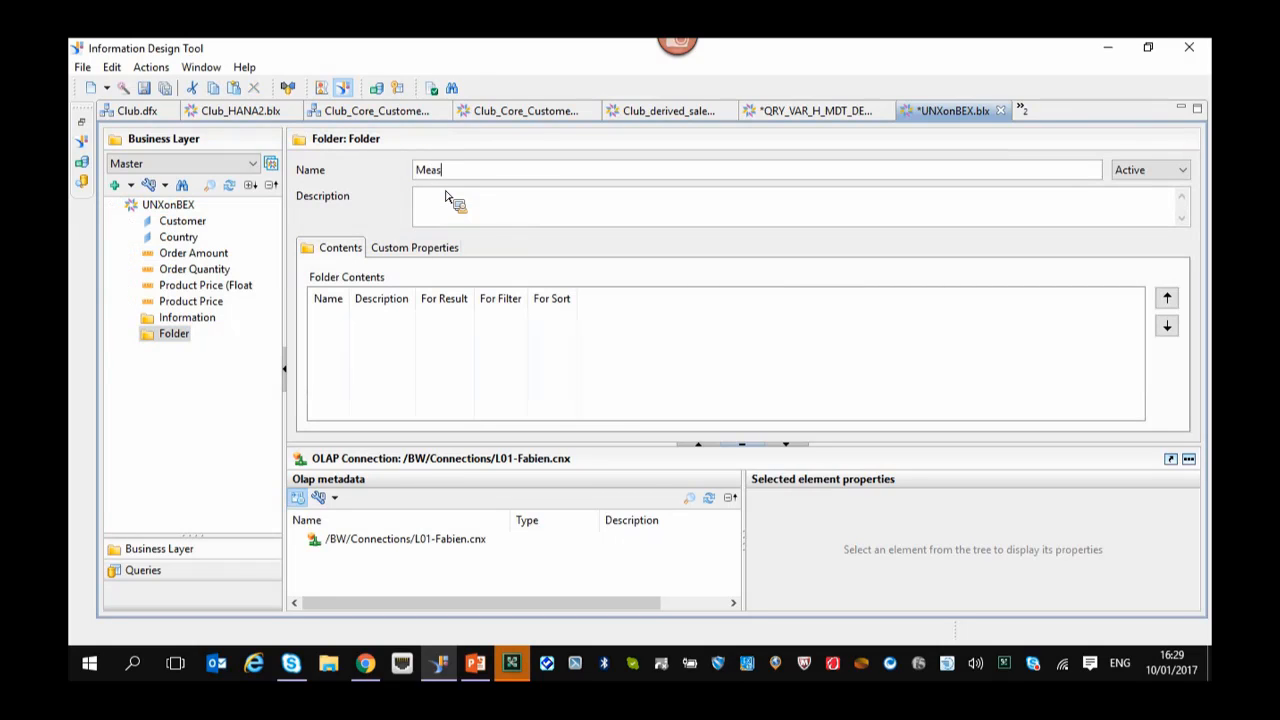
{"action": "type", "text": "ures"}
{"action": "key", "text": "Return"}
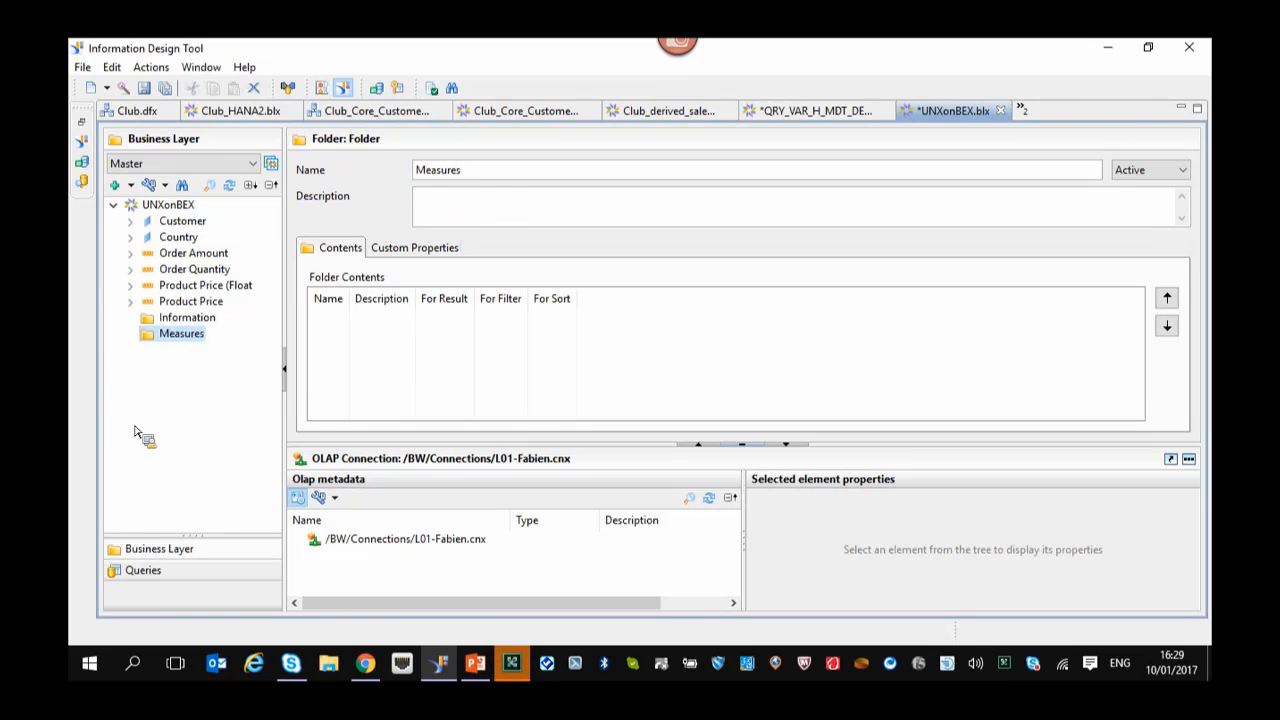
Delete the currency and formatted attributes under the Order Amount measure.
{"action": "double_click", "coordinate": [200, 253]}
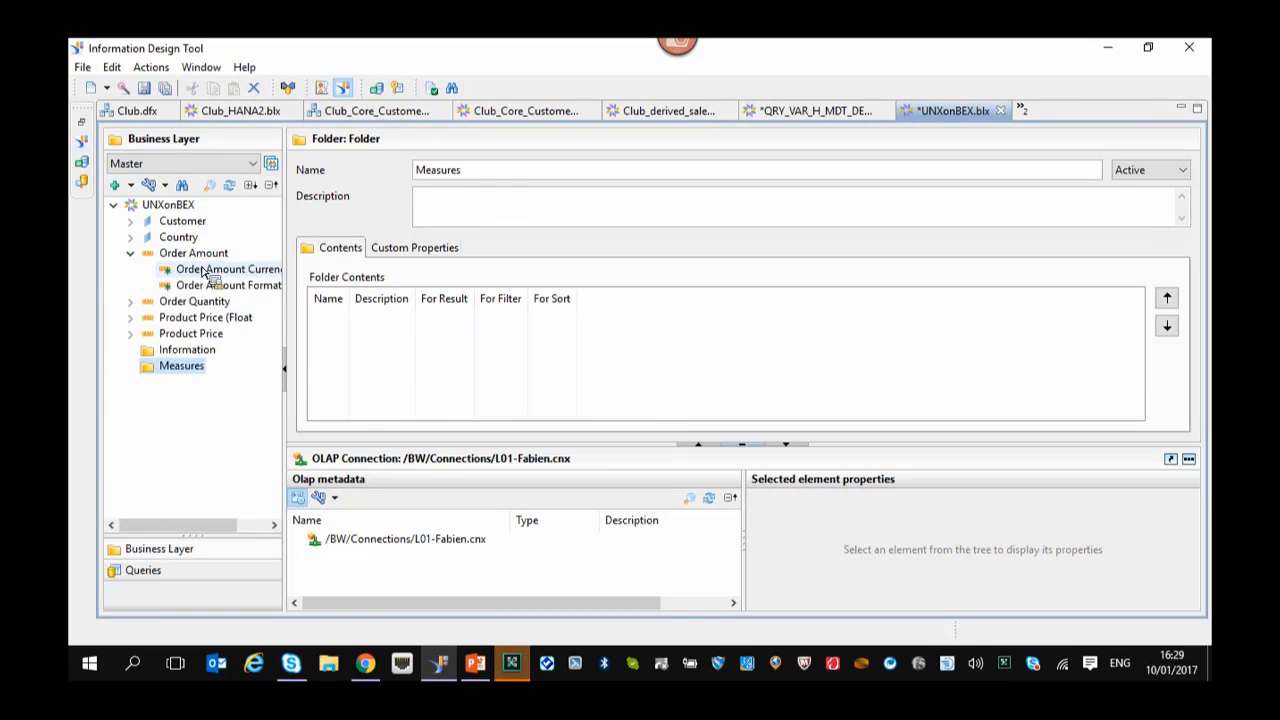
{"action": "left_click", "coordinate": [207, 270]}
{"action": "left_click", "coordinate": [207, 286], "text": "shift"}
{"action": "key", "text": "Delete"}
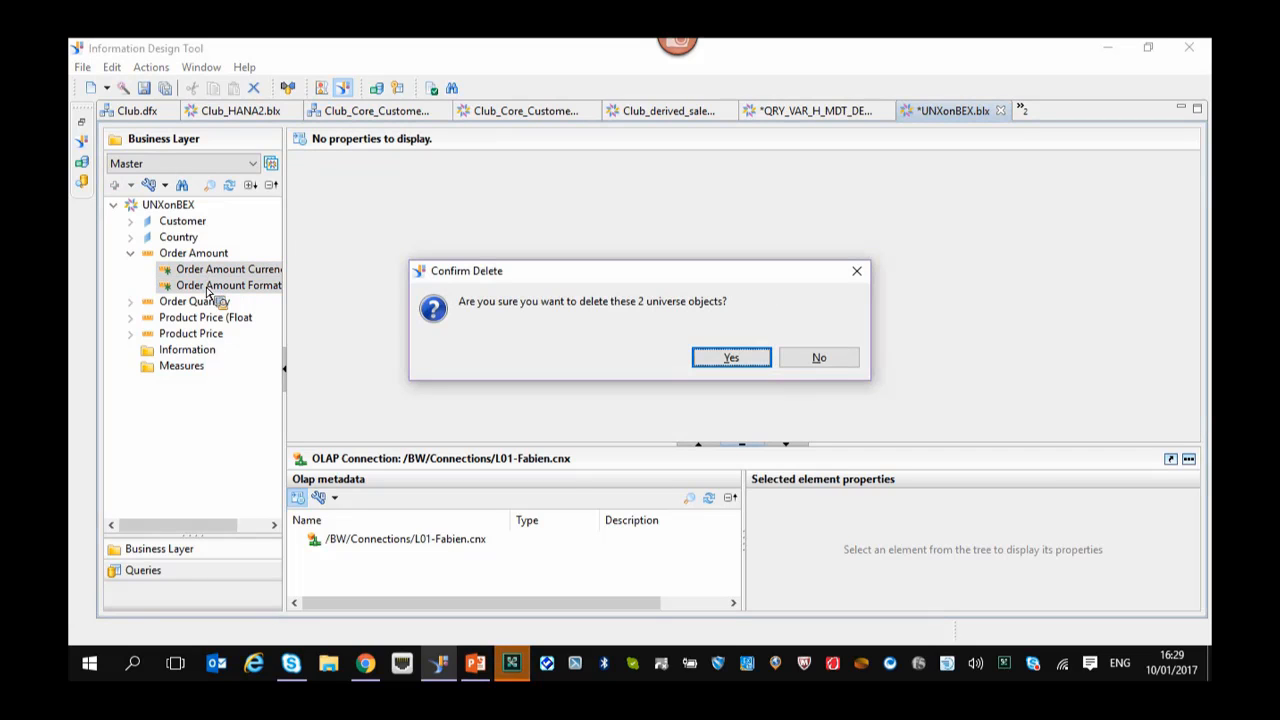
{"action": "left_click", "coordinate": [714, 364]}
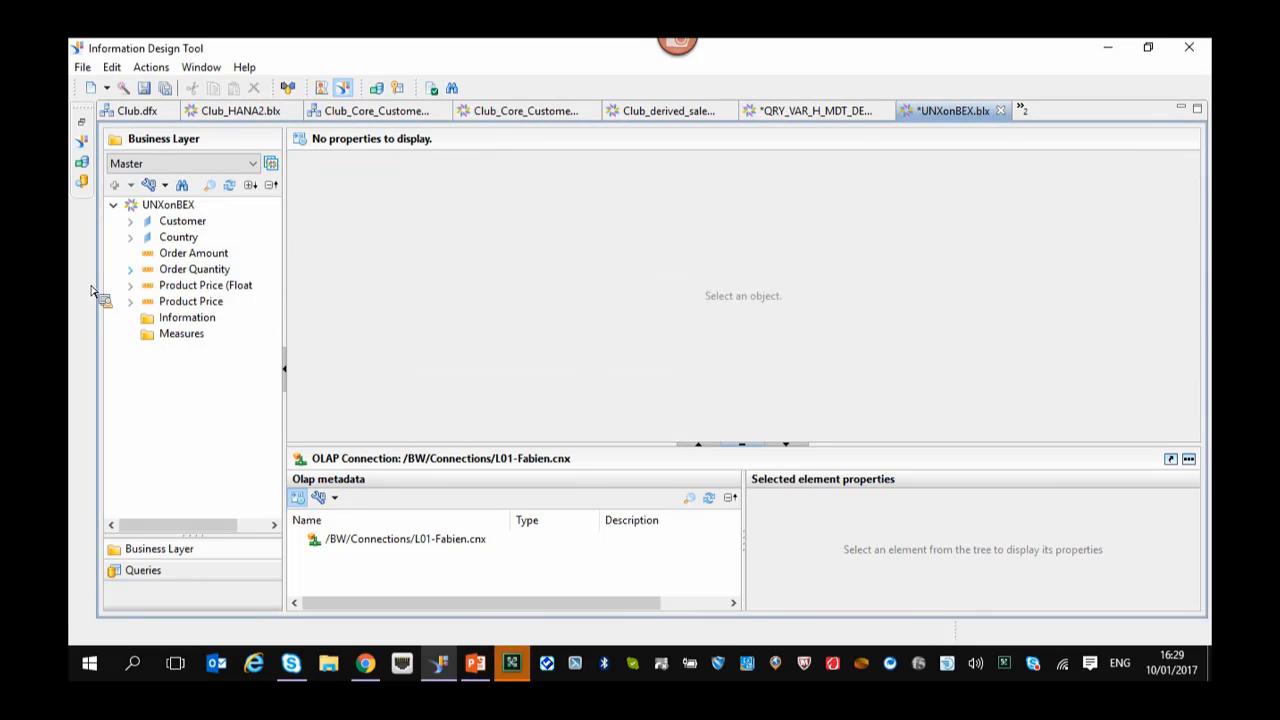
Move the four measures from Order Amount through Product Price into the Measures folder.
{"action": "left_click", "coordinate": [193, 253]}
{"action": "left_click", "coordinate": [195, 301], "text": "shift"}
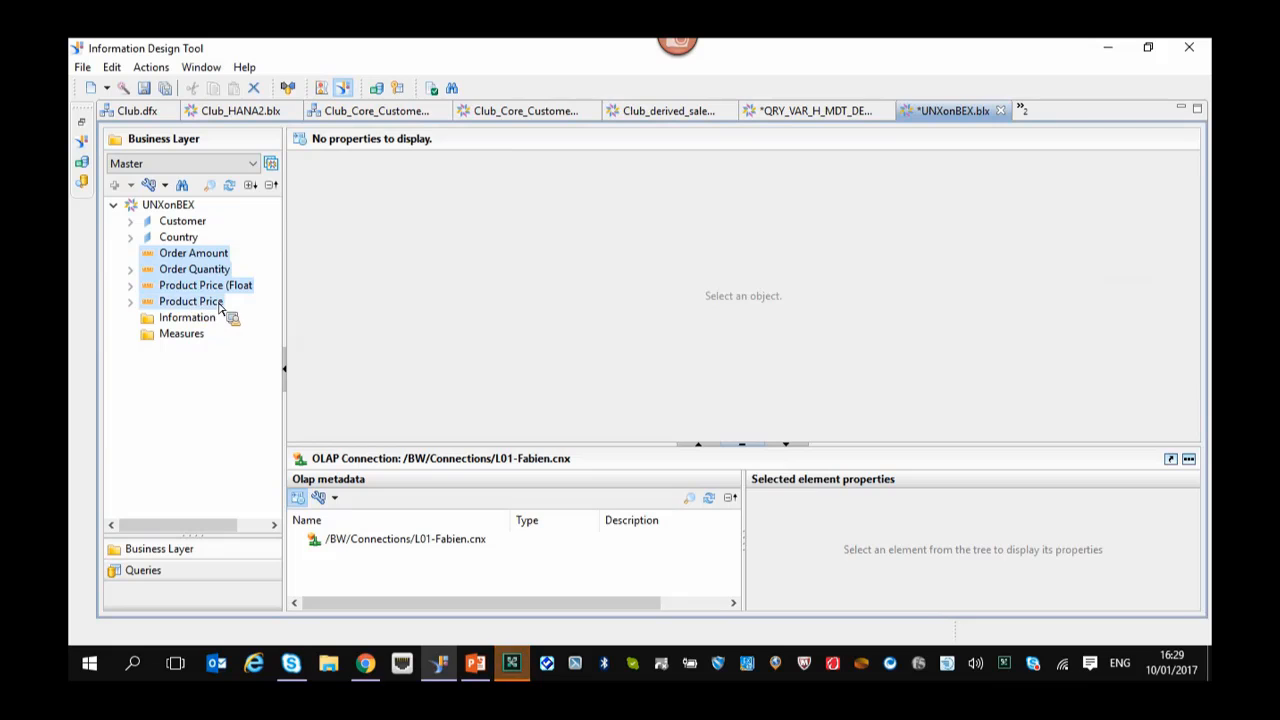
{"action": "left_click_drag", "start_coordinate": [220, 309], "coordinate": [133, 232]}
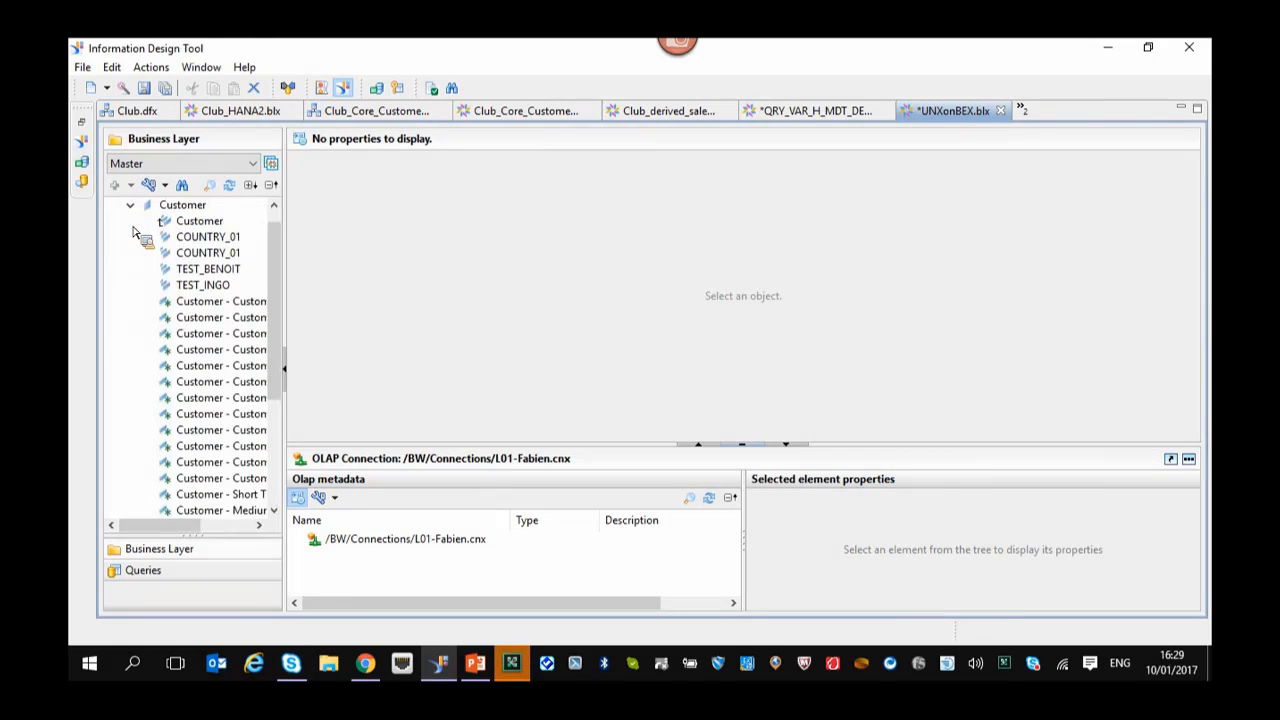
Delete everything from the second COUNTRY_01 through Customer - Key under the Customer dimension, and move Customer into the Information folder.
{"action": "left_click", "coordinate": [217, 255]}
{"action": "left_click_drag", "start_coordinate": [272, 276], "coordinate": [280, 371]}
{"action": "left_click", "coordinate": [224, 384], "text": "shift"}
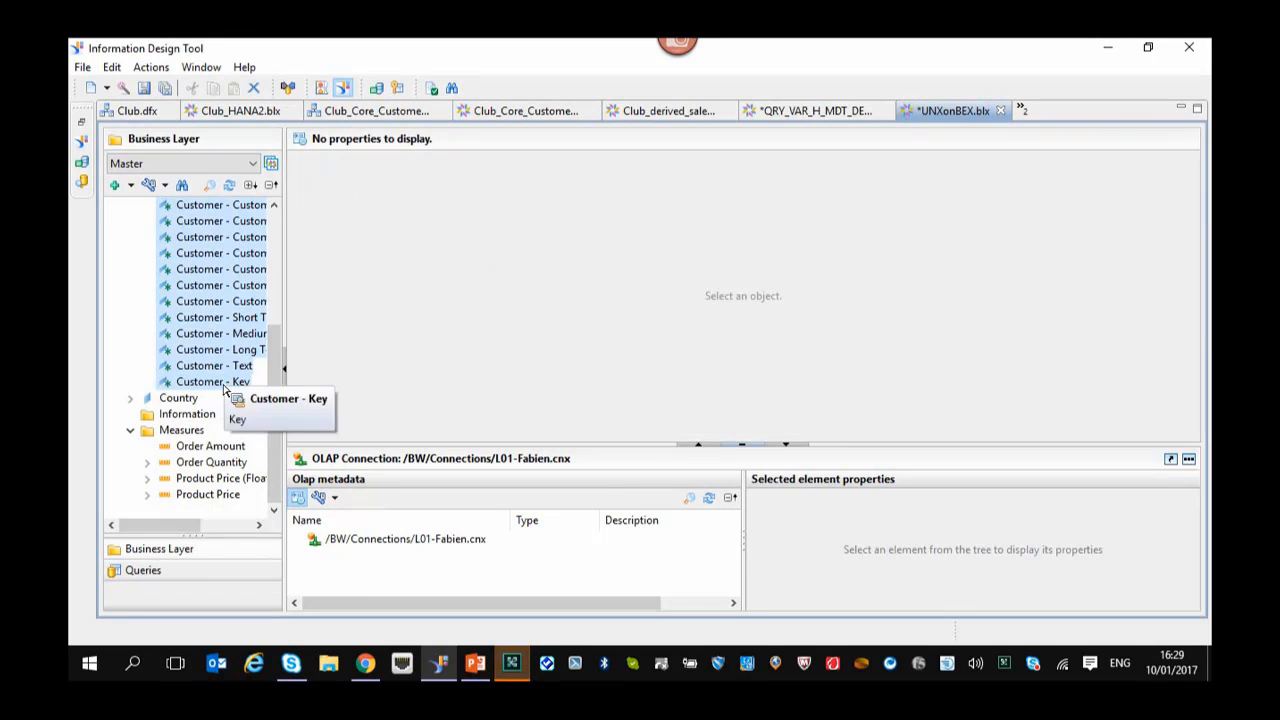
{"action": "key", "text": "Delete"}
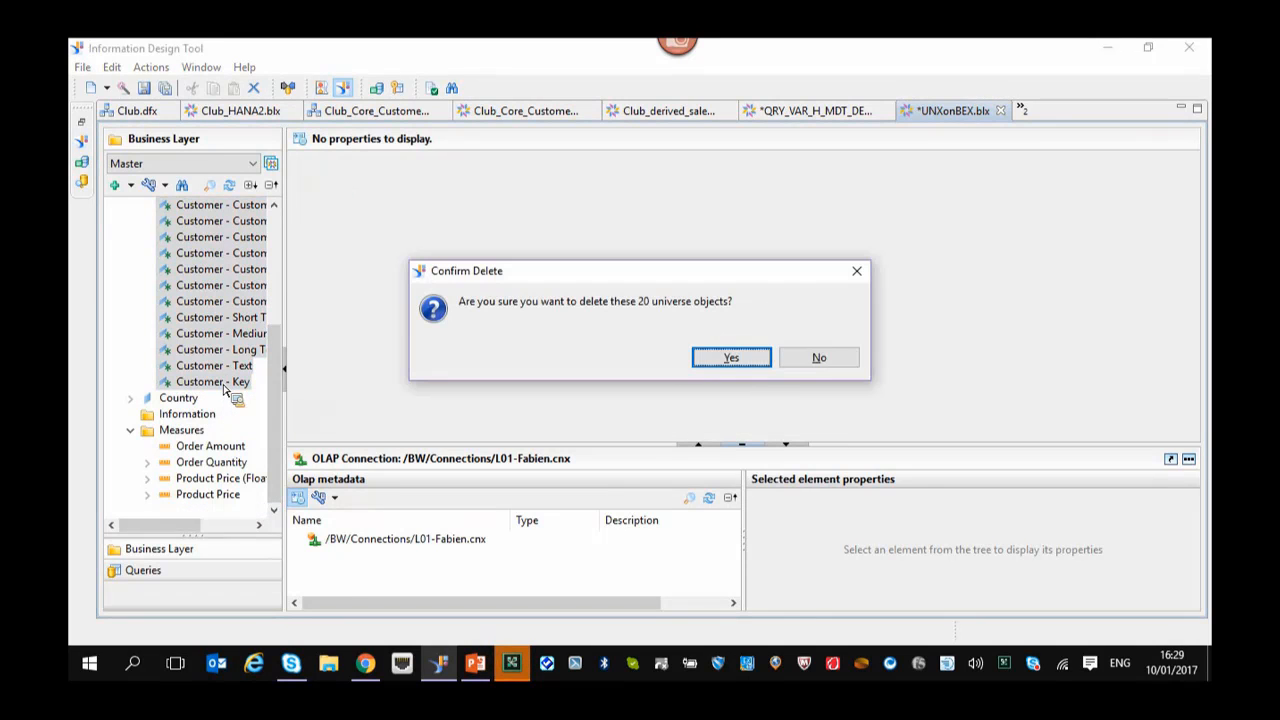
{"action": "left_click", "coordinate": [732, 360]}
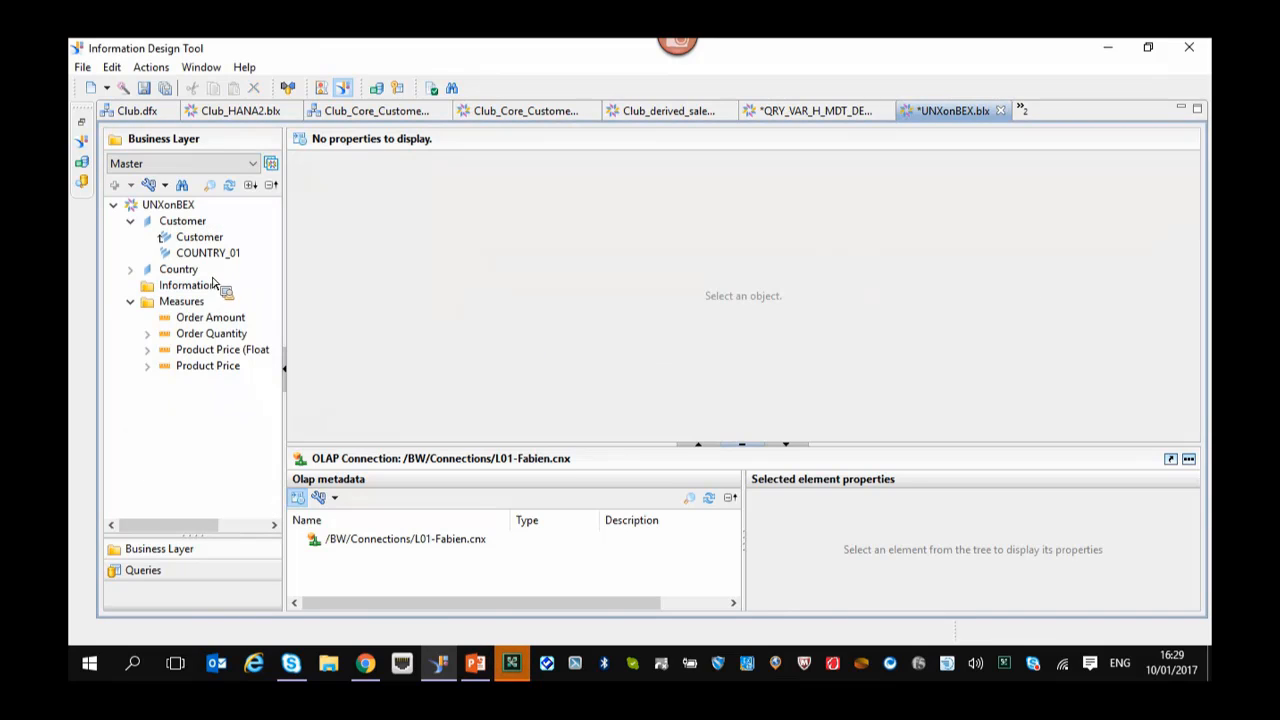
{"action": "left_click_drag", "start_coordinate": [213, 284], "coordinate": [161, 241]}
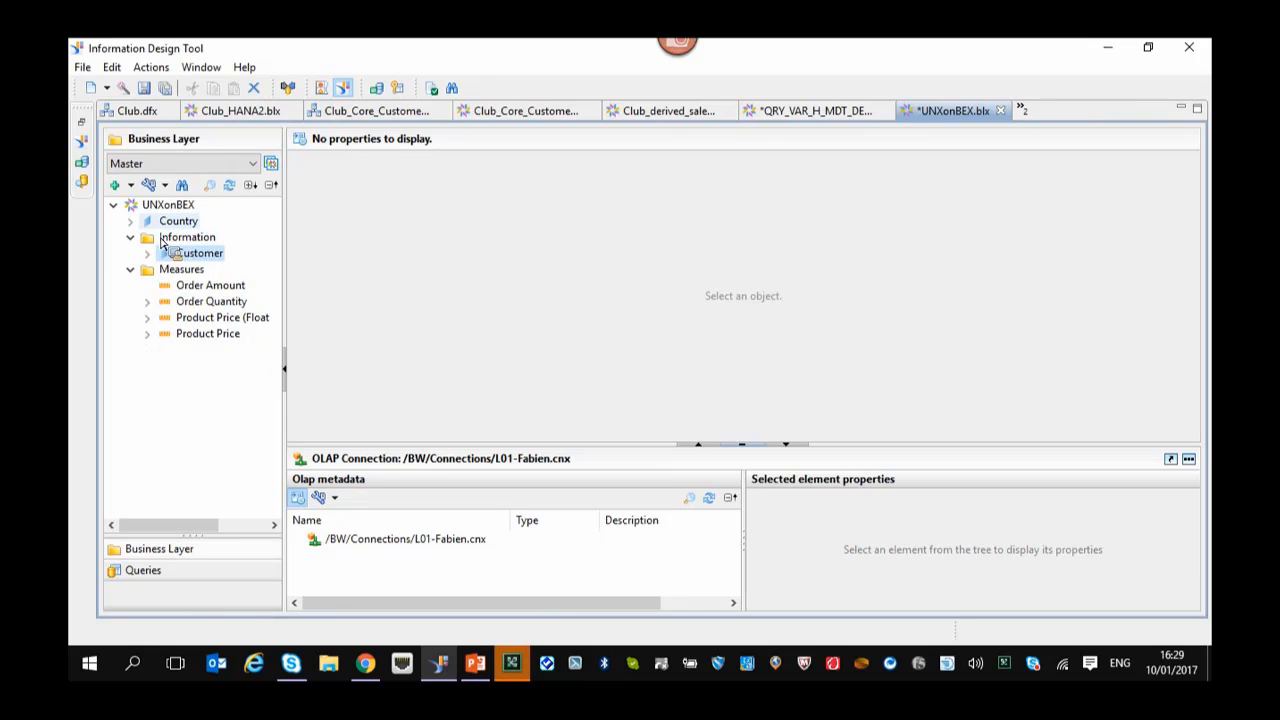
Delete the Short Text, Text and Key attributes under the Country dimension and move Country into the Information folder.
{"action": "left_click", "coordinate": [132, 222]}
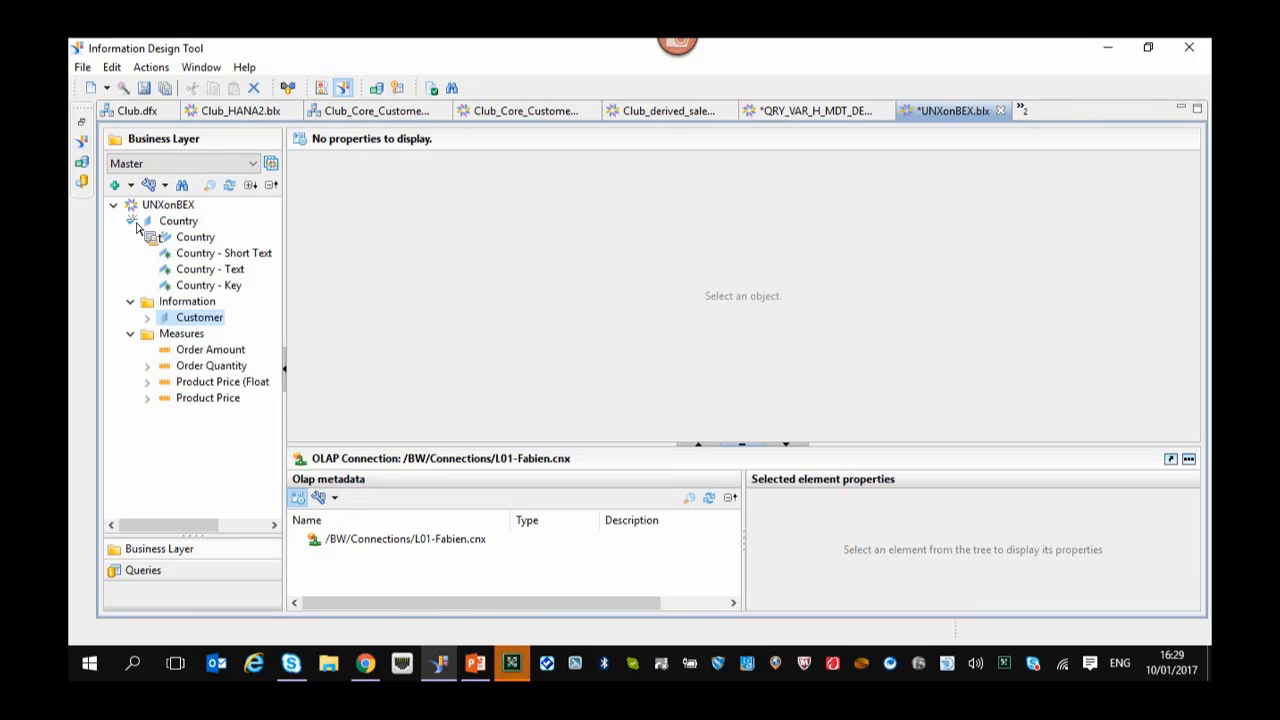
{"action": "left_click", "coordinate": [213, 257]}
{"action": "left_click", "coordinate": [217, 286], "text": "shift"}
{"action": "key", "text": "Delete"}
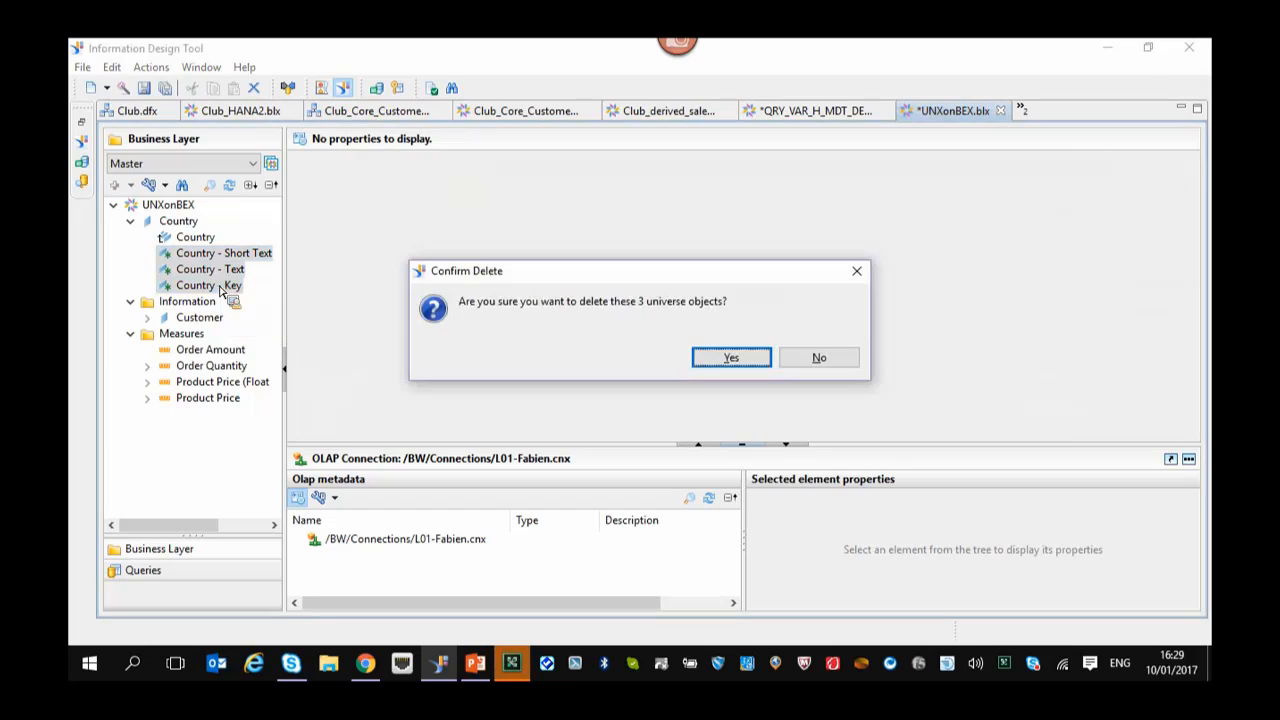
{"action": "left_click", "coordinate": [714, 360]}
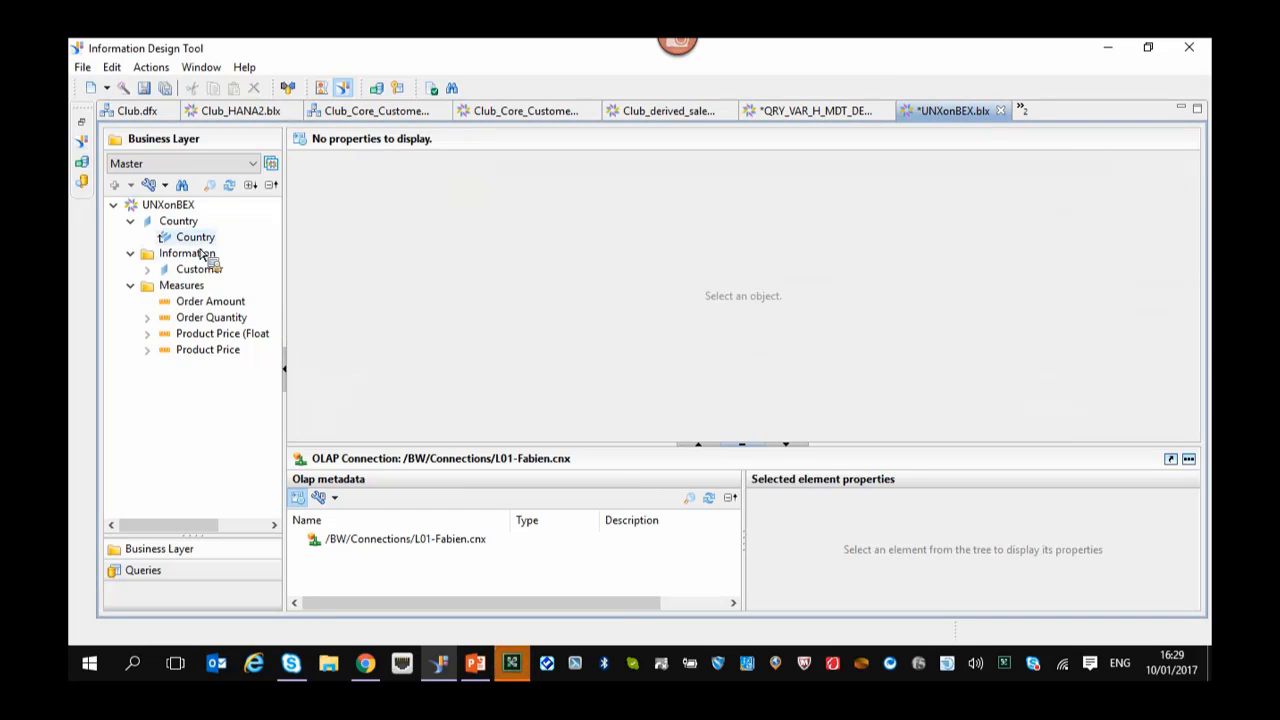
{"action": "left_click_drag", "start_coordinate": [190, 232], "coordinate": [193, 257]}
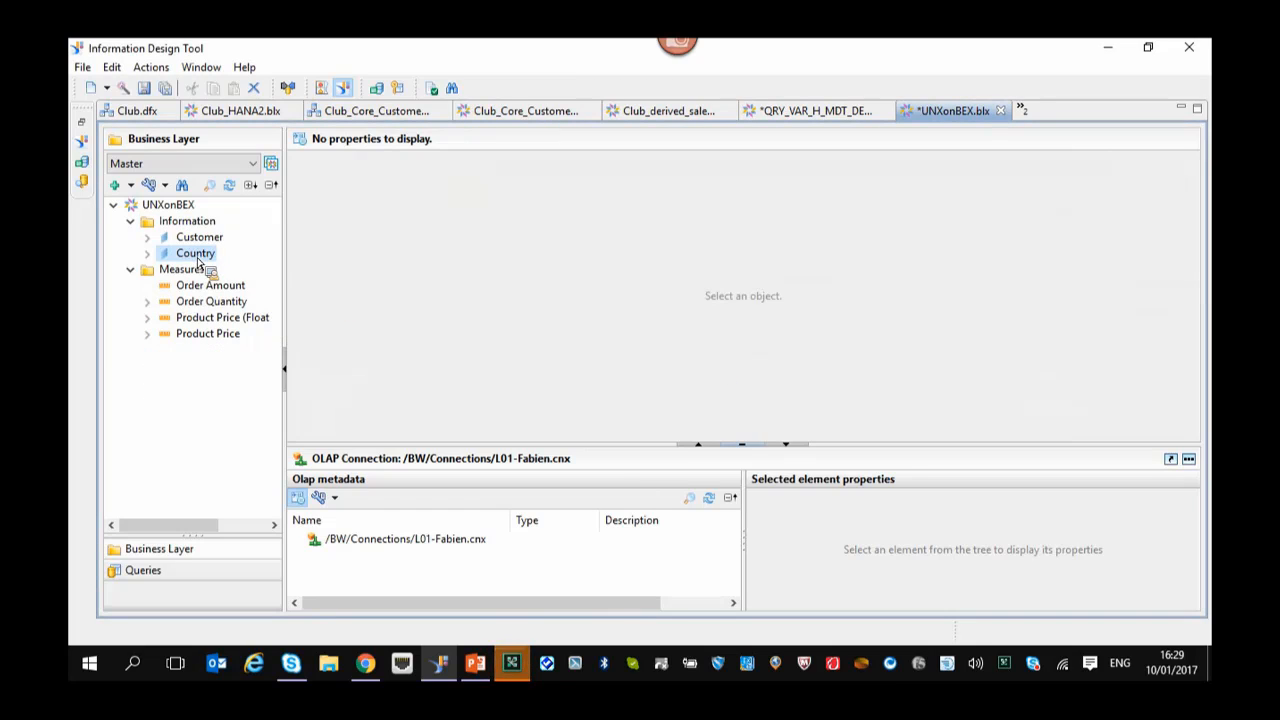
{"action": "left_click", "coordinate": [130, 221]}
{"action": "left_click", "coordinate": [130, 237]}
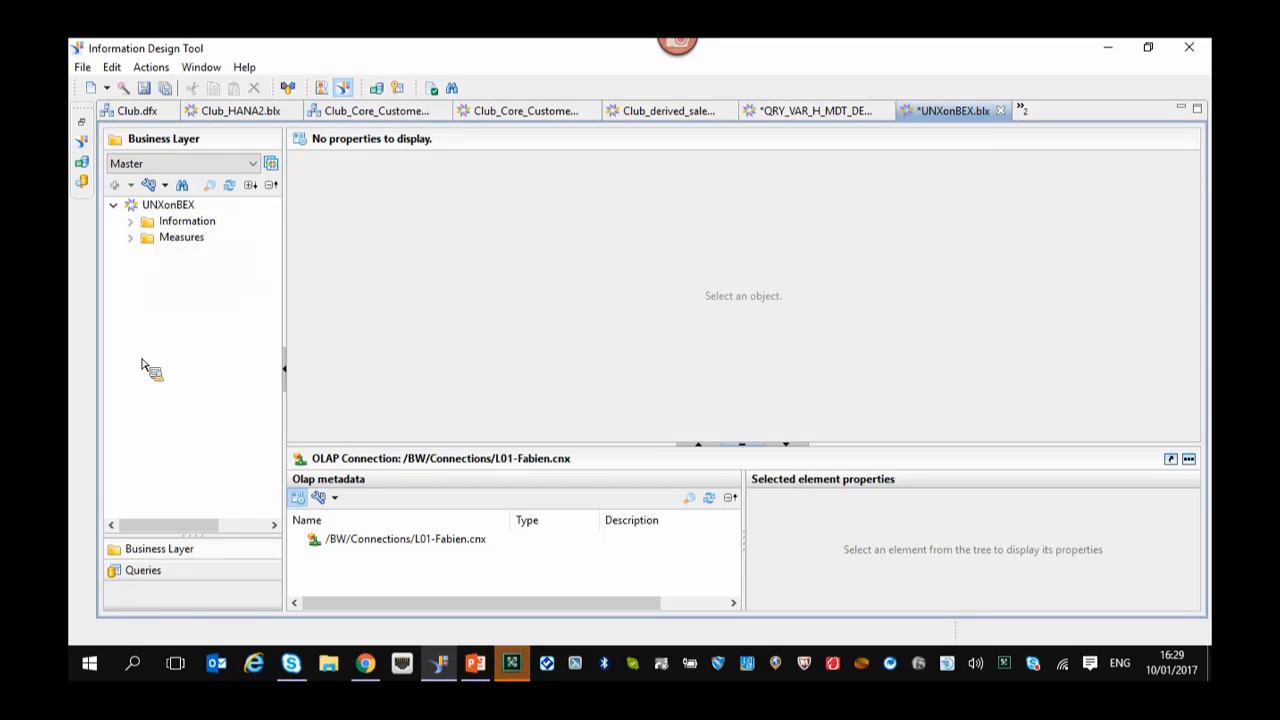
Open a new query on the universe, inspect the contents of the Information and Measures folders, and close it without saving.
{"action": "left_click", "coordinate": [146, 571]}
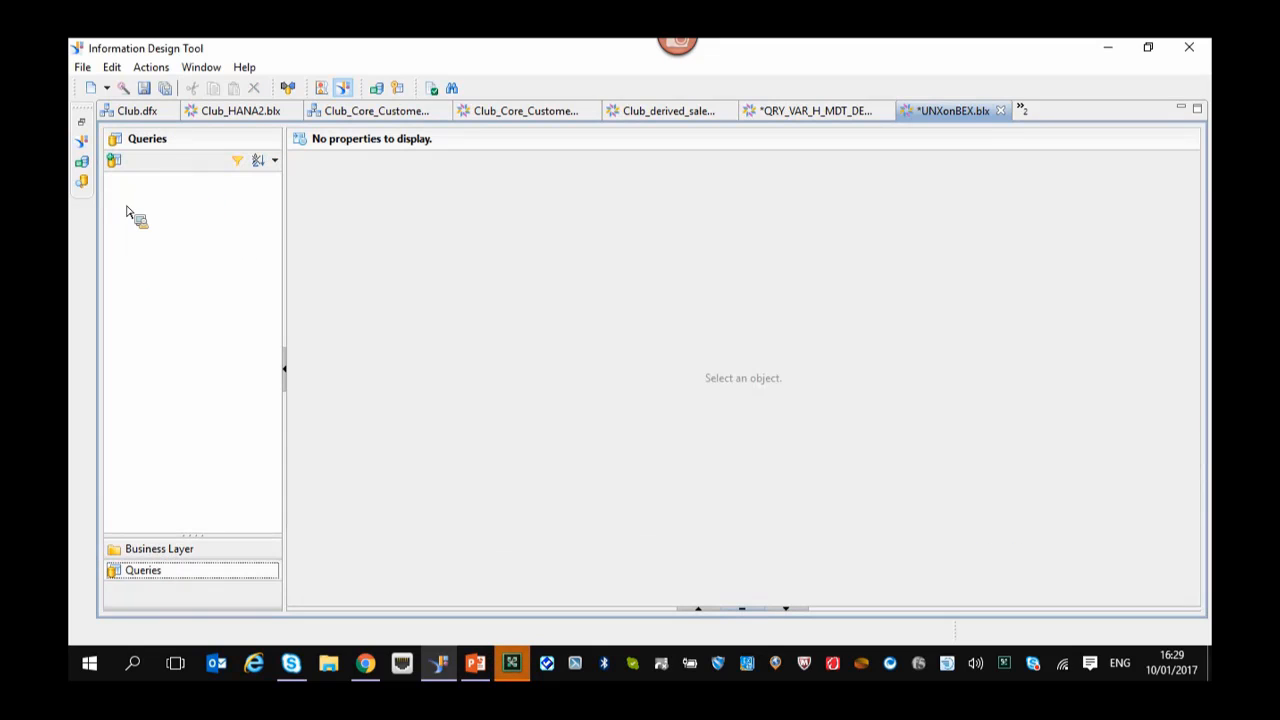
{"action": "left_click", "coordinate": [114, 161]}
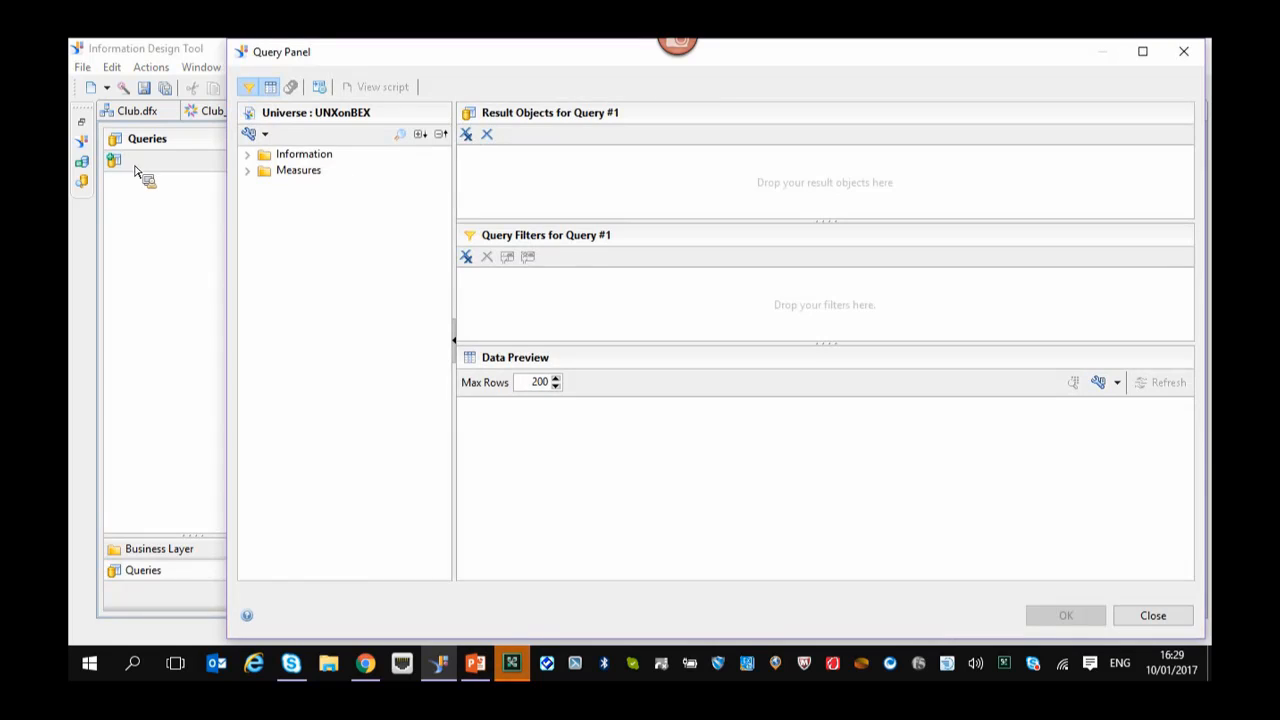
{"action": "left_click", "coordinate": [247, 170]}
{"action": "left_click", "coordinate": [247, 154]}
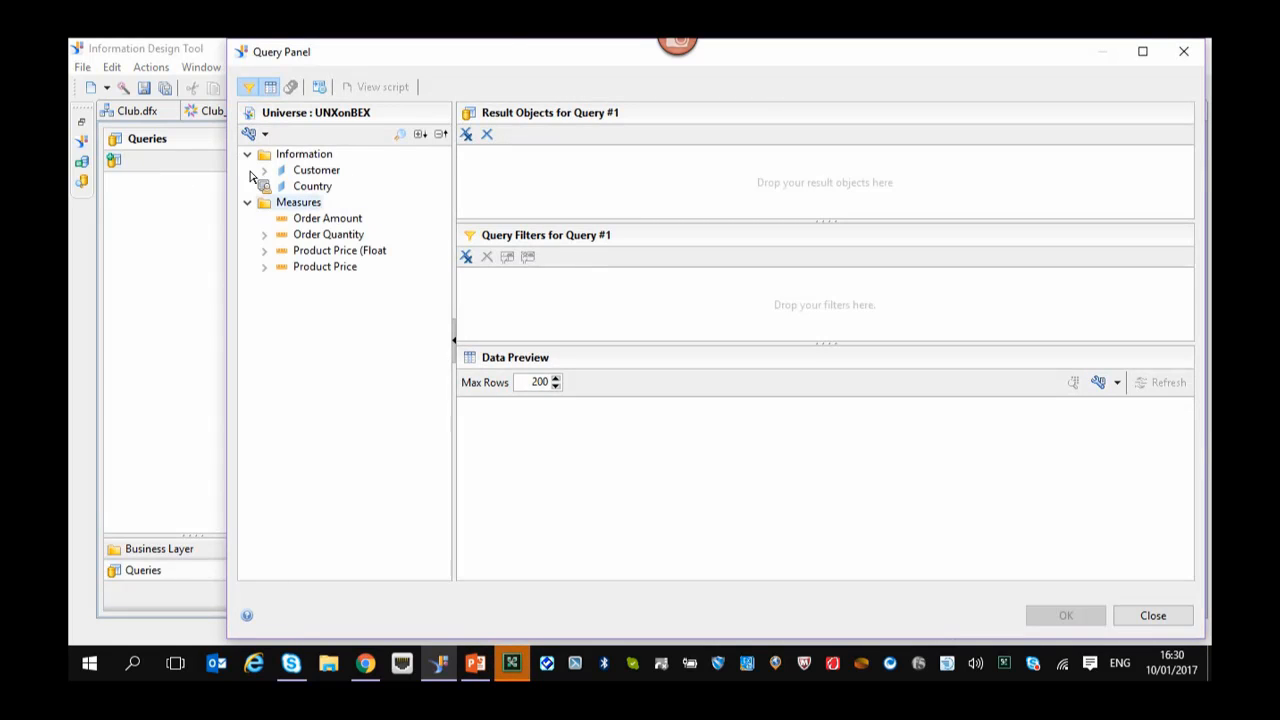
{"action": "left_click", "coordinate": [264, 170]}
{"action": "left_click", "coordinate": [265, 219]}
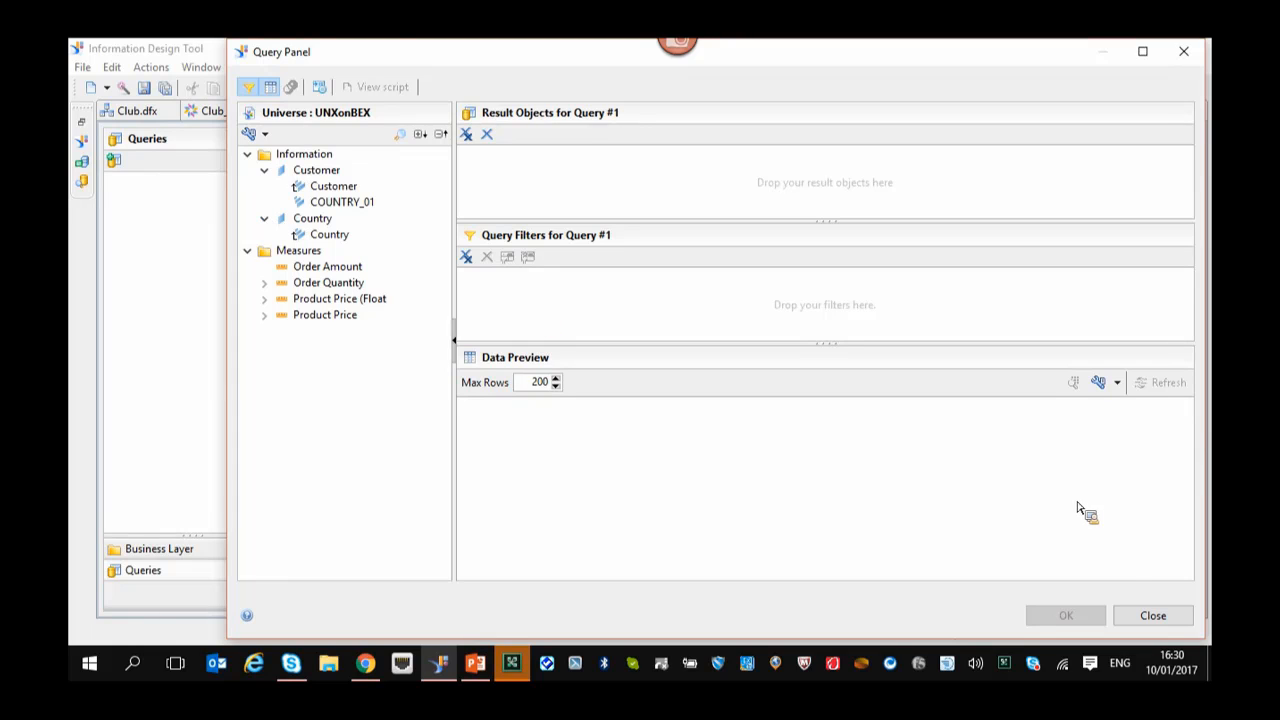
{"action": "left_click", "coordinate": [1153, 616]}
Return to the business layer and show the values of the Customer hierarchy using Country Hierarchy 01.
{"action": "left_click", "coordinate": [178, 545]}
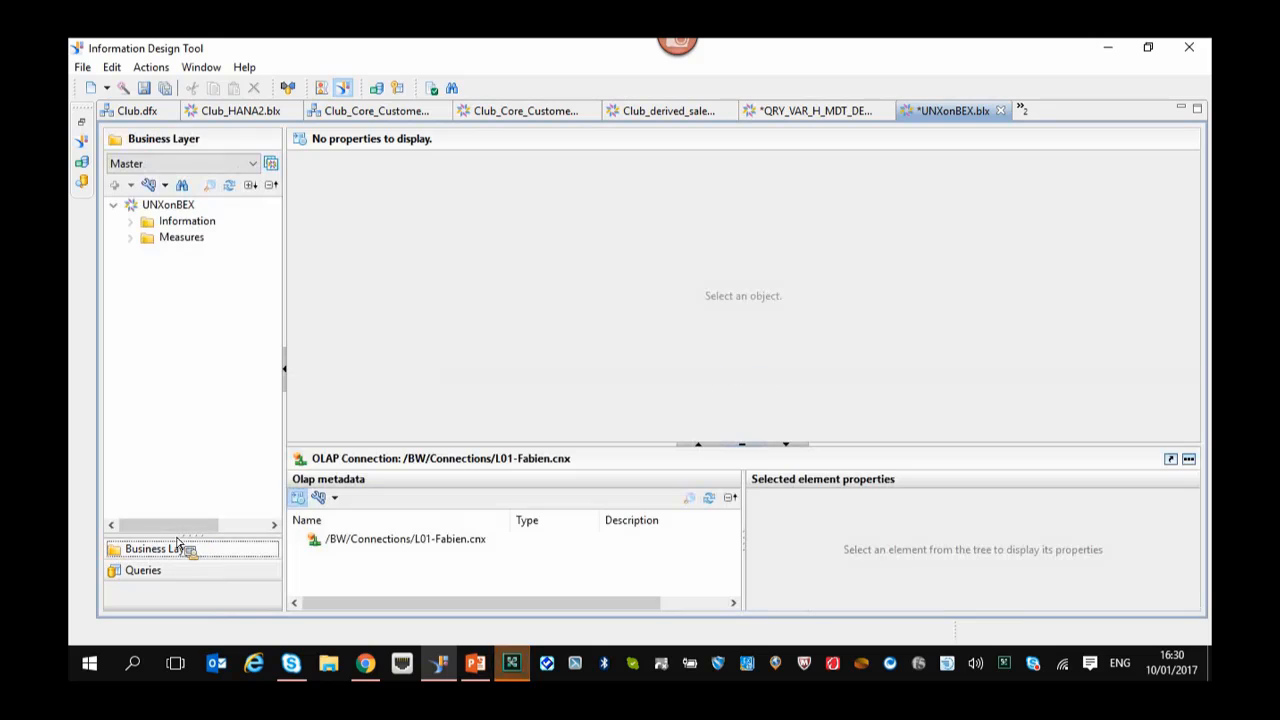
{"action": "left_click", "coordinate": [130, 221]}
{"action": "left_click", "coordinate": [148, 237]}
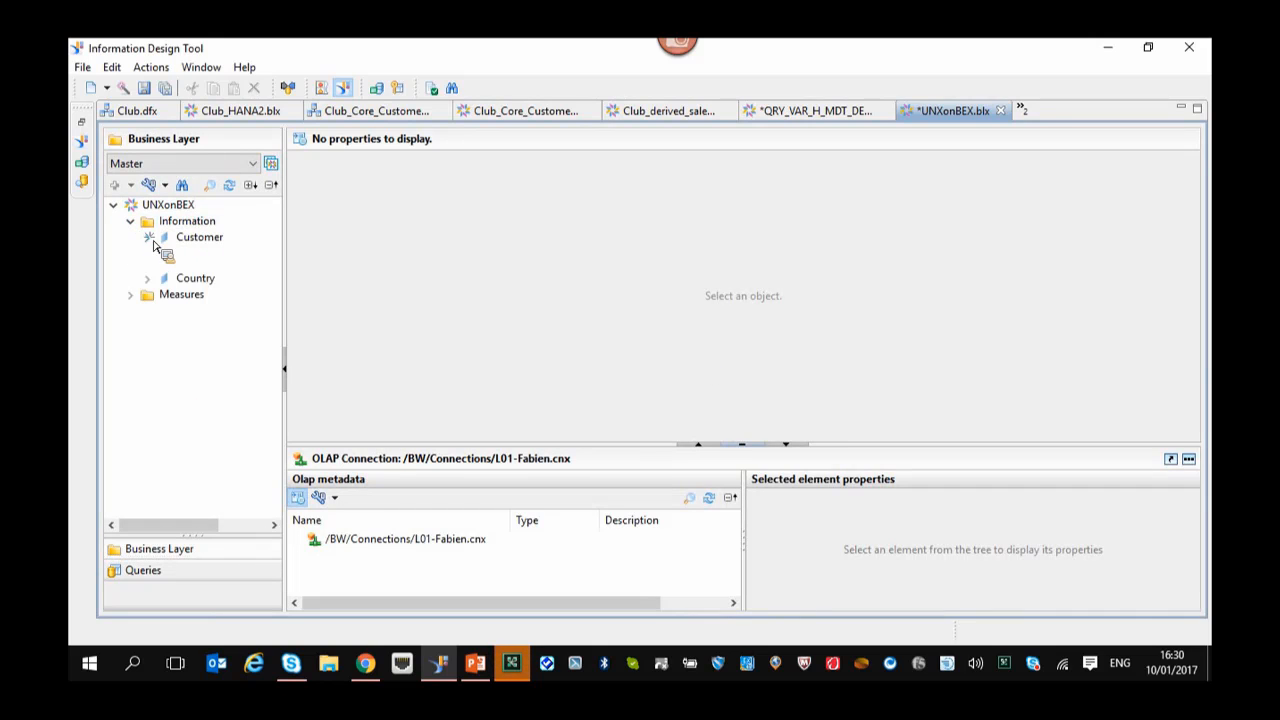
{"action": "right_click", "coordinate": [200, 253]}
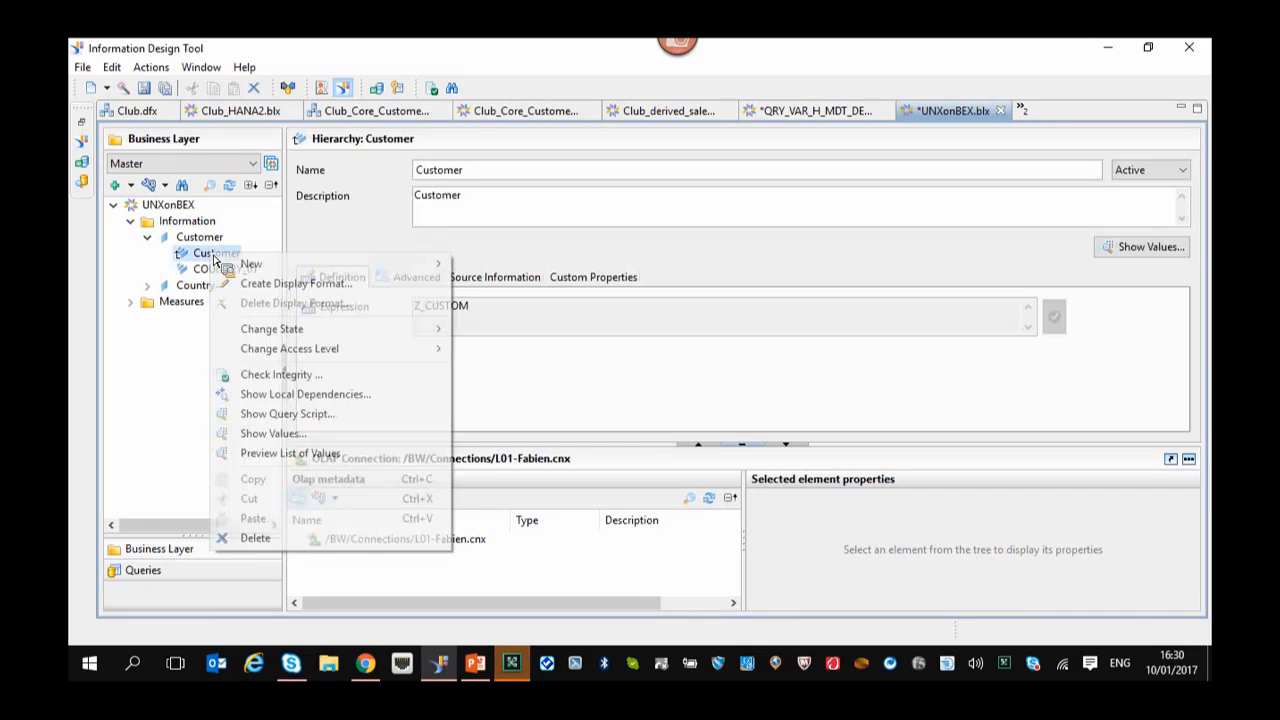
{"action": "left_click", "coordinate": [290, 433]}
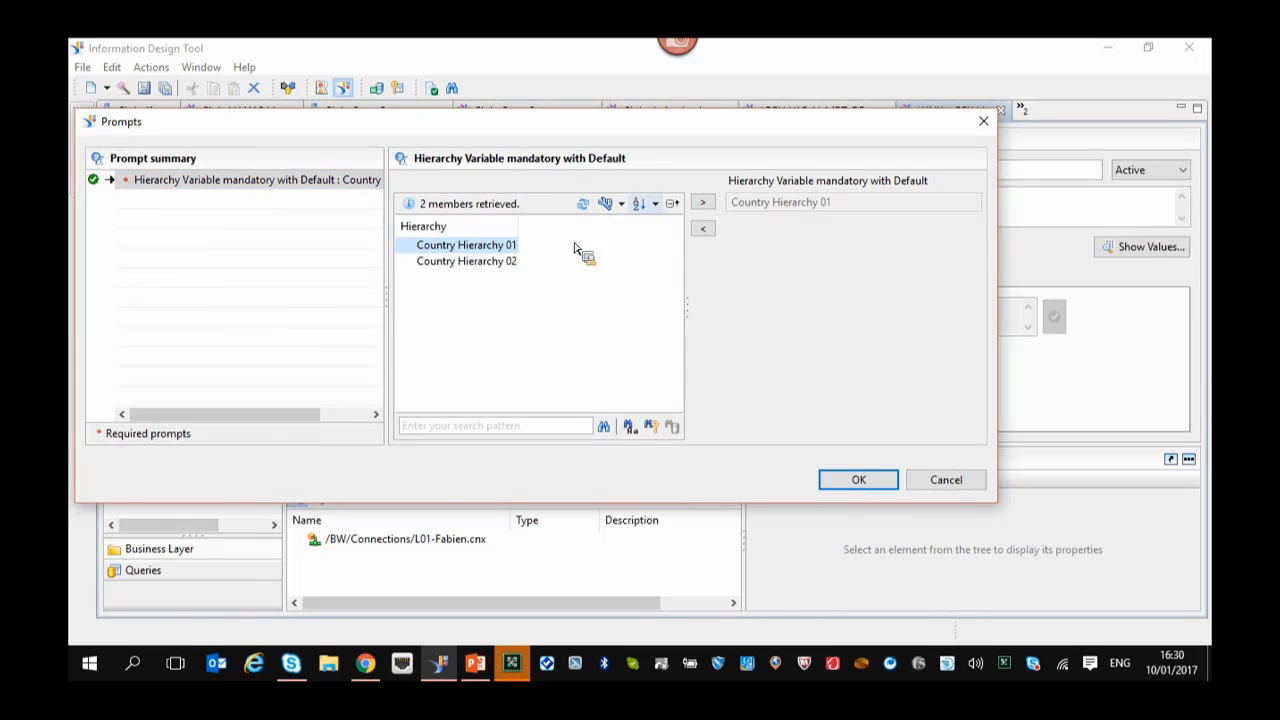
{"action": "left_click", "coordinate": [845, 478]}
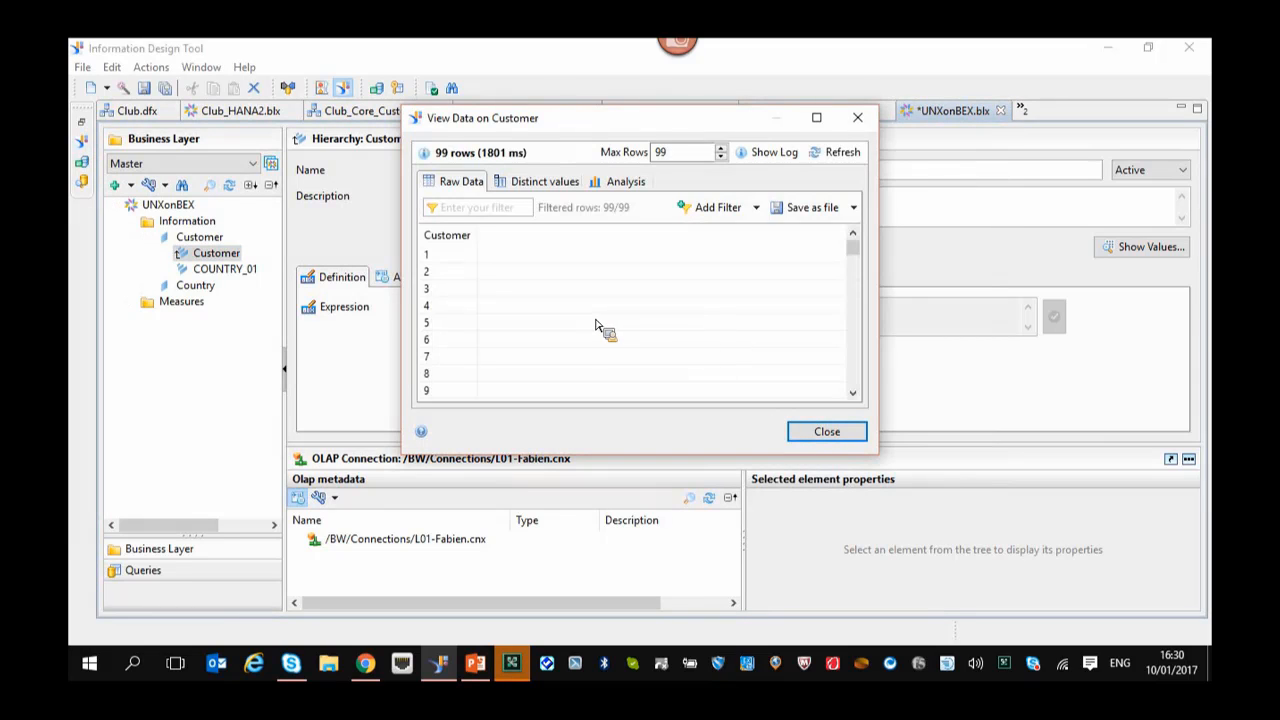
{"action": "left_click", "coordinate": [827, 433]}
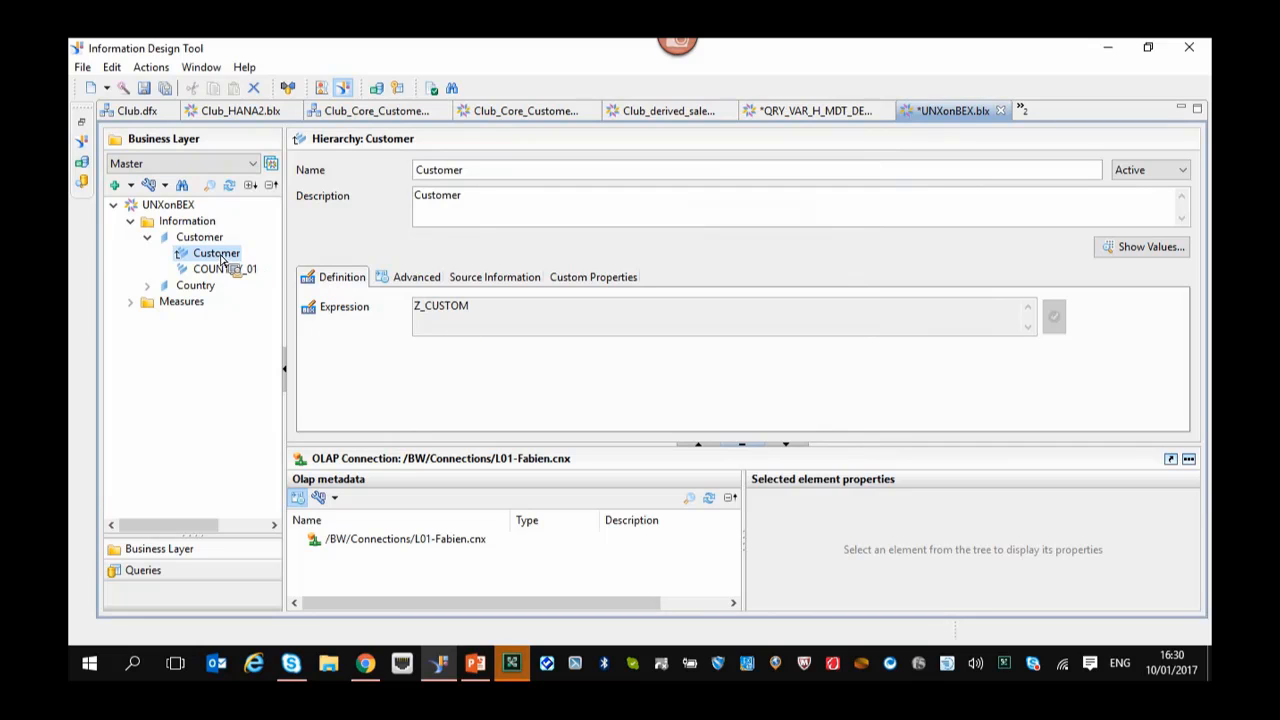
Set the Customer dimension's BW presentation to SHORT_TEXT and save the business layer.
{"action": "left_click", "coordinate": [200, 237]}
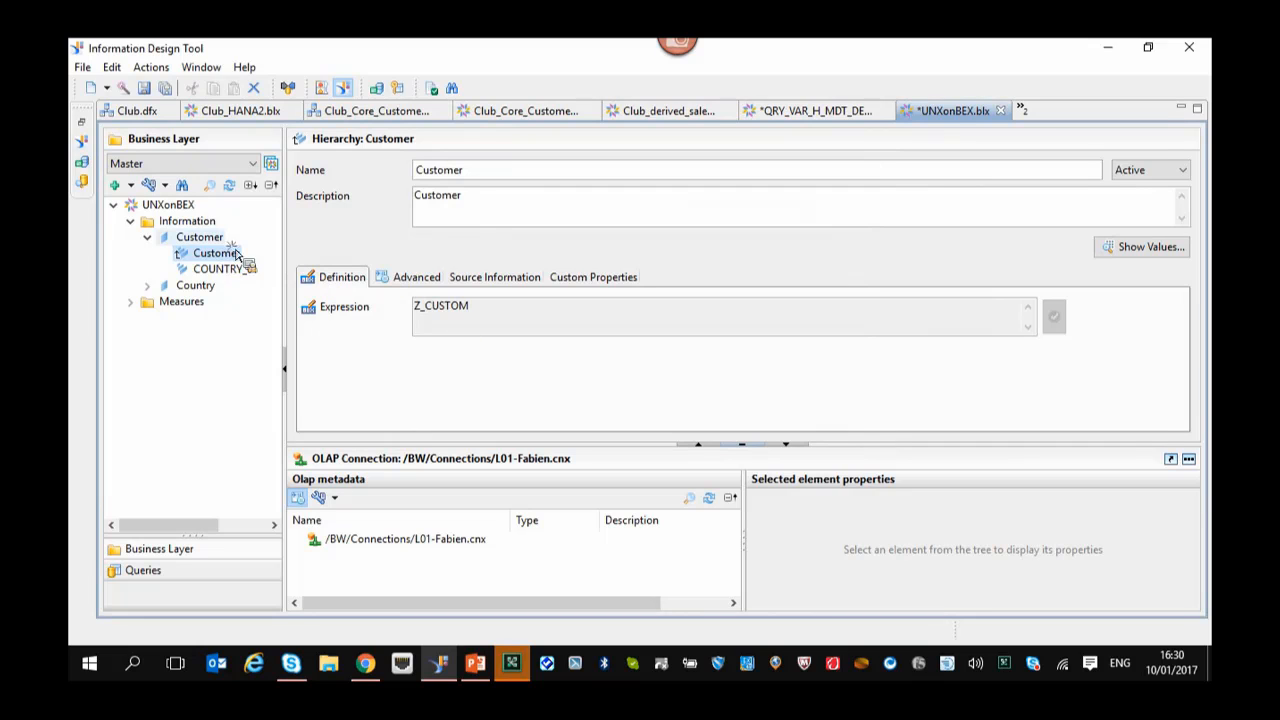
{"action": "left_click", "coordinate": [410, 279]}
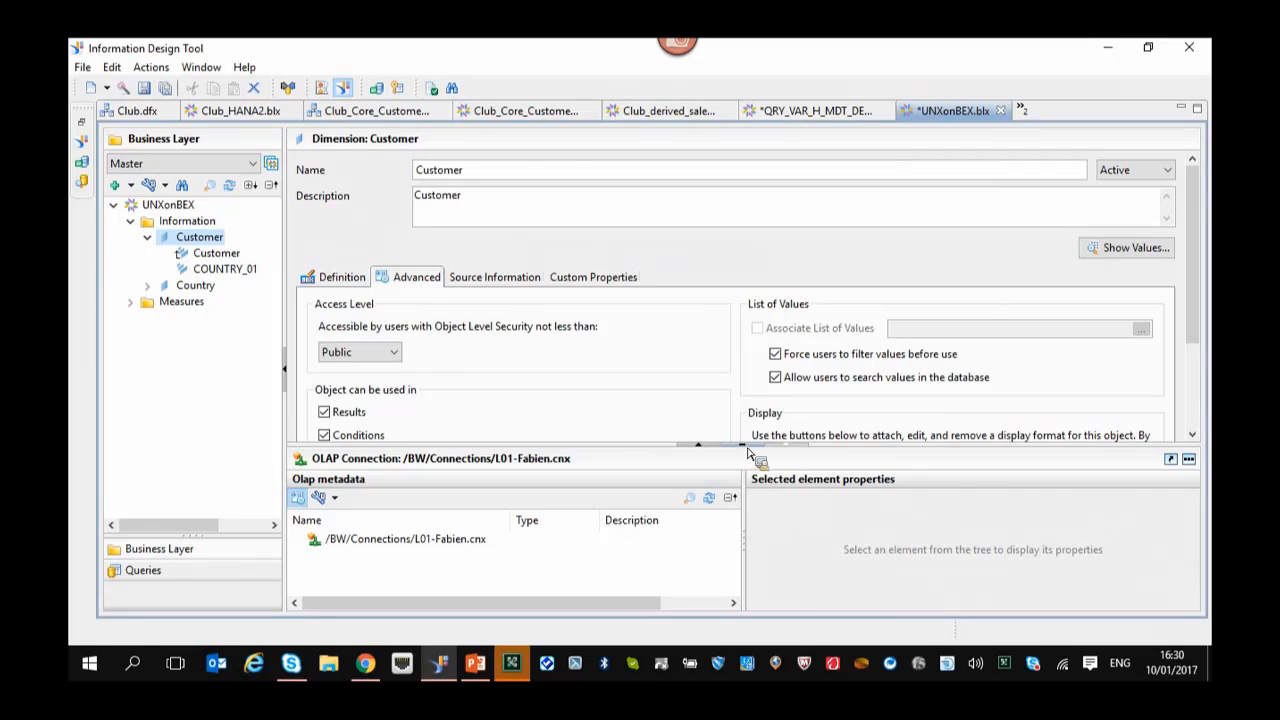
{"action": "left_click", "coordinate": [785, 444]}
{"action": "left_click", "coordinate": [1159, 507]}
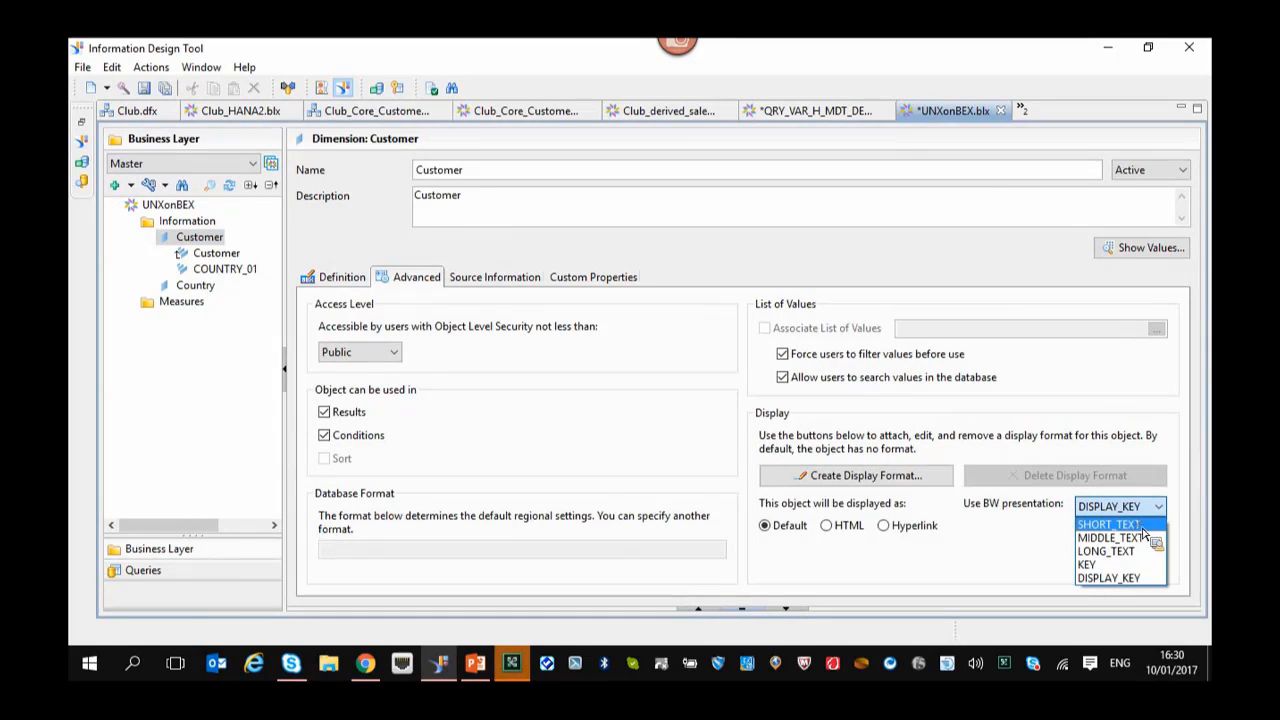
{"action": "left_click", "coordinate": [1140, 526]}
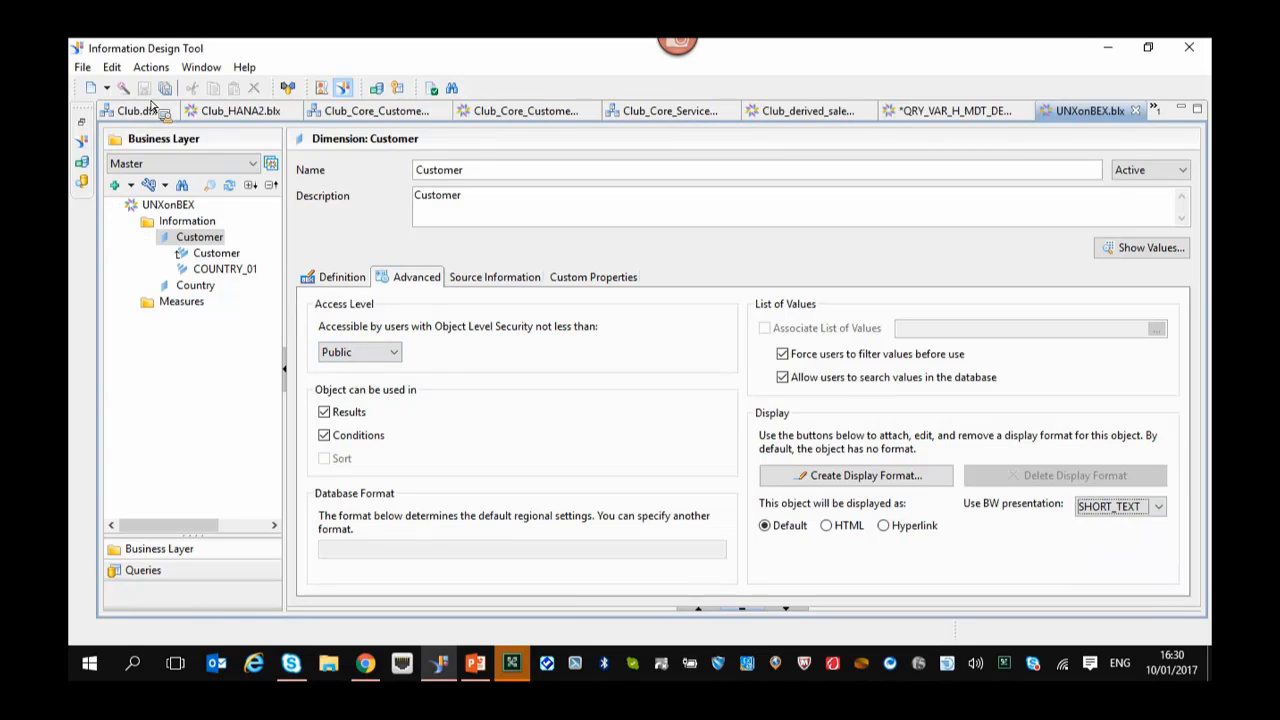
{"action": "key", "text": "ctrl+s"}
Show the Customer hierarchy's values again with Country Hierarchy 01 to check the short text presentation.
{"action": "left_click", "coordinate": [216, 254]}
{"action": "right_click", "coordinate": [212, 255]}
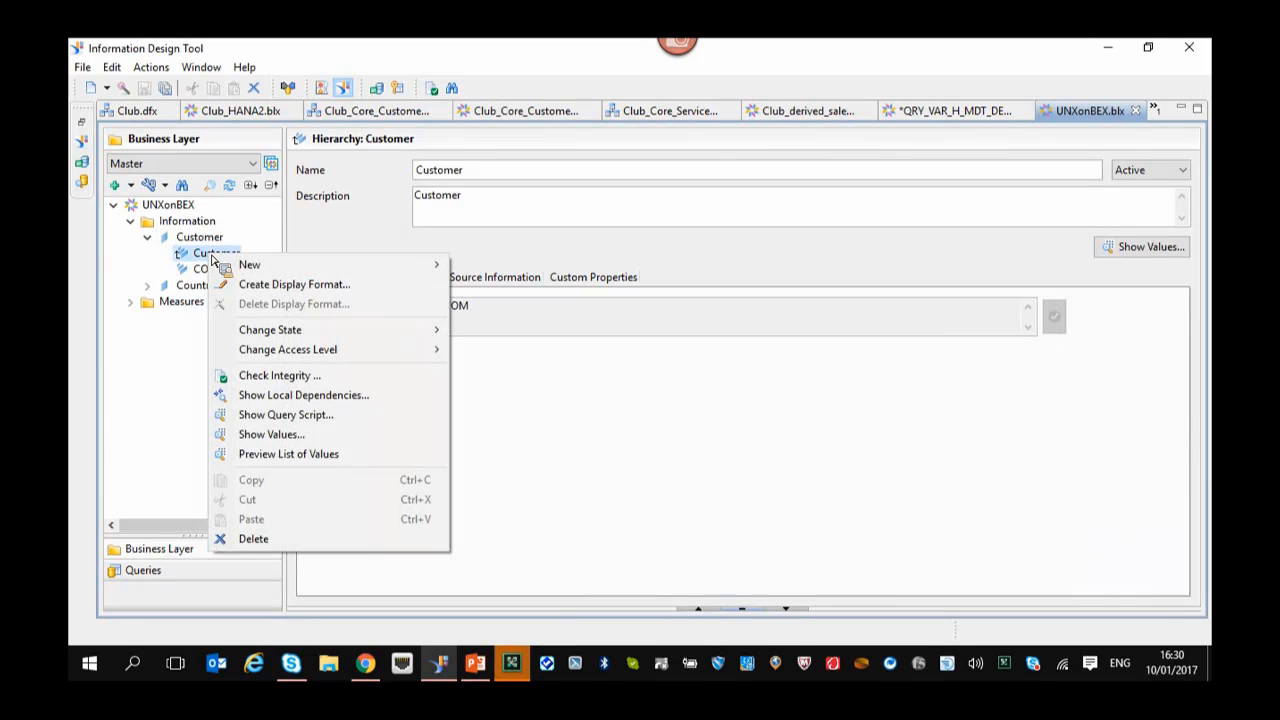
{"action": "left_click", "coordinate": [292, 436]}
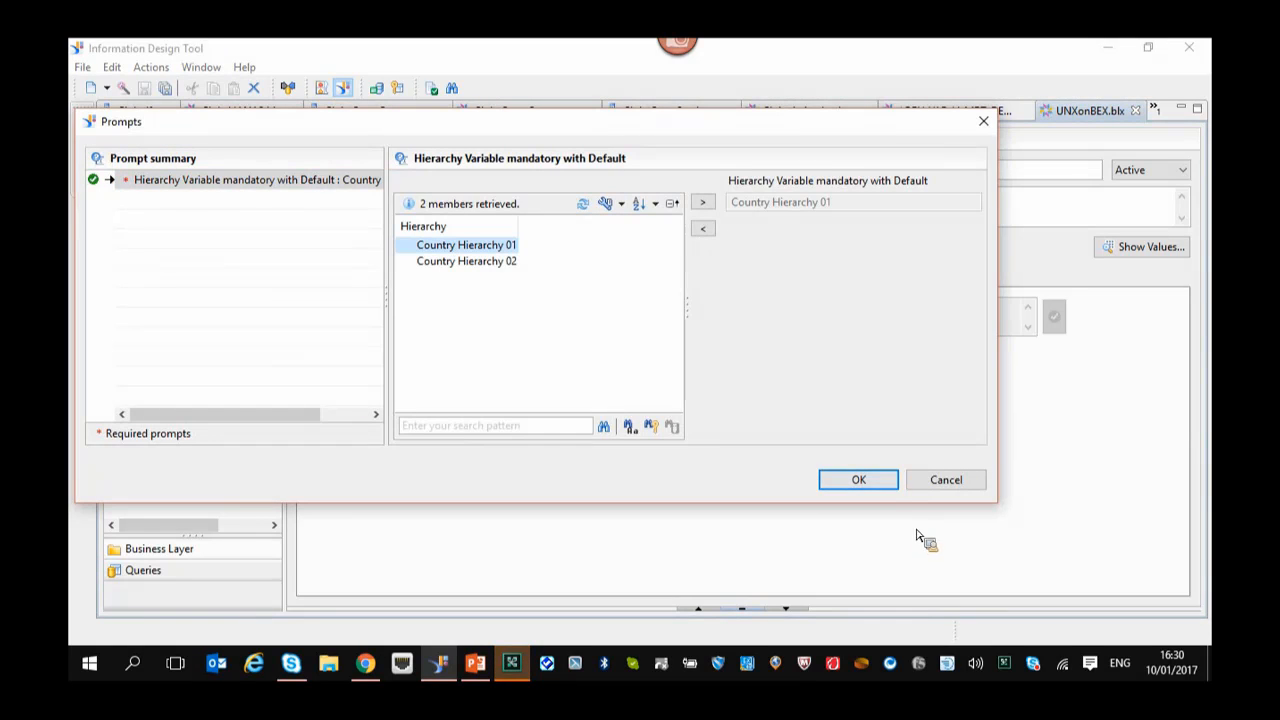
{"action": "left_click", "coordinate": [858, 480]}
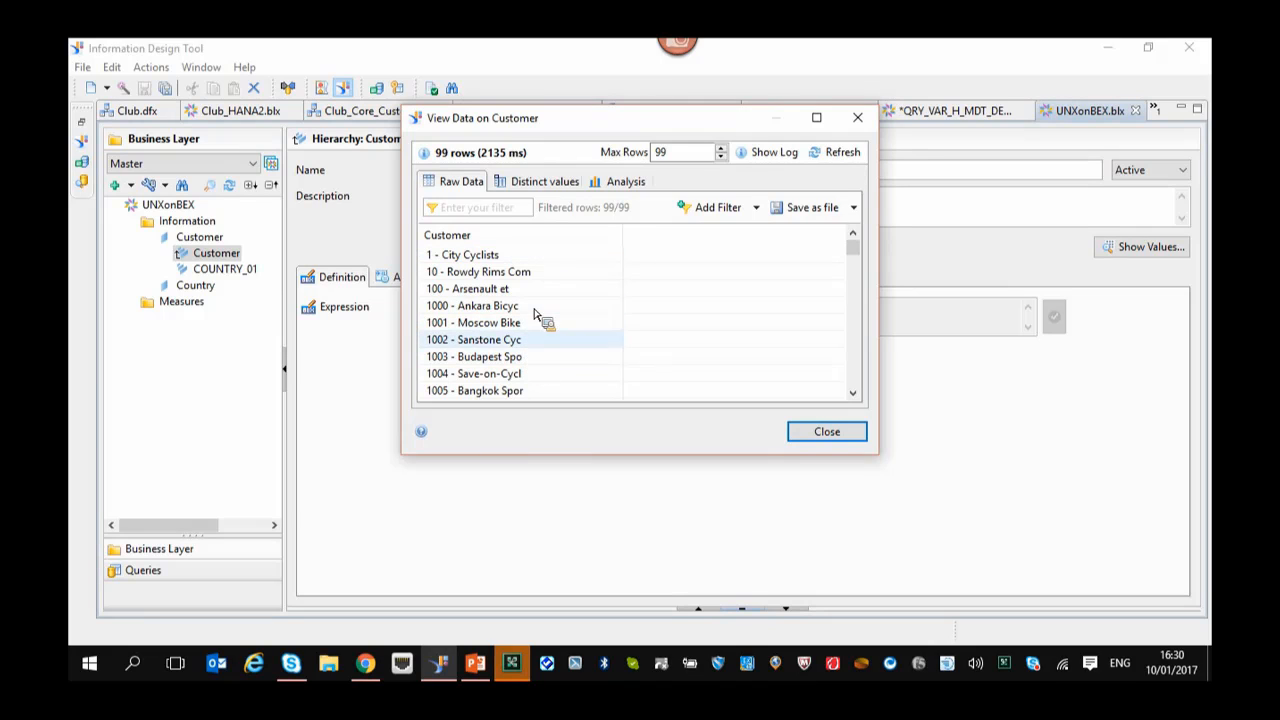
{"action": "left_click", "coordinate": [826, 438]}
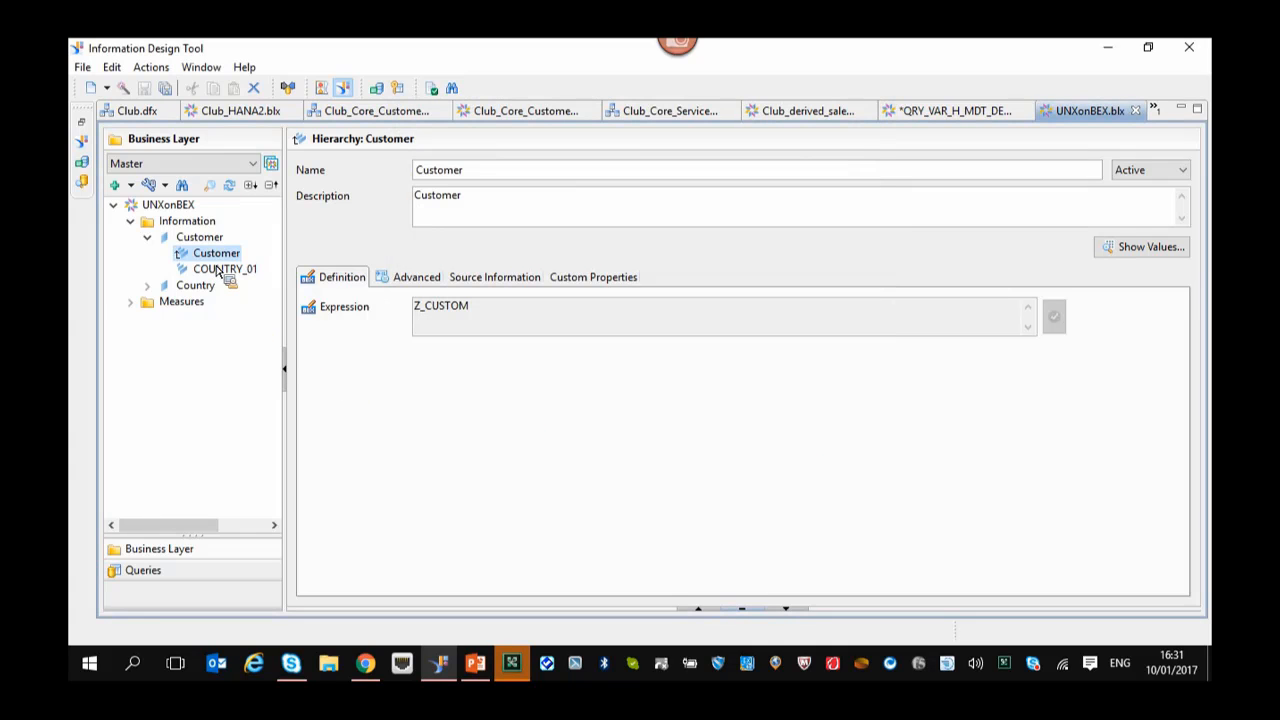
Rename both the Customer hierarchy and its parent Customer dimension as Bike Store.
{"action": "left_click_drag", "start_coordinate": [487, 177], "coordinate": [360, 185]}
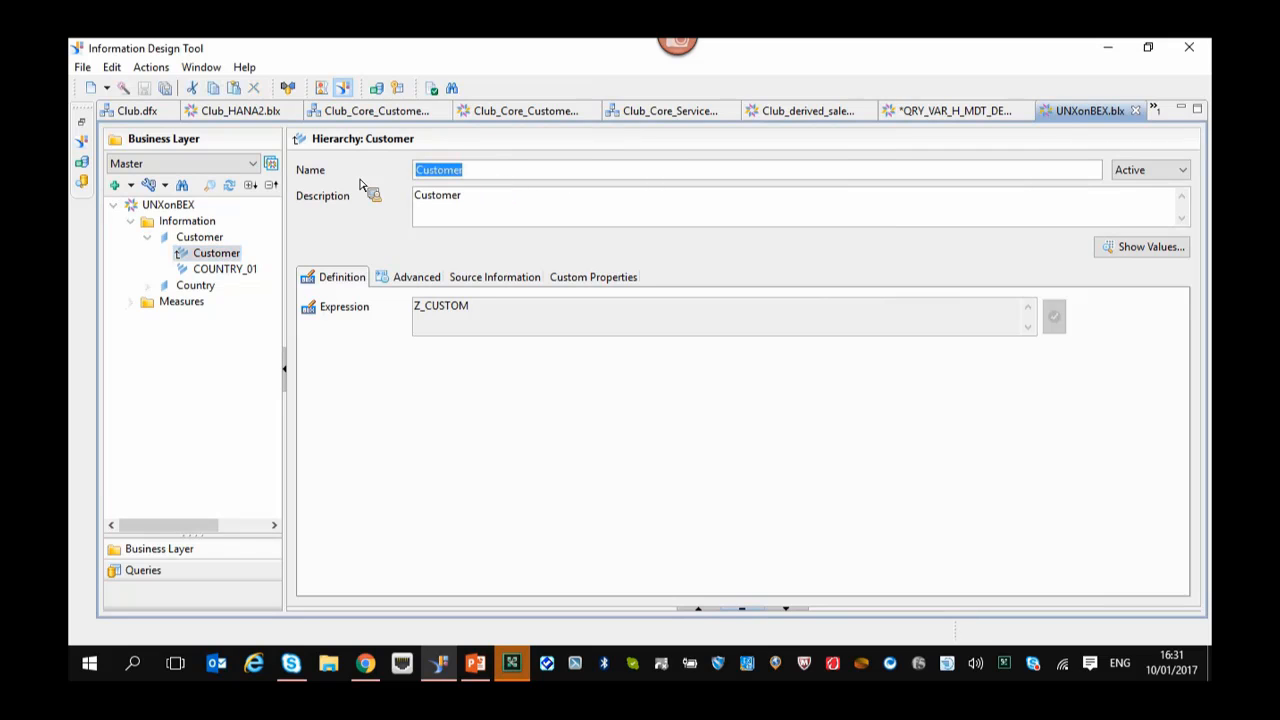
{"action": "type", "text": "Bike Store"}
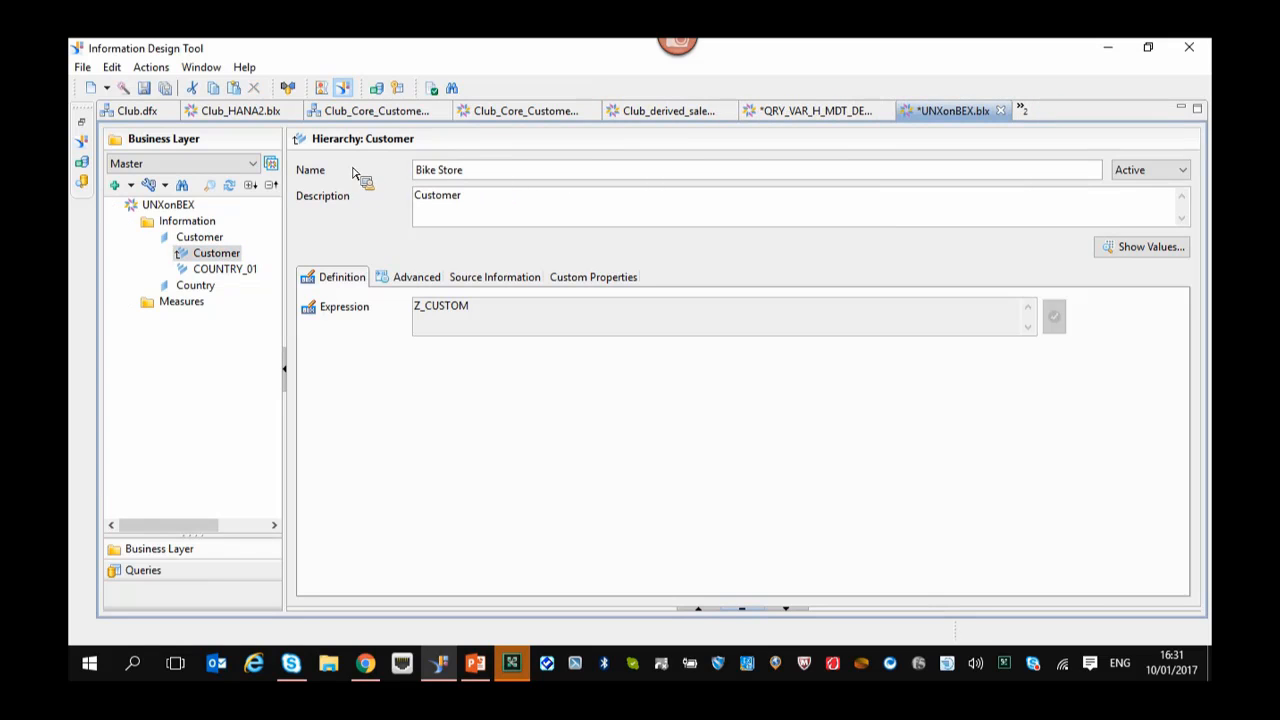
{"action": "left_click", "coordinate": [202, 238]}
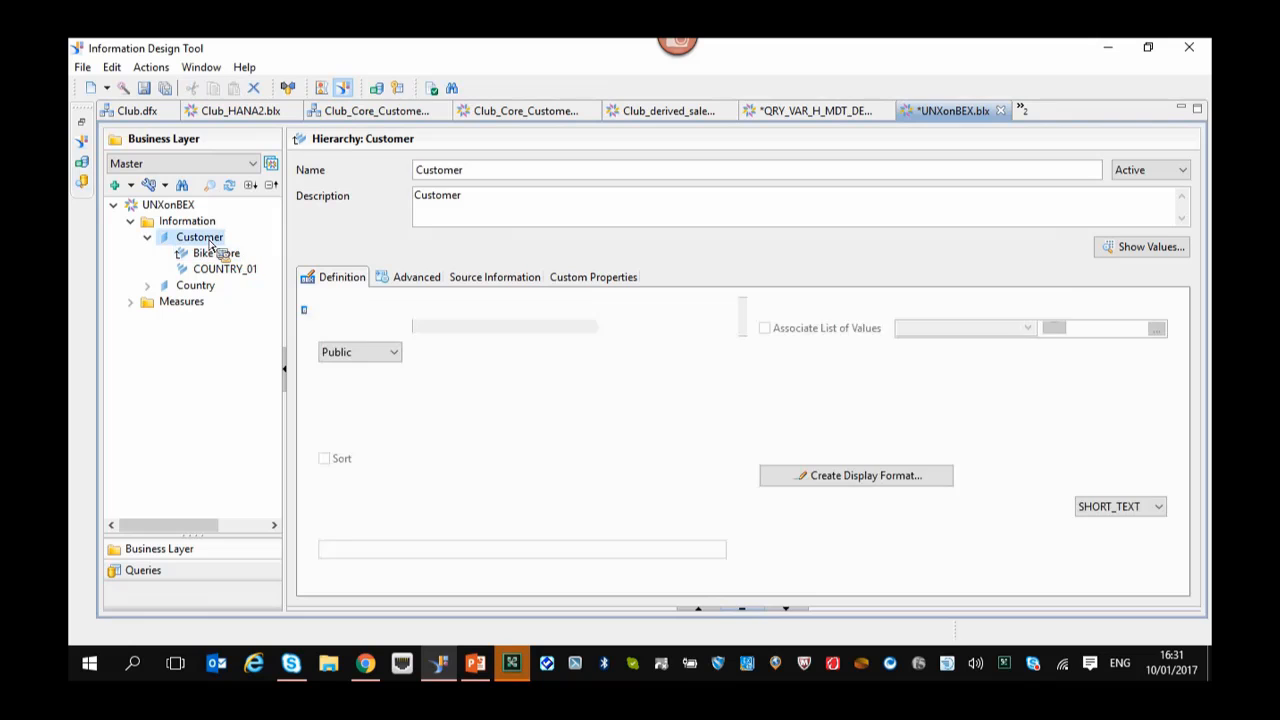
{"action": "left_click_drag", "start_coordinate": [465, 172], "coordinate": [390, 175]}
{"action": "type", "text": "Bike Store"}
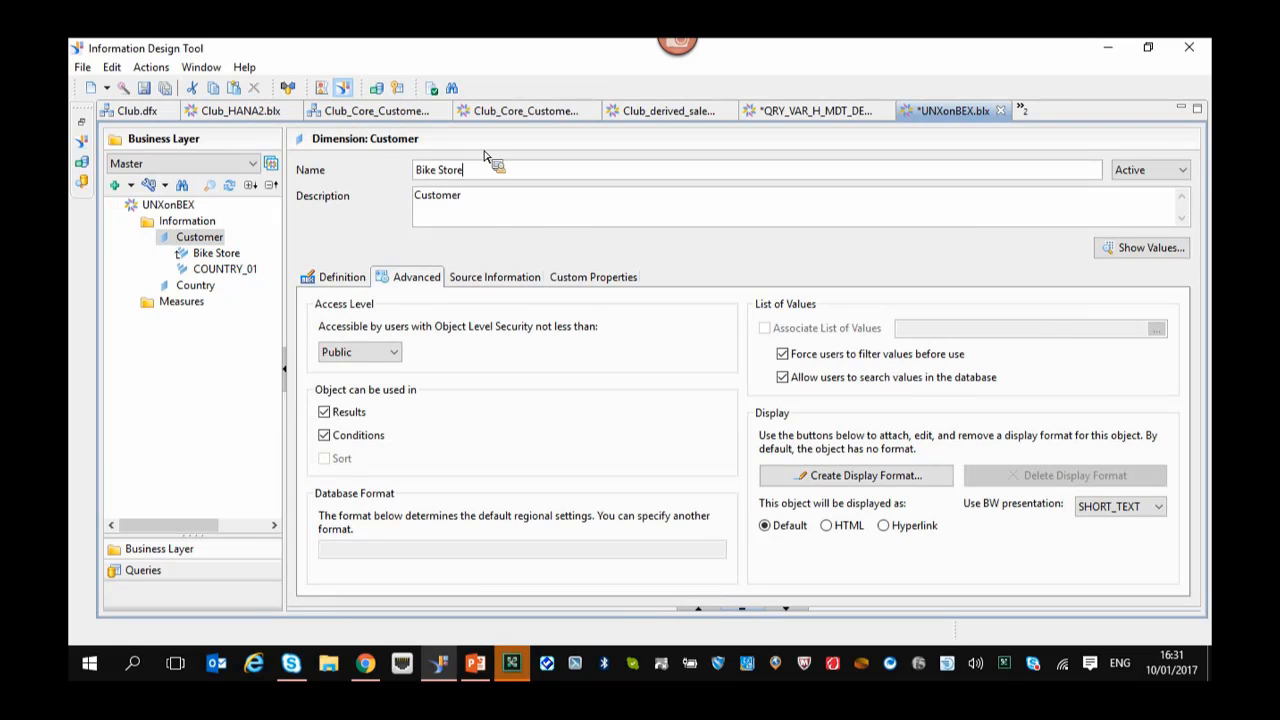
{"action": "left_click", "coordinate": [509, 217]}
{"action": "left_click", "coordinate": [187, 354]}
{"action": "left_click_drag", "start_coordinate": [193, 363], "coordinate": [210, 292]}
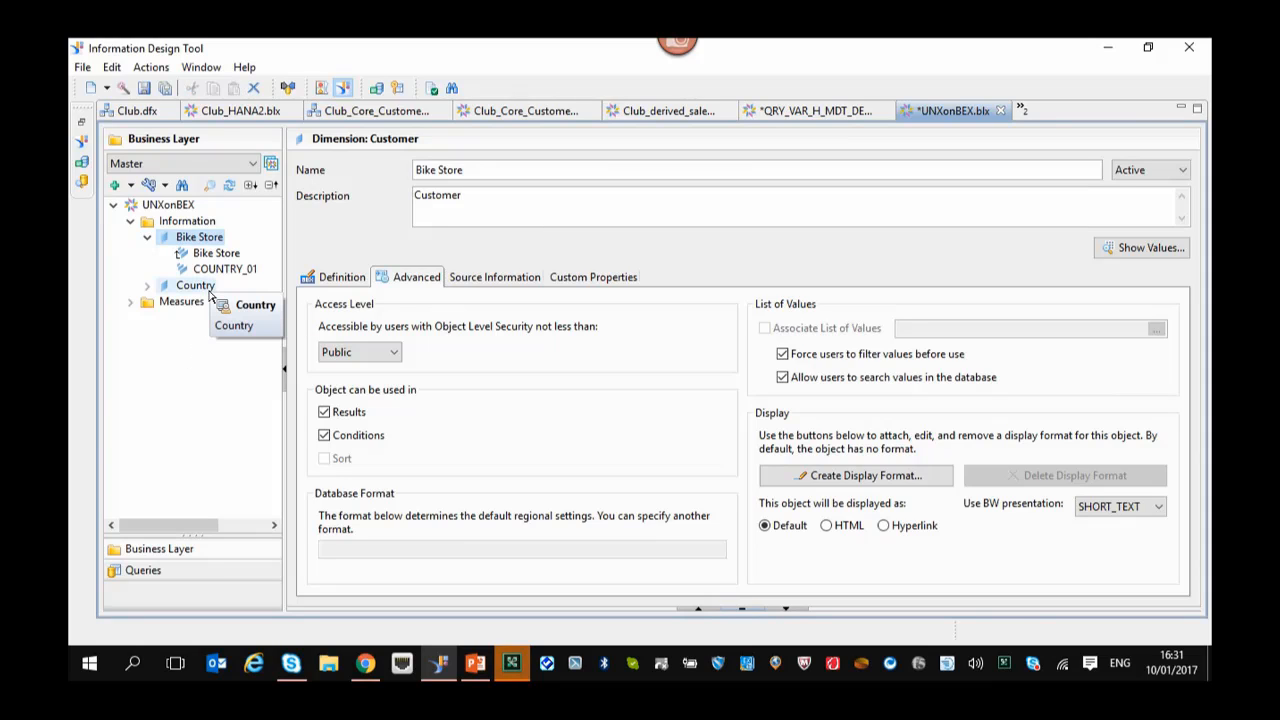
{"action": "left_click_drag", "start_coordinate": [210, 292], "coordinate": [190, 245]}
{"action": "right_click", "coordinate": [190, 245]}
{"action": "left_click", "coordinate": [250, 478]}
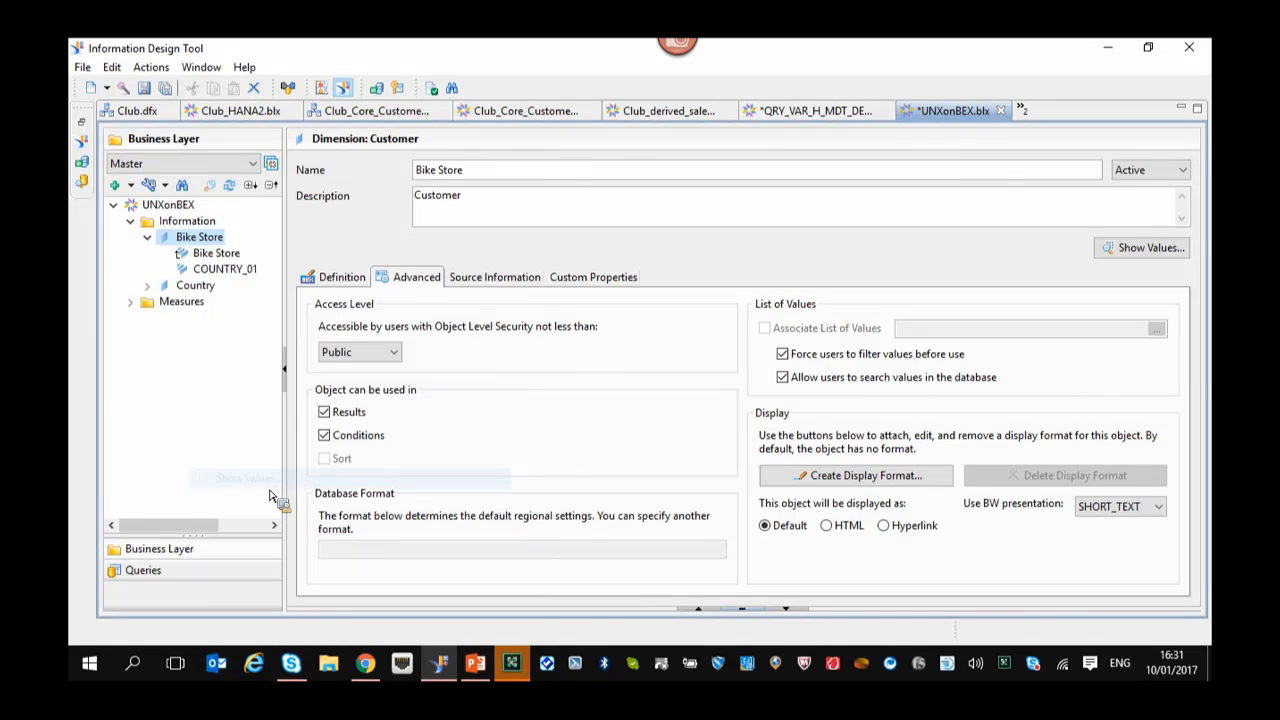
{"action": "left_click", "coordinate": [497, 248]}
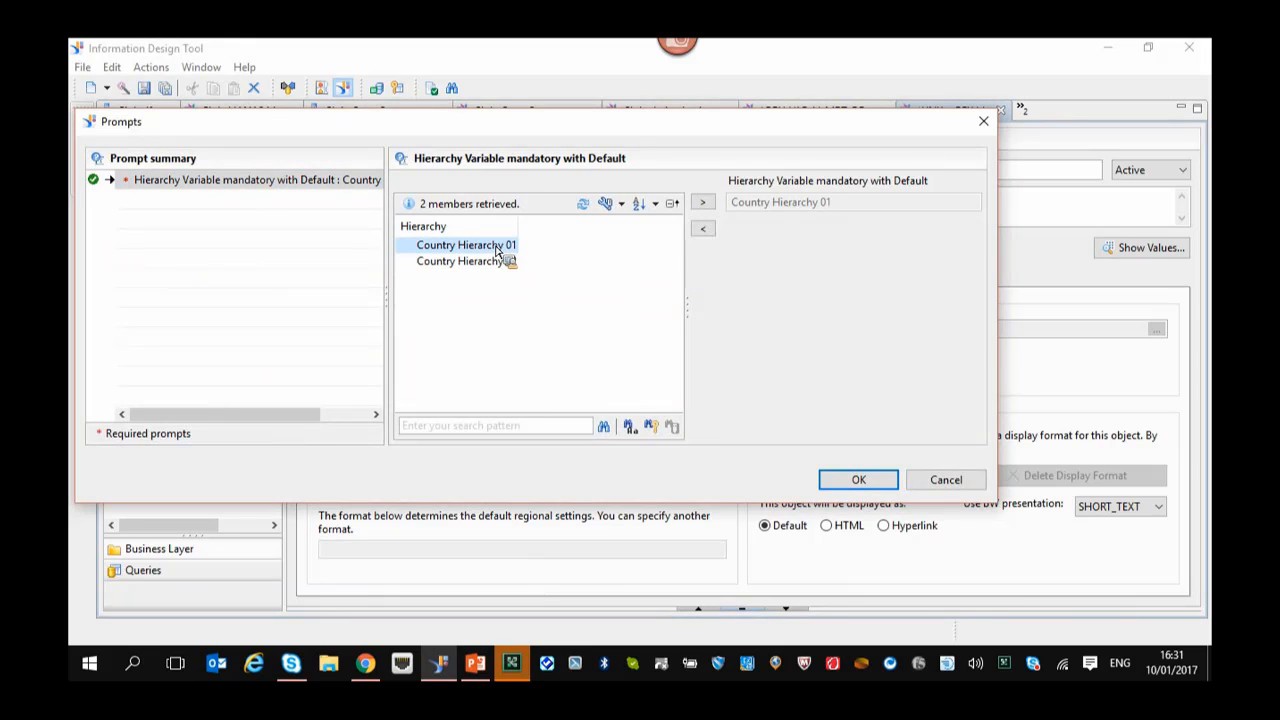
{"action": "left_click", "coordinate": [955, 487]}
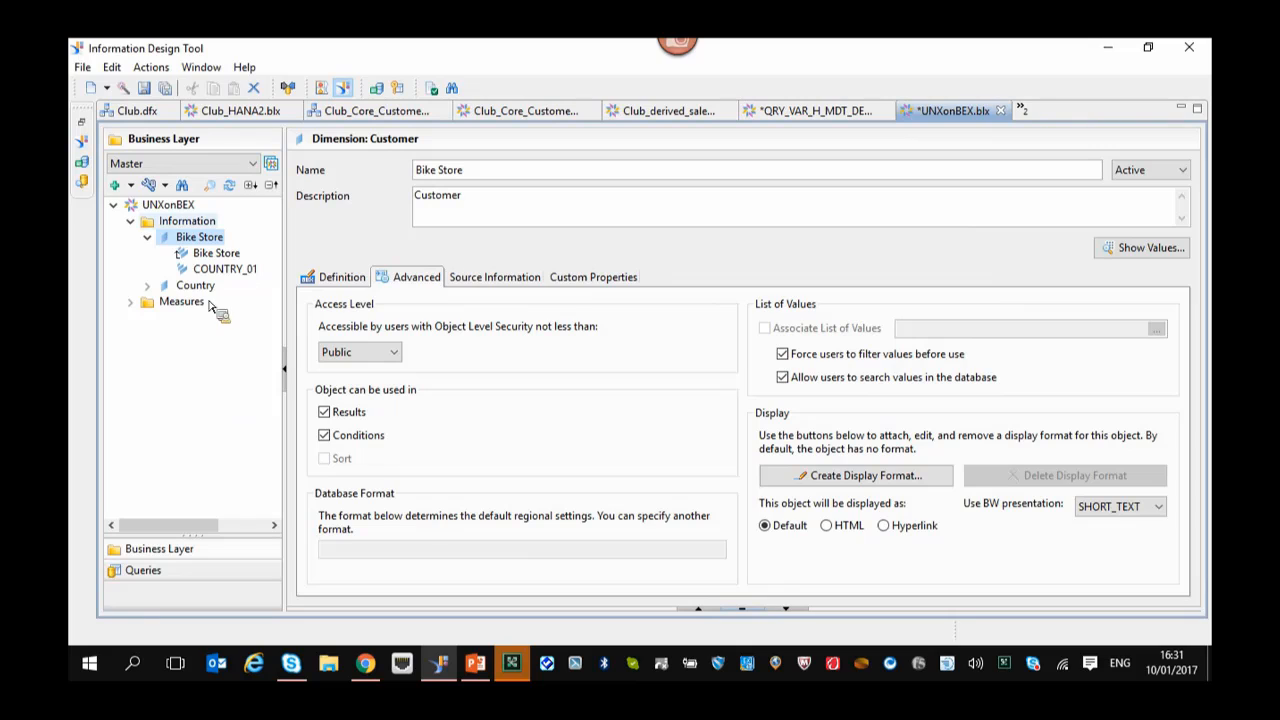
Disable the use of BEx default values at runtime and the prompt for the UNXonBEX hierarchy variable, keeping Country Hierarchy 01.
{"action": "left_click", "coordinate": [186, 206]}
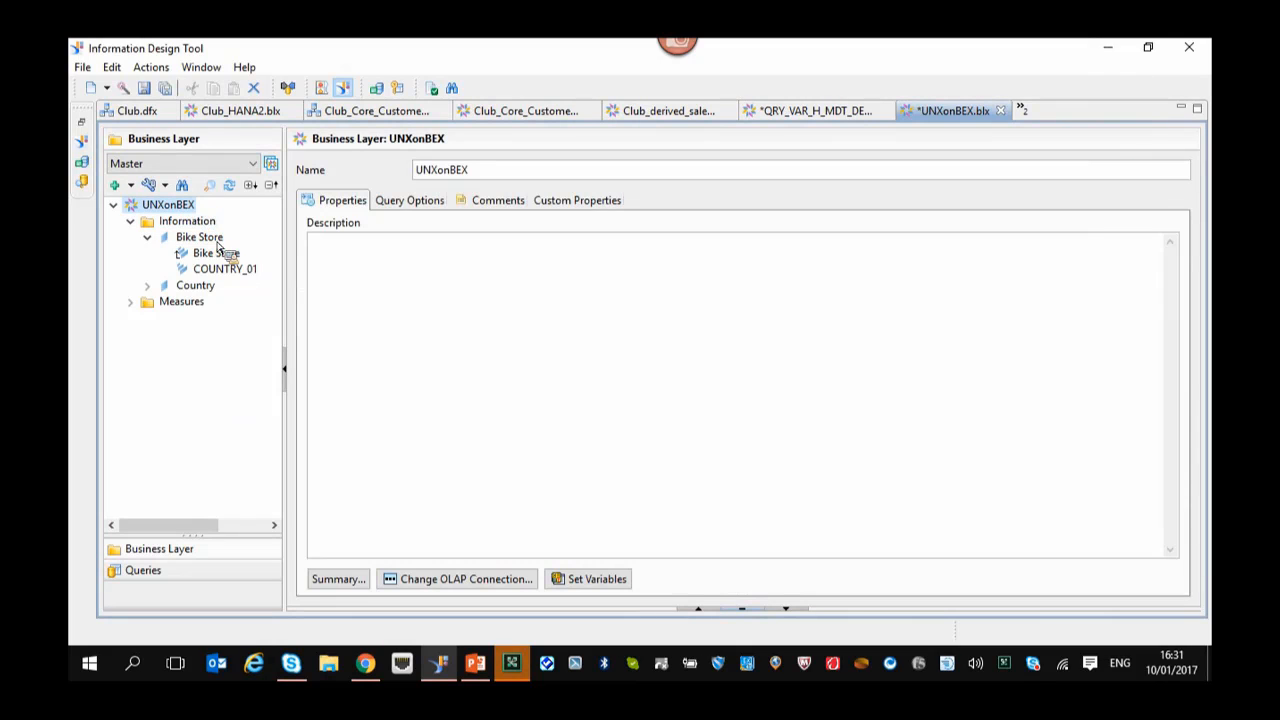
{"action": "left_click", "coordinate": [614, 582]}
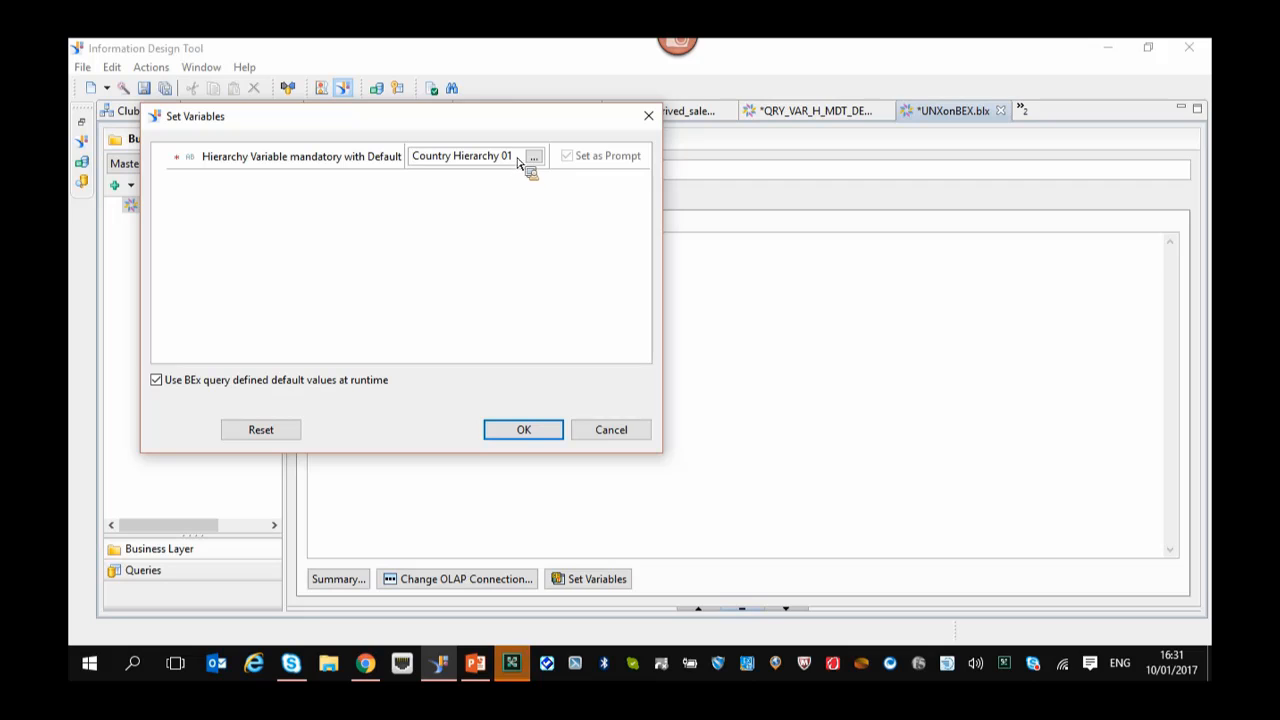
{"action": "left_click", "coordinate": [167, 382]}
{"action": "left_click", "coordinate": [566, 155]}
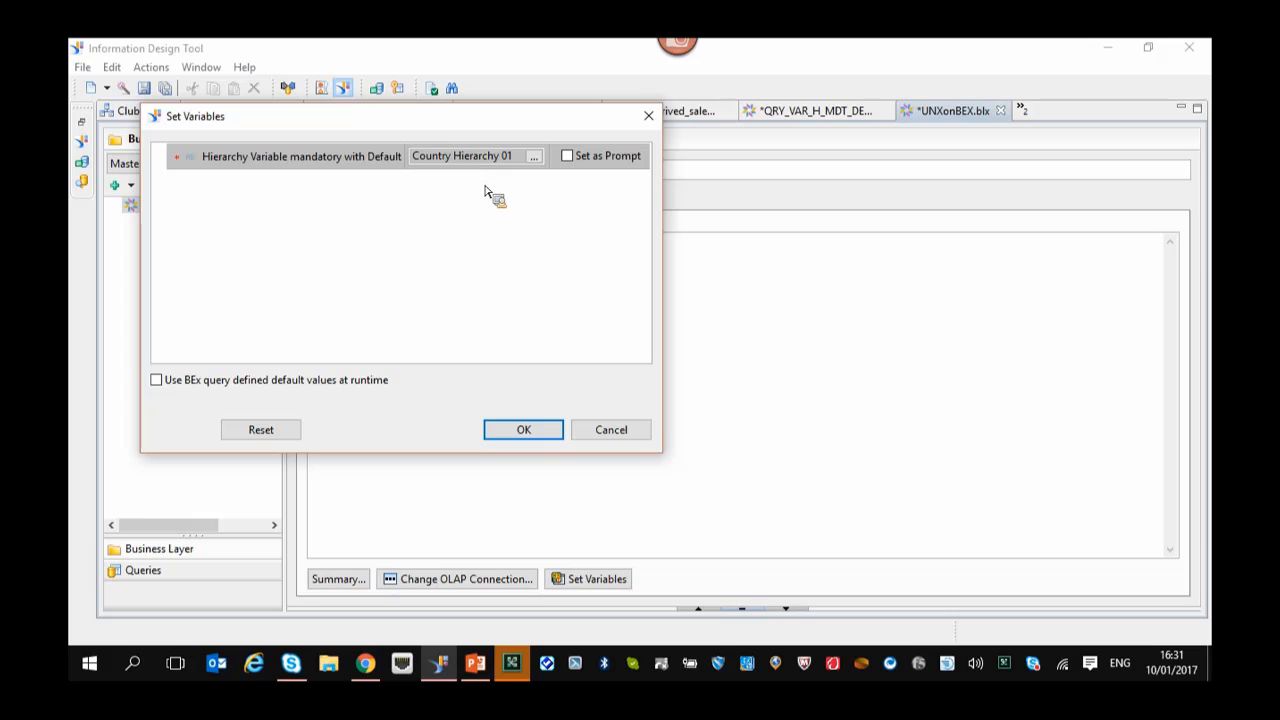
{"action": "left_click", "coordinate": [523, 433]}
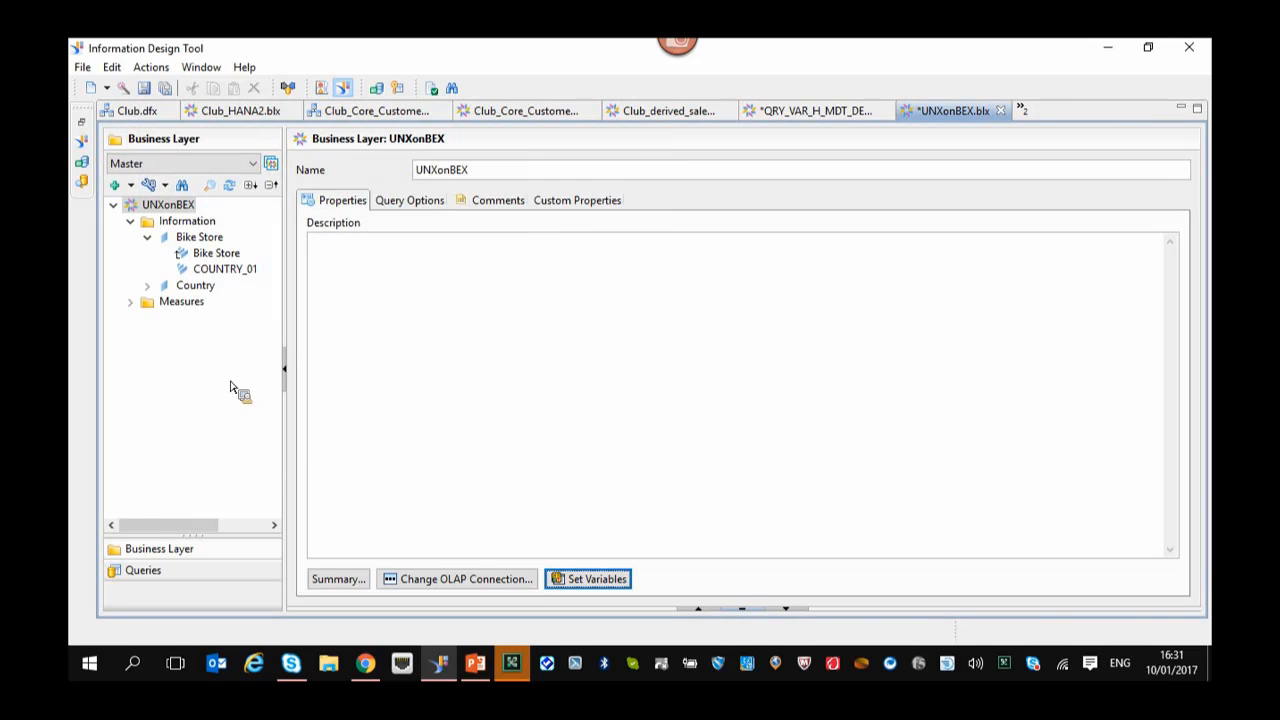
Build a query on UNXonBEX with the Bike Store and Country hierarchies and the Order Amount measure as result objects.
{"action": "left_click", "coordinate": [140, 574]}
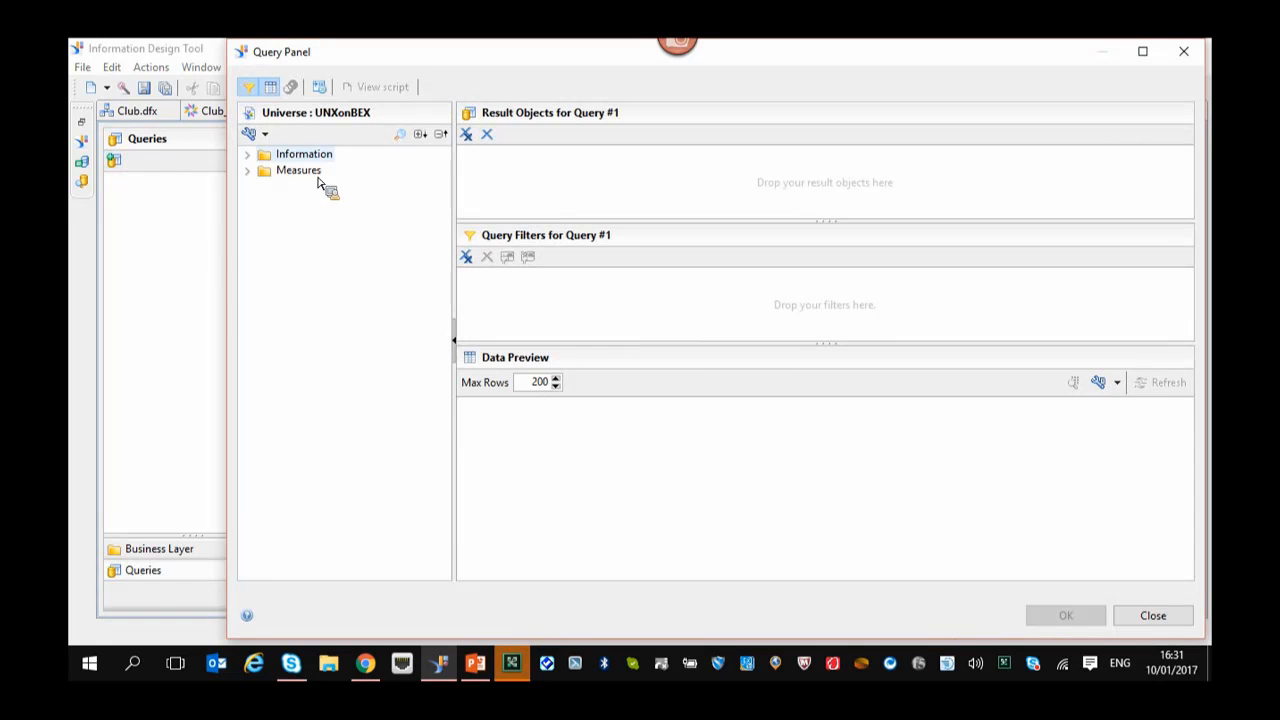
{"action": "left_click", "coordinate": [248, 156]}
{"action": "left_click", "coordinate": [264, 170]}
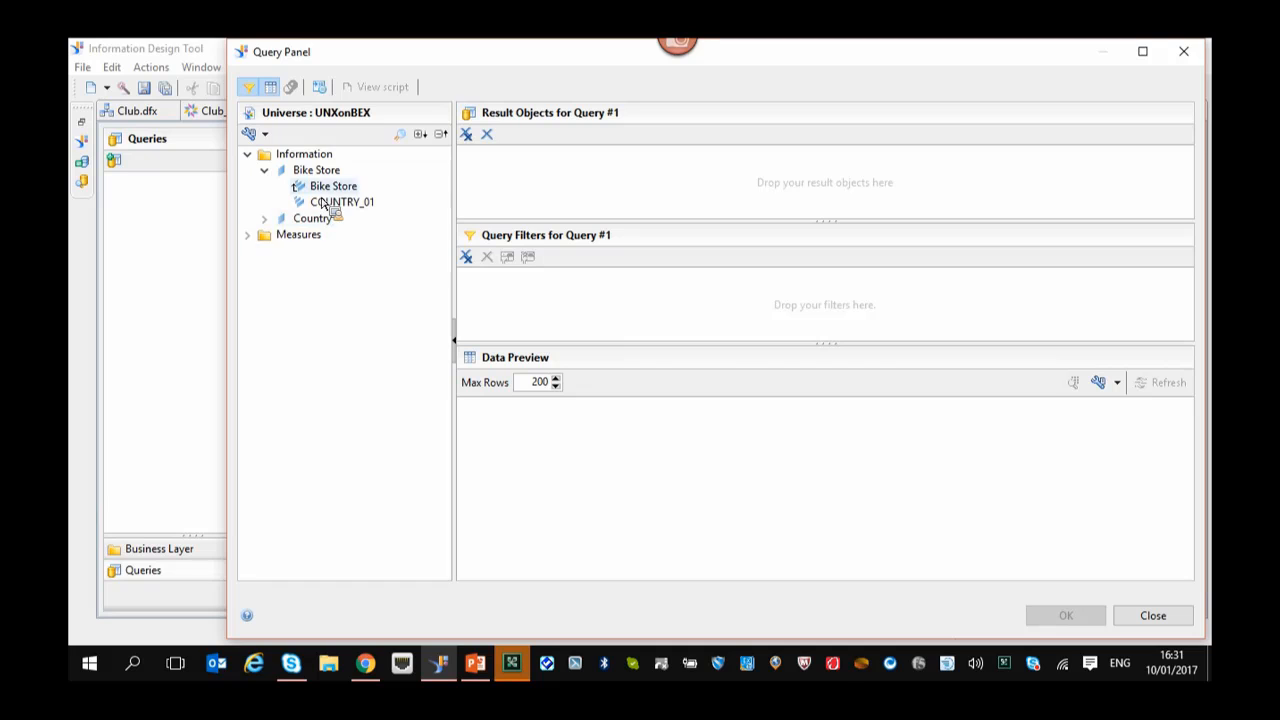
{"action": "double_click", "coordinate": [333, 186]}
{"action": "left_click", "coordinate": [264, 218]}
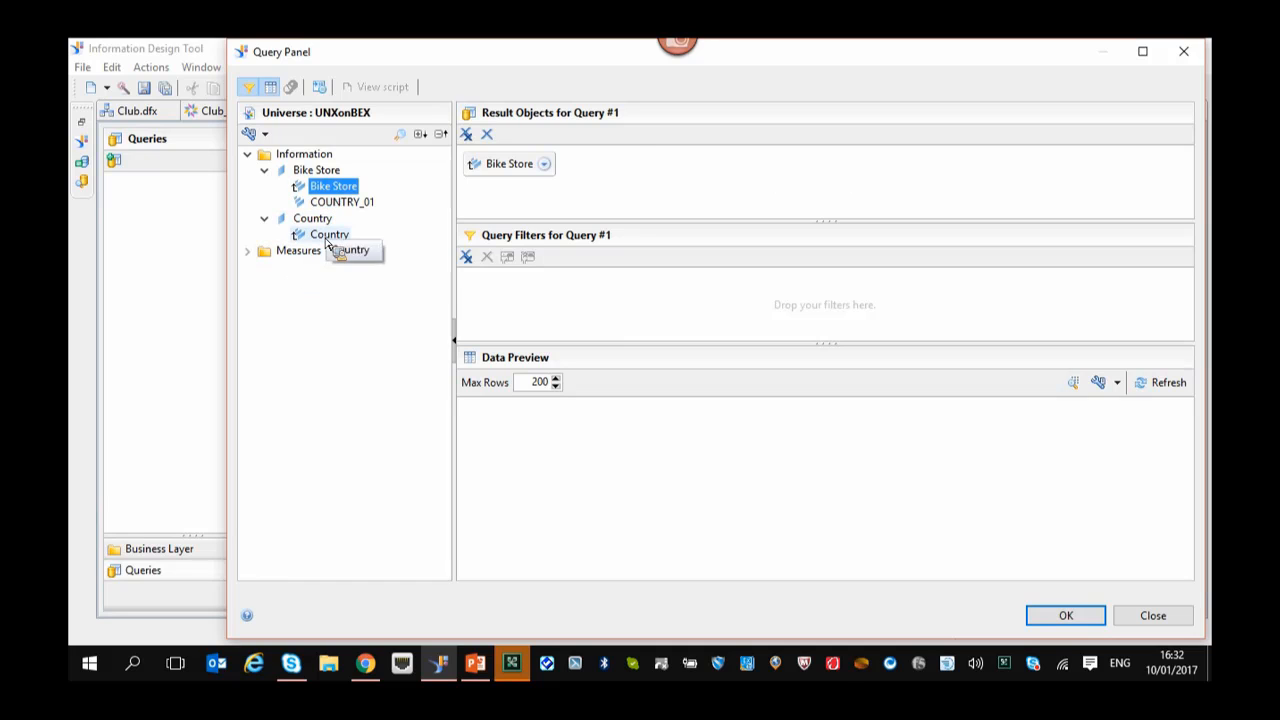
{"action": "double_click", "coordinate": [329, 234]}
{"action": "left_click", "coordinate": [247, 251]}
{"action": "double_click", "coordinate": [320, 268]}
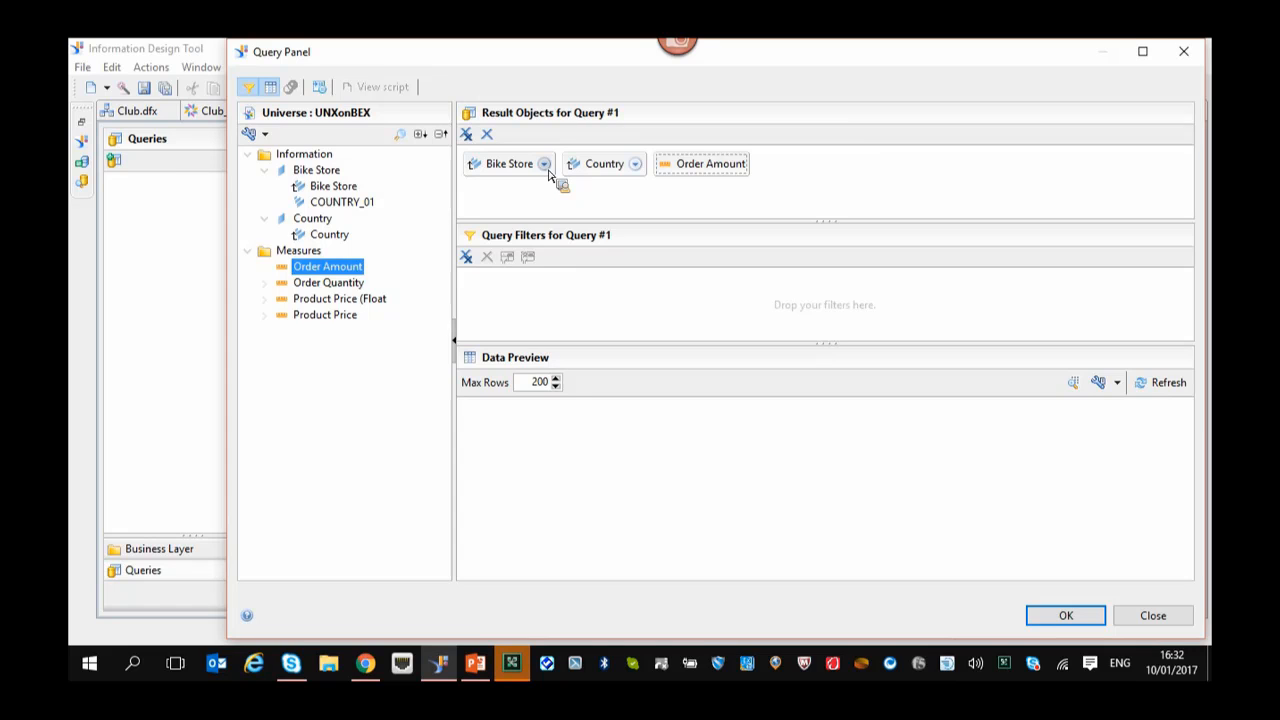
Restrict the Bike Store hierarchy in the query to the members 1 - City Cyclists and 2 - Pathfinders.
{"action": "left_click", "coordinate": [545, 165]}
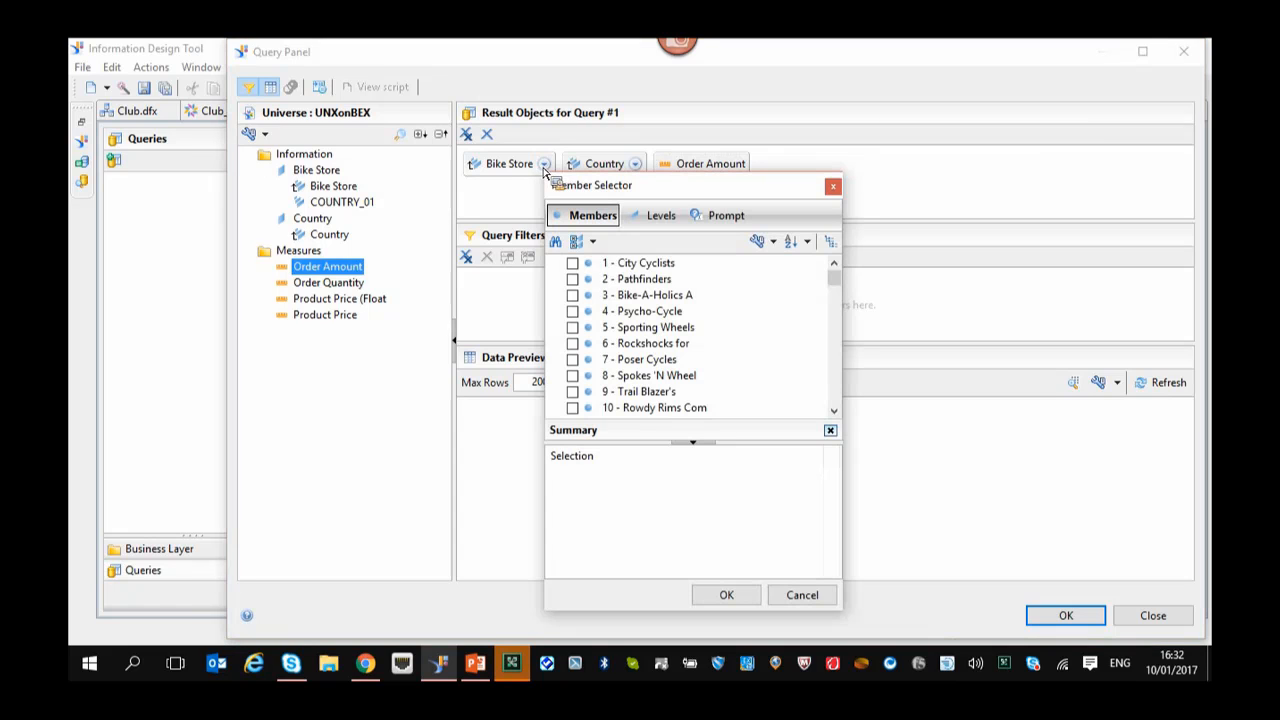
{"action": "left_click", "coordinate": [572, 263]}
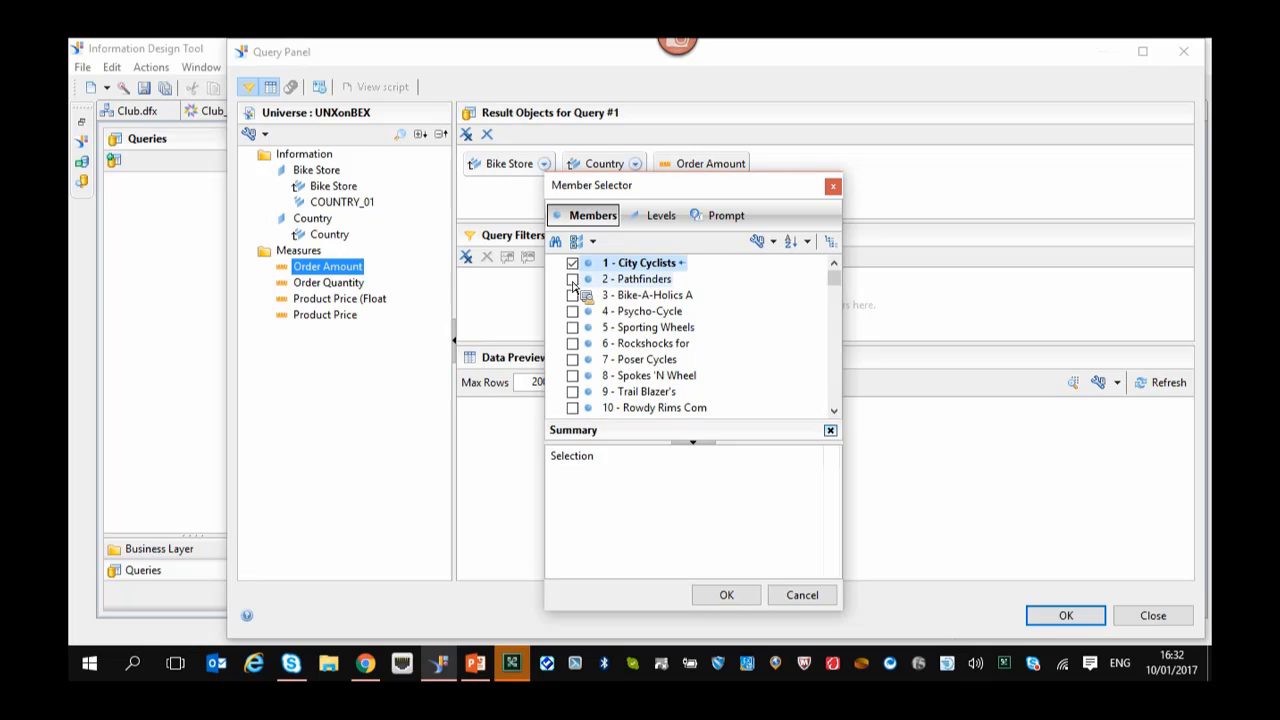
{"action": "left_click", "coordinate": [572, 280]}
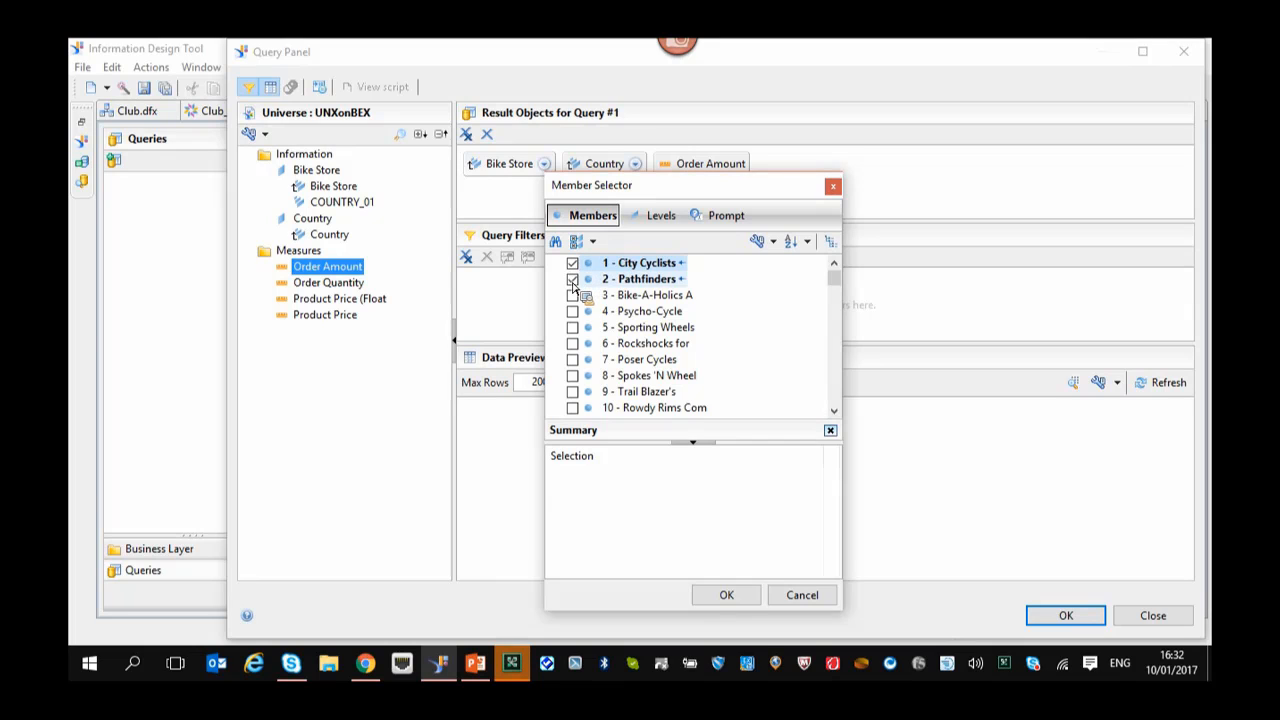
{"action": "left_click", "coordinate": [728, 596]}
Restrict the Country hierarchy in the query to WORLD, EUROPE and the children of WORLD.
{"action": "left_click", "coordinate": [640, 168]}
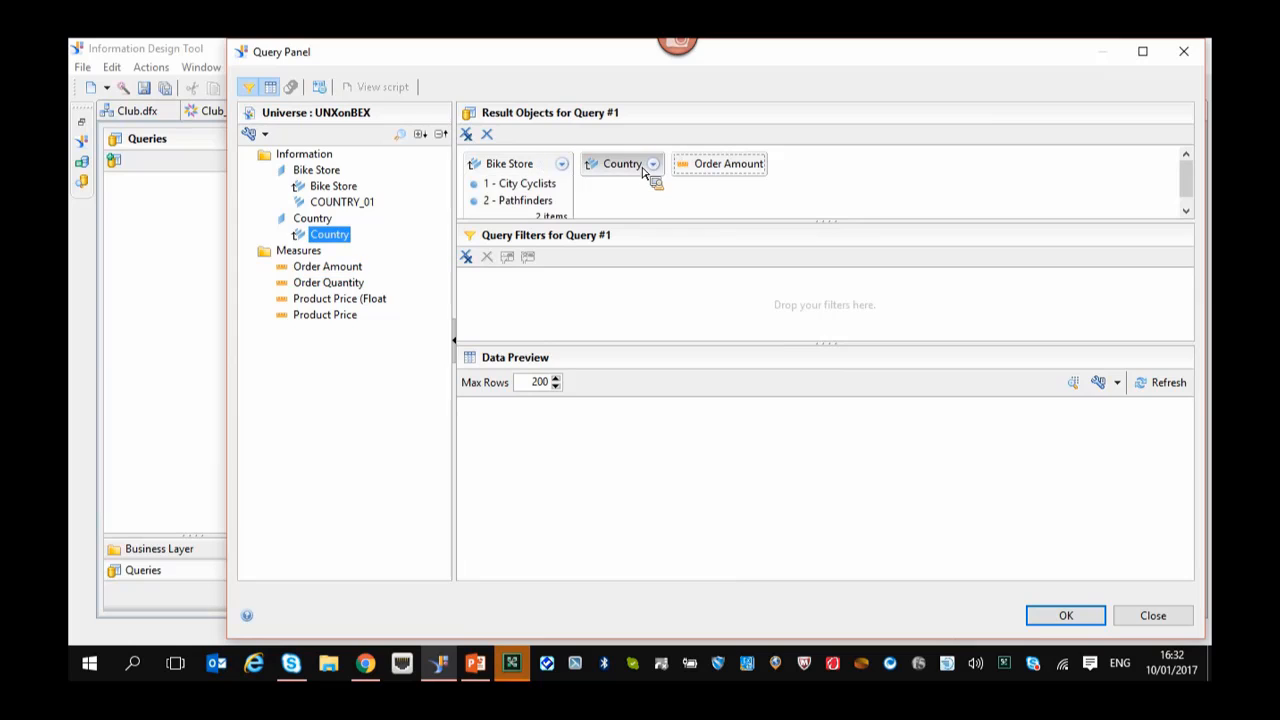
{"action": "left_click", "coordinate": [652, 165]}
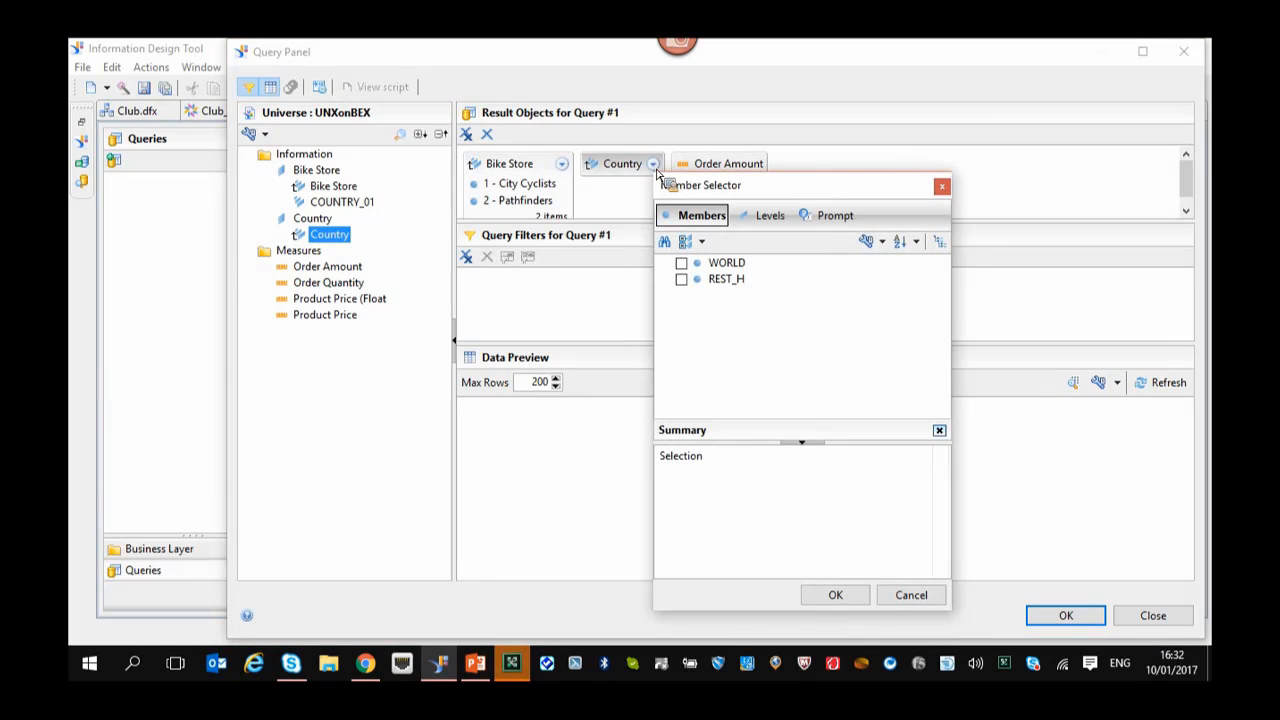
{"action": "left_click", "coordinate": [664, 263]}
{"action": "left_click", "coordinate": [681, 263]}
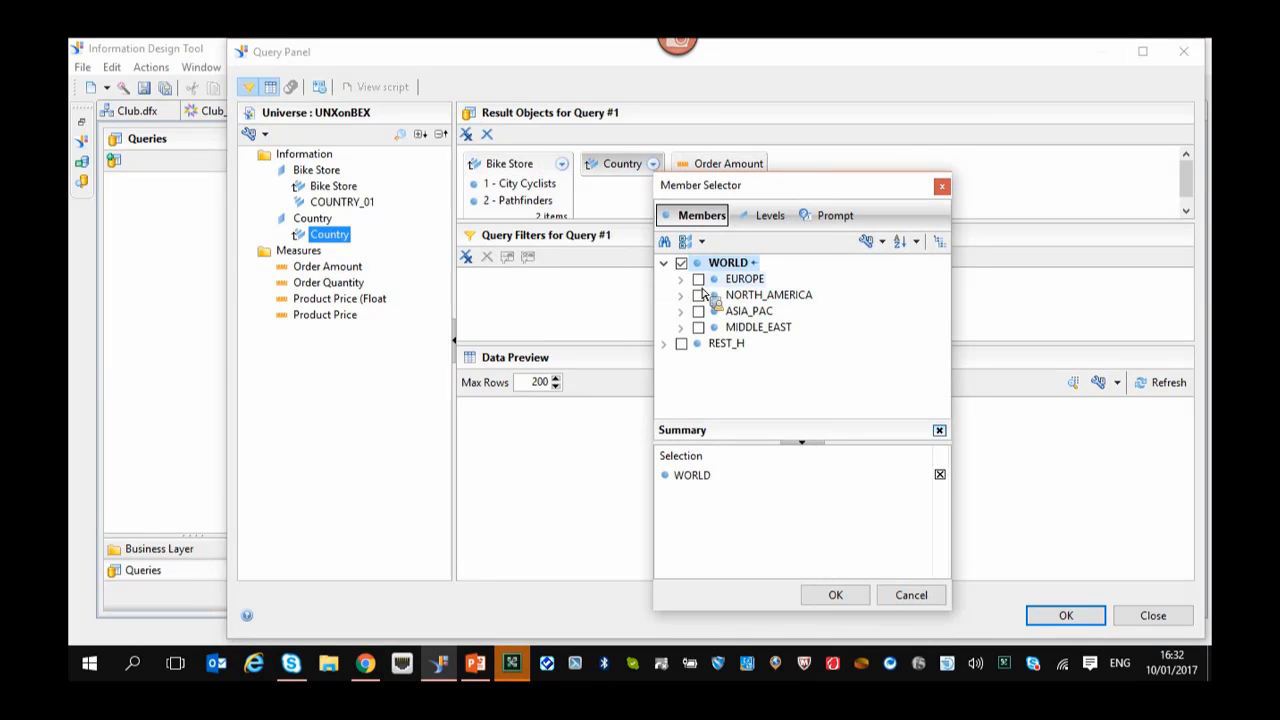
{"action": "left_click", "coordinate": [698, 280]}
{"action": "left_click", "coordinate": [852, 592]}
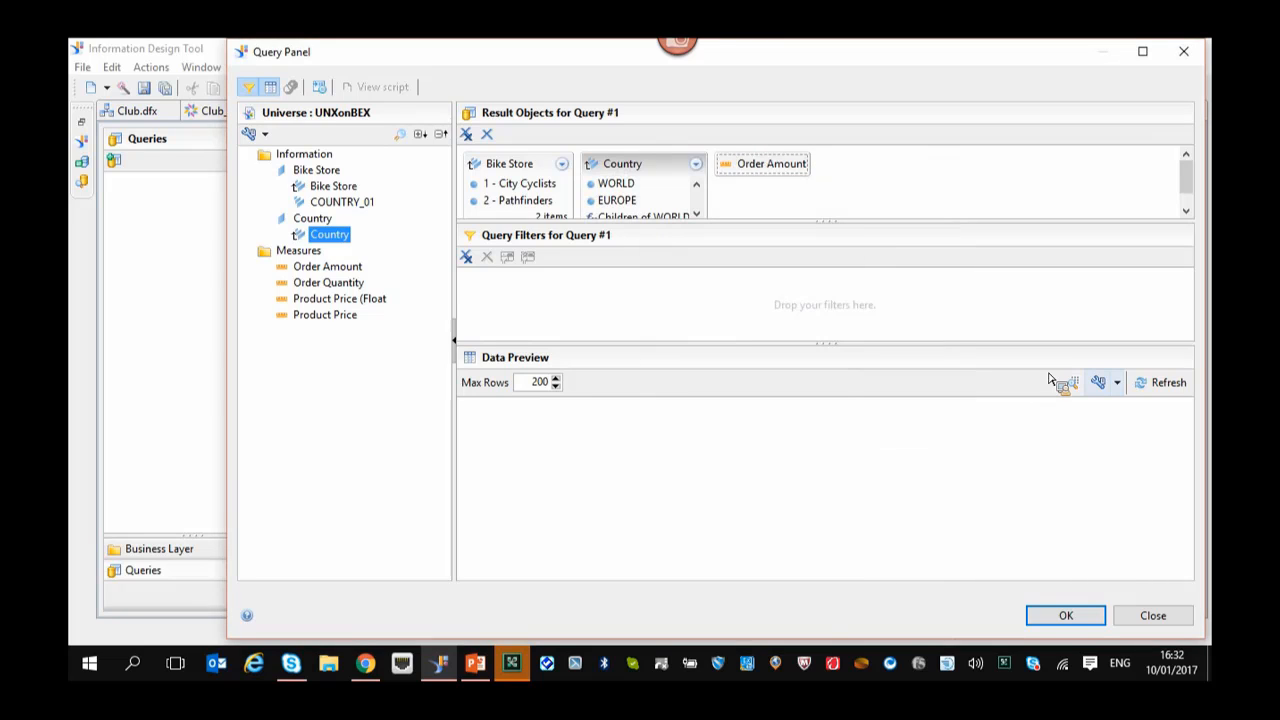
Refresh the query's data preview, then keep the query and return to the business layer objects.
{"action": "left_click", "coordinate": [1166, 383]}
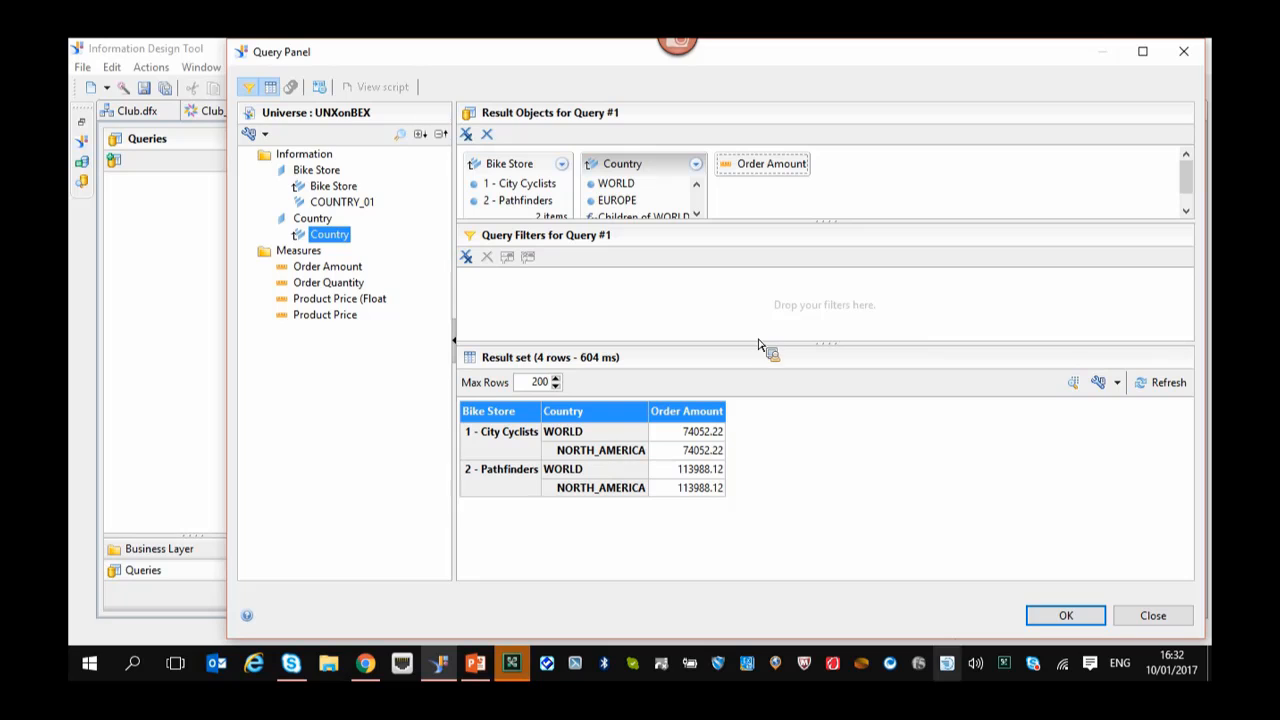
{"action": "left_click", "coordinate": [1066, 615]}
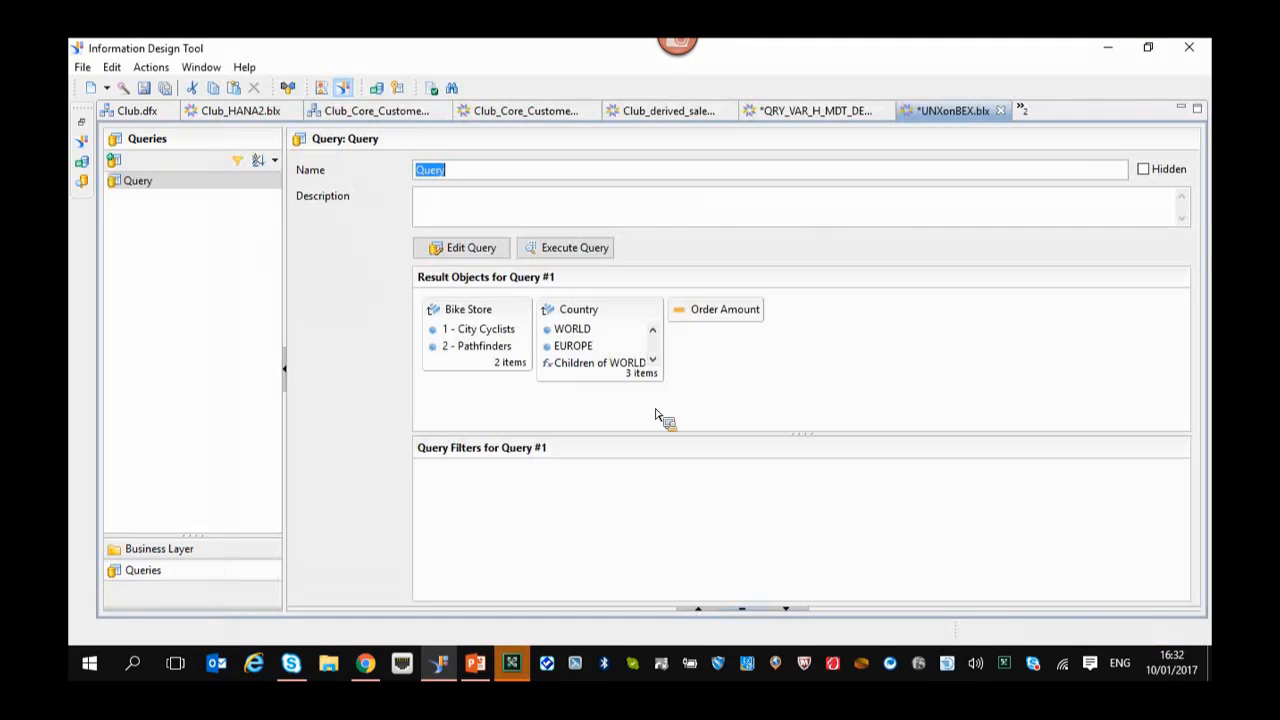
{"action": "left_click", "coordinate": [160, 549]}
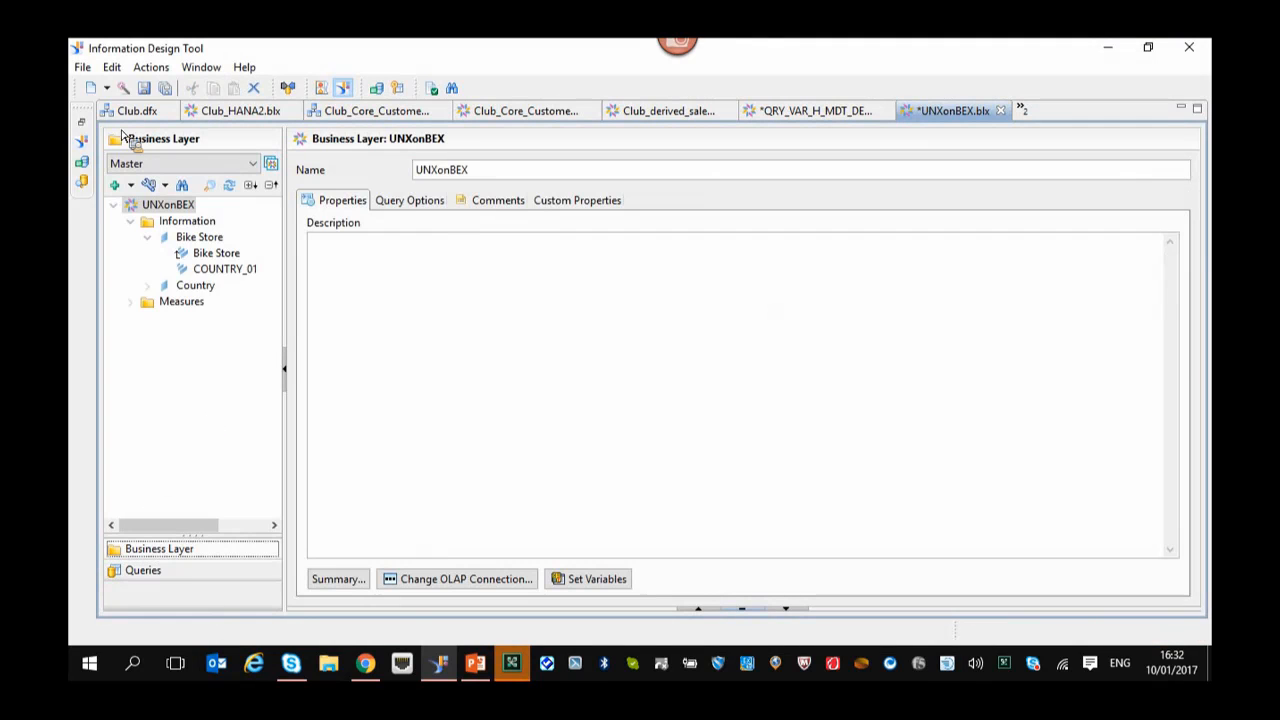
Locate UNXonBEX.blx in the BW project's Resources folder among the local projects, then return to the business layer.
{"action": "left_click", "coordinate": [82, 140]}
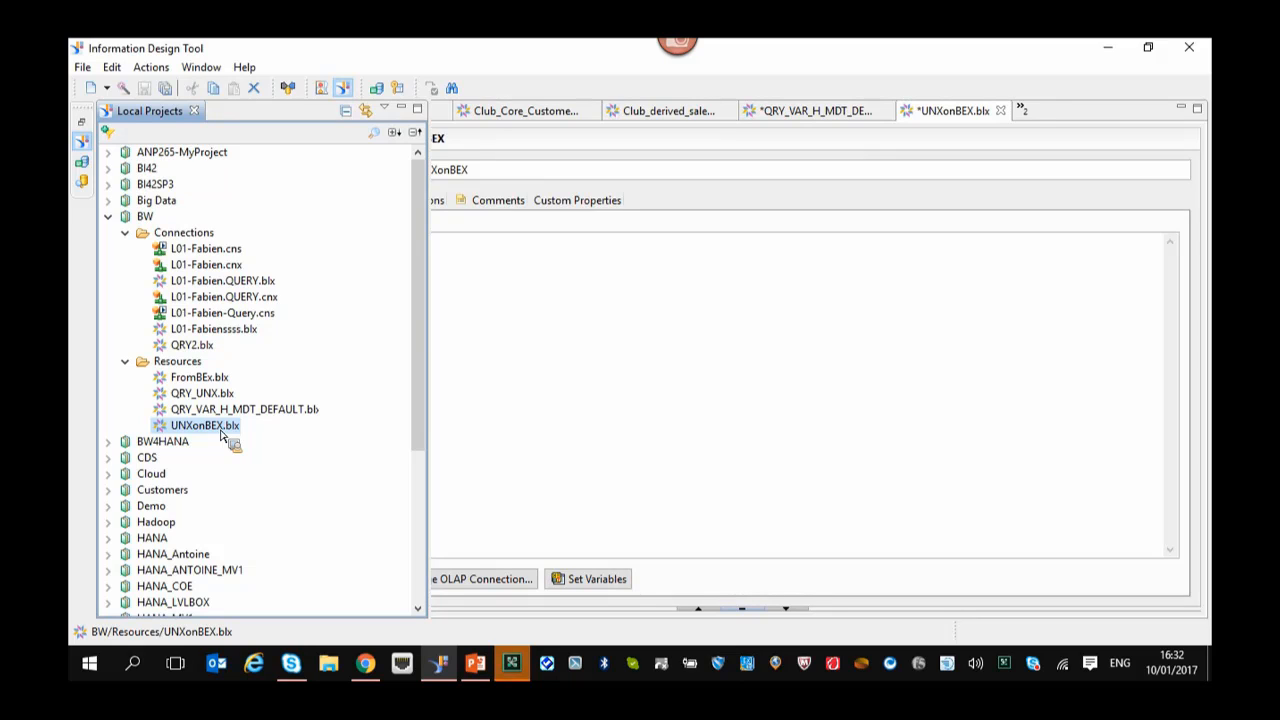
{"action": "left_click_drag", "start_coordinate": [221, 432], "coordinate": [450, 448]}
{"action": "left_click", "coordinate": [616, 455]}
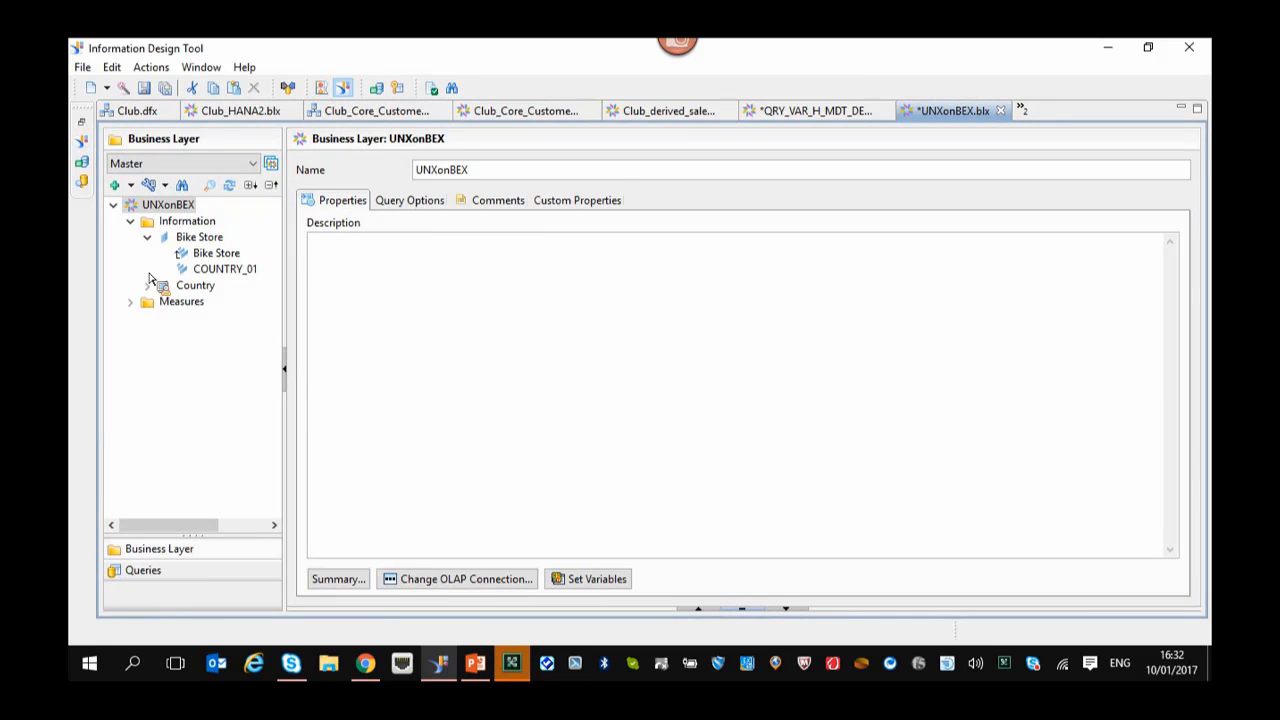
Check which new object types can be created in the Information folder of UNXonBEX without adding any.
{"action": "left_click_drag", "start_coordinate": [150, 279], "coordinate": [177, 228]}
{"action": "right_click", "coordinate": [177, 228]}
{"action": "mouse_move", "coordinate": [212, 233]}
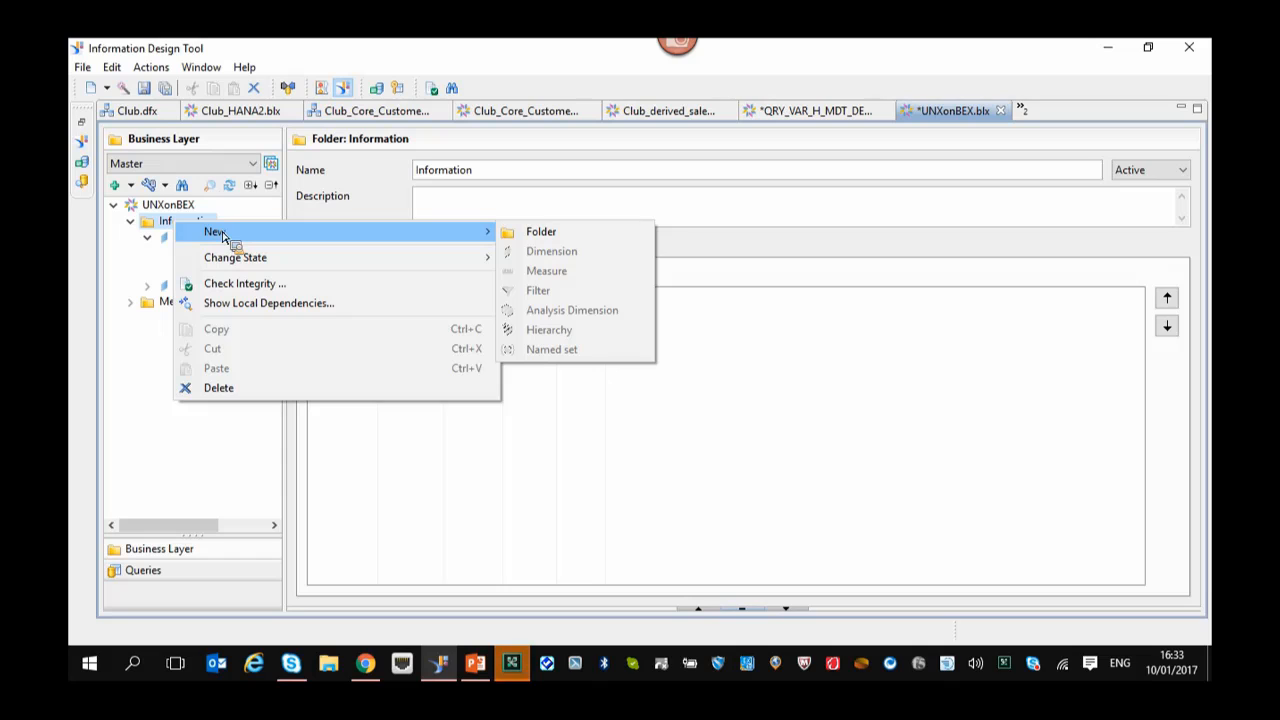
{"action": "left_click", "coordinate": [141, 425]}
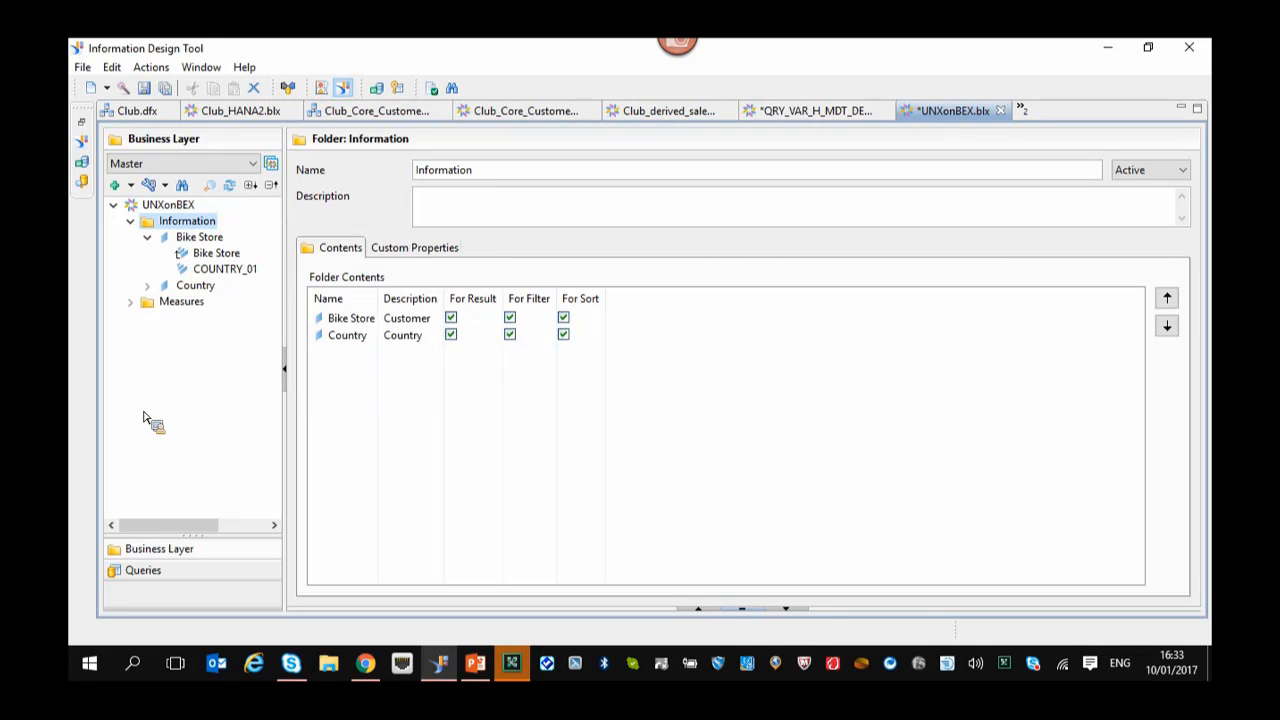
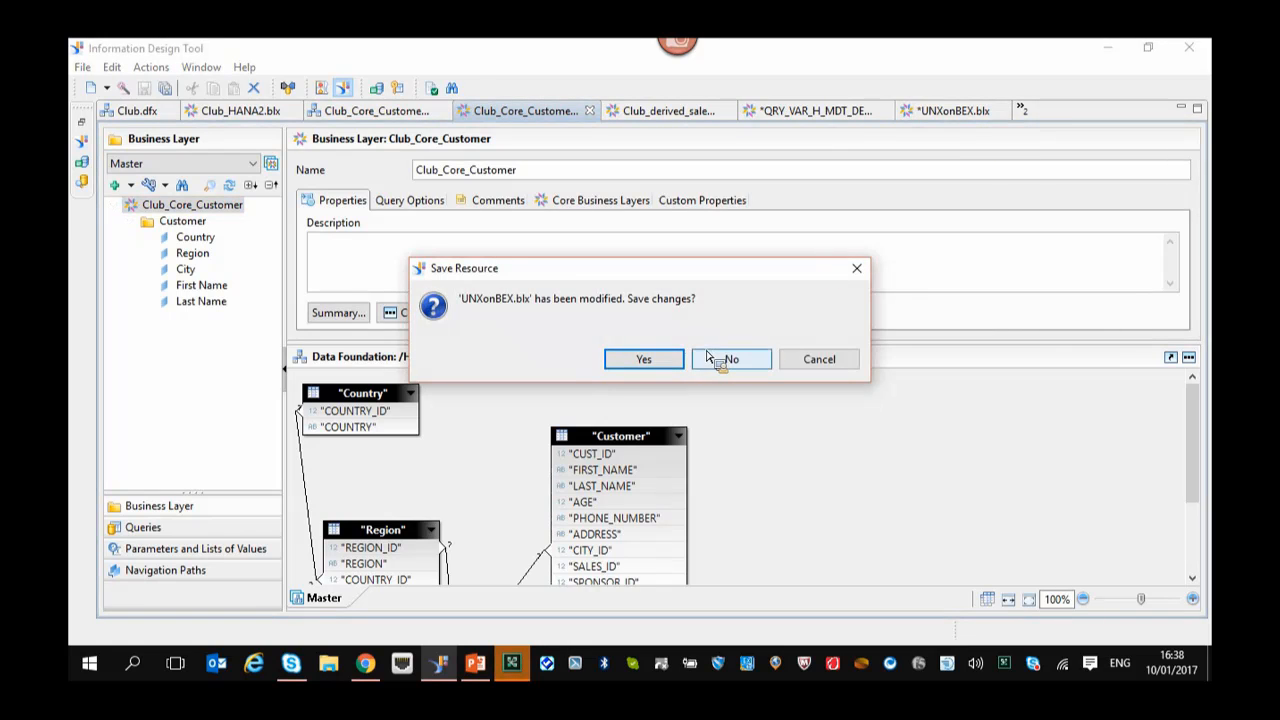
Close UNXonBEX.blx without saving its changes, and close Club_HANA2.blx and Club.dfx.
{"action": "left_click", "coordinate": [697, 362]}
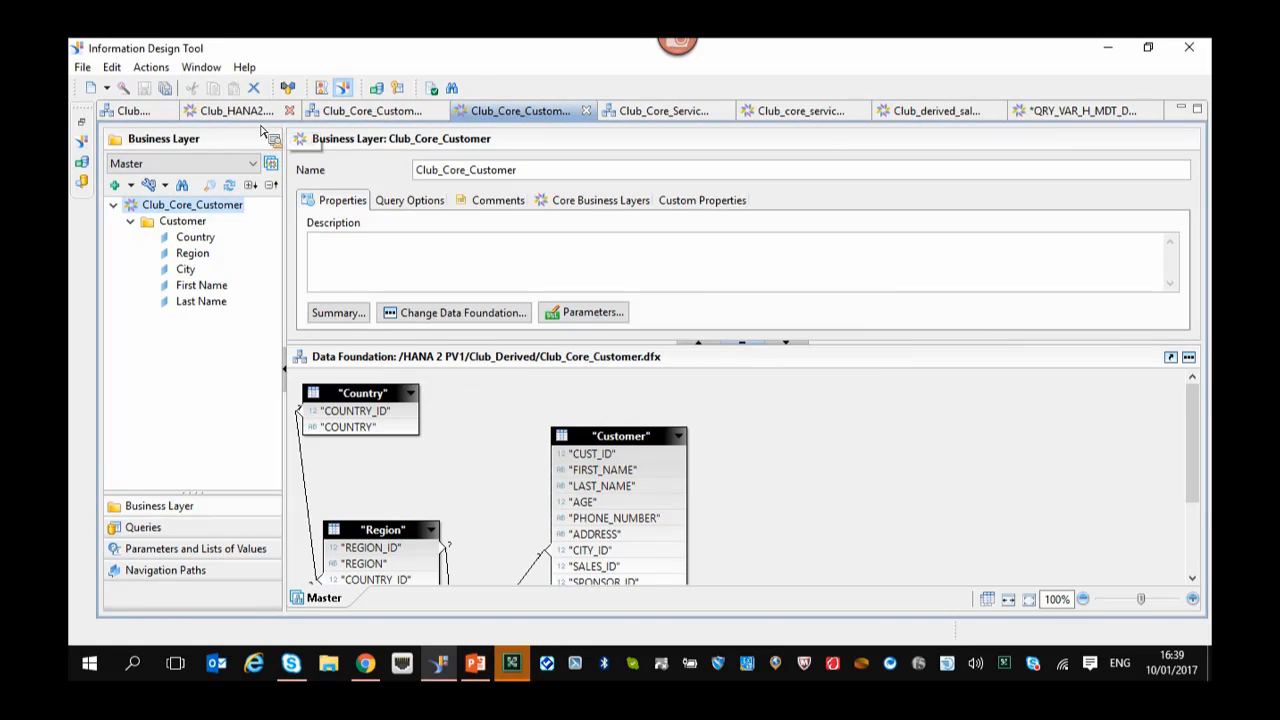
{"action": "left_click", "coordinate": [168, 110]}
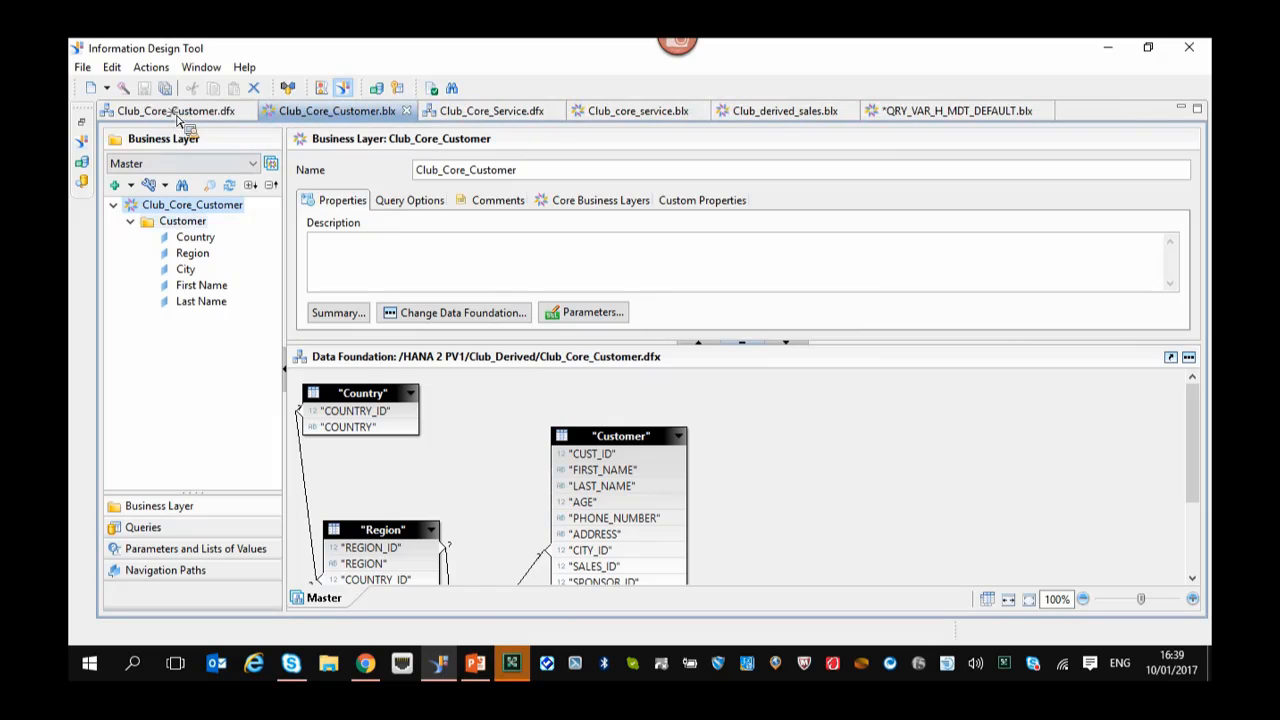
Examine the Club_Core_Service data foundation and the Service folder's objects in the Club_core_service business layer with its table diagram.
{"action": "left_click", "coordinate": [462, 112]}
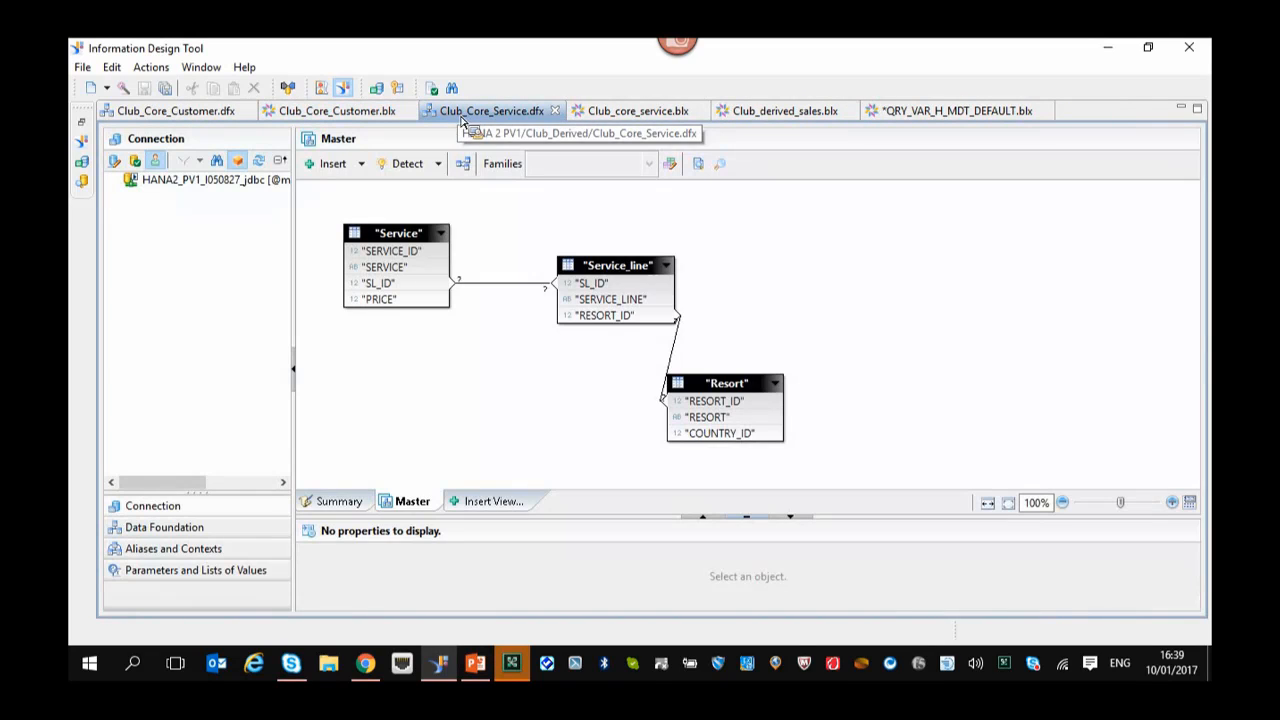
{"action": "mouse_move", "coordinate": [442, 312]}
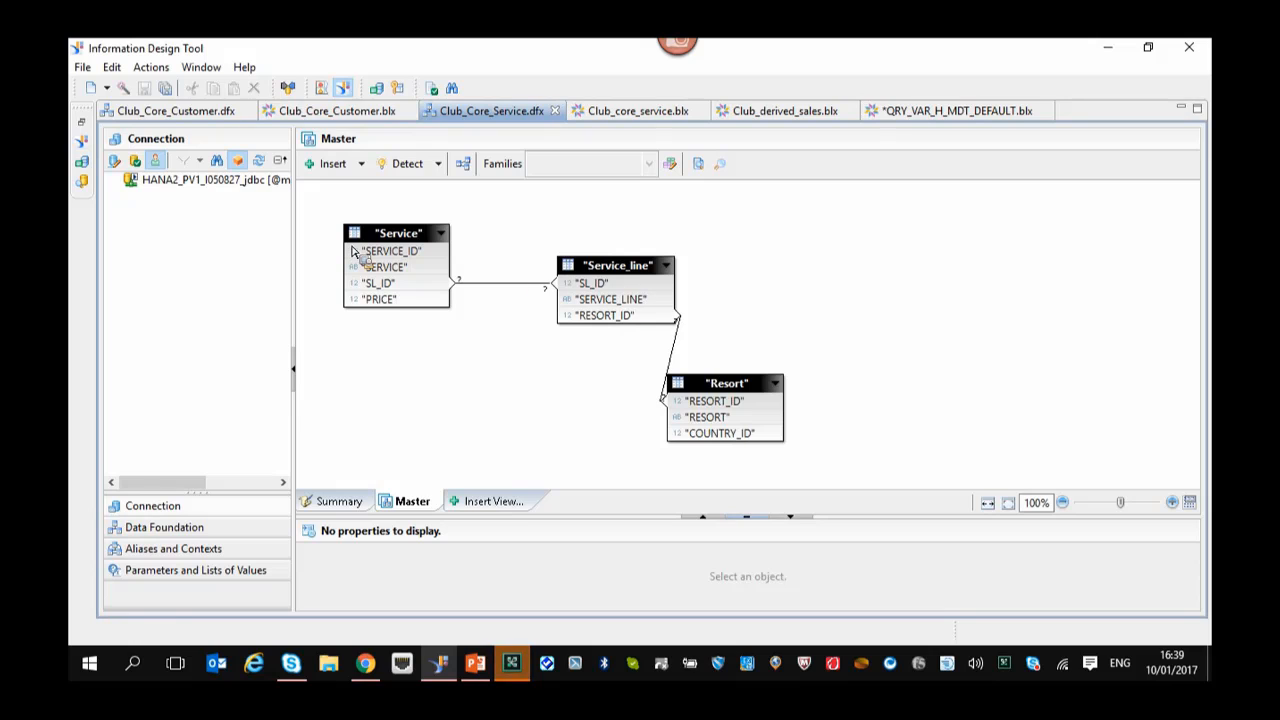
{"action": "left_click", "coordinate": [638, 111]}
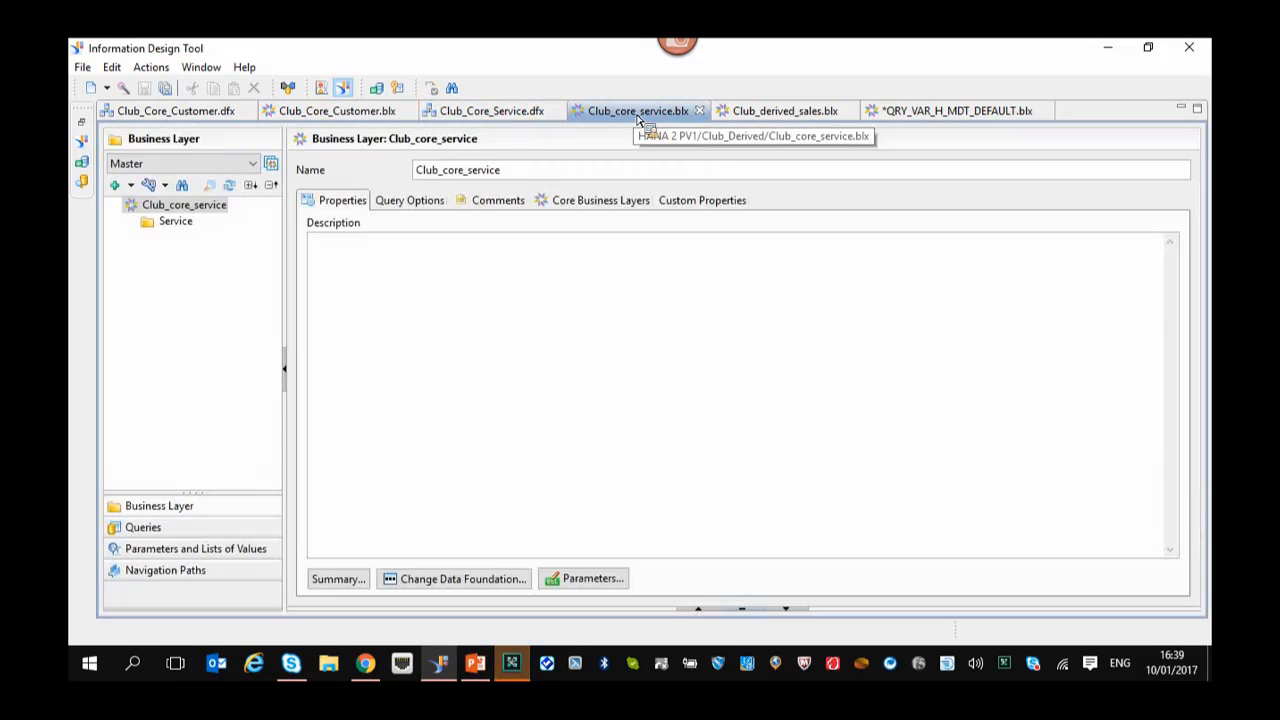
{"action": "left_click", "coordinate": [130, 221]}
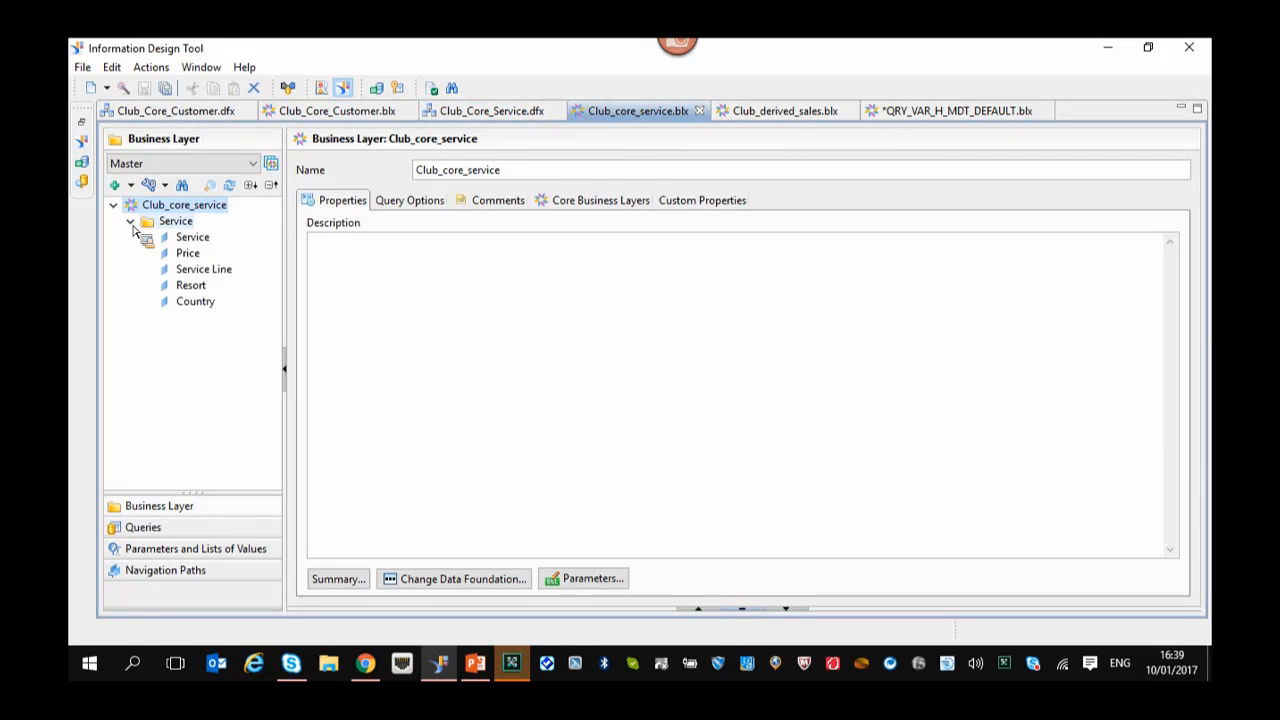
{"action": "left_click", "coordinate": [742, 610]}
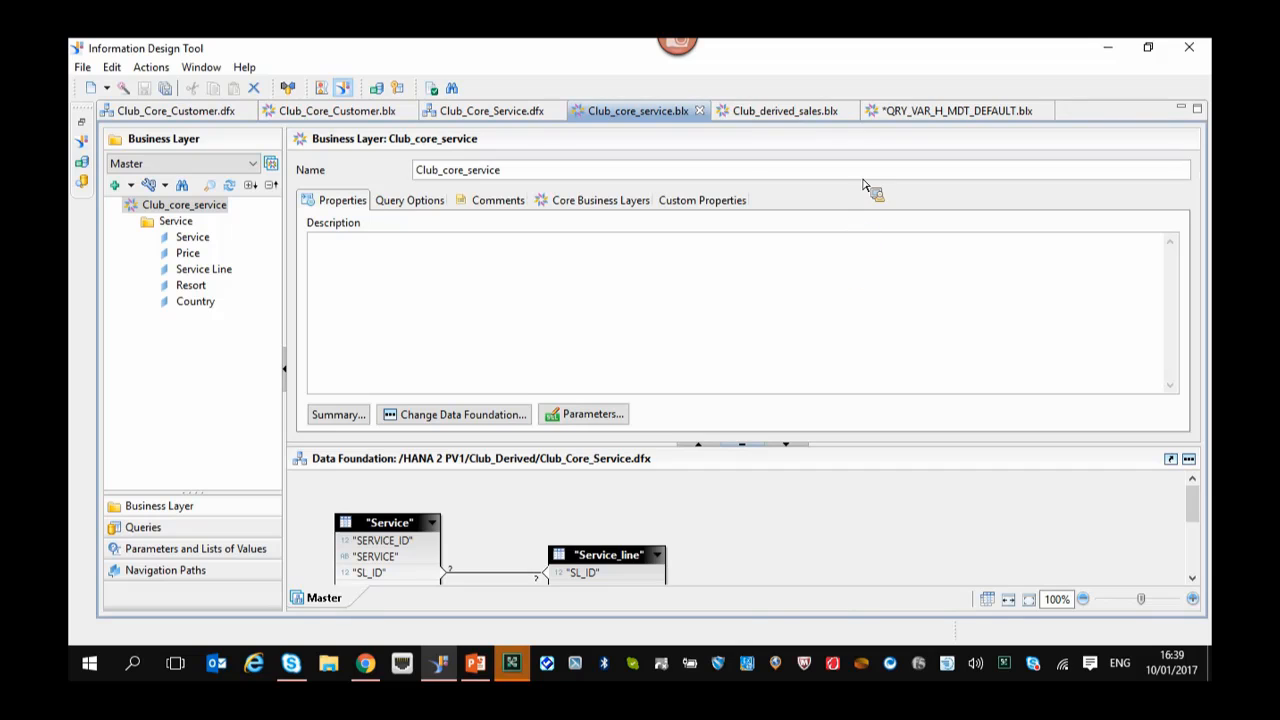
Close QRY_VAR_H_MDT_DEFAULT.blx without saving and switch to the Club_derived_sales.blx business layer.
{"action": "left_click", "coordinate": [1045, 111]}
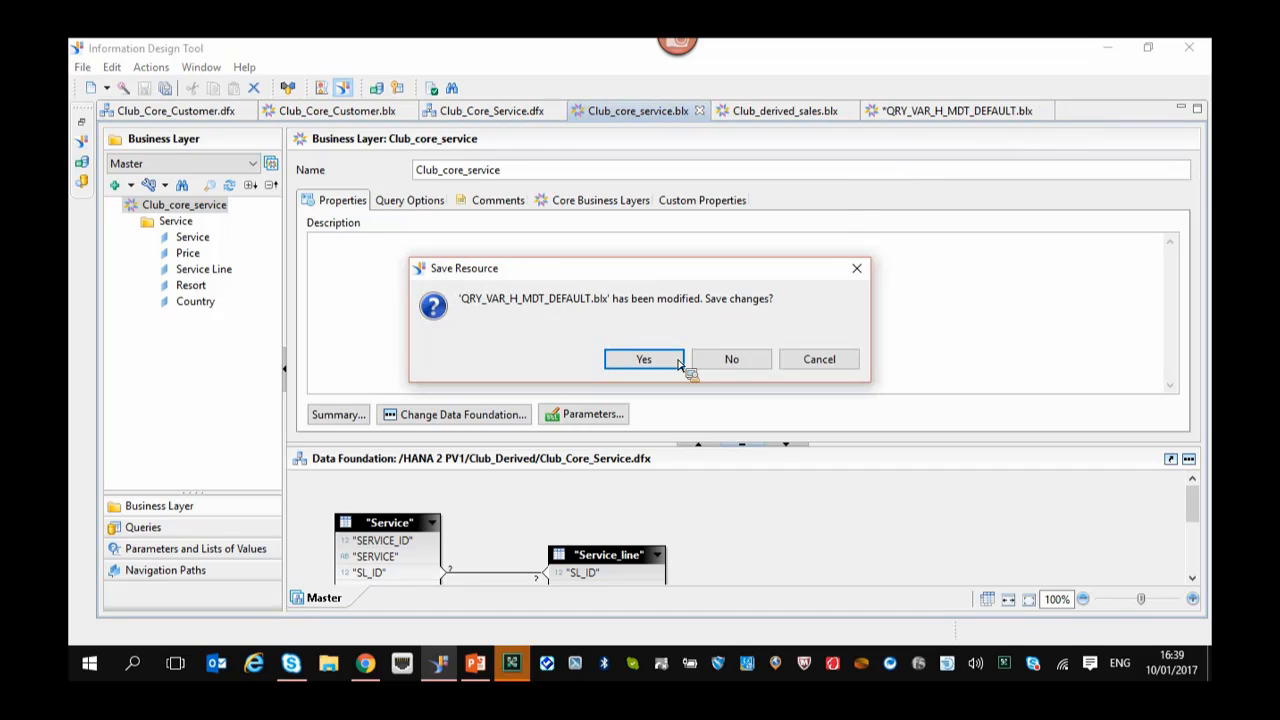
{"action": "left_click", "coordinate": [729, 360]}
{"action": "left_click", "coordinate": [784, 115]}
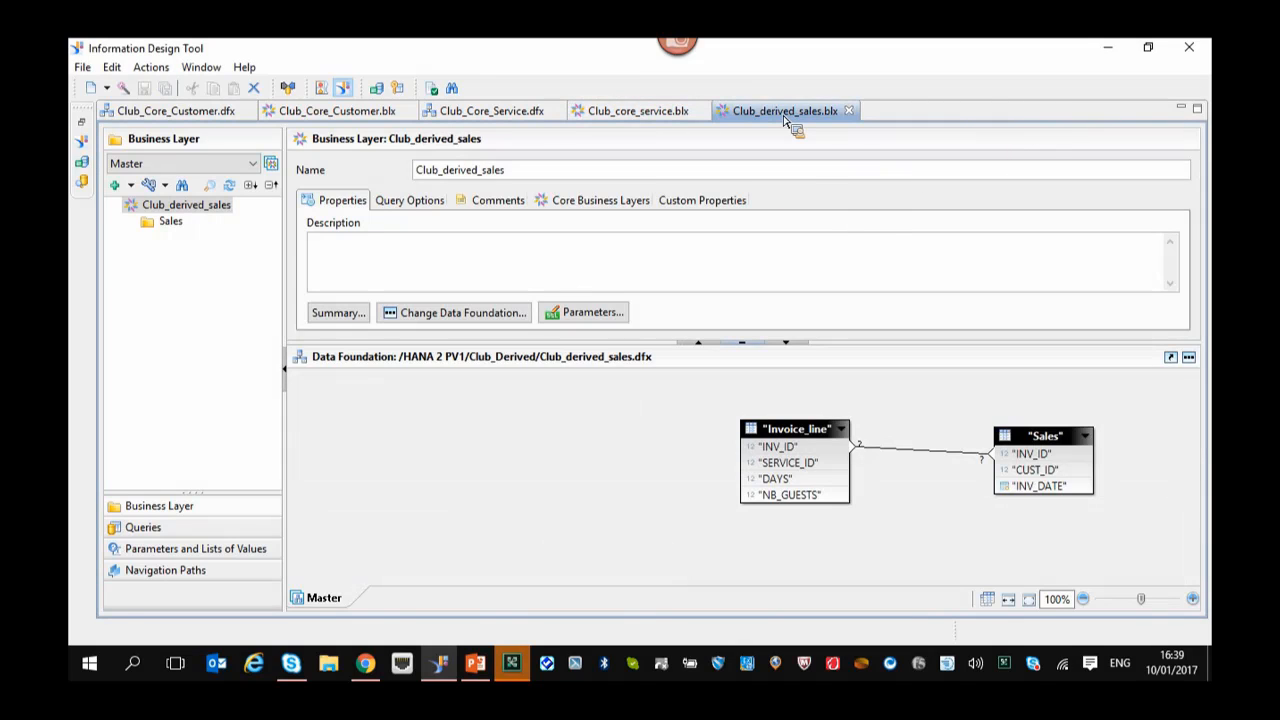
Open the Club_derived_sales data foundation to review its tables, then expand the Sales folder in the derived business layer.
{"action": "left_click", "coordinate": [1170, 358]}
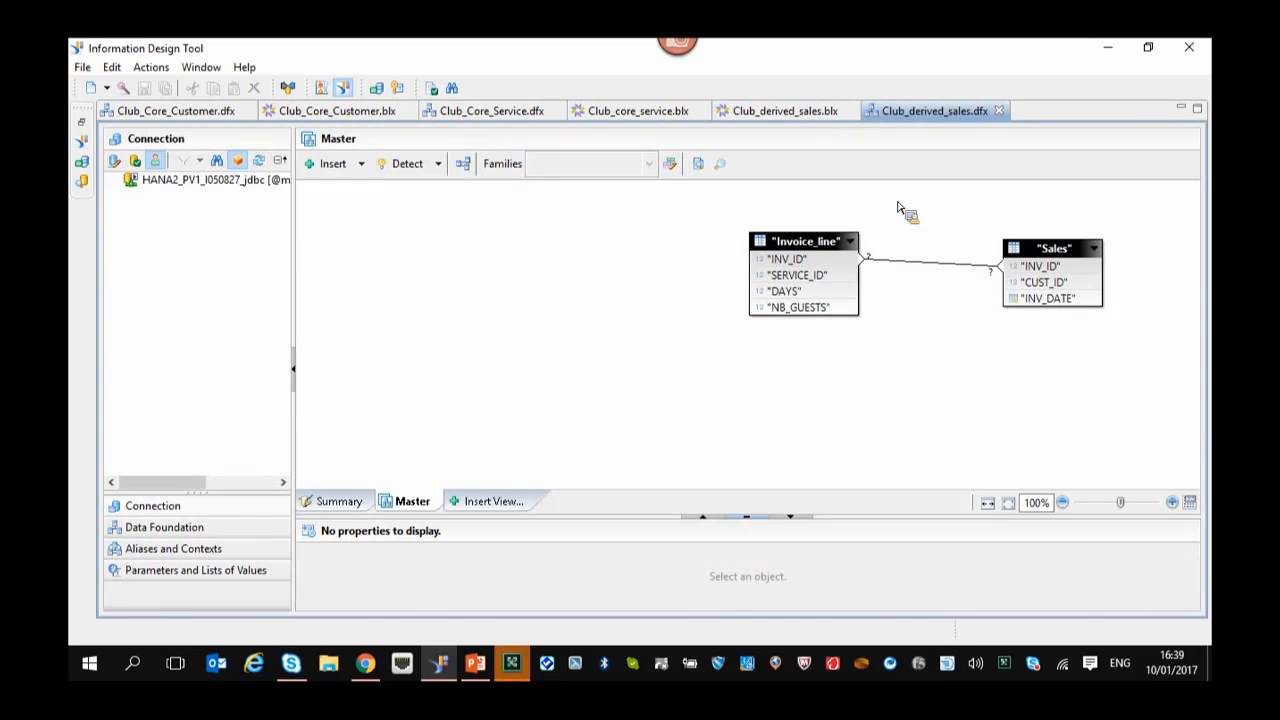
{"action": "left_click", "coordinate": [796, 116]}
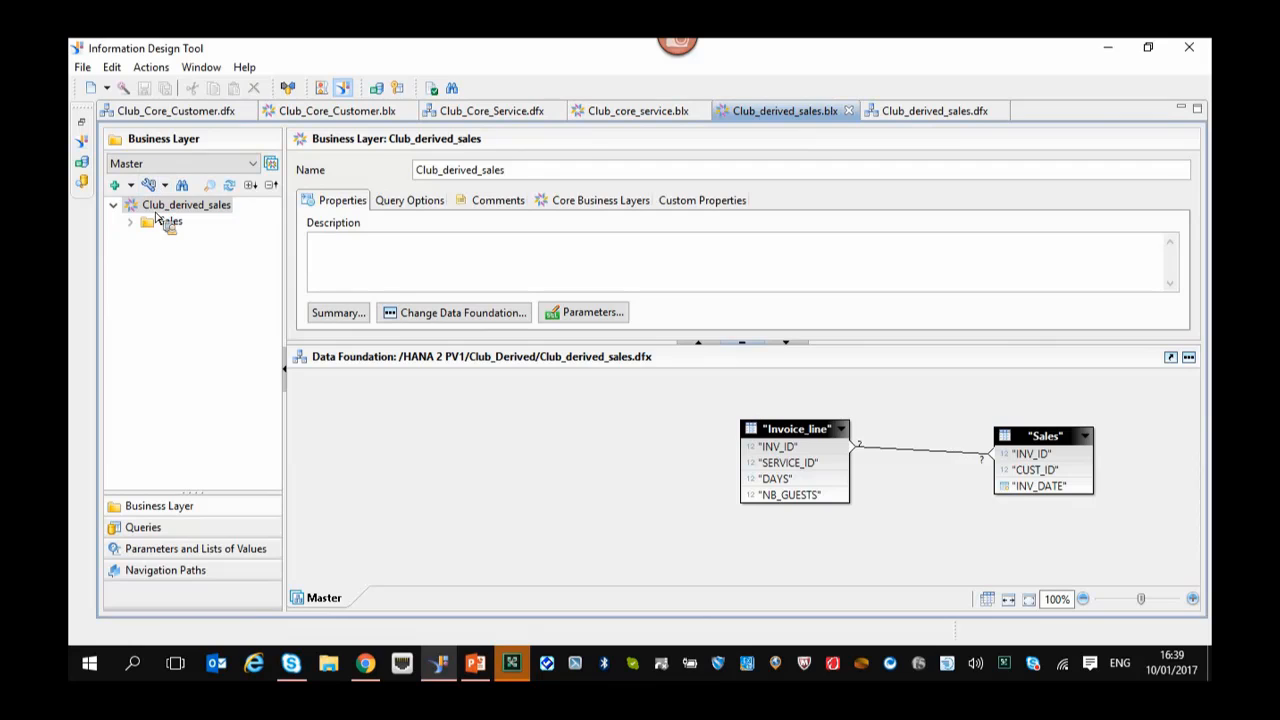
{"action": "left_click_drag", "start_coordinate": [745, 422], "coordinate": [258, 289]}
{"action": "left_click_drag", "start_coordinate": [124, 236], "coordinate": [124, 236]}
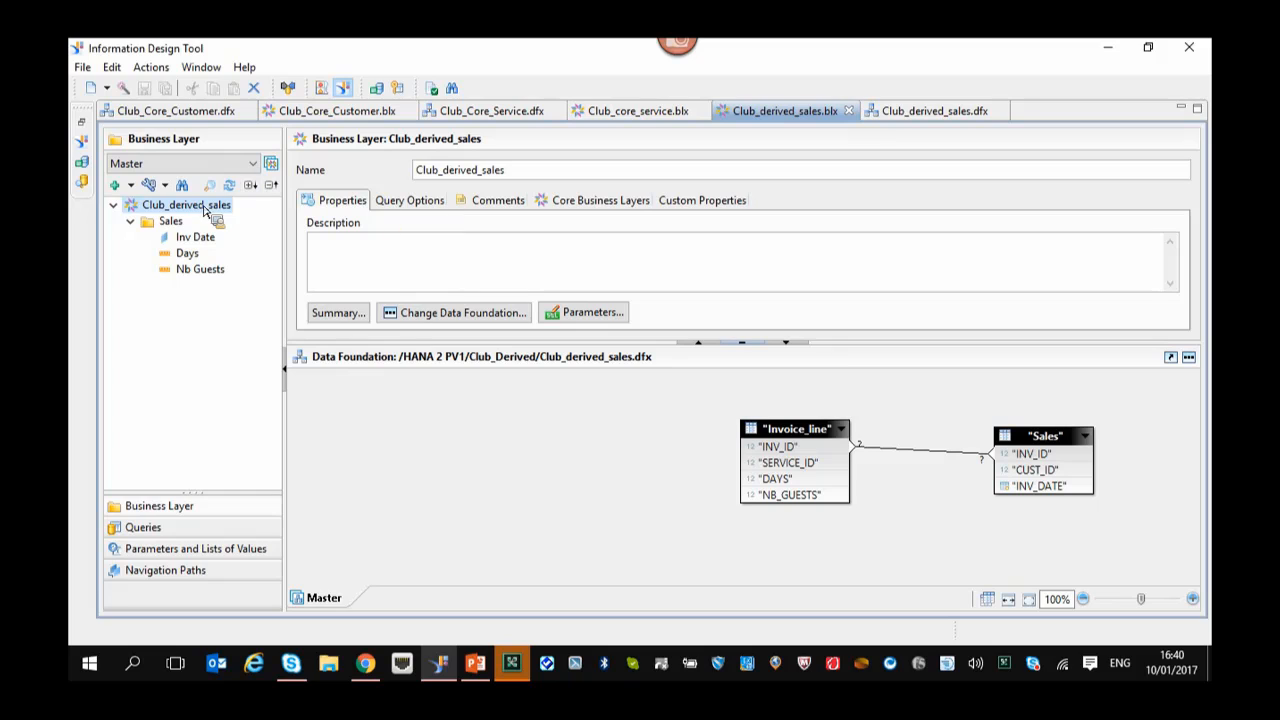
Link Club_Core_Customer.unx from the HANA2/Linked folder as a core universe of the Club_derived_sales business layer.
{"action": "left_click", "coordinate": [595, 204]}
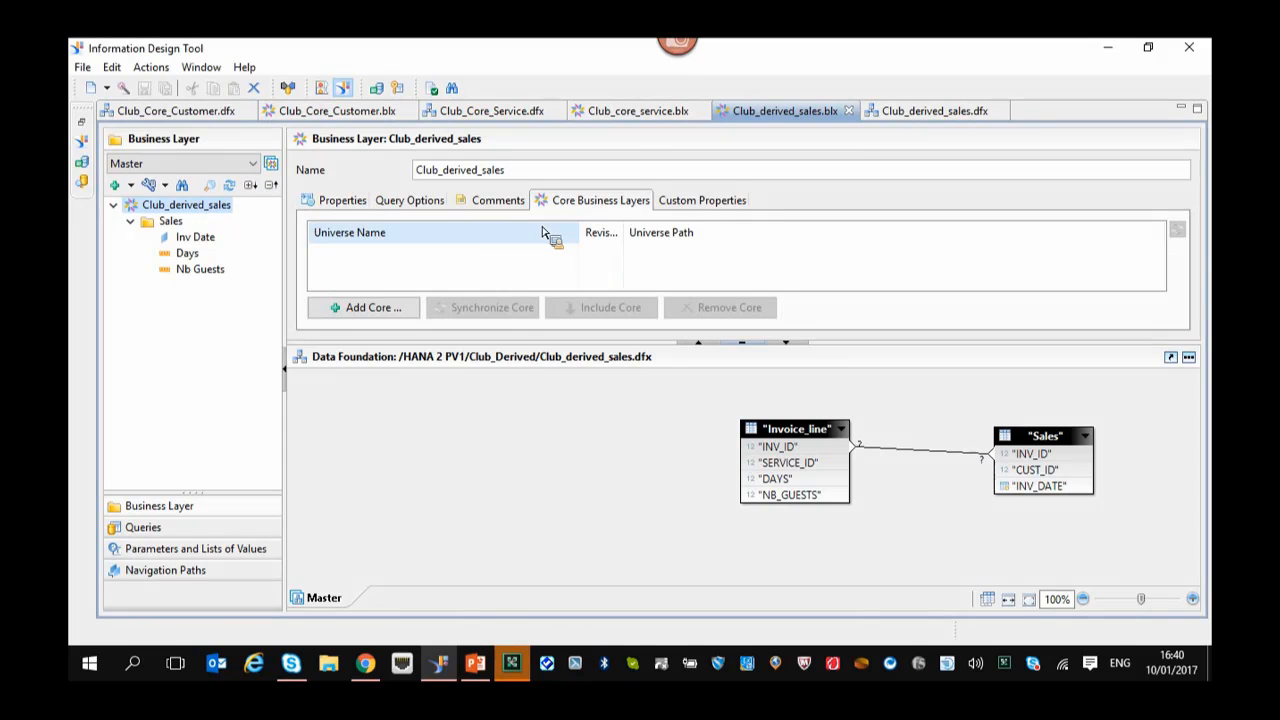
{"action": "left_click", "coordinate": [357, 309]}
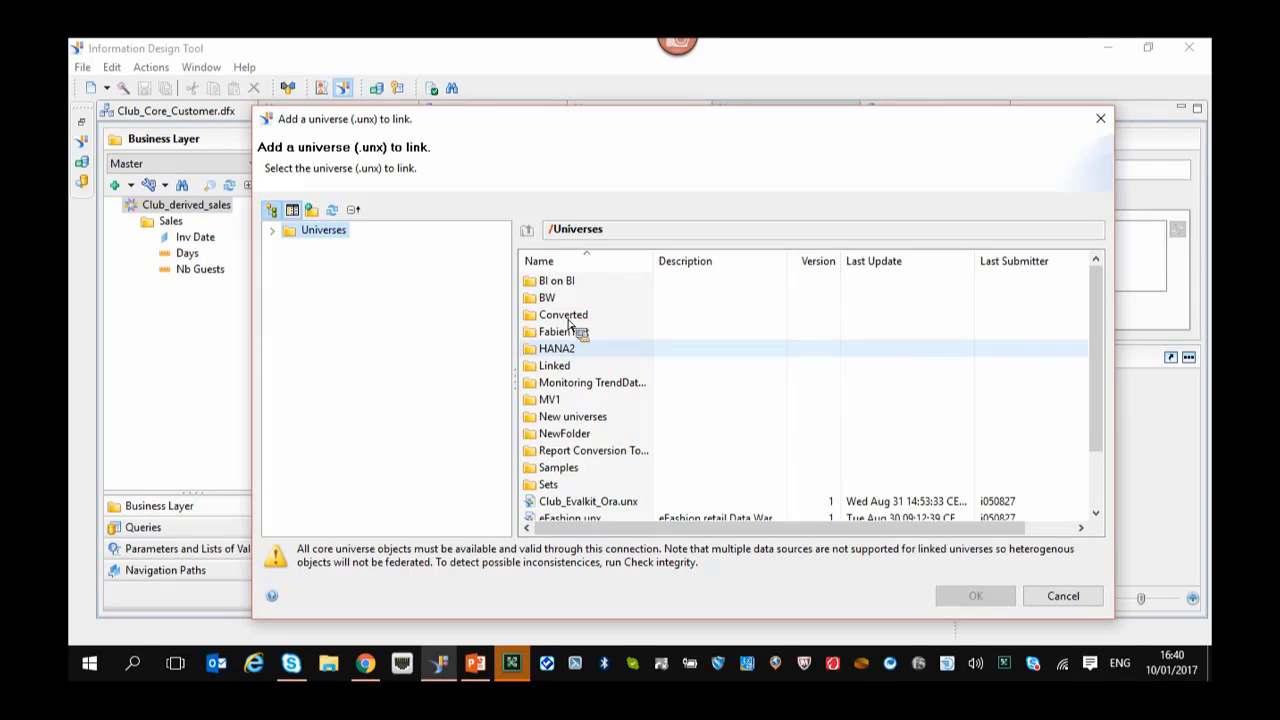
{"action": "double_click", "coordinate": [558, 350]}
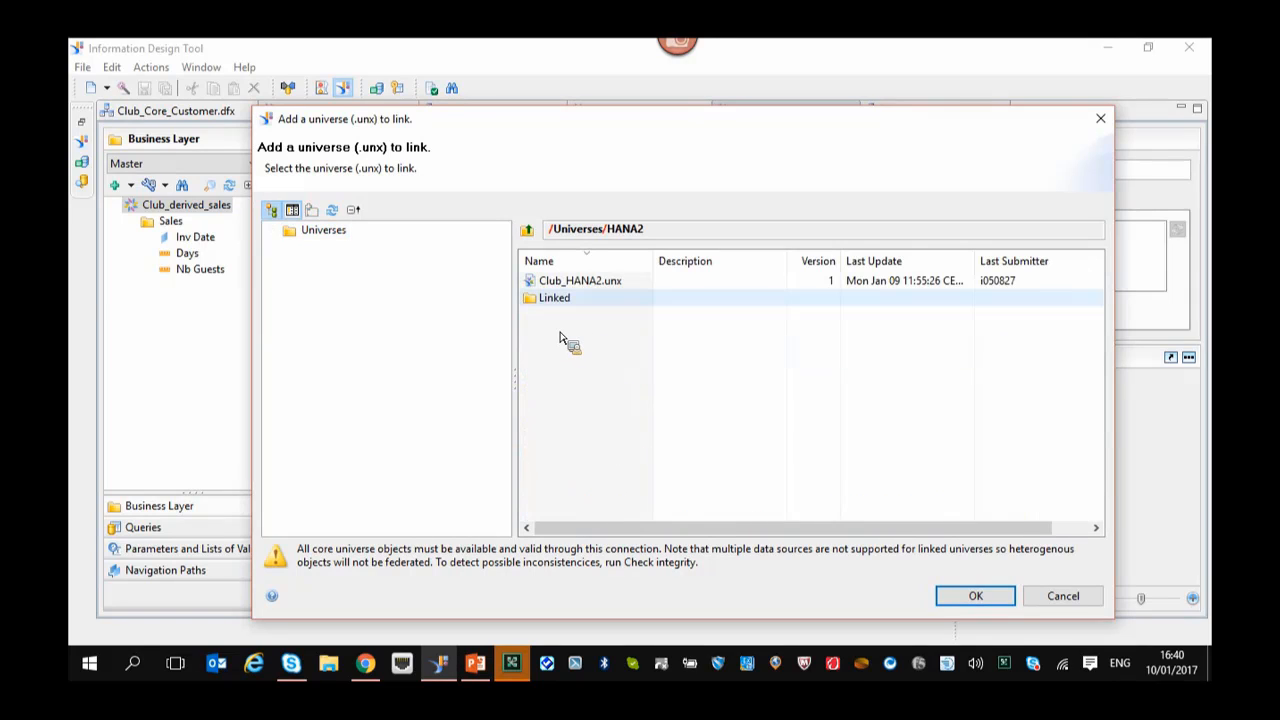
{"action": "double_click", "coordinate": [561, 300]}
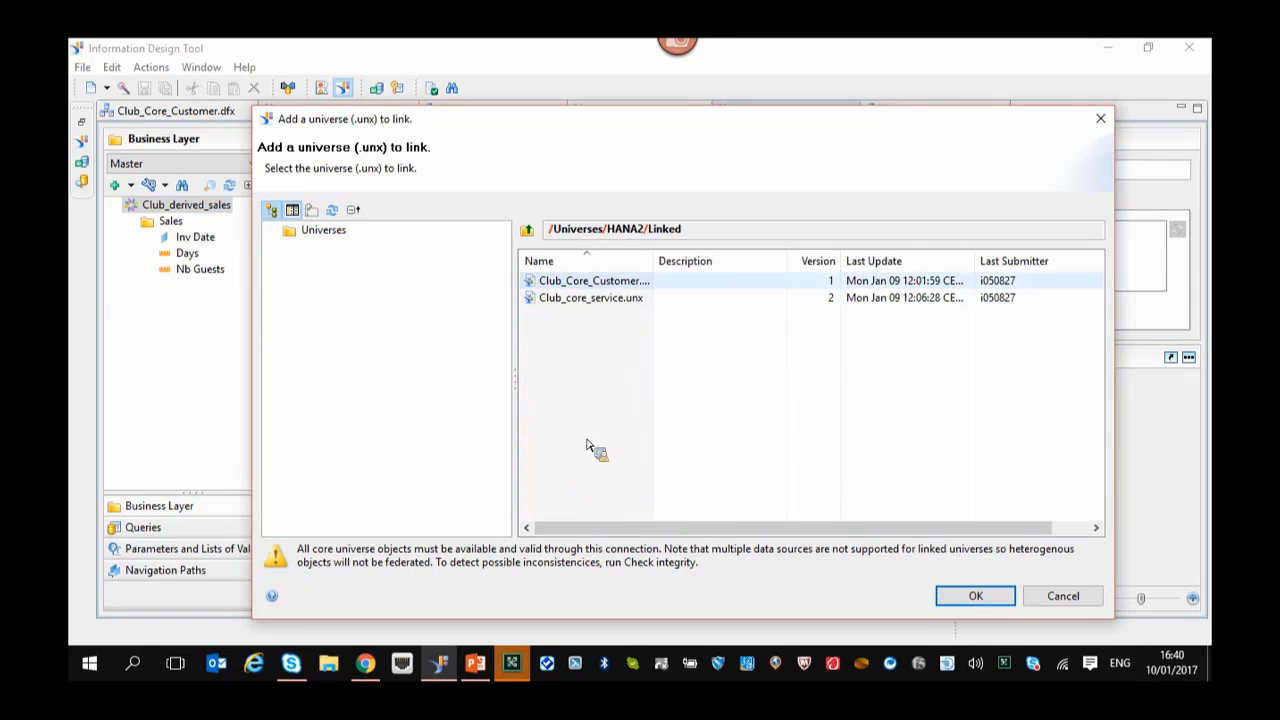
{"action": "left_click_drag", "start_coordinate": [656, 261], "coordinate": [721, 262]}
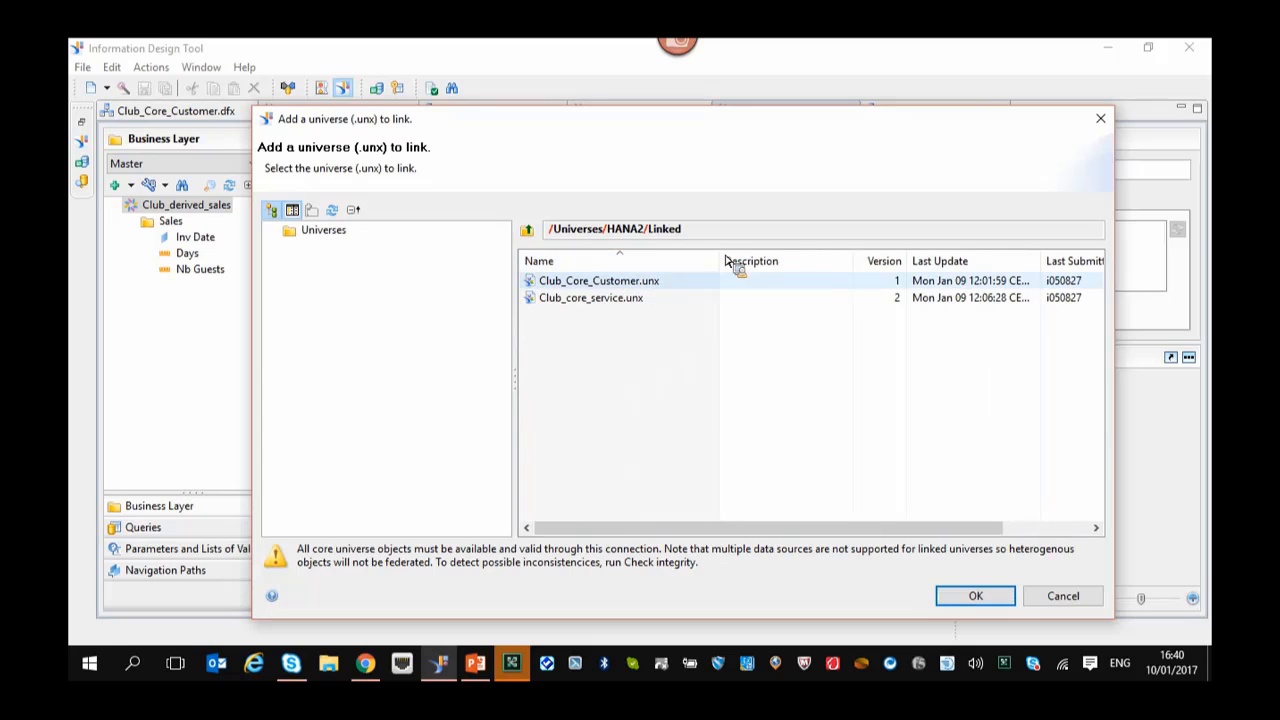
{"action": "left_click", "coordinate": [621, 284]}
{"action": "left_click", "coordinate": [975, 596]}
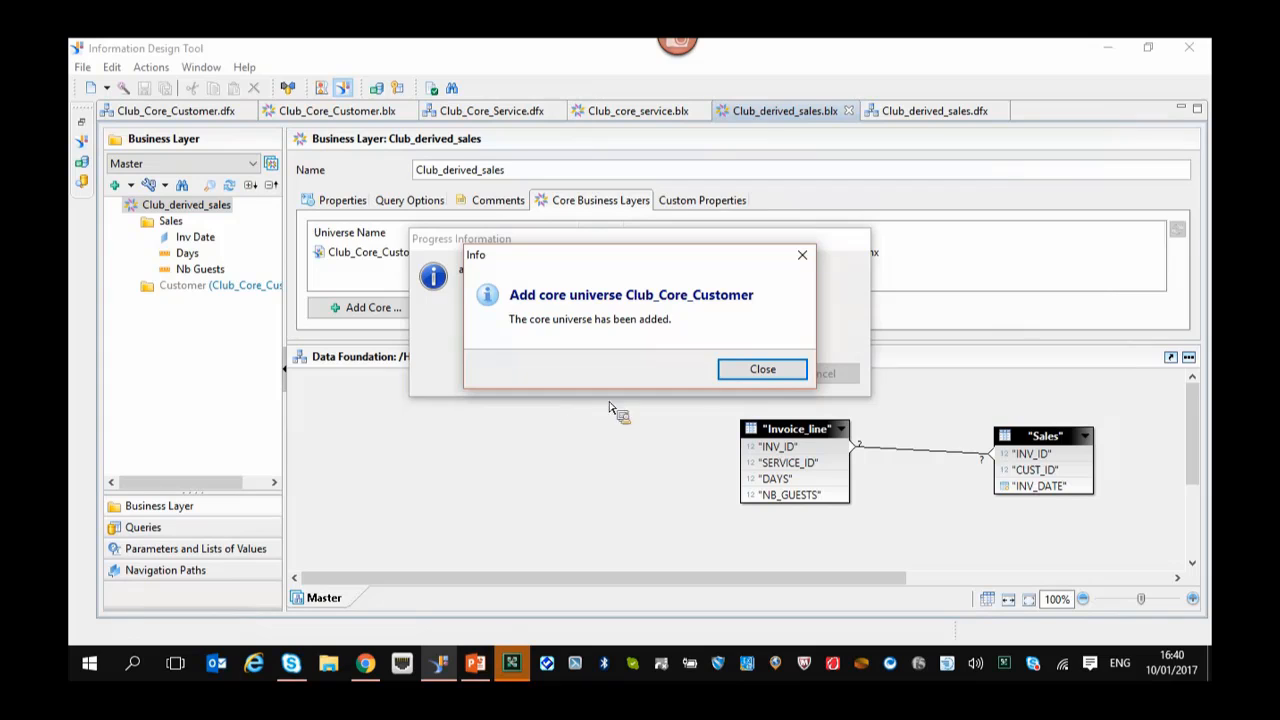
{"action": "left_click", "coordinate": [761, 370]}
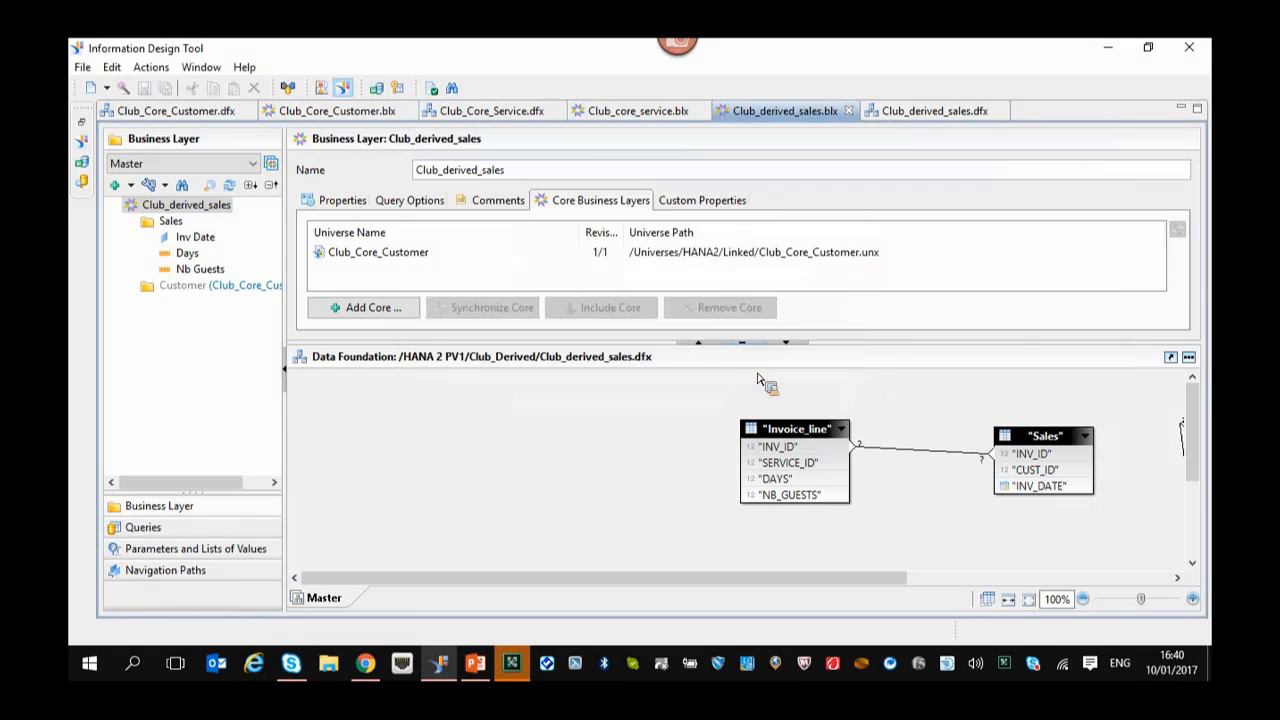
Expand the linked Customer folder and review the core customer tables in the derived data foundation diagram.
{"action": "left_click", "coordinate": [131, 286]}
{"action": "left_click_drag", "start_coordinate": [155, 228], "coordinate": [190, 305]}
{"action": "left_click_drag", "start_coordinate": [514, 577], "coordinate": [928, 594]}
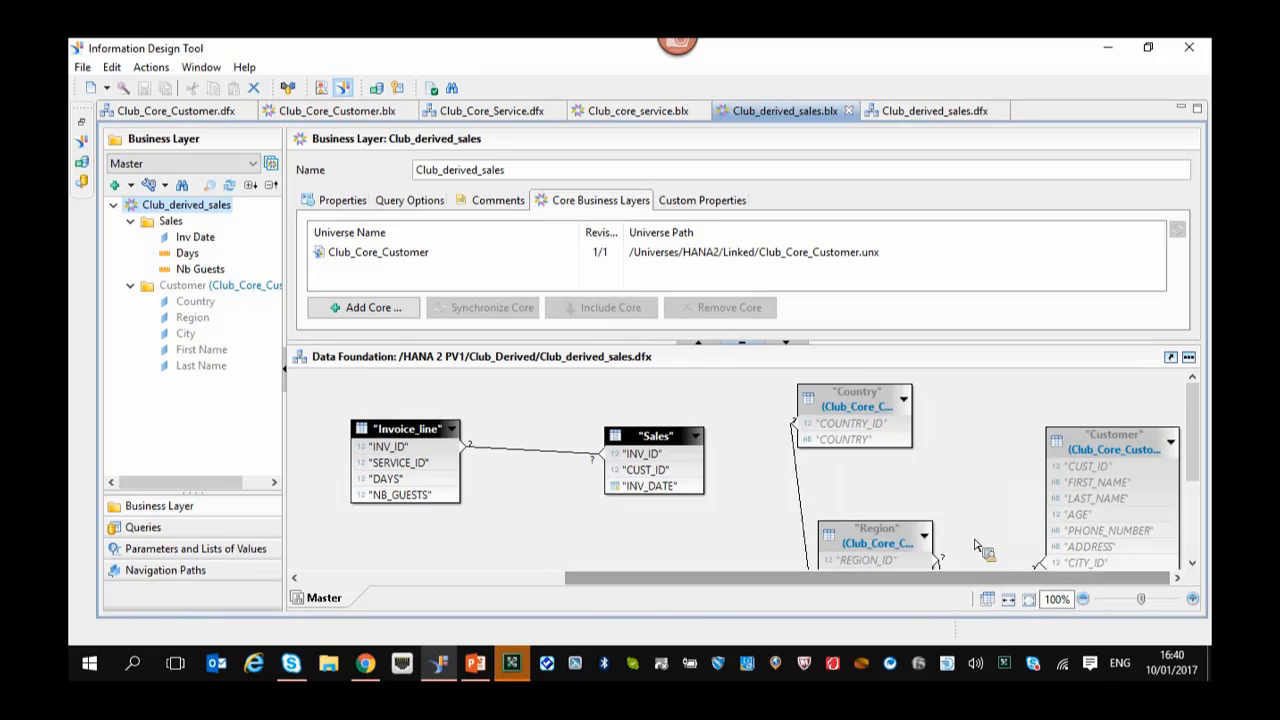
{"action": "scroll", "coordinate": [976, 545], "scroll_direction": "down", "scroll_amount": 2}
{"action": "scroll", "coordinate": [975, 545], "scroll_direction": "up", "scroll_amount": 2}
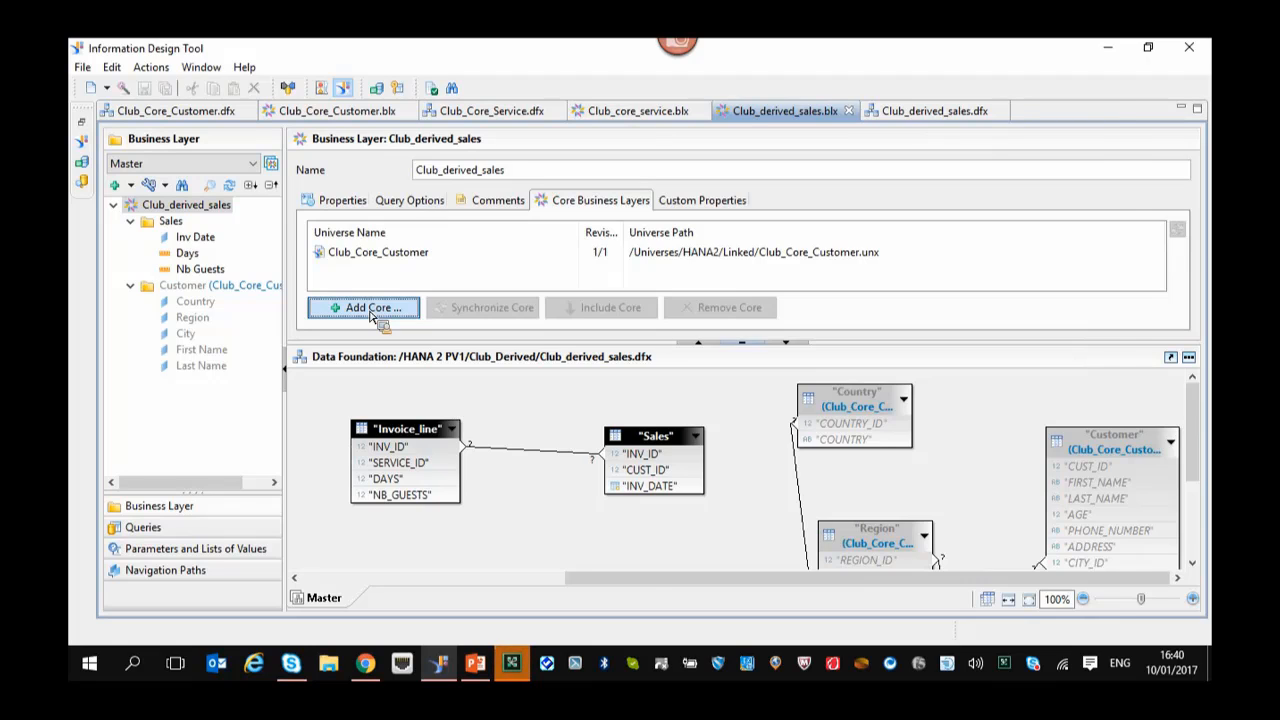
Add Club_core_service.unx from the HANA2/Linked folder as a second core universe of Club_derived_sales.
{"action": "left_click", "coordinate": [372, 310]}
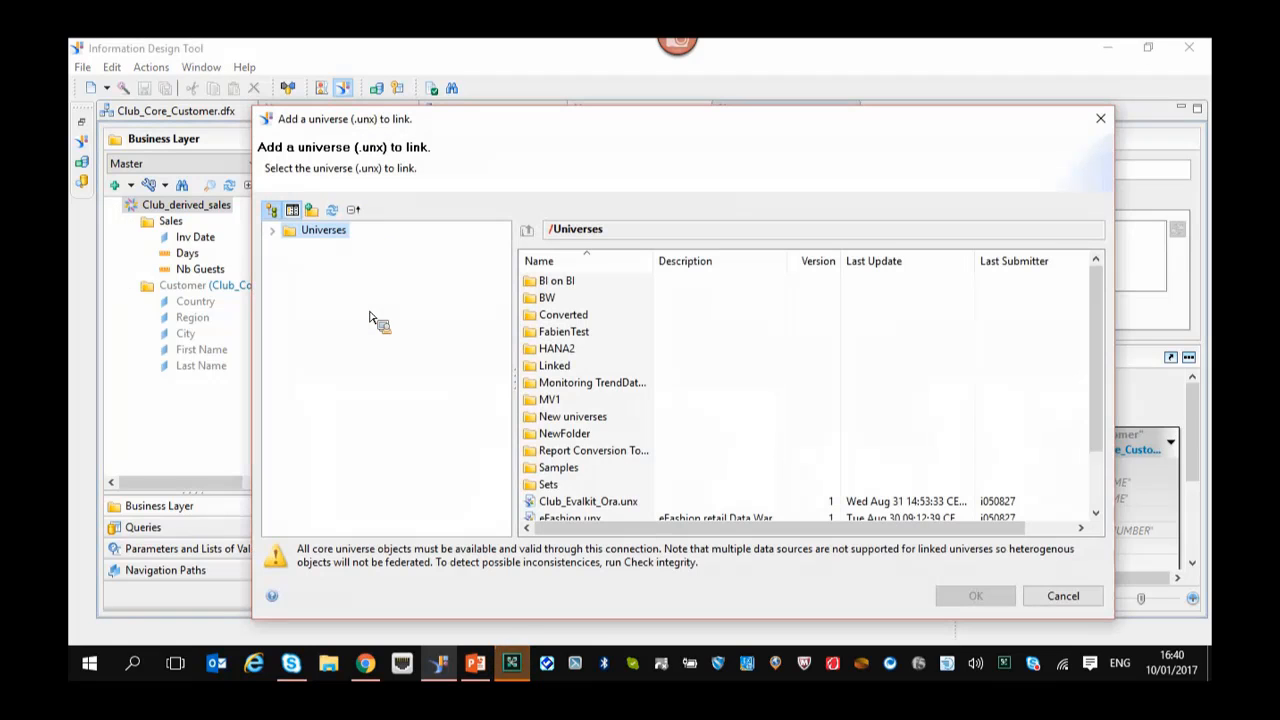
{"action": "double_click", "coordinate": [555, 348]}
{"action": "left_click", "coordinate": [550, 300]}
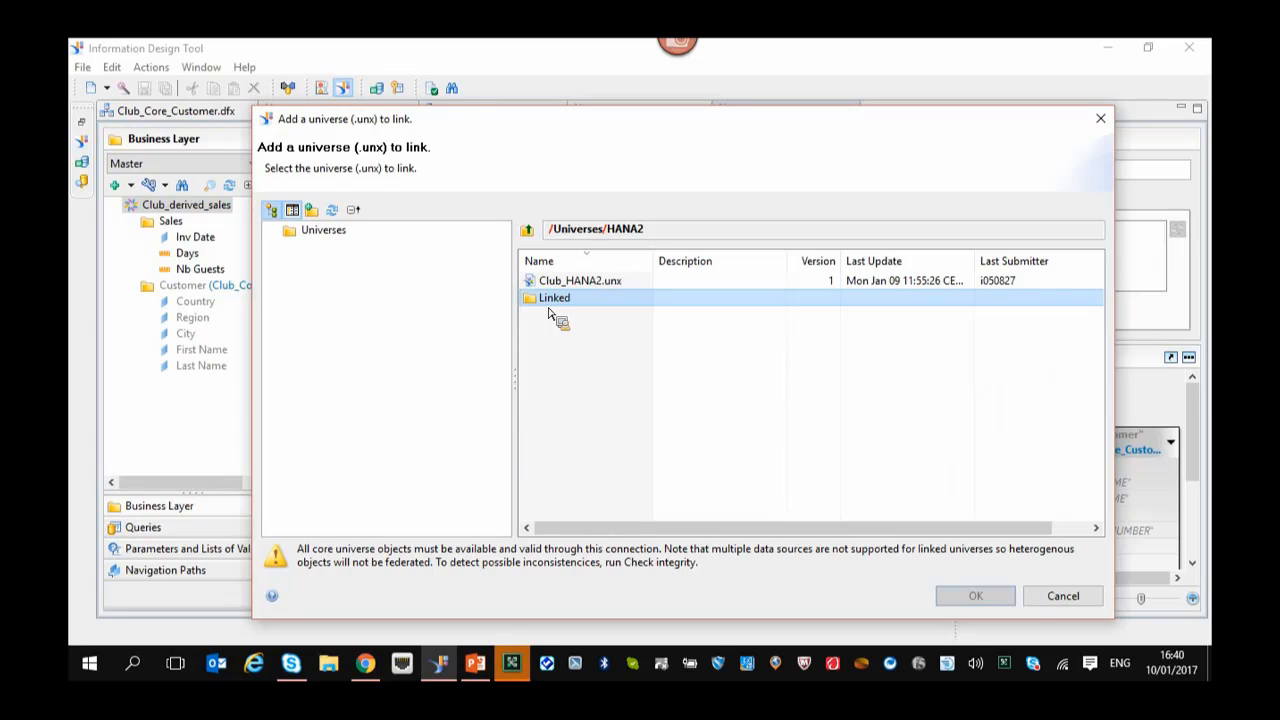
{"action": "double_click", "coordinate": [550, 300]}
{"action": "left_click", "coordinate": [580, 297]}
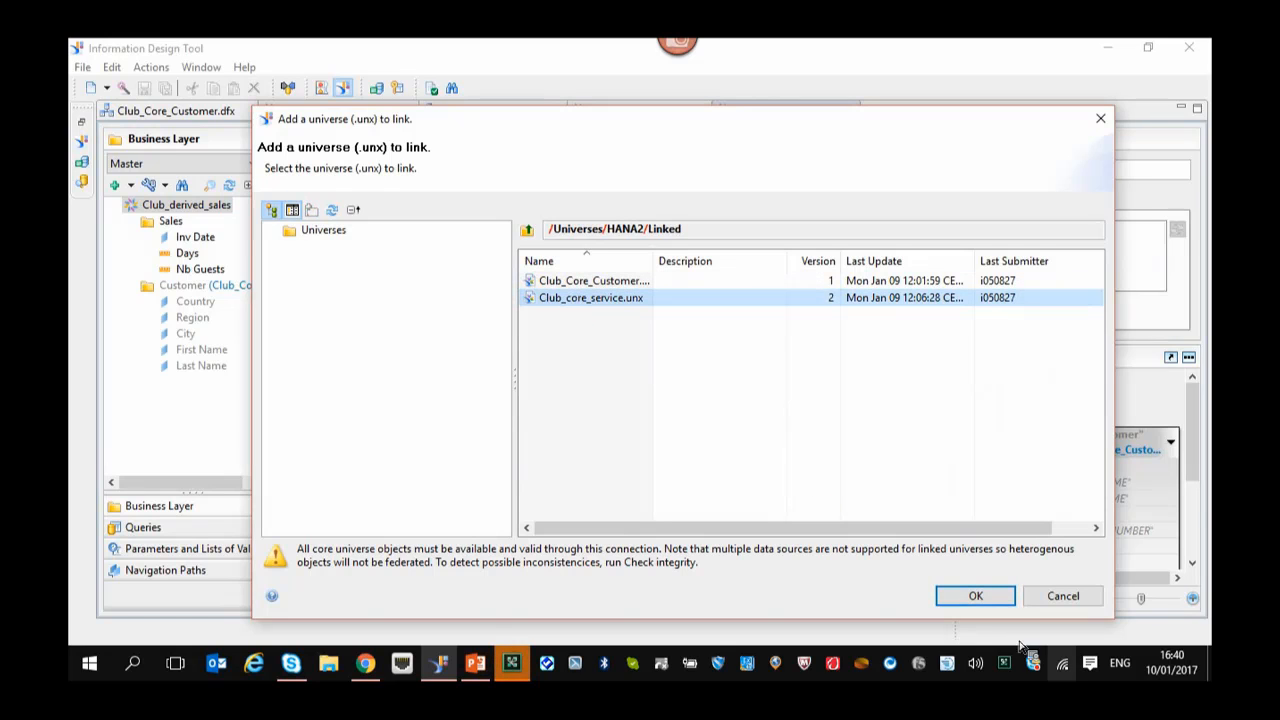
{"action": "left_click", "coordinate": [985, 597]}
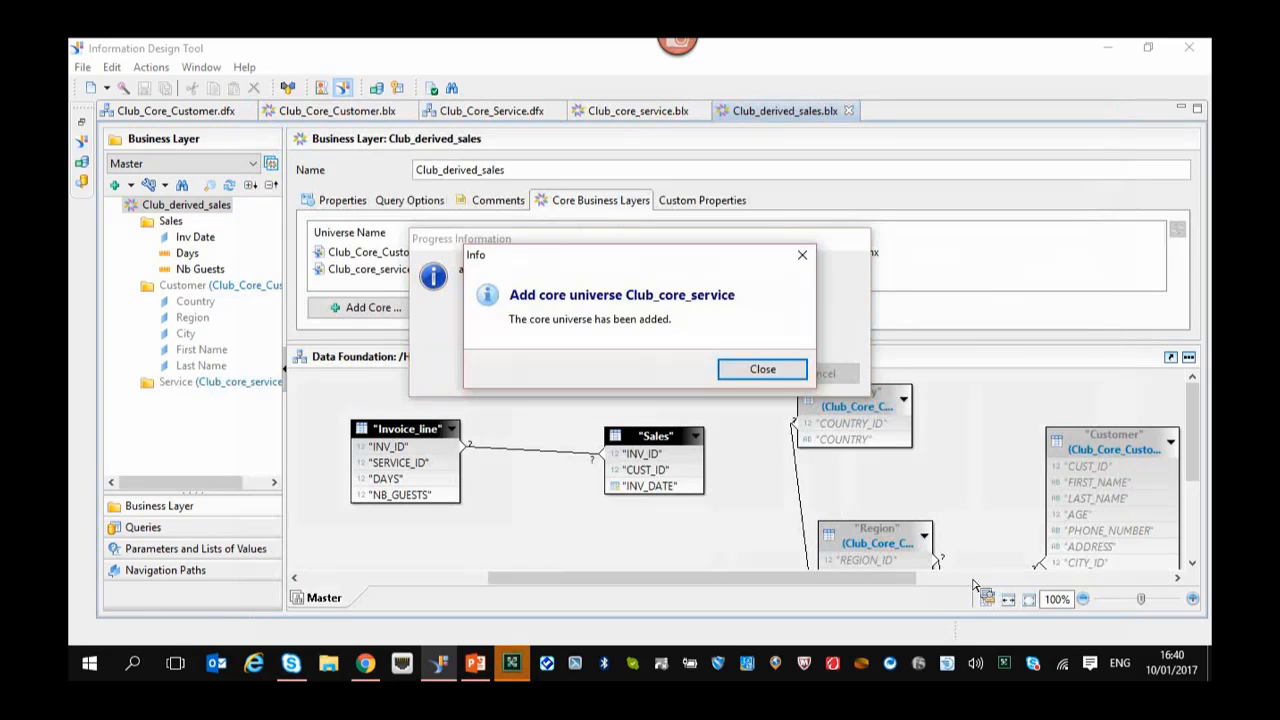
{"action": "left_click", "coordinate": [762, 369]}
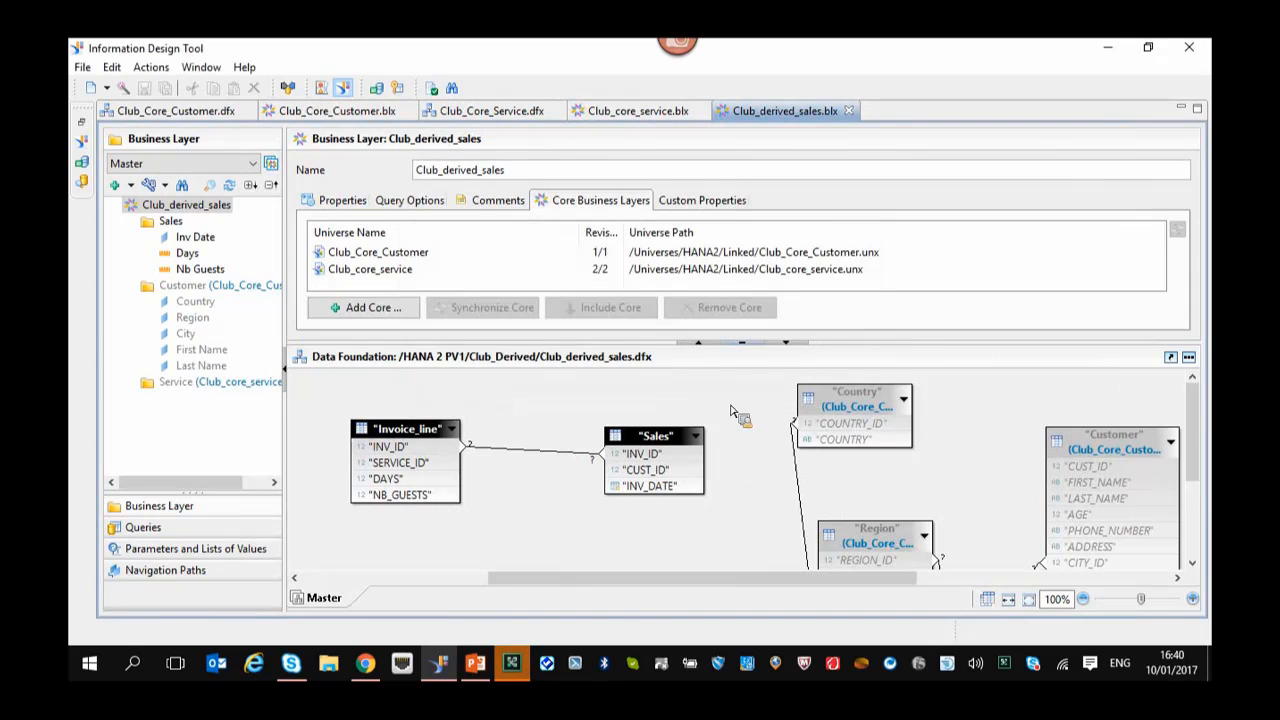
Expand the linked Service folder and review the table diagram beneath the core universe list.
{"action": "left_click", "coordinate": [130, 382]}
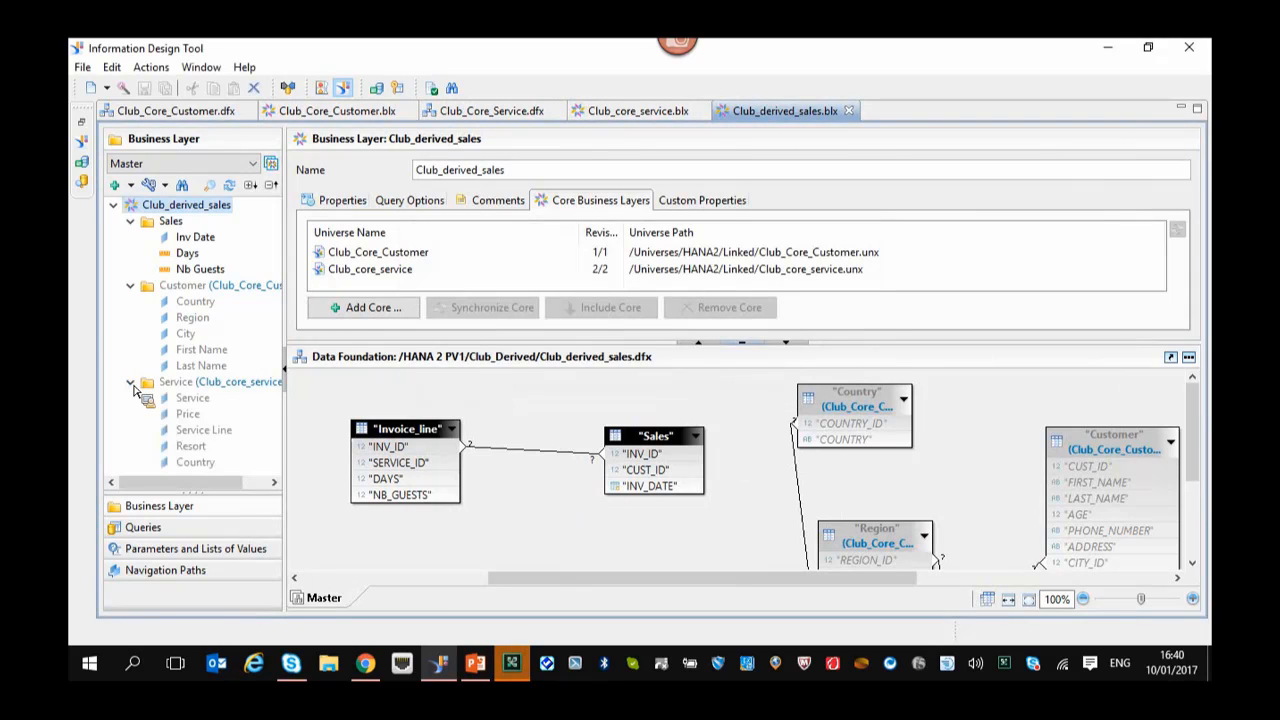
{"action": "left_click_drag", "start_coordinate": [670, 579], "coordinate": [557, 580]}
{"action": "scroll", "coordinate": [945, 528], "scroll_direction": "down", "scroll_amount": 1}
{"action": "scroll", "coordinate": [945, 528], "scroll_direction": "down", "scroll_amount": 1}
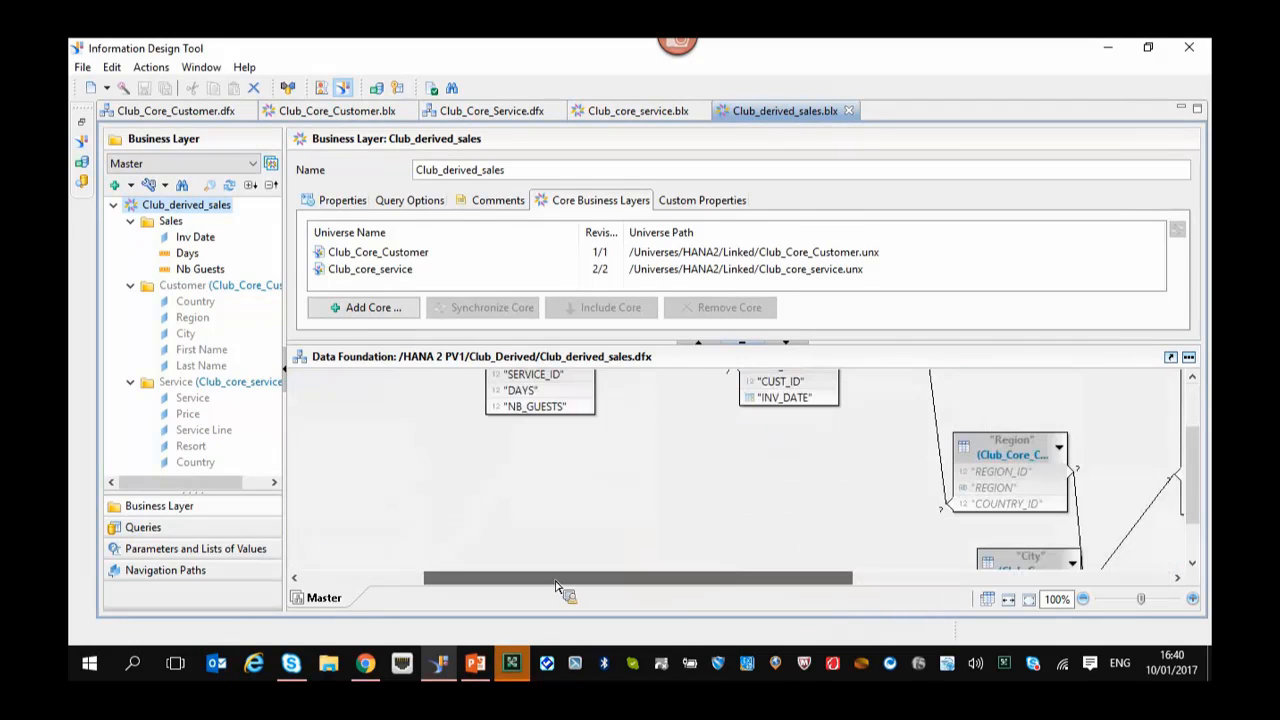
{"action": "scroll", "coordinate": [627, 530], "scroll_direction": "up", "scroll_amount": 1}
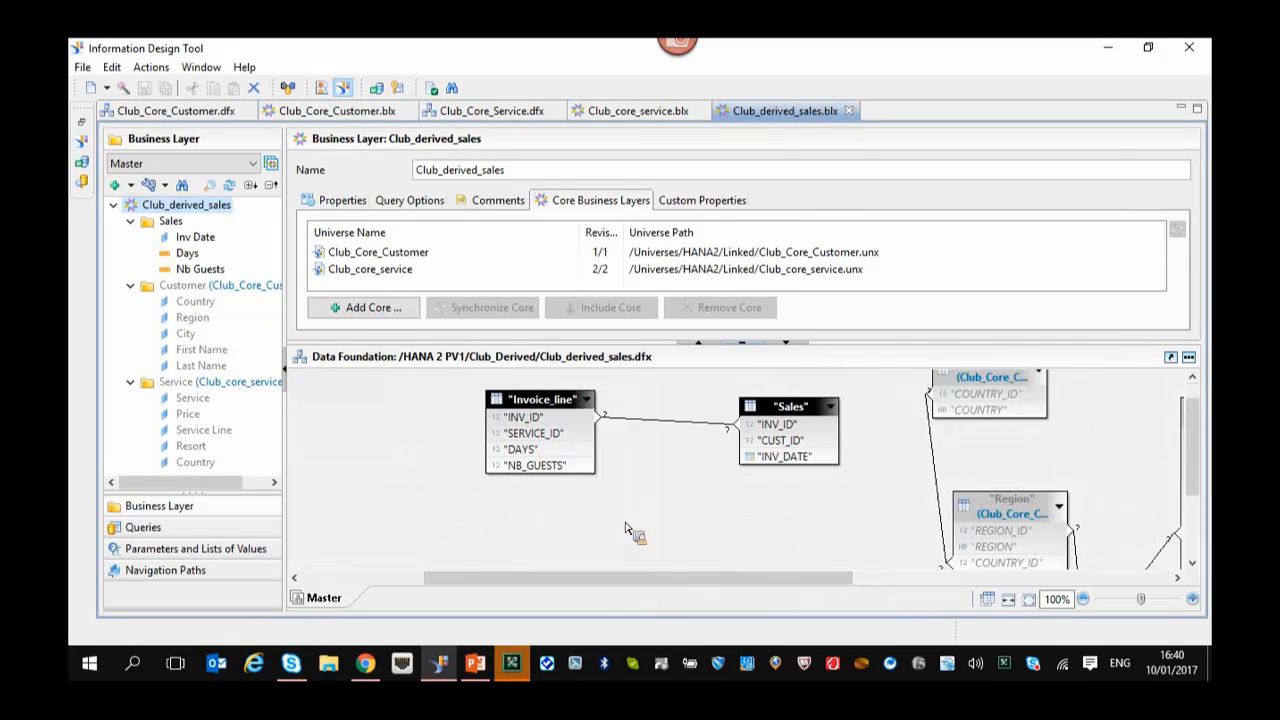
In the Club_derived_sales data foundation, join Sales to Customer on CUST_ID and Invoice_line to Service on SERVICE_ID.
{"action": "left_click", "coordinate": [1171, 358]}
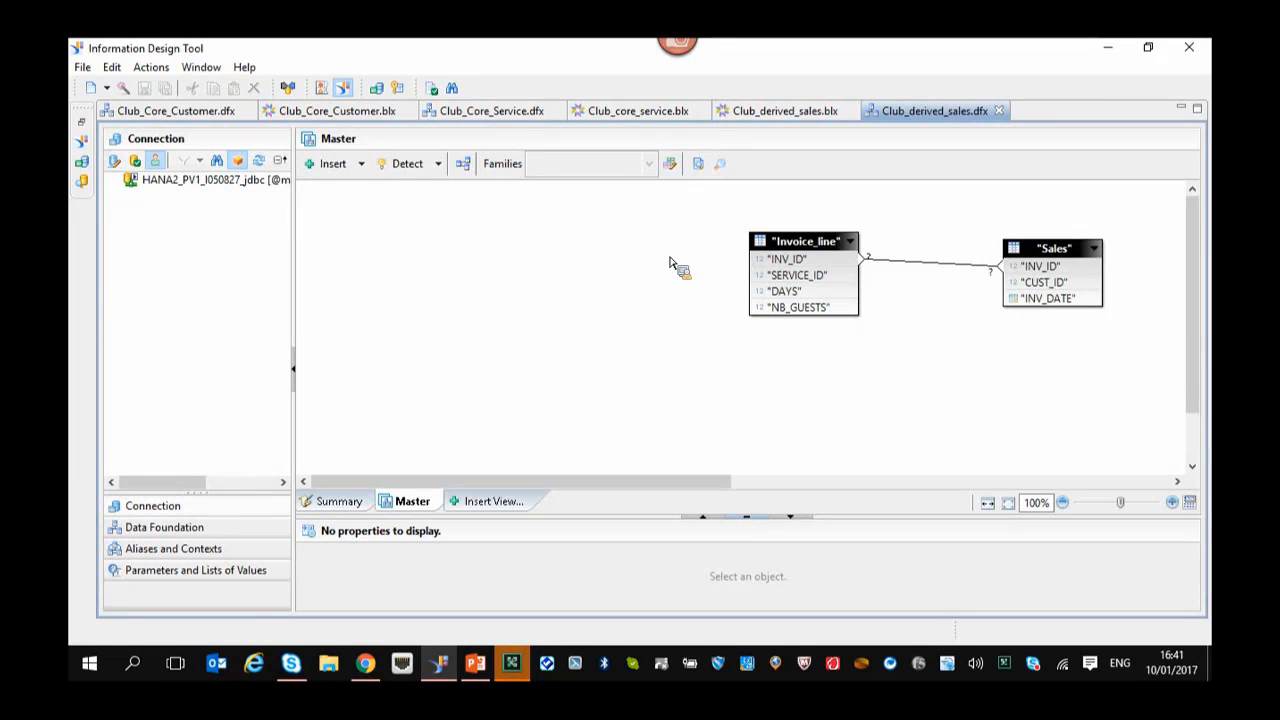
{"action": "left_click_drag", "start_coordinate": [700, 481], "coordinate": [940, 502]}
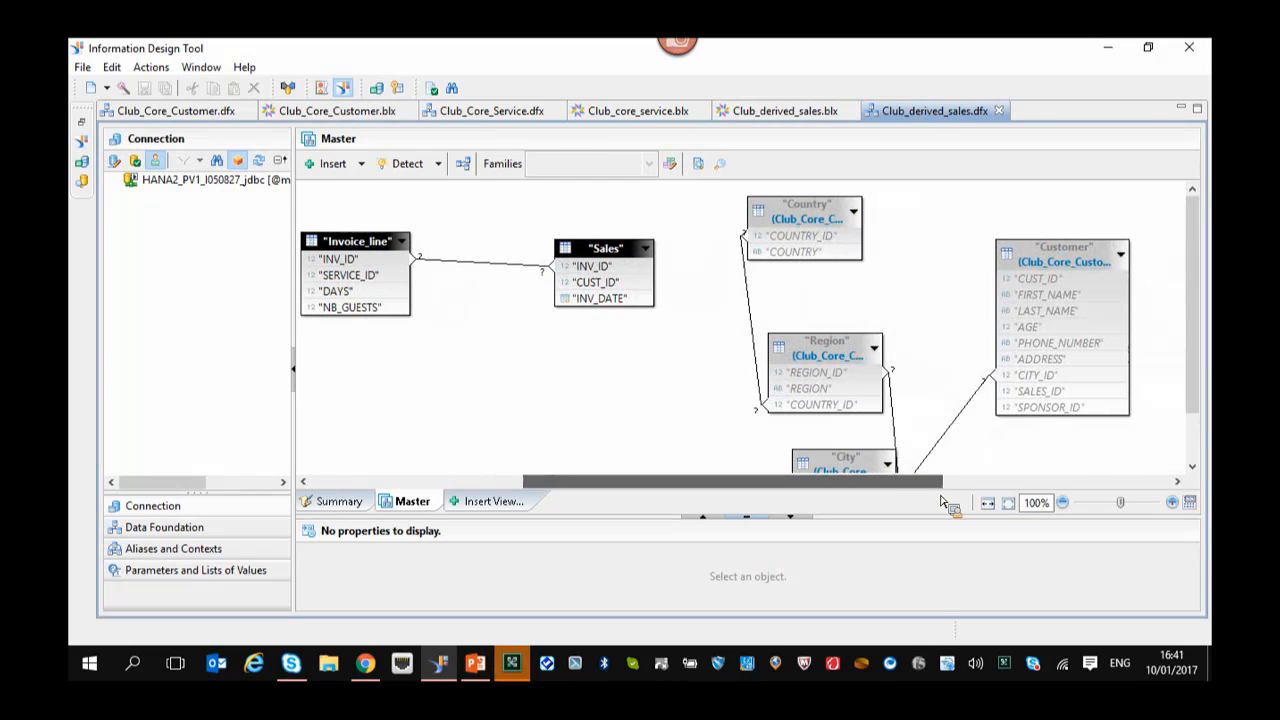
{"action": "left_click_drag", "start_coordinate": [650, 287], "coordinate": [1010, 286]}
{"action": "left_click_drag", "start_coordinate": [805, 483], "coordinate": [748, 484]}
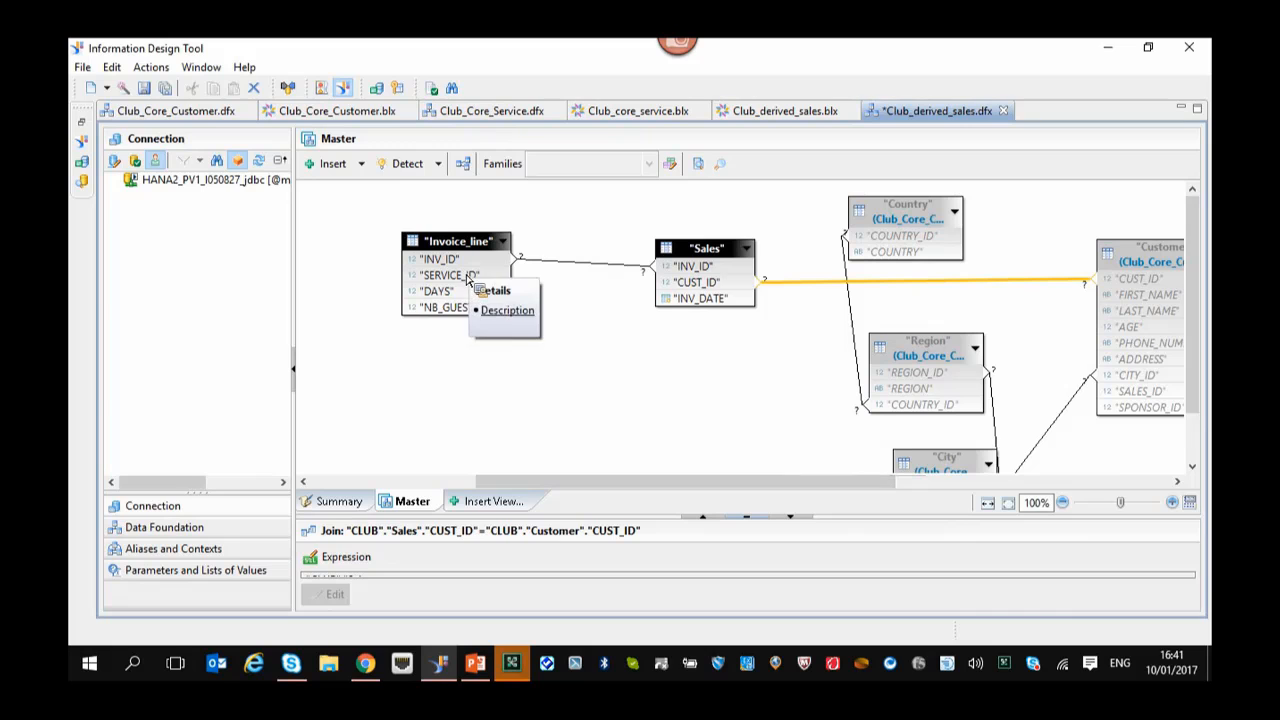
{"action": "left_click_drag", "start_coordinate": [486, 286], "coordinate": [968, 290]}
{"action": "left_click", "coordinate": [943, 392]}
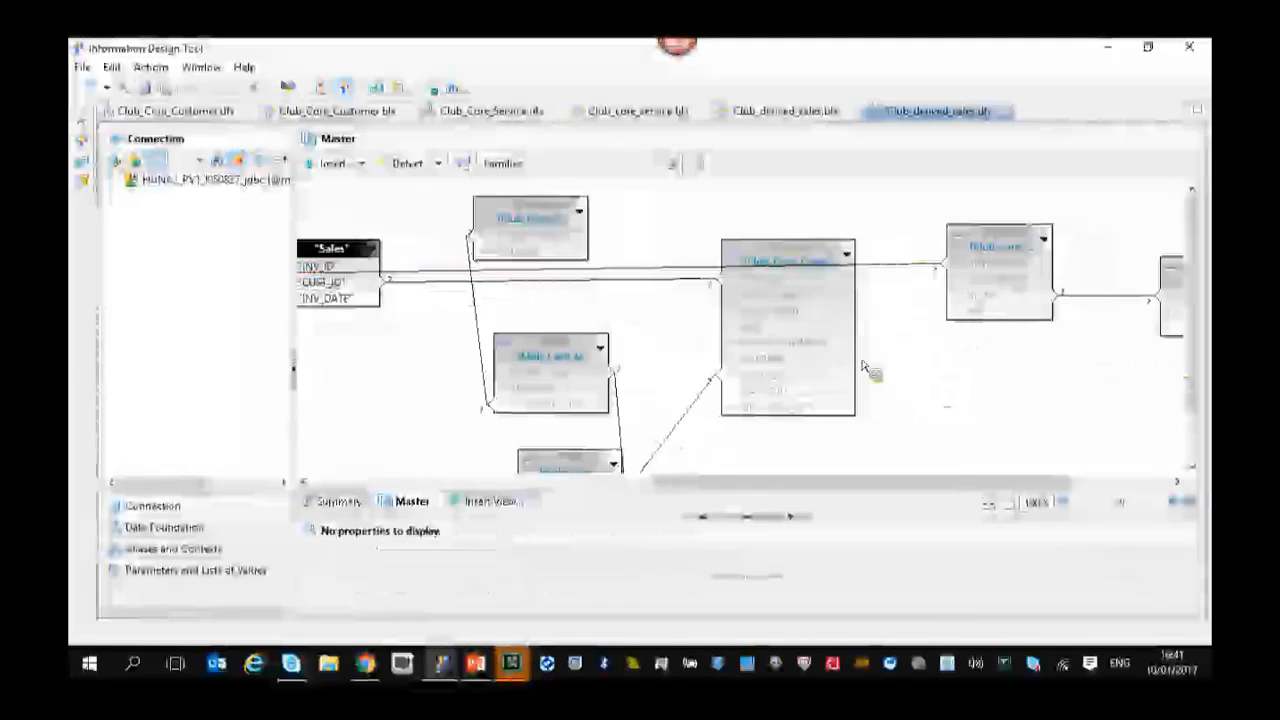
Auto-arrange the tables in the Club_derived_sales data foundation and save it.
{"action": "left_click", "coordinate": [463, 163]}
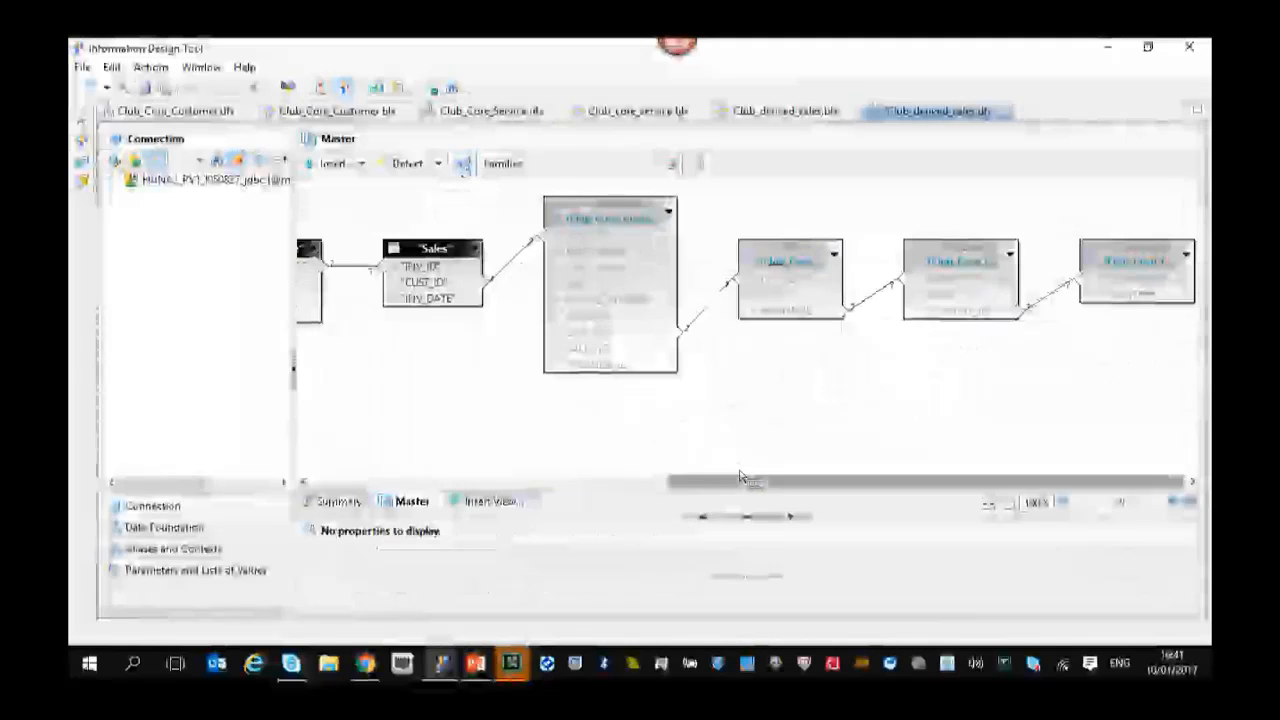
{"action": "left_click_drag", "start_coordinate": [740, 481], "coordinate": [565, 483]}
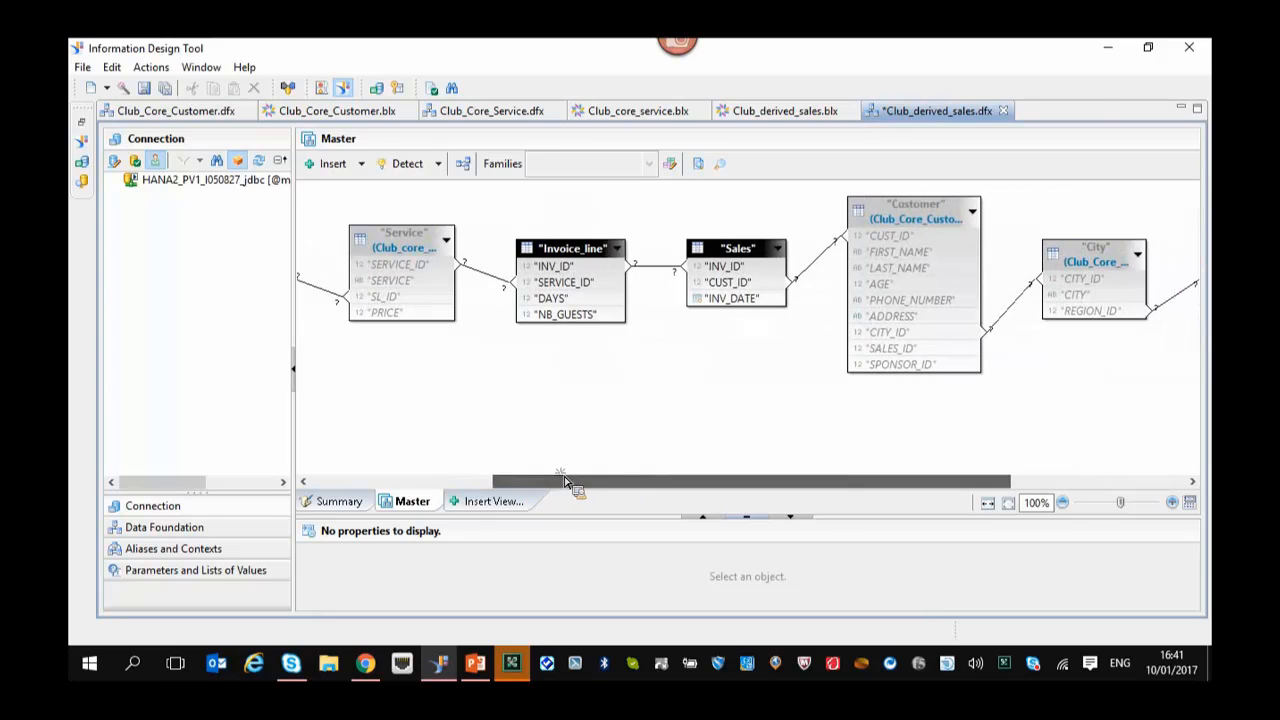
{"action": "left_click", "coordinate": [144, 88]}
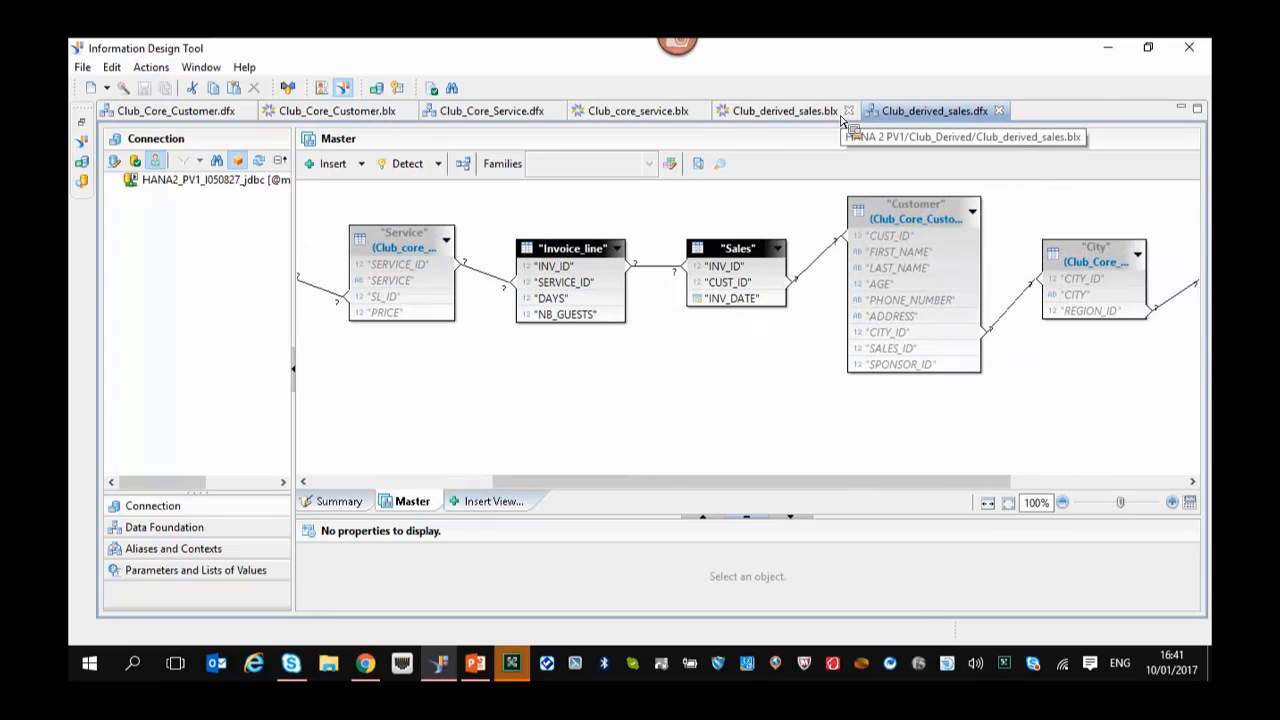
Return to the Club_derived_sales business layer and review its joined tables and the Sales, Customer and Service folders.
{"action": "left_click", "coordinate": [828, 112]}
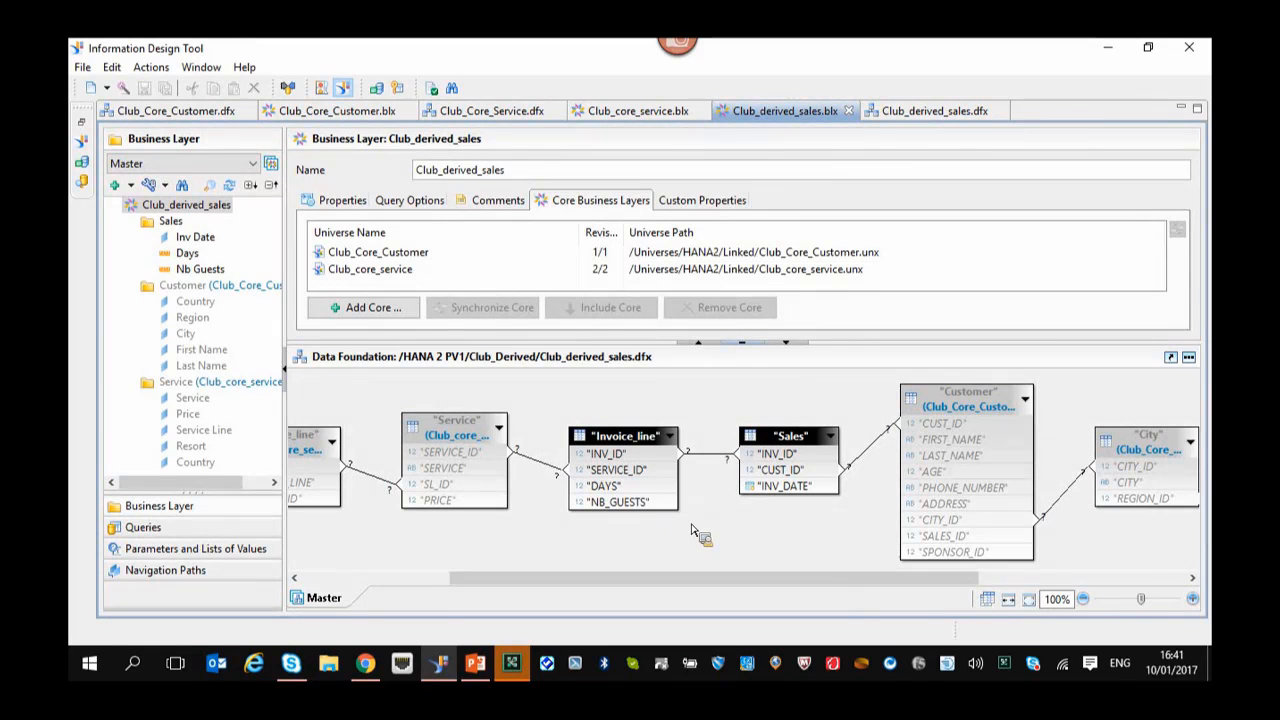
{"action": "mouse_move", "coordinate": [520, 462]}
{"action": "left_click", "coordinate": [152, 224]}
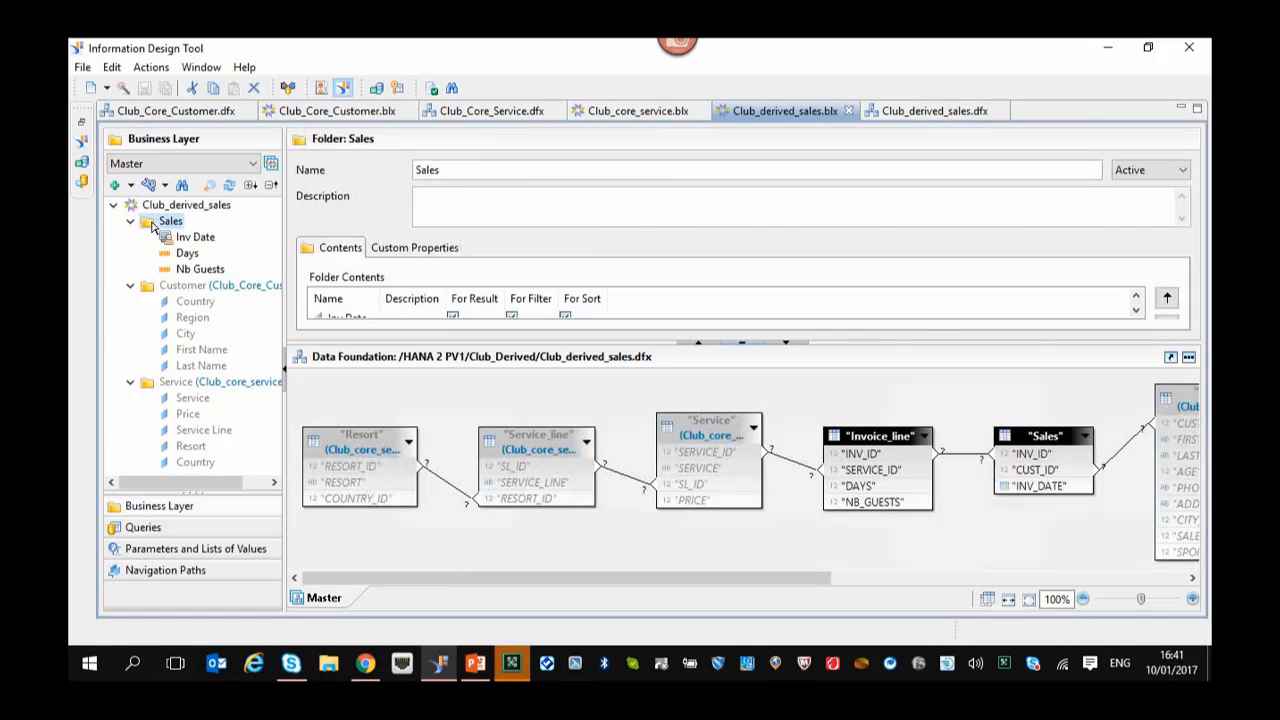
{"action": "left_click", "coordinate": [150, 286]}
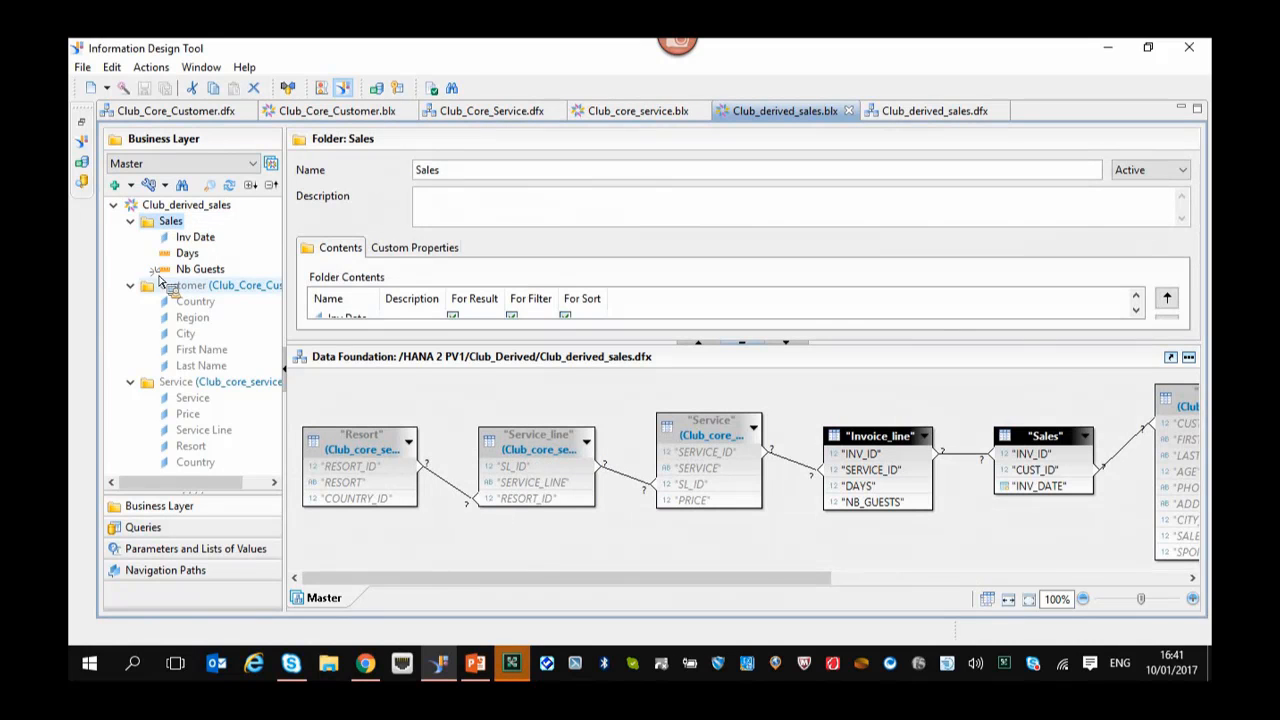
{"action": "left_click", "coordinate": [163, 382]}
{"action": "left_click", "coordinate": [180, 291]}
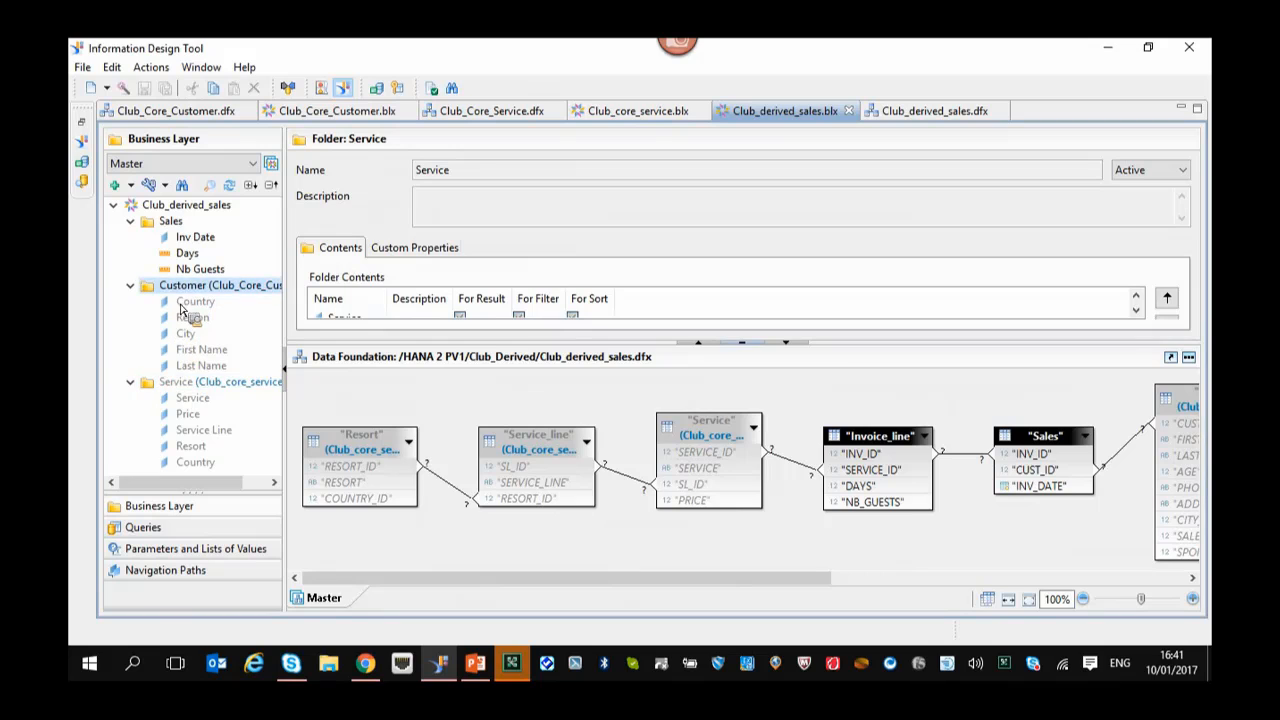
Start a new query on the Club_derived_sales business layer and expand its Sales, Customer and Service folders.
{"action": "left_click", "coordinate": [156, 535]}
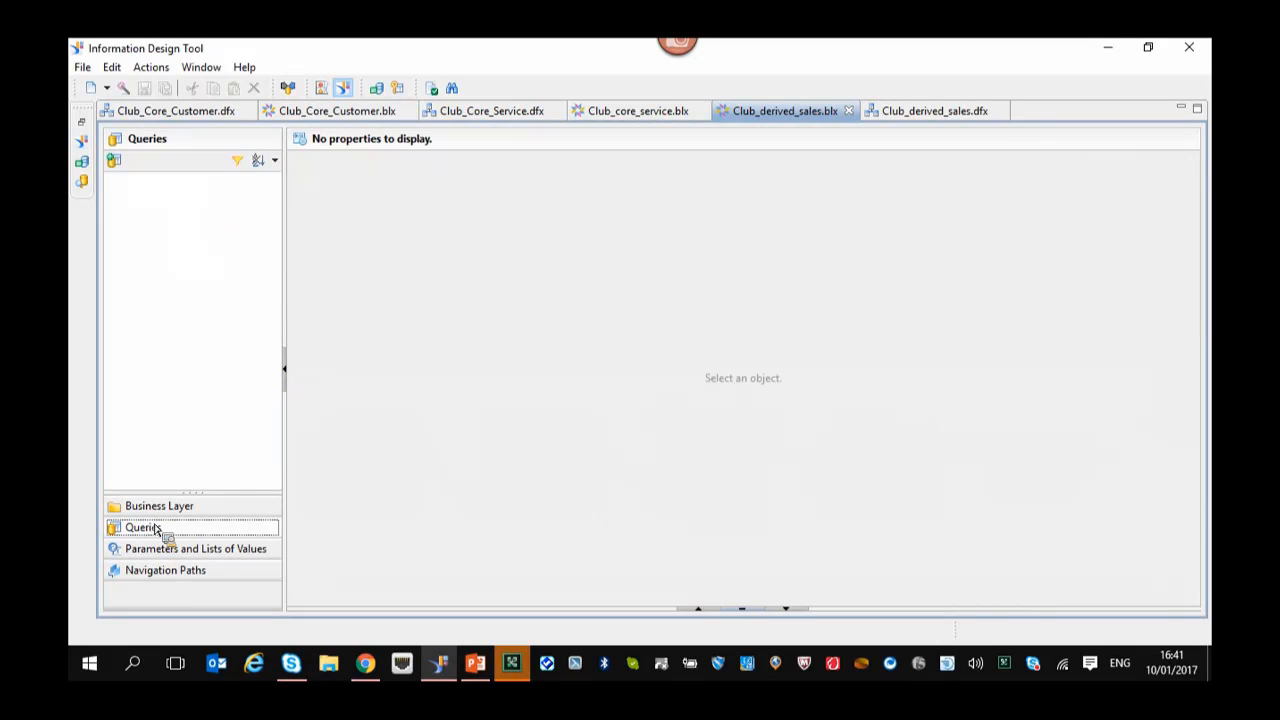
{"action": "left_click", "coordinate": [114, 160]}
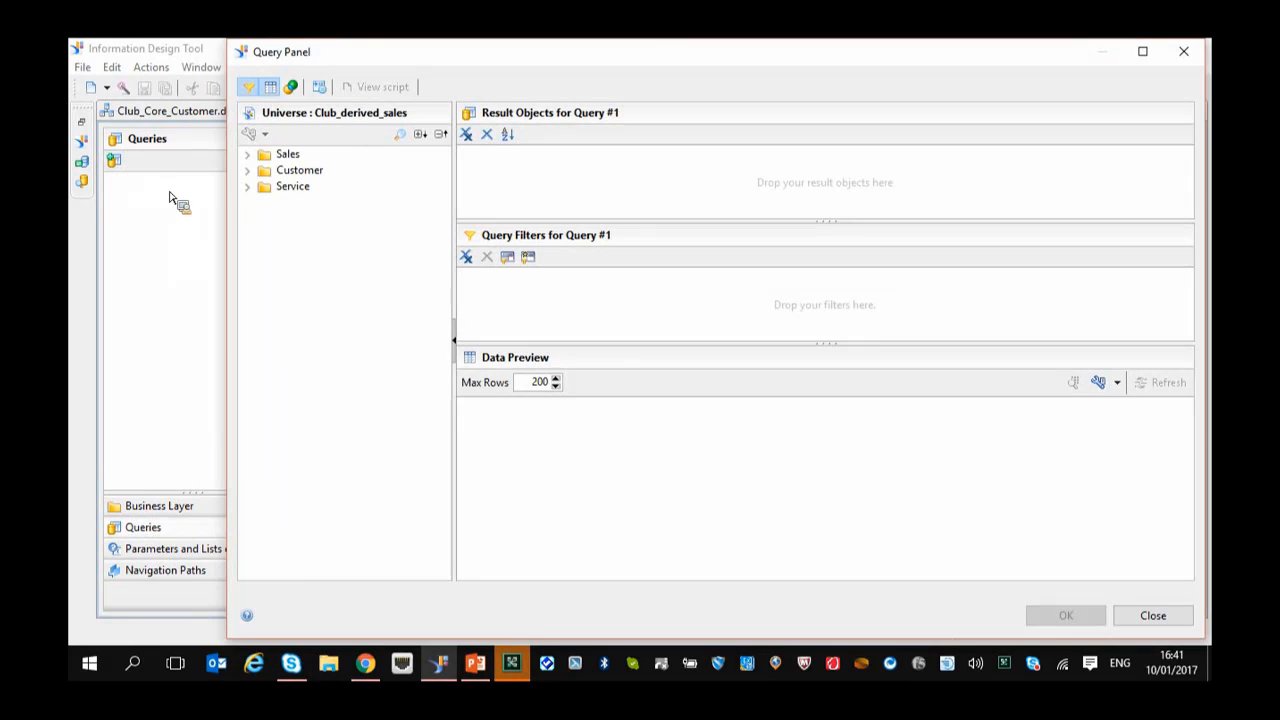
{"action": "left_click", "coordinate": [247, 186]}
{"action": "left_click", "coordinate": [248, 171]}
{"action": "left_click", "coordinate": [248, 155]}
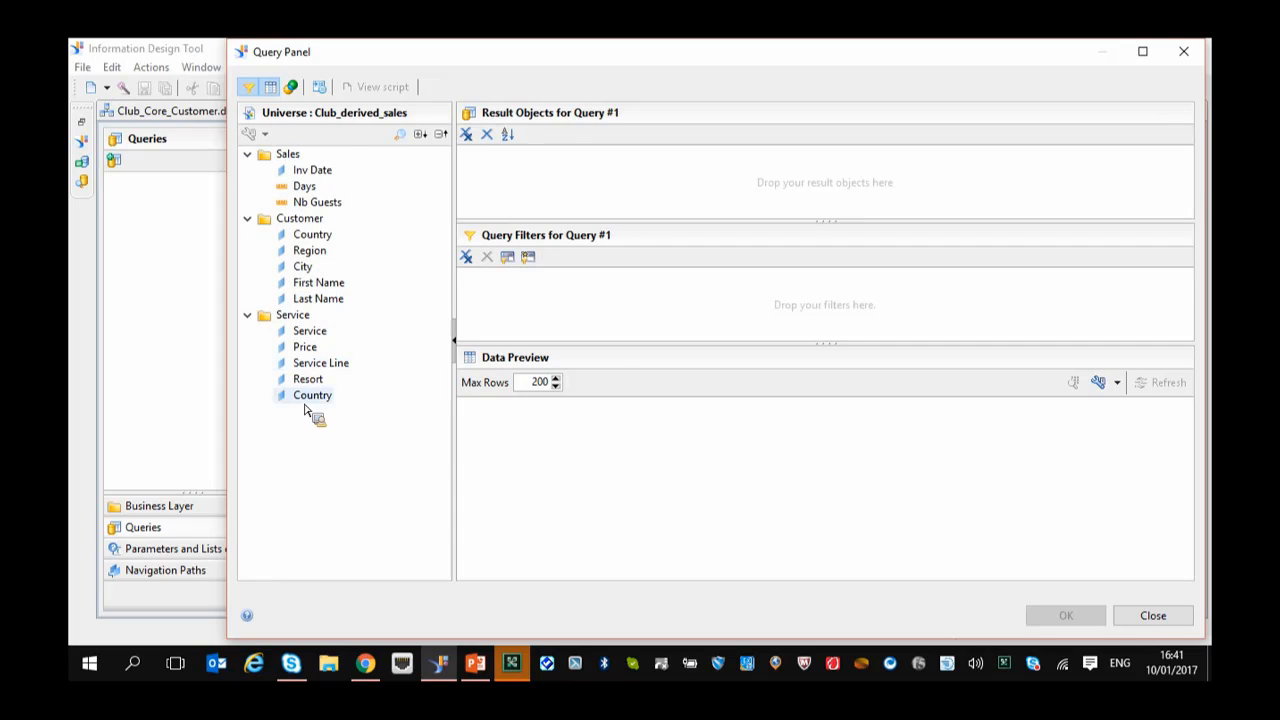
Add Inv Date, the customer Country and the service Resort as result objects and refresh the data preview.
{"action": "double_click", "coordinate": [334, 173]}
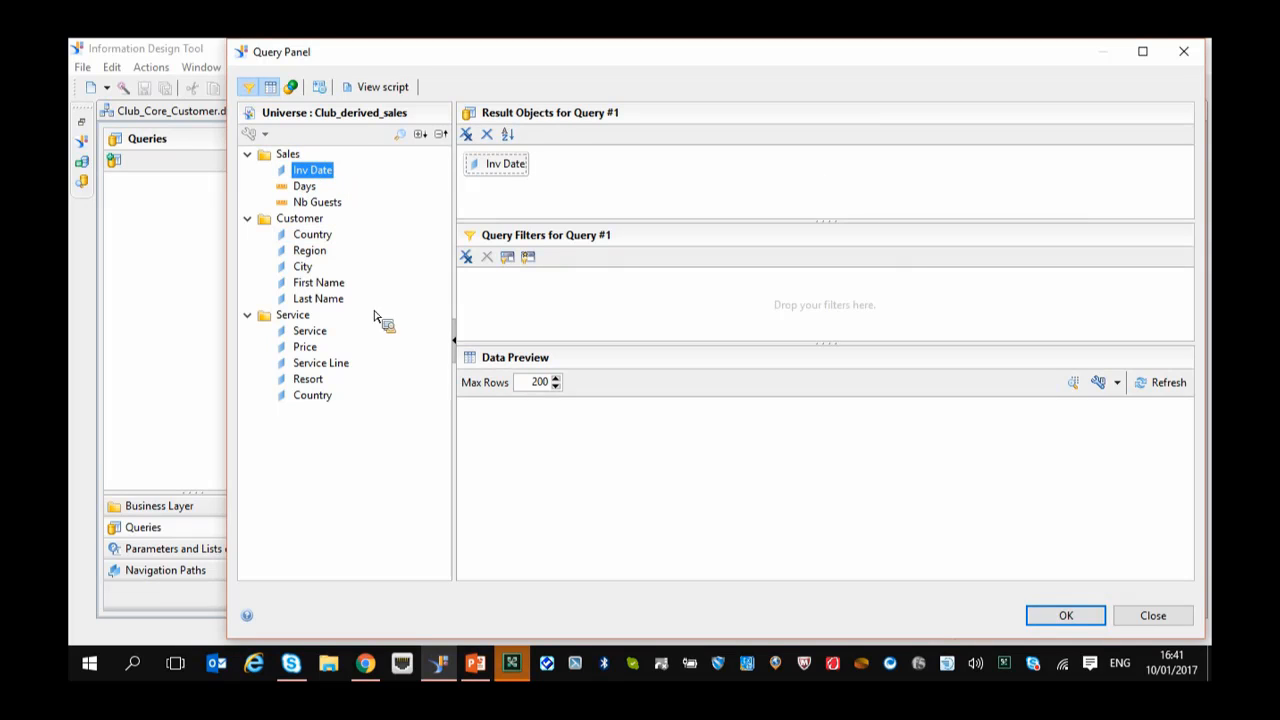
{"action": "left_click_drag", "start_coordinate": [318, 251], "coordinate": [300, 252]}
{"action": "double_click", "coordinate": [313, 236]}
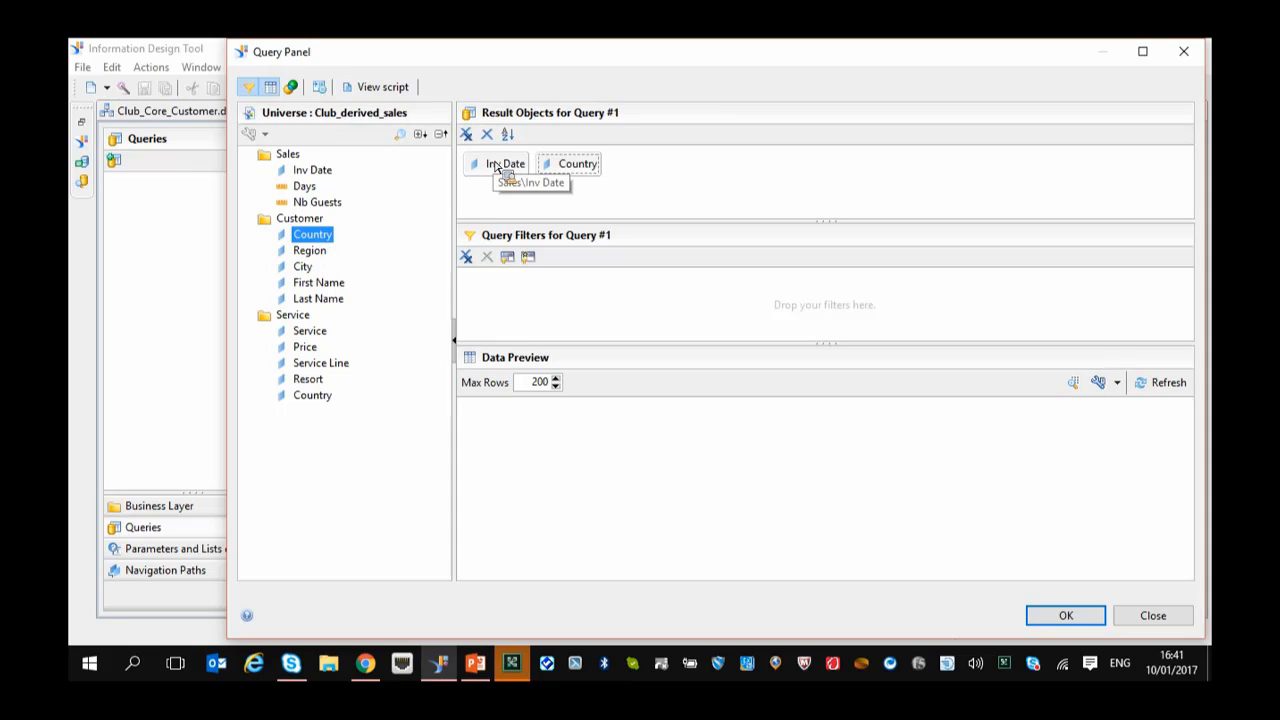
{"action": "double_click", "coordinate": [308, 380]}
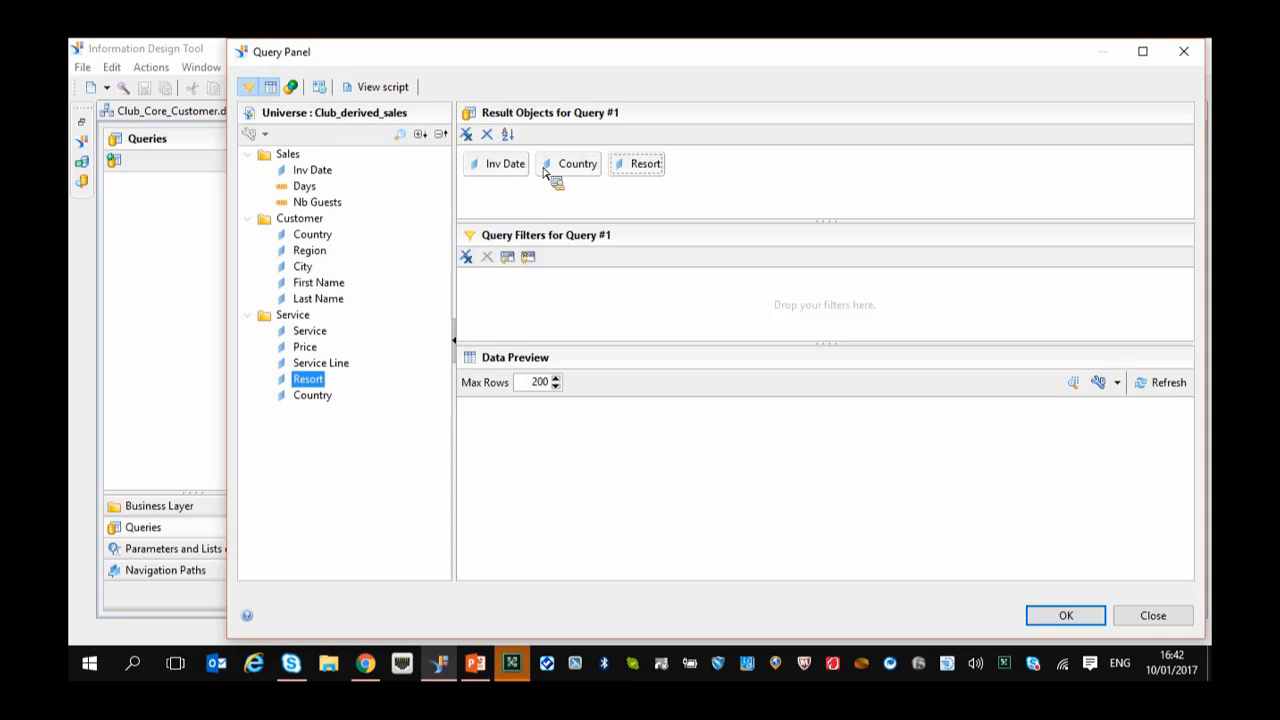
{"action": "left_click", "coordinate": [1166, 383]}
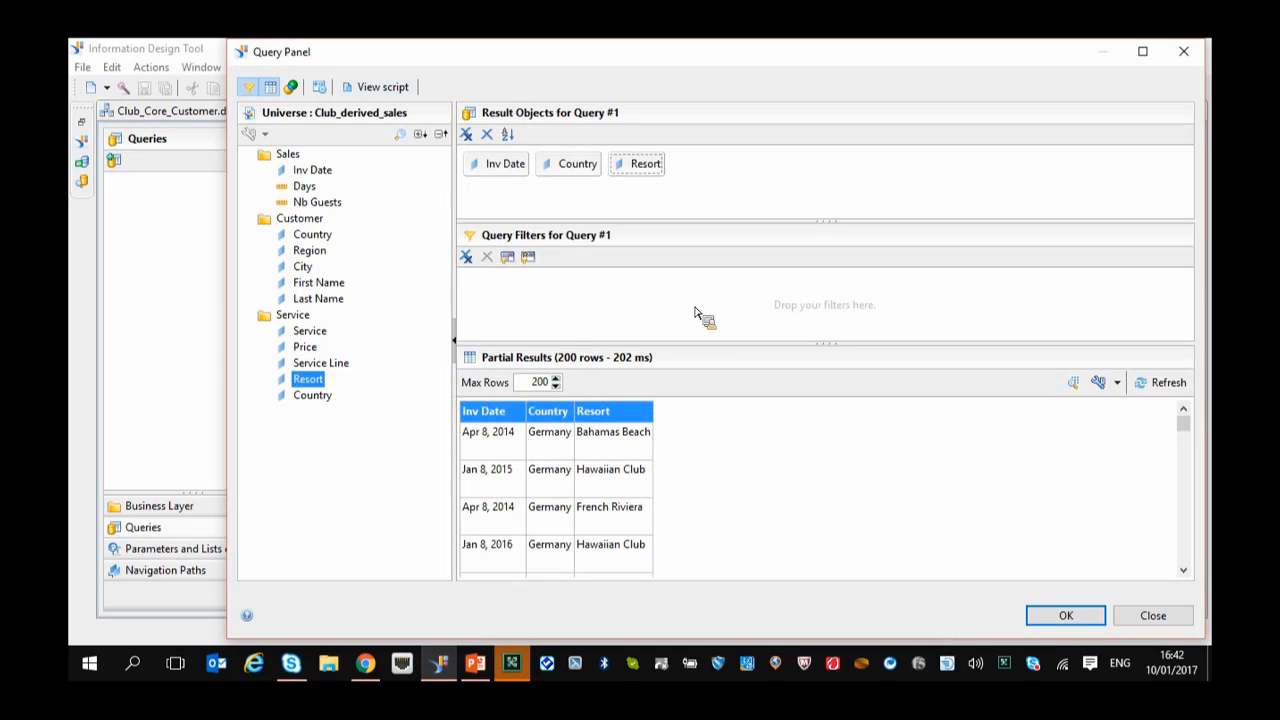
View the SQL script generated for the Inv Date, Country and Resort query, and close the query without keeping it.
{"action": "left_click", "coordinate": [378, 90]}
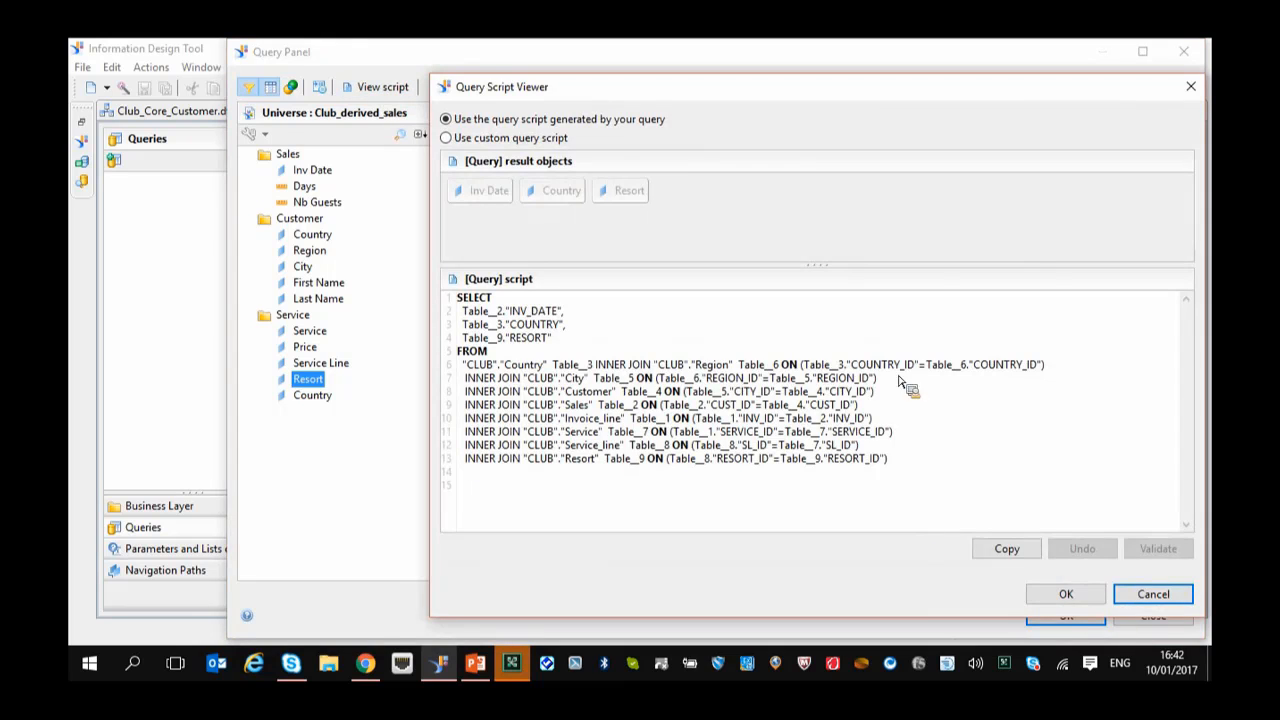
{"action": "left_click_drag", "start_coordinate": [866, 100], "coordinate": [716, 88]}
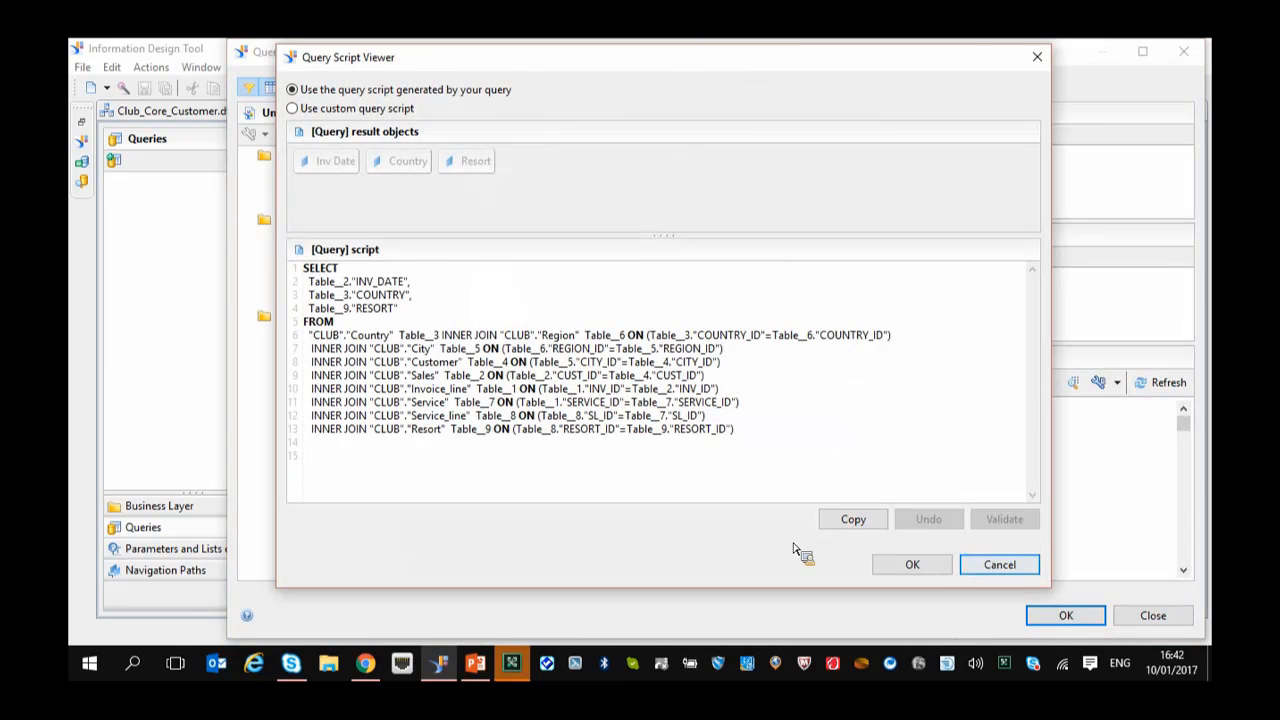
{"action": "left_click", "coordinate": [1152, 615]}
{"action": "left_click", "coordinate": [722, 378]}
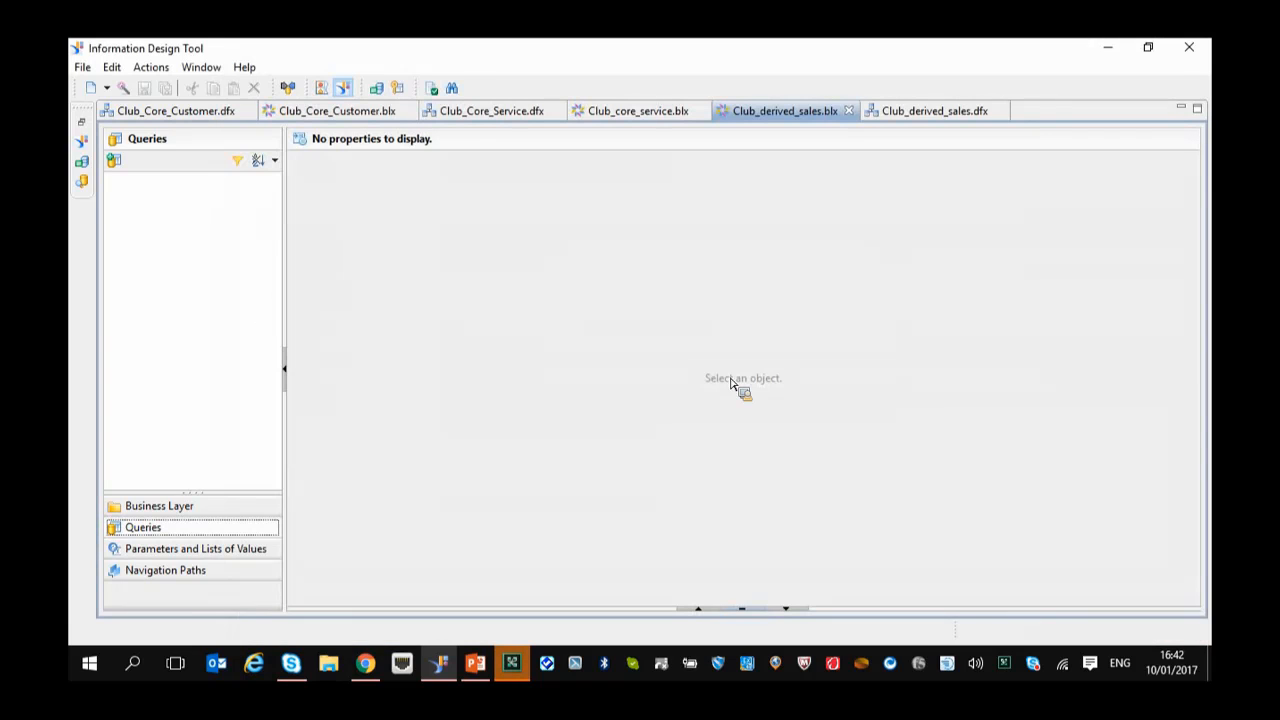
Review the objects in the Club_core_service and Club_Core_Customer business layers.
{"action": "left_click", "coordinate": [646, 117]}
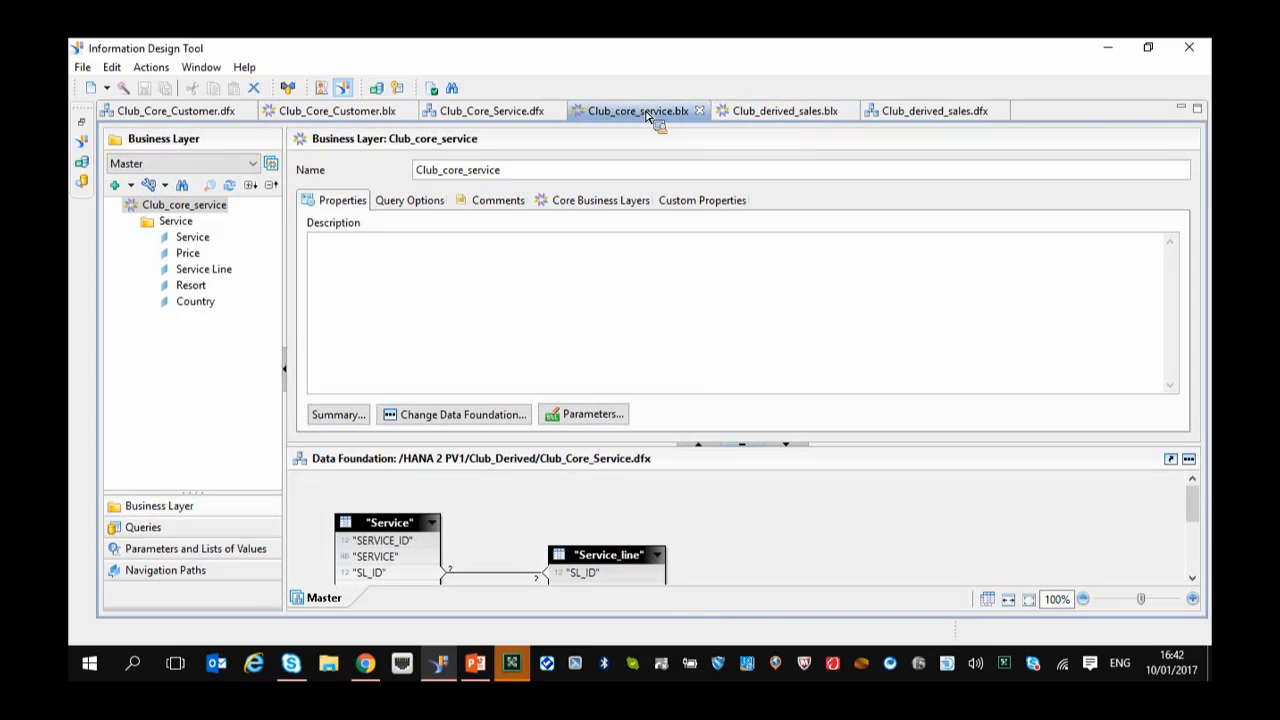
{"action": "left_click", "coordinate": [352, 116]}
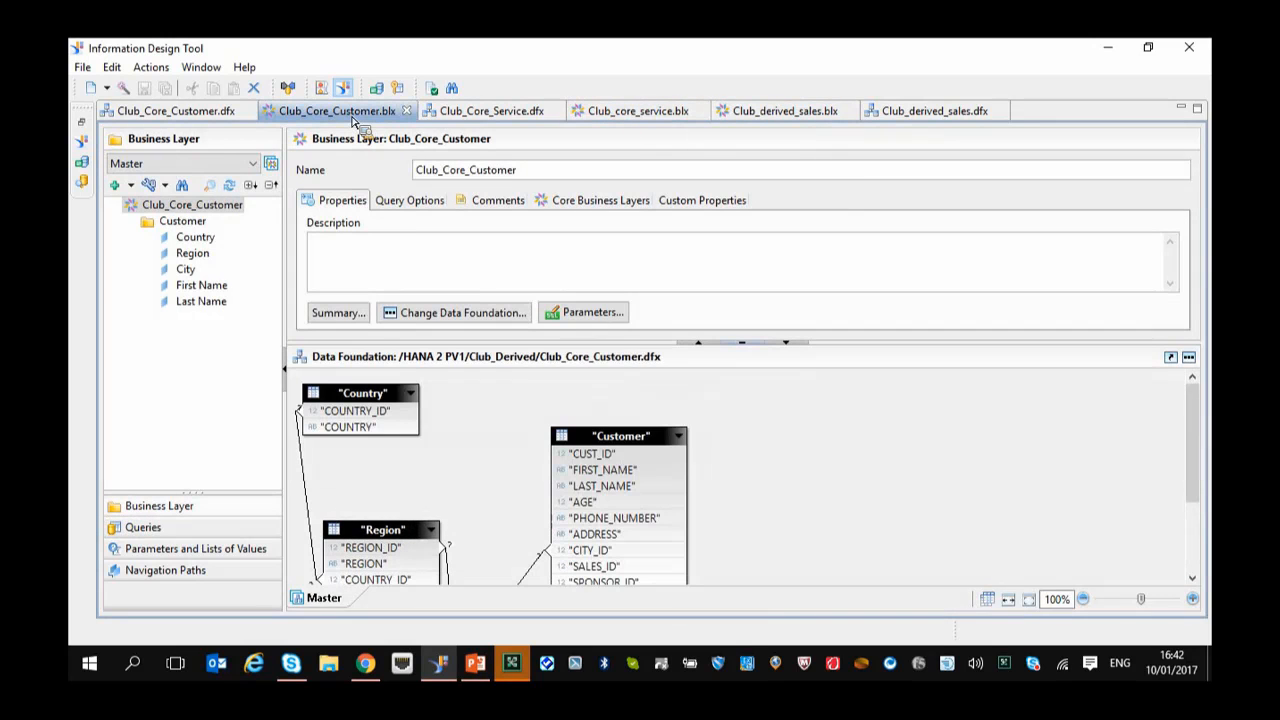
{"action": "left_click", "coordinate": [646, 117]}
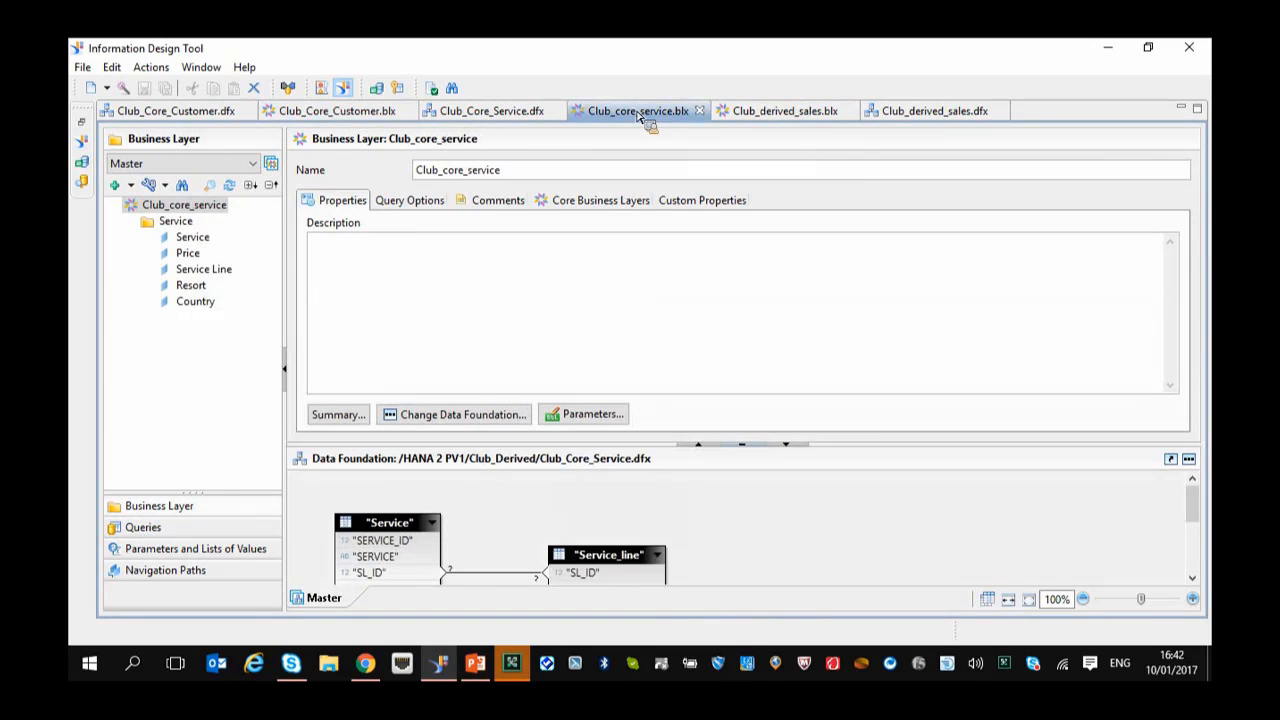
In the Club_derived_sales business layer, add the SERVICE_LINE column of the Service_line table to the Sales folder as a dimension.
{"action": "left_click", "coordinate": [789, 117]}
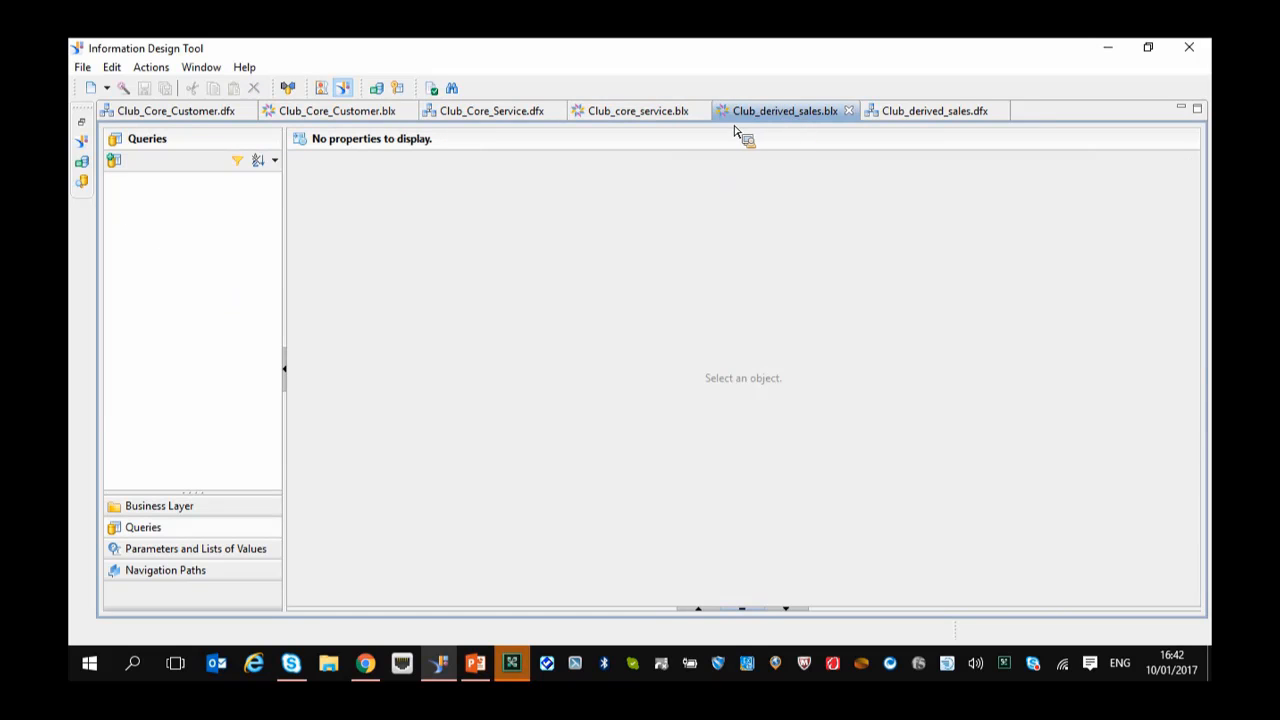
{"action": "left_click", "coordinate": [170, 506]}
{"action": "left_click_drag", "start_coordinate": [183, 256], "coordinate": [182, 257]}
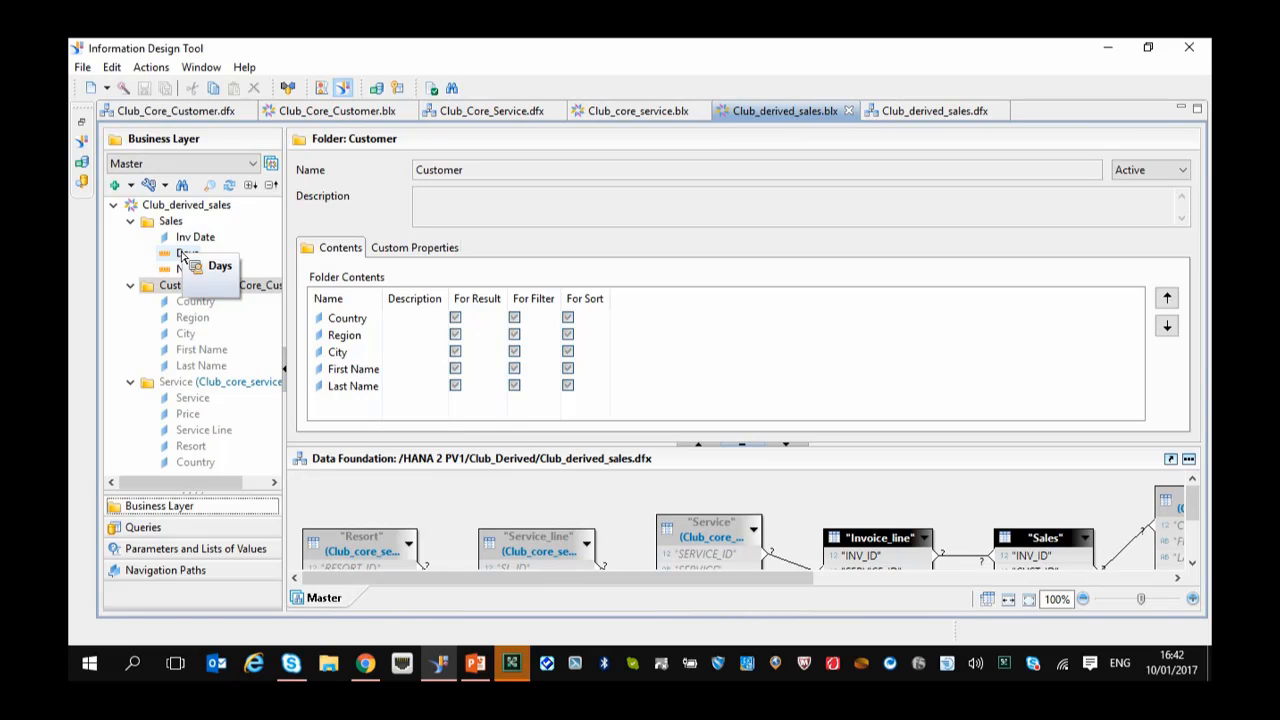
{"action": "left_click_drag", "start_coordinate": [182, 257], "coordinate": [182, 257]}
{"action": "mouse_move", "coordinate": [182, 257]}
{"action": "left_mouse_down"}
{"action": "mouse_move", "coordinate": [463, 492]}
{"action": "mouse_move", "coordinate": [258, 348]}
{"action": "mouse_move", "coordinate": [213, 290]}
{"action": "mouse_move", "coordinate": [290, 333]}
{"action": "mouse_move", "coordinate": [556, 566]}
{"action": "mouse_move", "coordinate": [355, 380]}
{"action": "mouse_move", "coordinate": [165, 238]}
{"action": "left_mouse_up"}
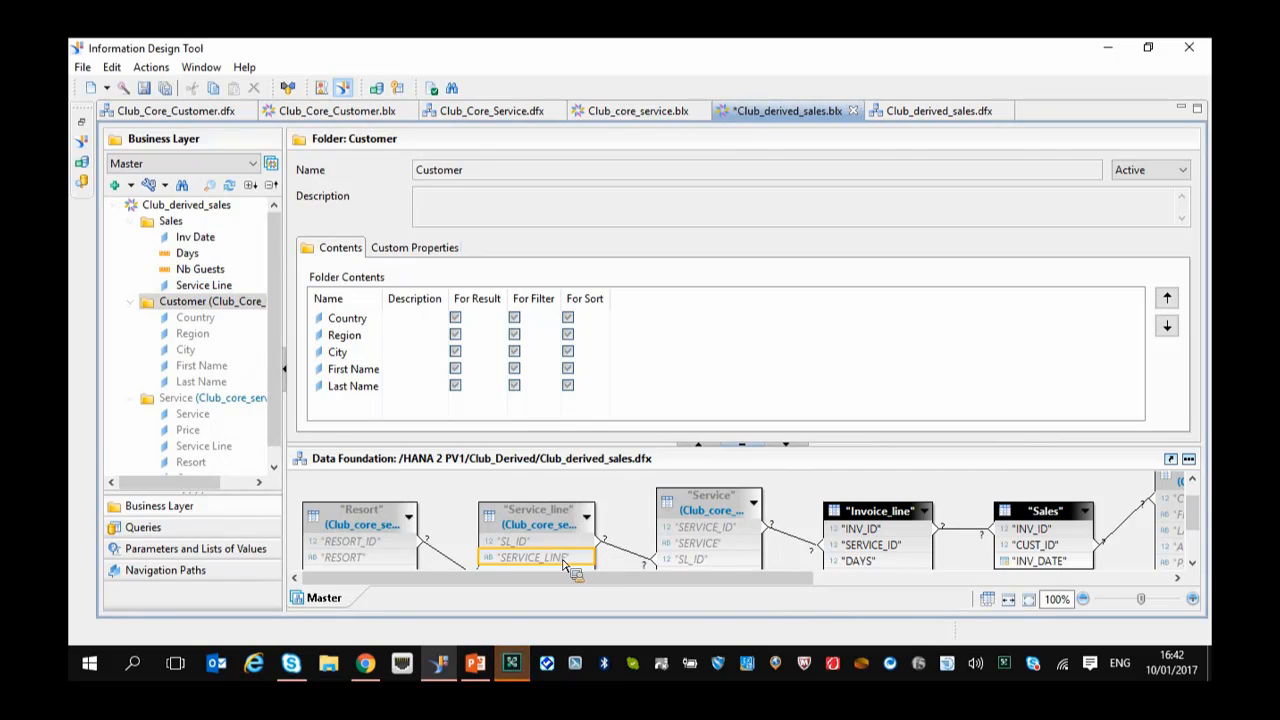
{"action": "mouse_move", "coordinate": [555, 565]}
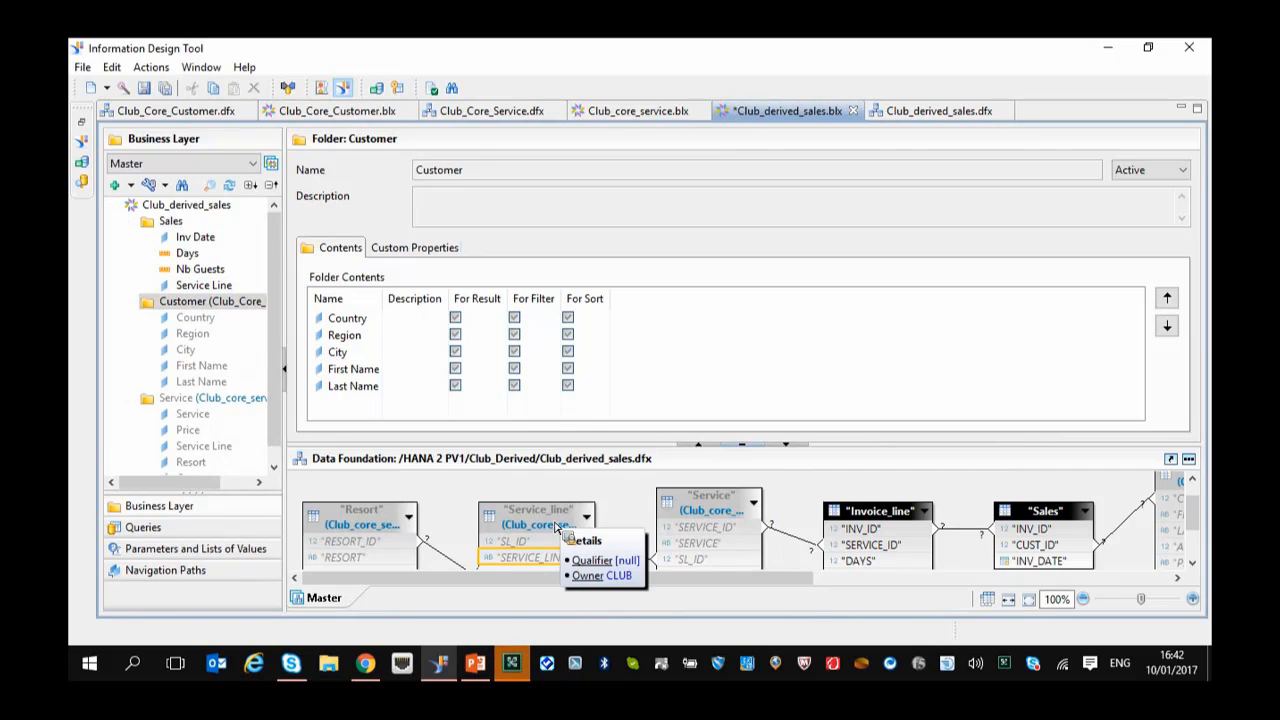
{"action": "left_click", "coordinate": [220, 288]}
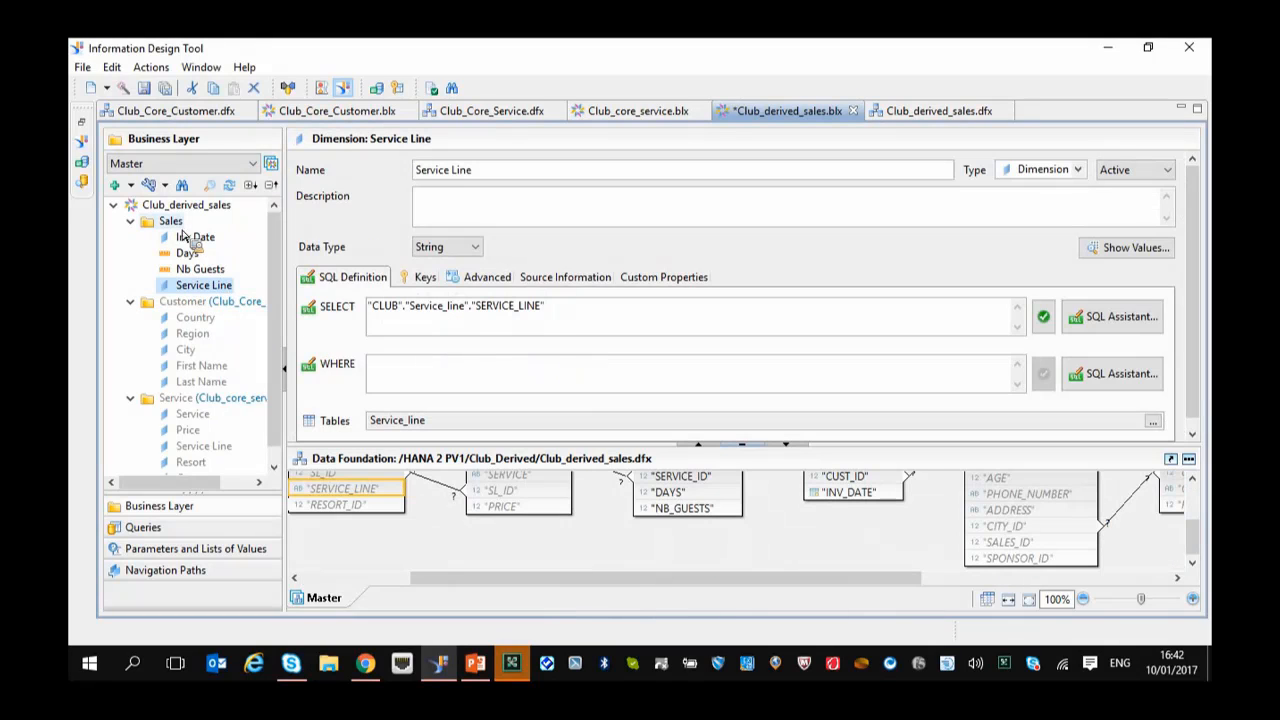
Create a new folder named gdfgdf at the root of the Club_derived_sales business layer.
{"action": "right_click", "coordinate": [172, 209]}
{"action": "mouse_move", "coordinate": [240, 220]}
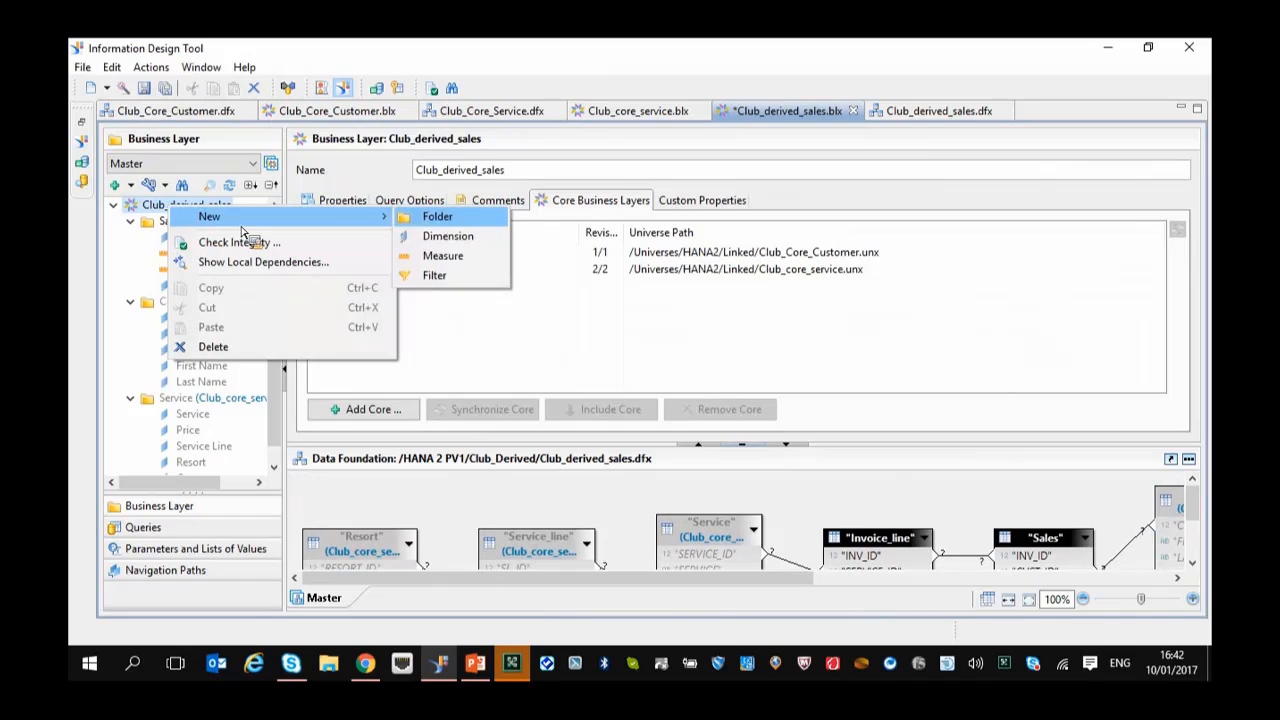
{"action": "left_click", "coordinate": [405, 218]}
{"action": "type", "text": "gdfgdf"}
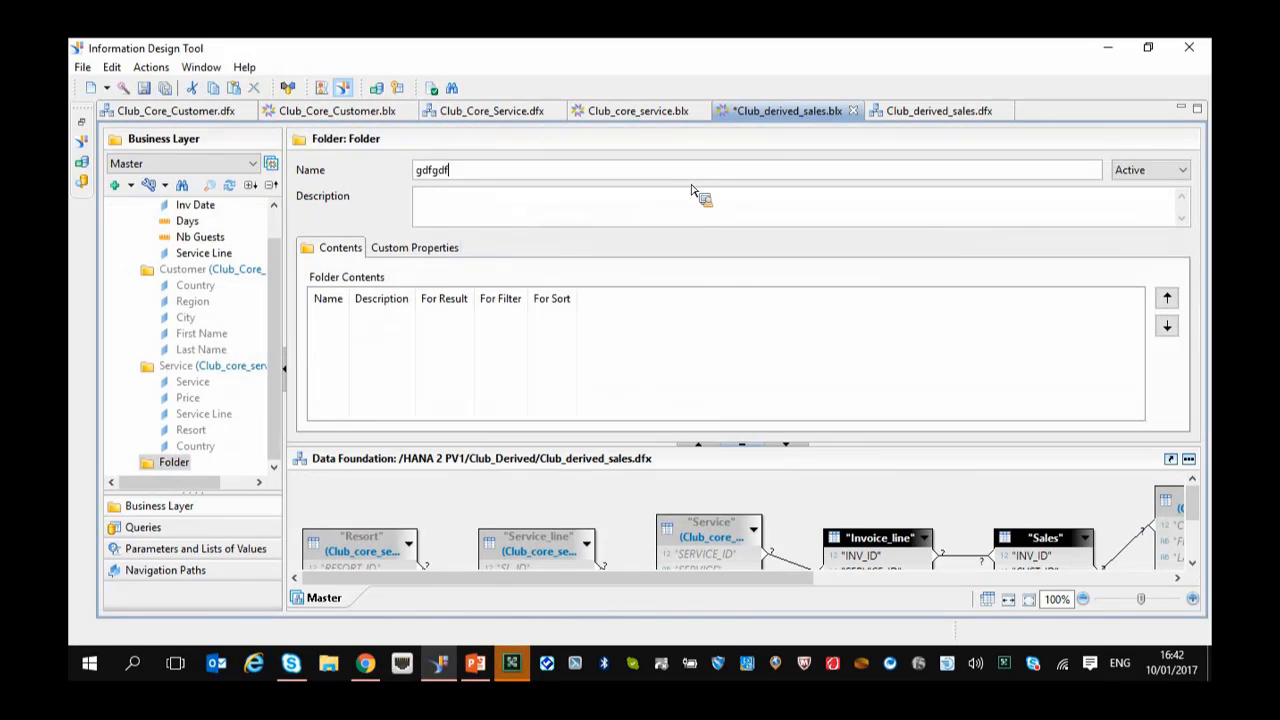
Change the state of the First Name and Last Name dimensions in the Customer folder to Hidden.
{"action": "left_click", "coordinate": [188, 271]}
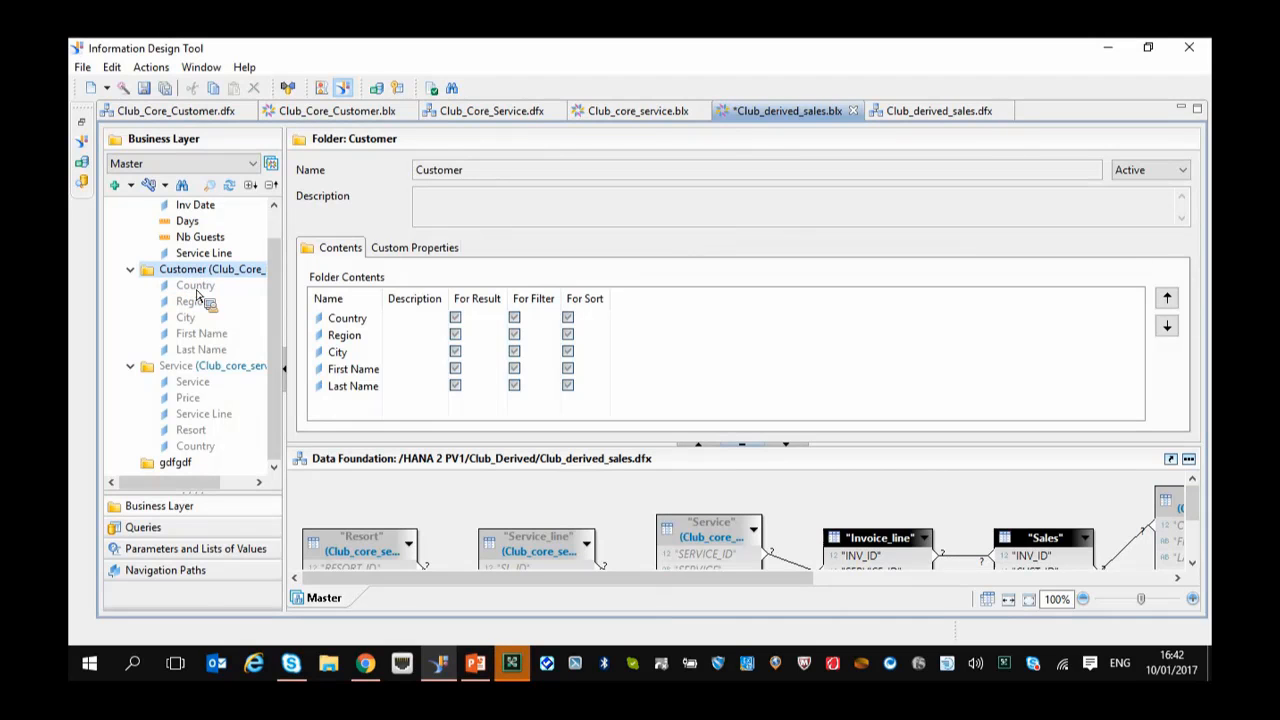
{"action": "left_click", "coordinate": [199, 336]}
{"action": "right_click", "coordinate": [199, 338]}
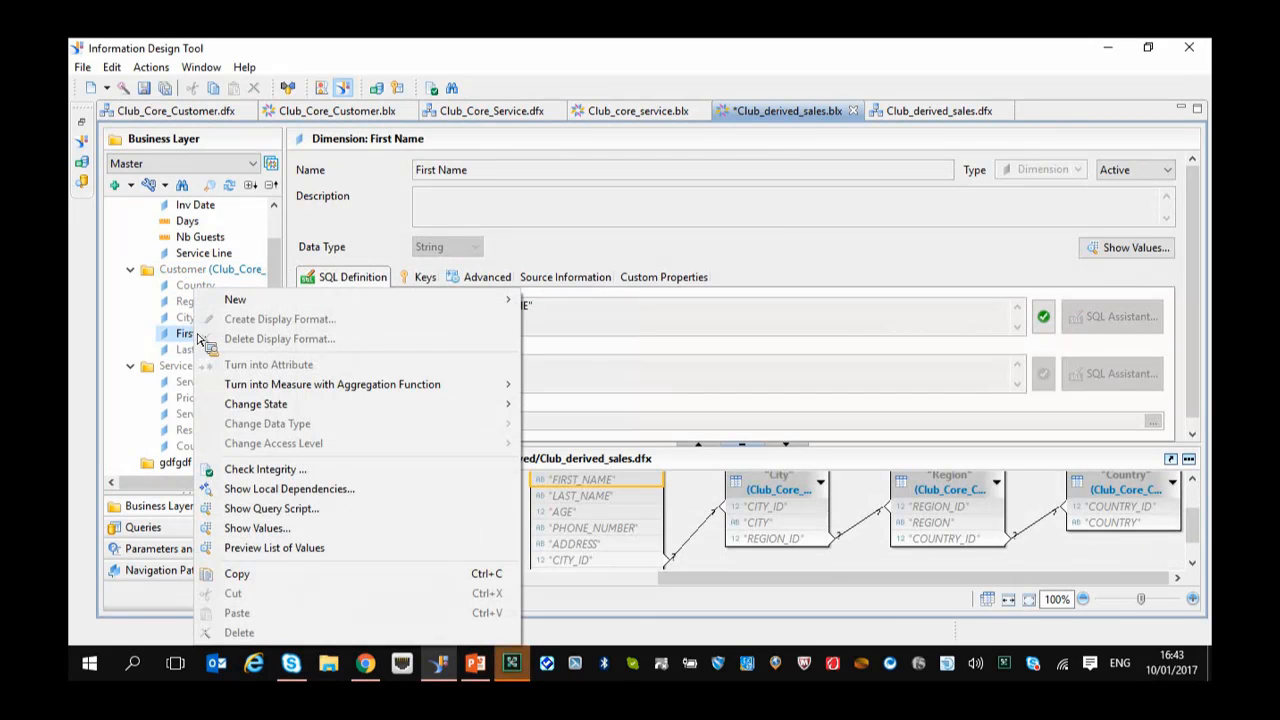
{"action": "left_click", "coordinate": [181, 352], "text": "ctrl"}
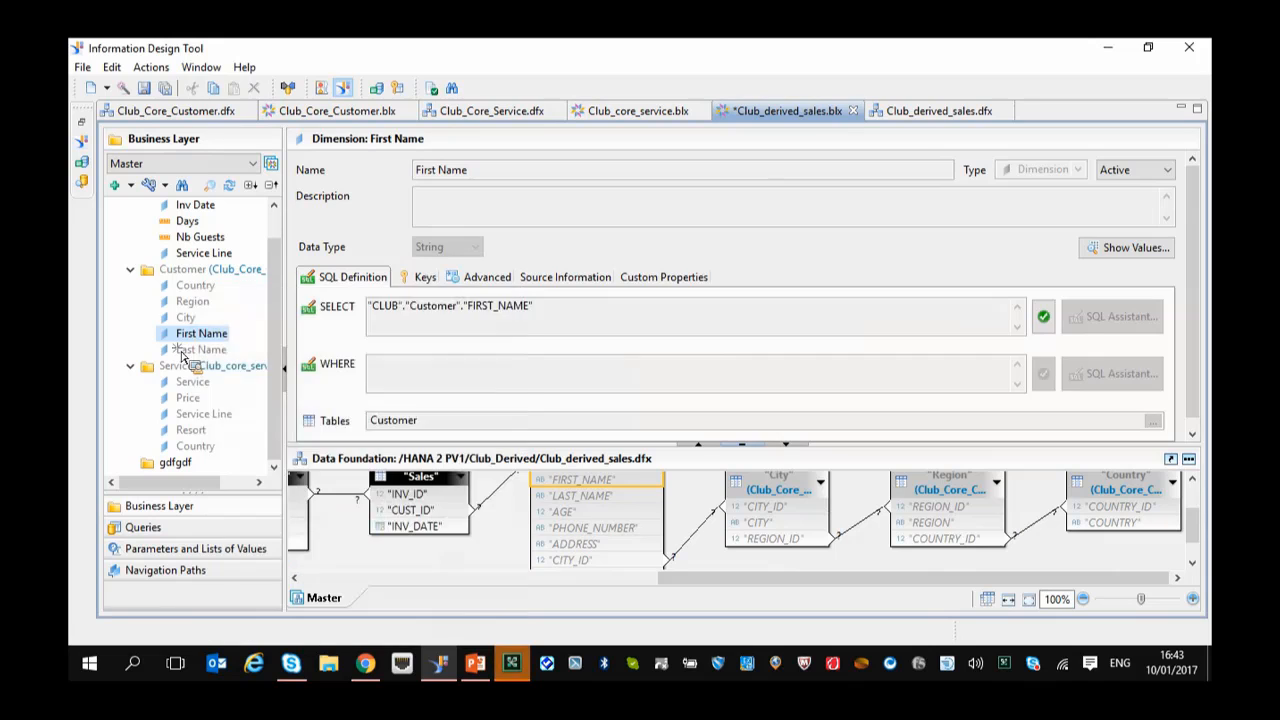
{"action": "right_click", "coordinate": [181, 355]}
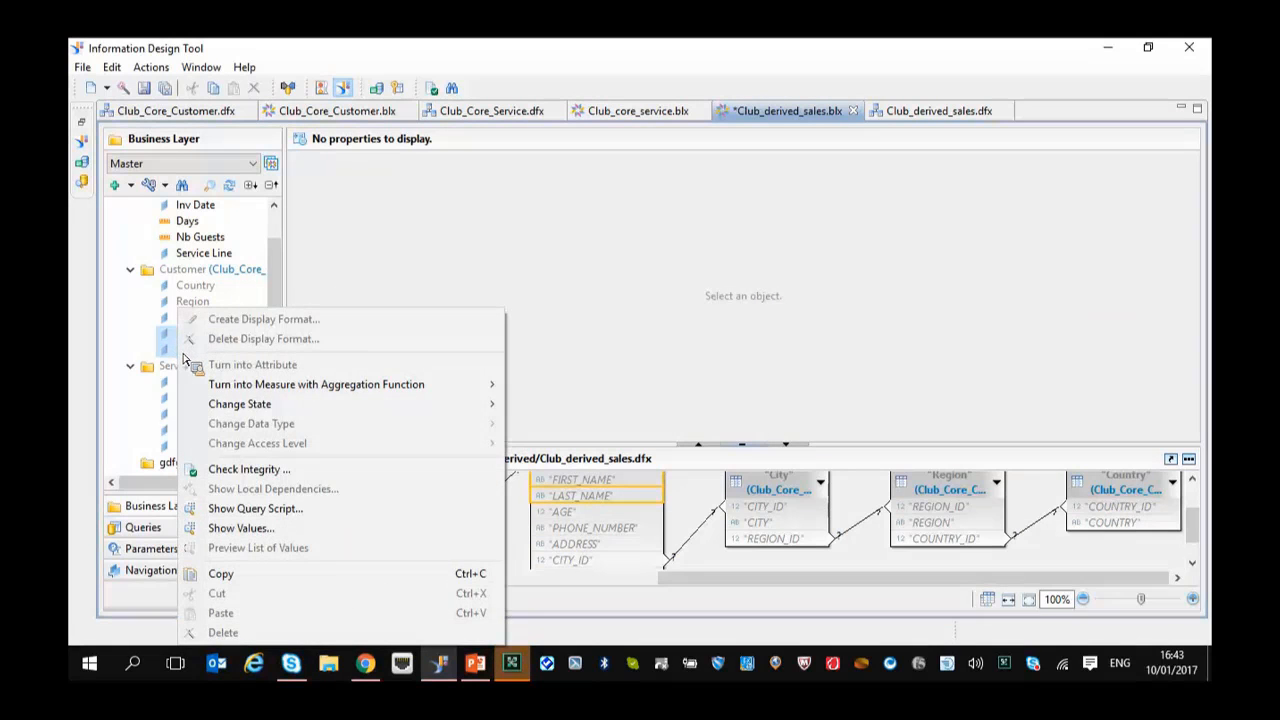
{"action": "mouse_move", "coordinate": [263, 406]}
{"action": "left_click", "coordinate": [548, 423]}
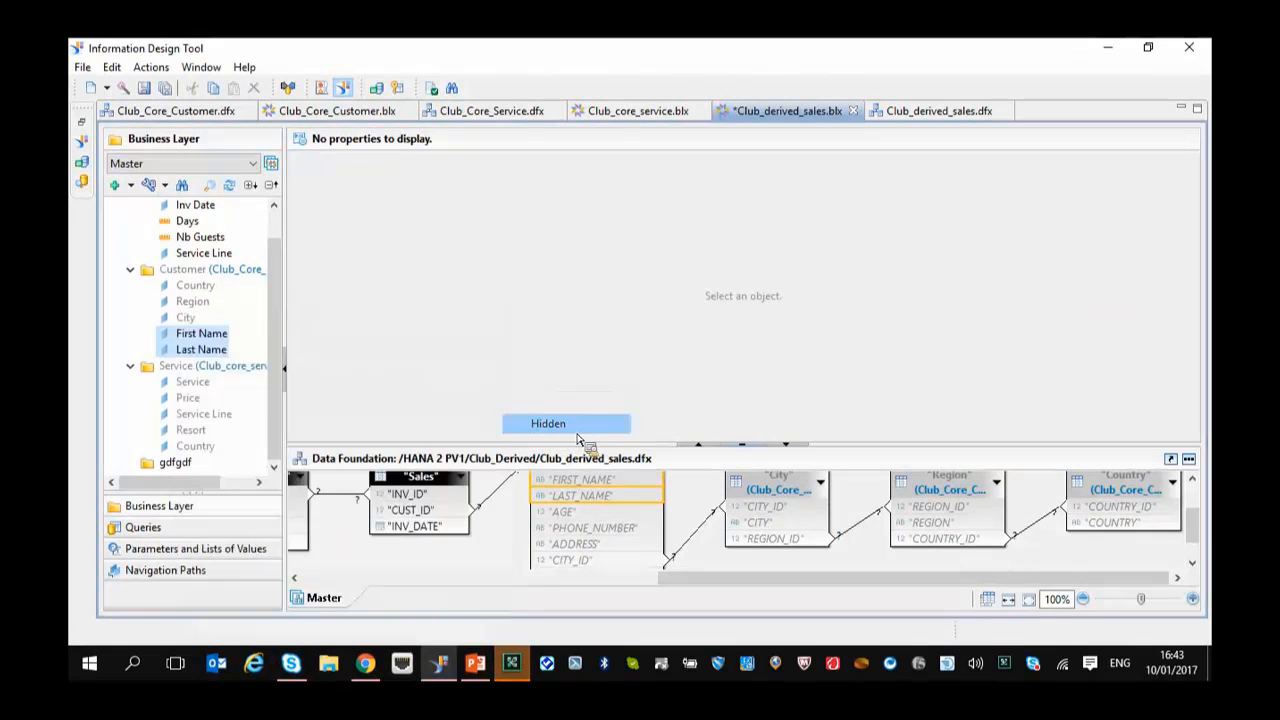
{"action": "left_click", "coordinate": [193, 286]}
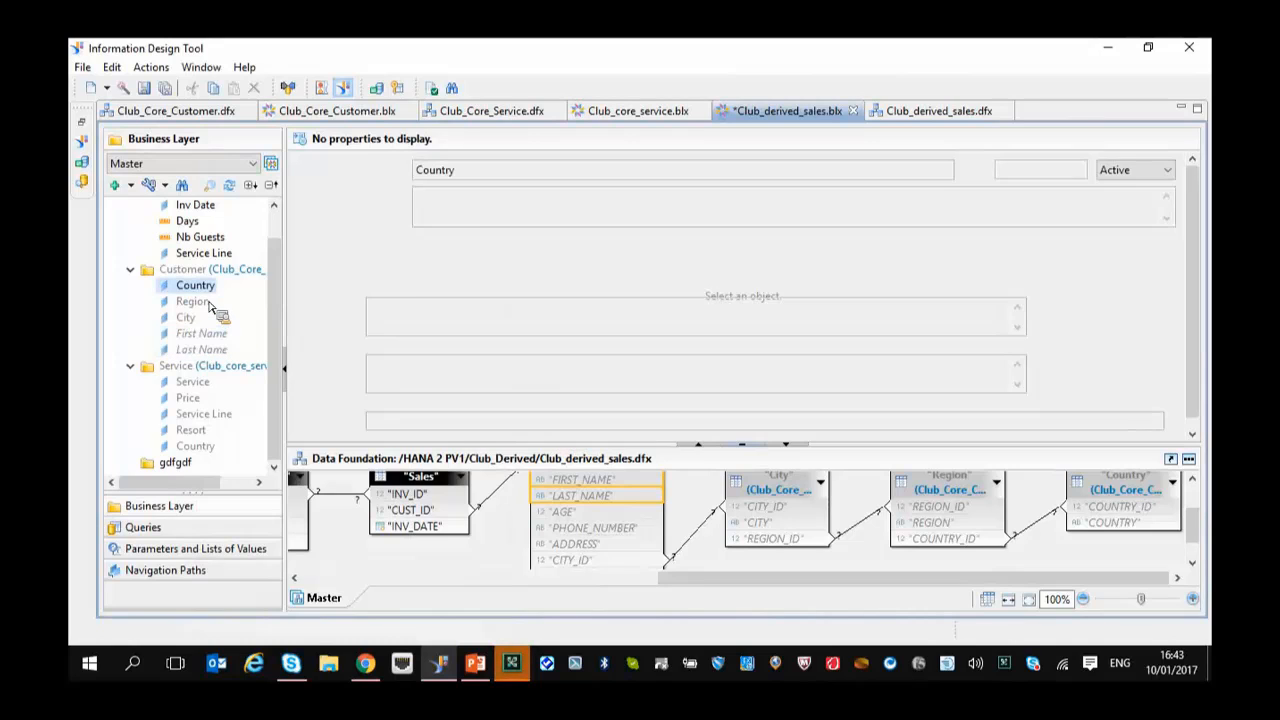
{"action": "left_click_drag", "start_coordinate": [204, 334], "coordinate": [201, 290]}
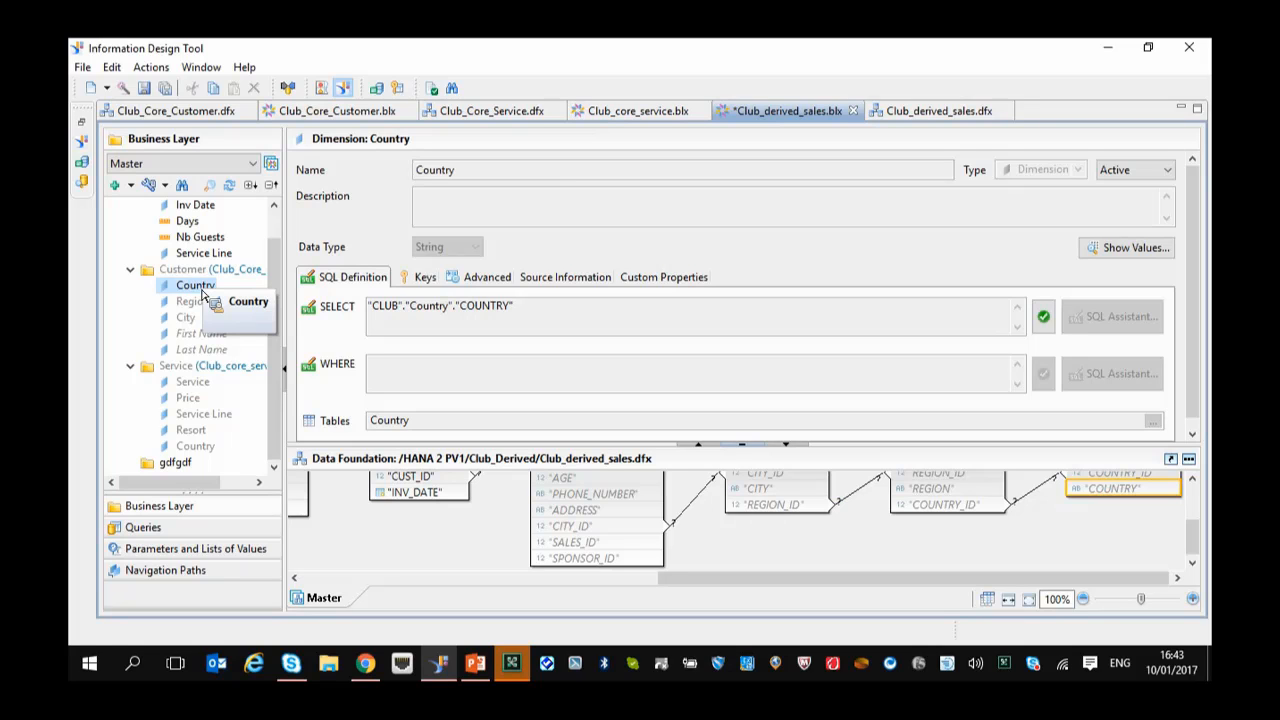
Switch to the PowerPoint presentation and run the slide show from the OEM approach slide to the Agenda slide.
{"action": "left_click", "coordinate": [476, 674]}
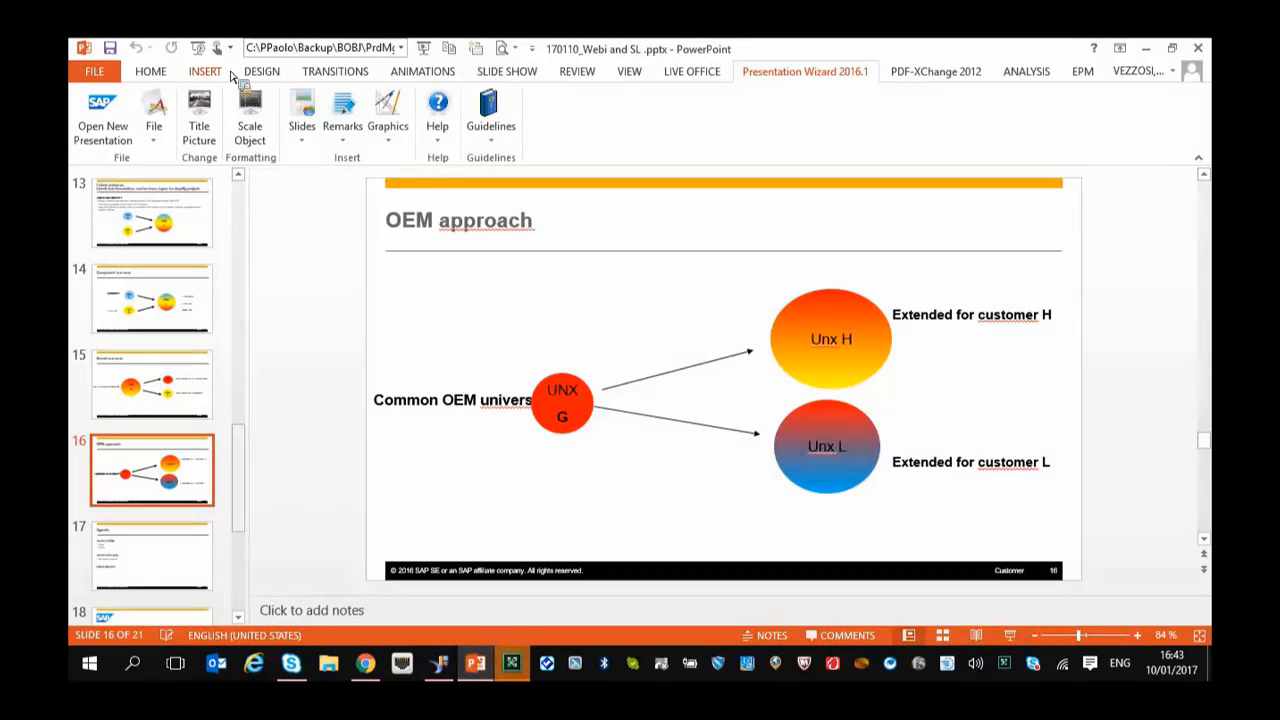
{"action": "left_click", "coordinate": [428, 55]}
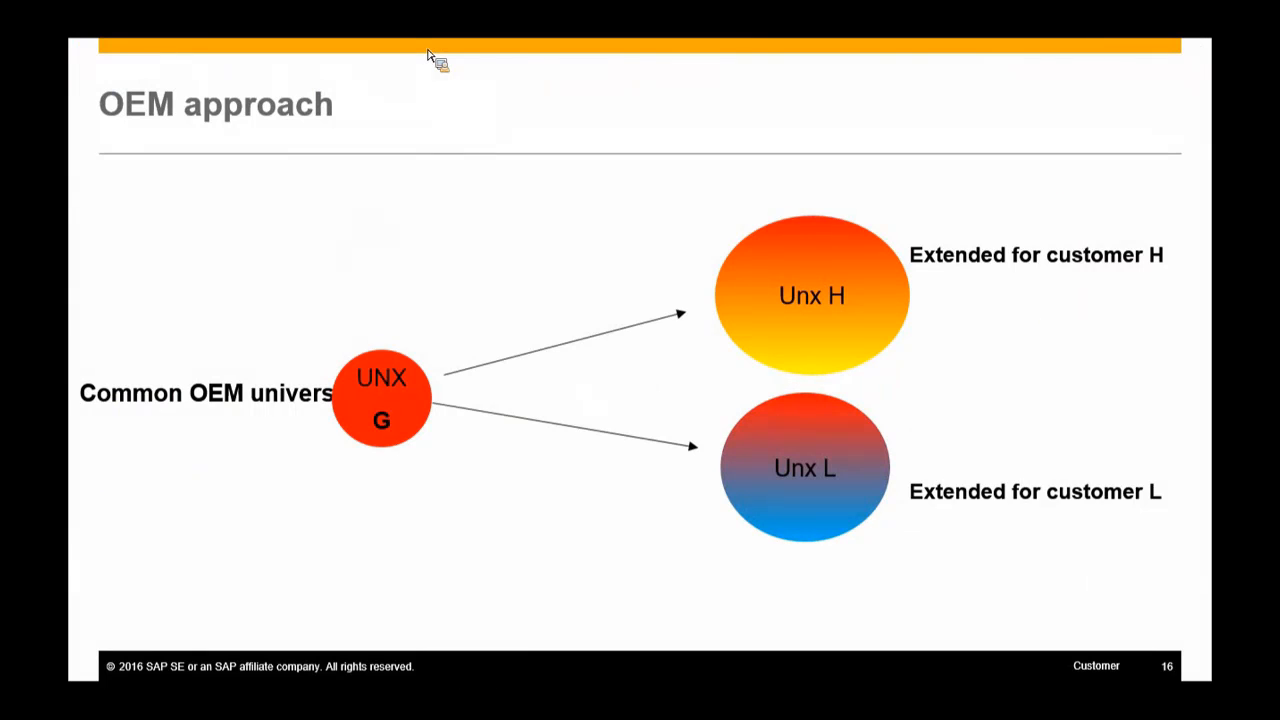
{"action": "key", "text": "Right"}
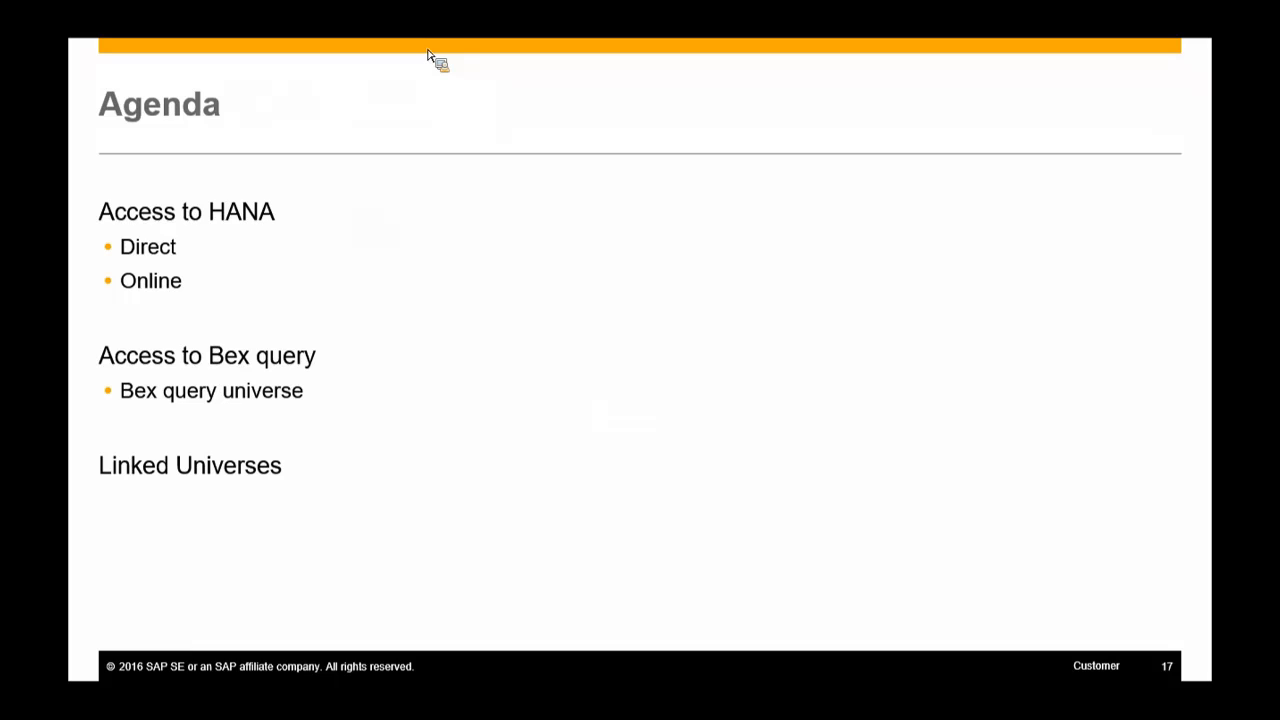